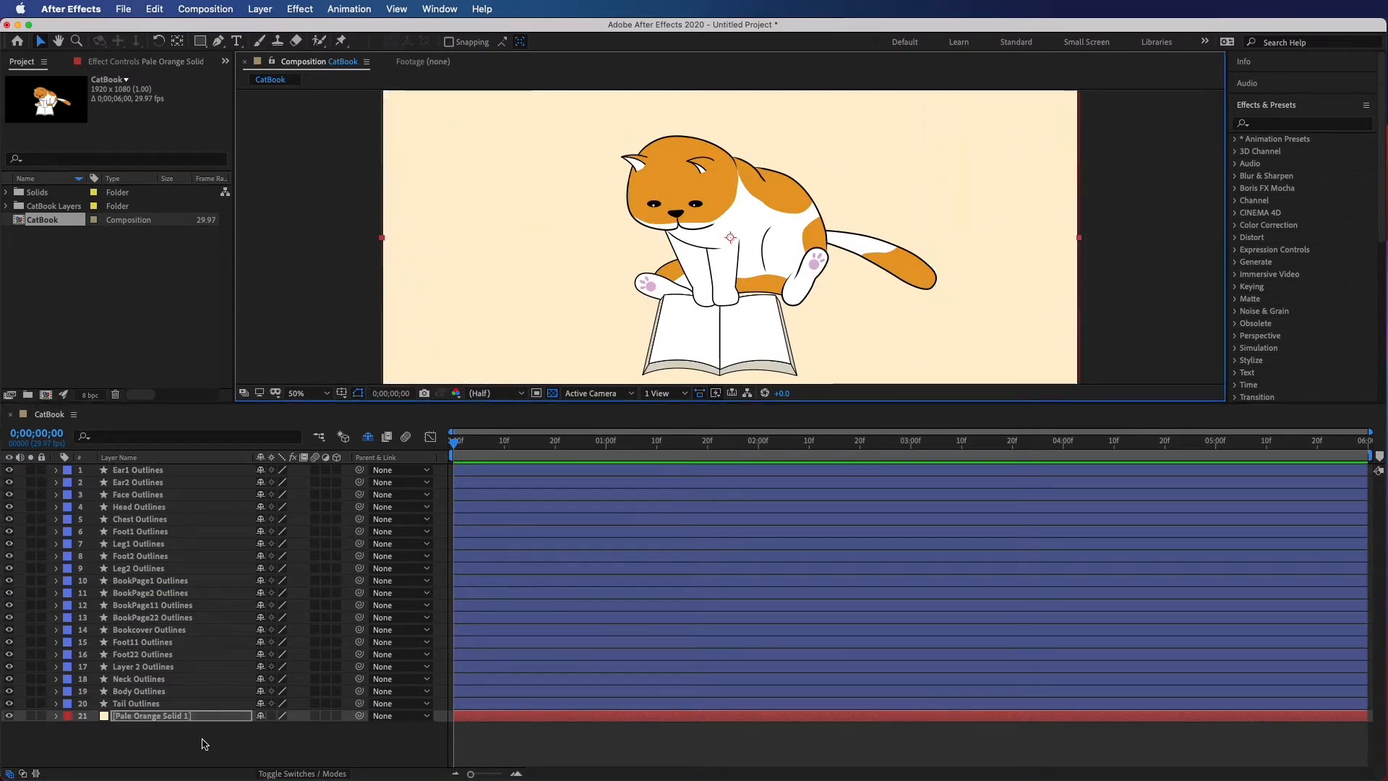
Make the BookPage2 Outlines layer 3D and reveal its rotation properties
click(199, 740)
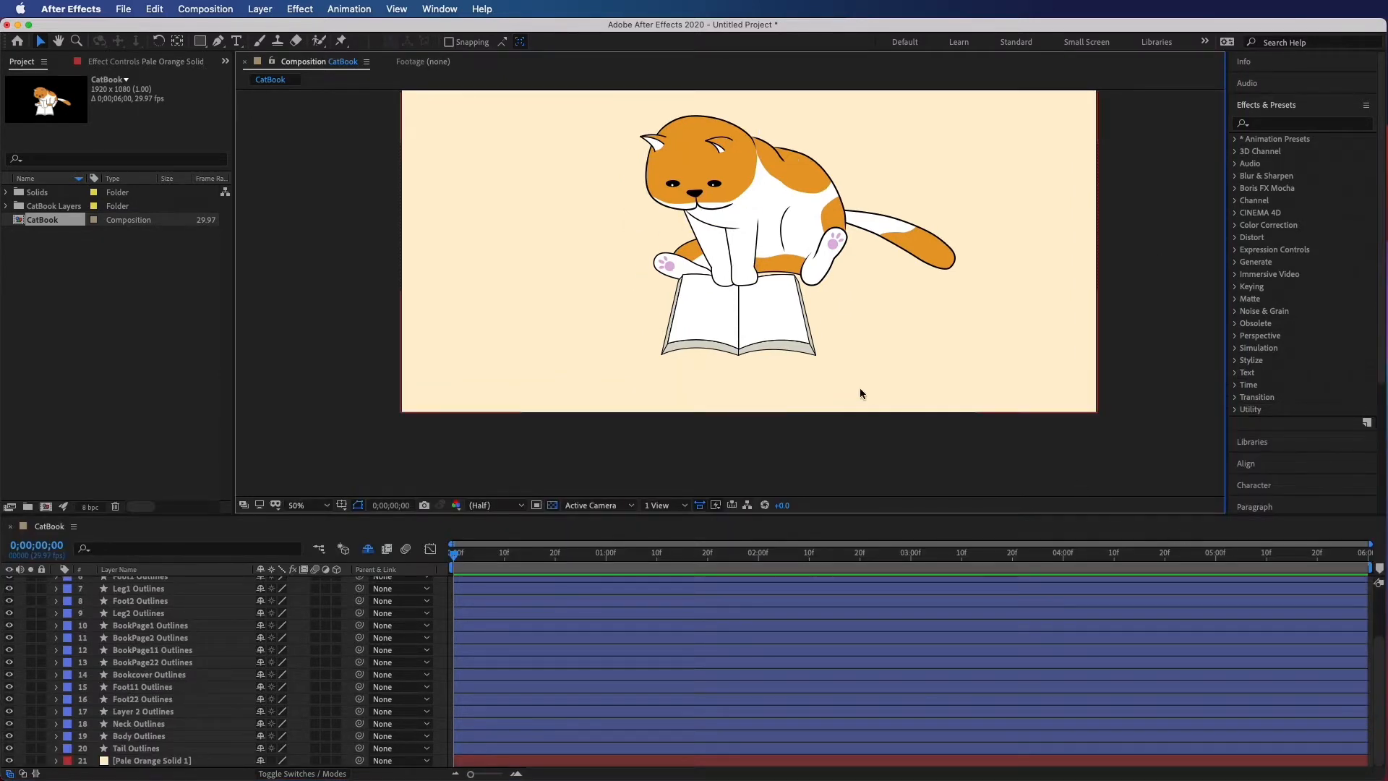
click(719, 327)
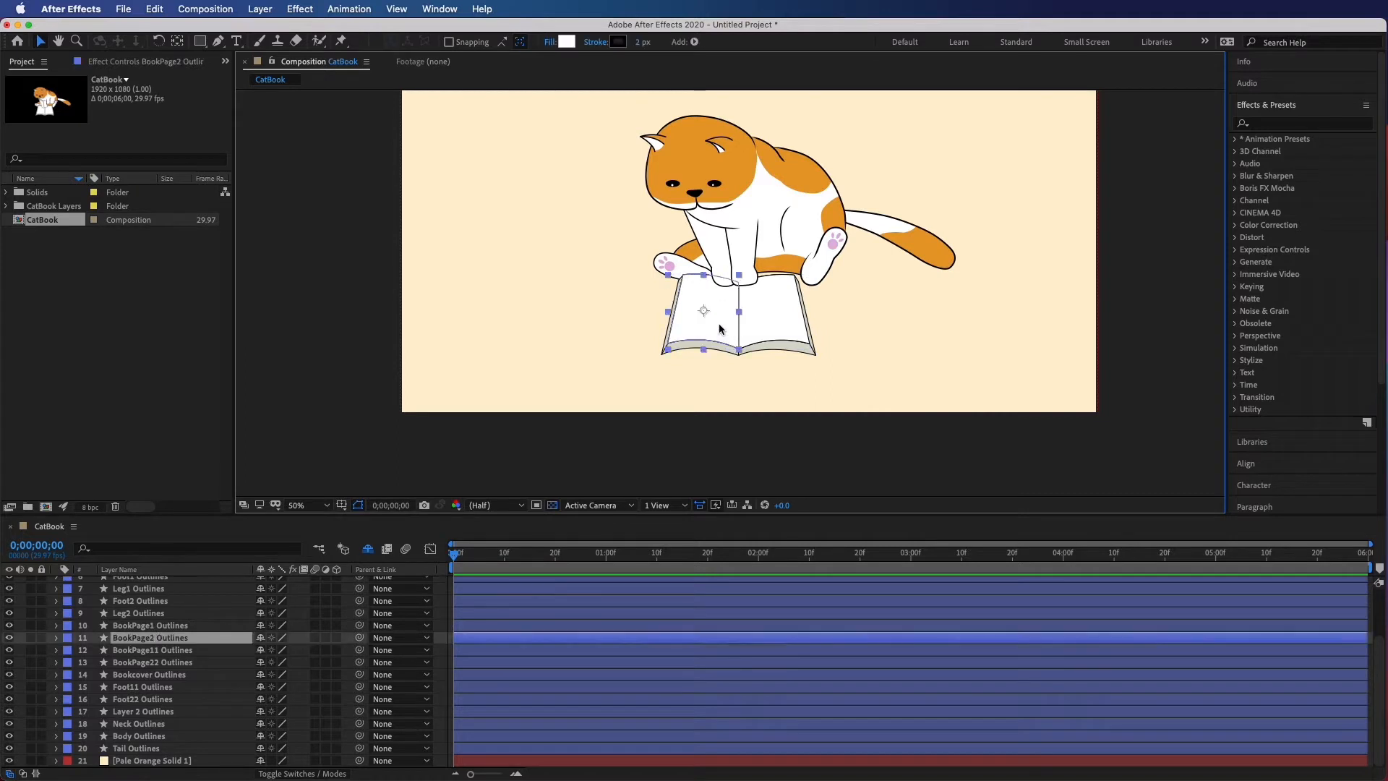
click(163, 639)
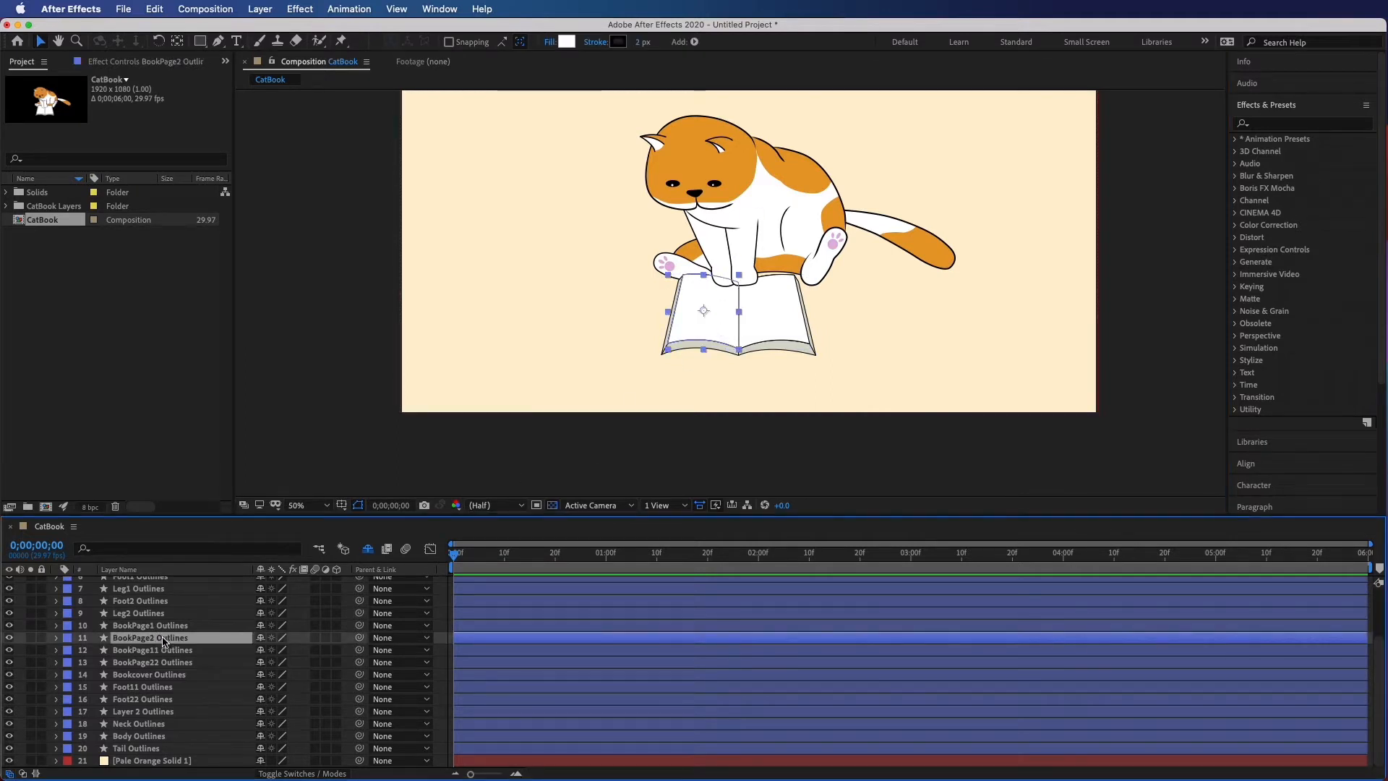
click(337, 637)
key(r)
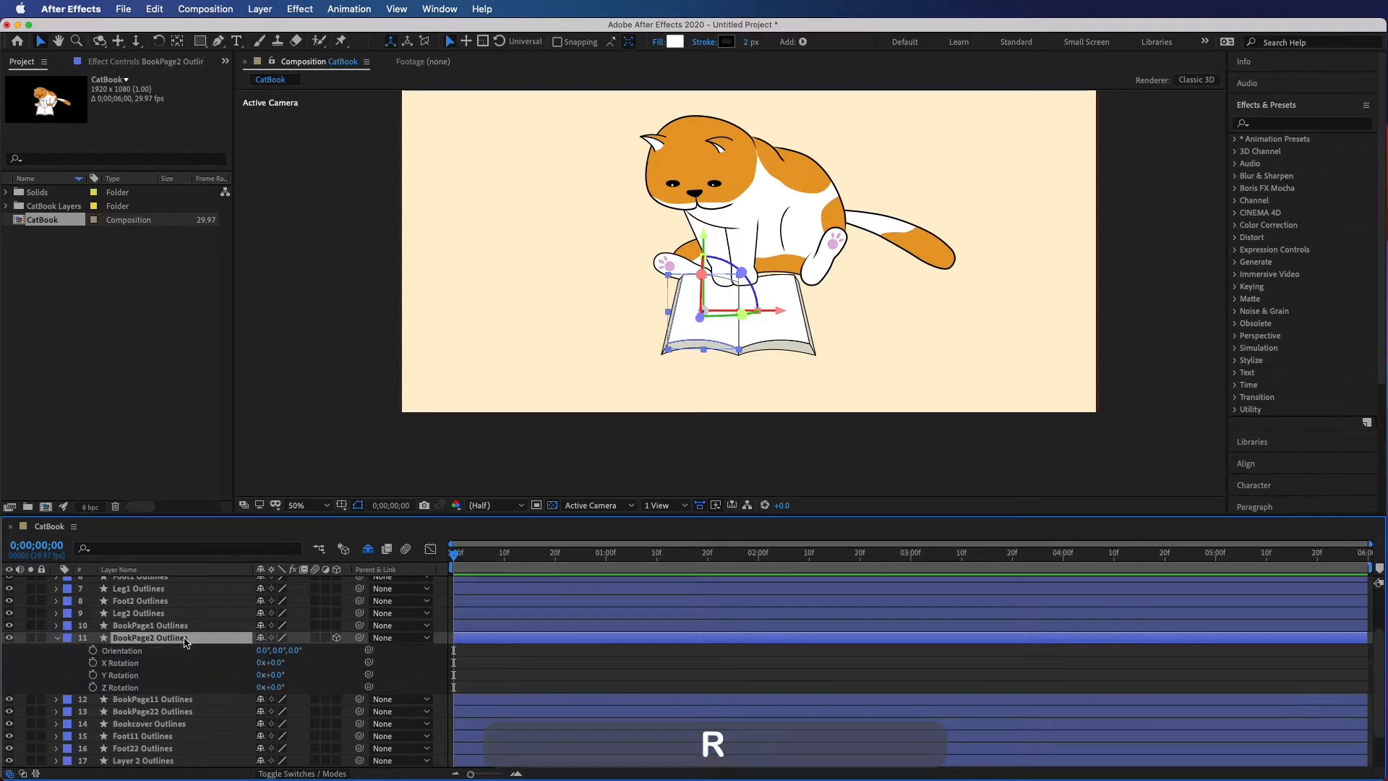
Go to 0;00;02;00 and move the BookPage2 Outlines anchor point onto the book's spine at the page's inner edge
click(759, 563)
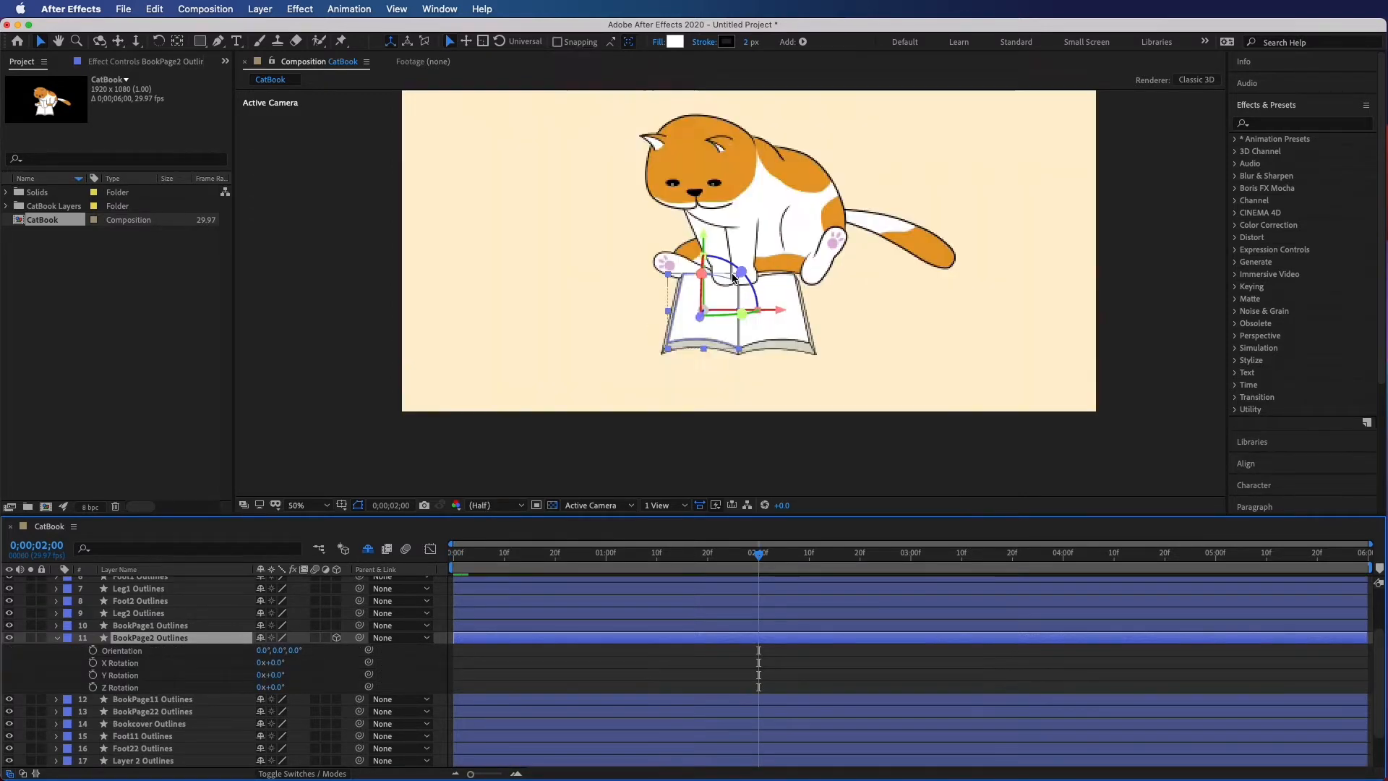
scroll(732, 272, up, 6)
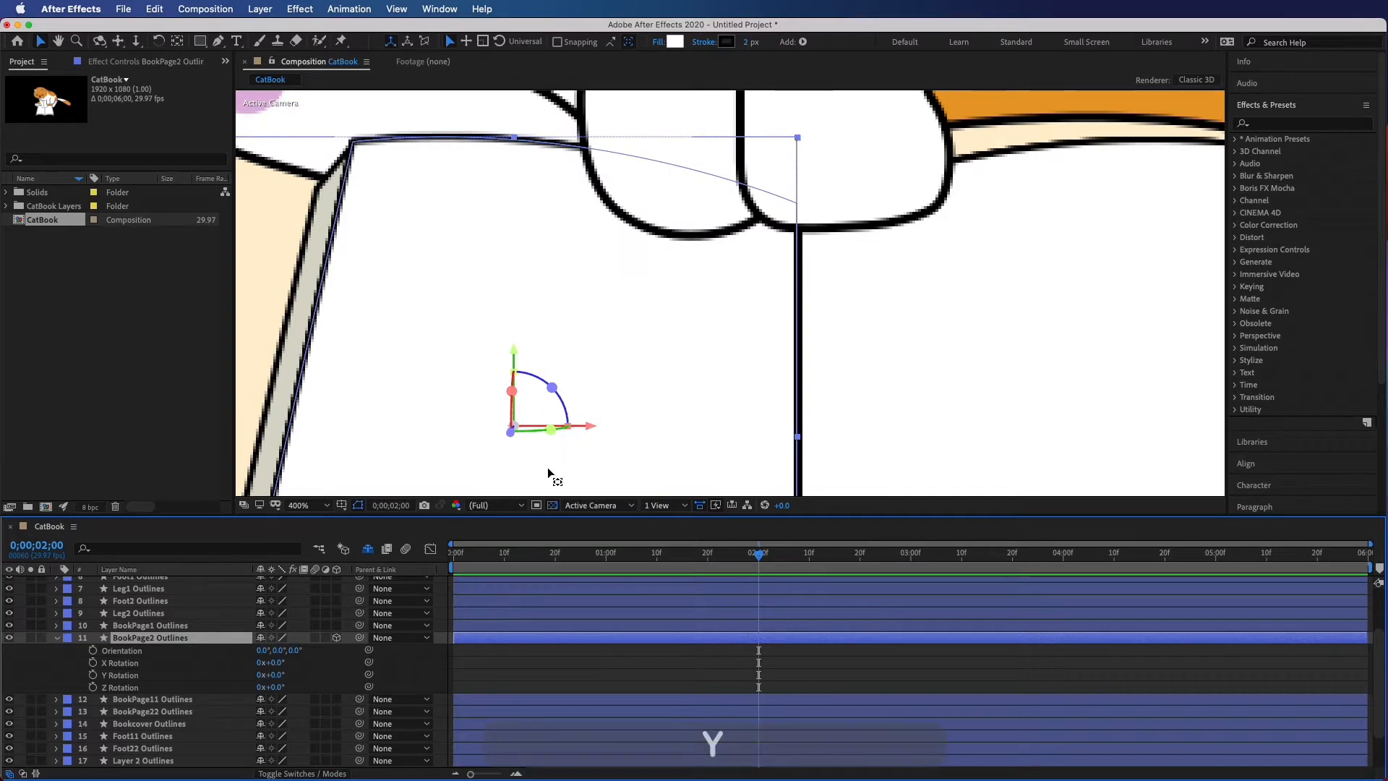
key(y)
drag(514, 433, 799, 437)
key(v)
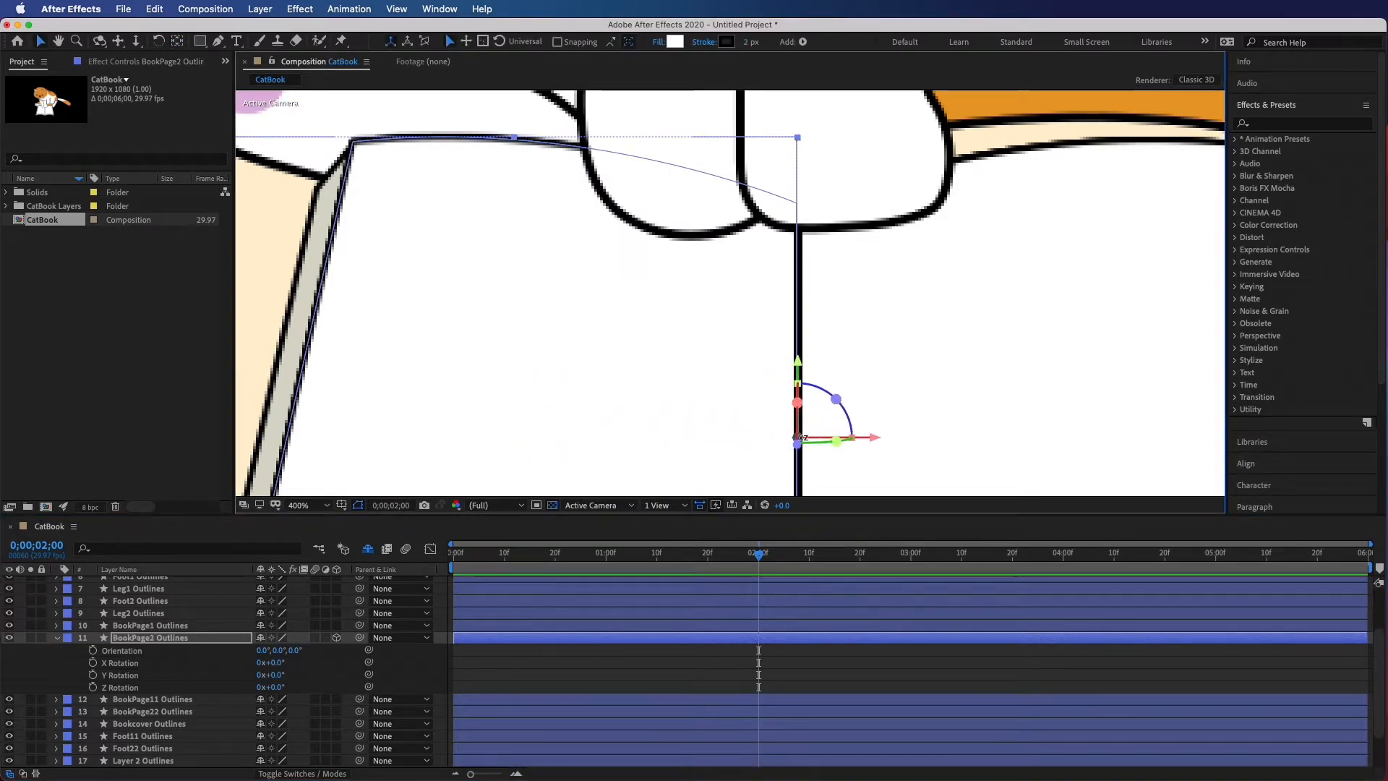
Keyframe the Y Rotation of BookPage2 Outlines from 0° at 2 seconds to 180° at 3 seconds and preview the page turn
click(93, 675)
key(comma)
key(comma)
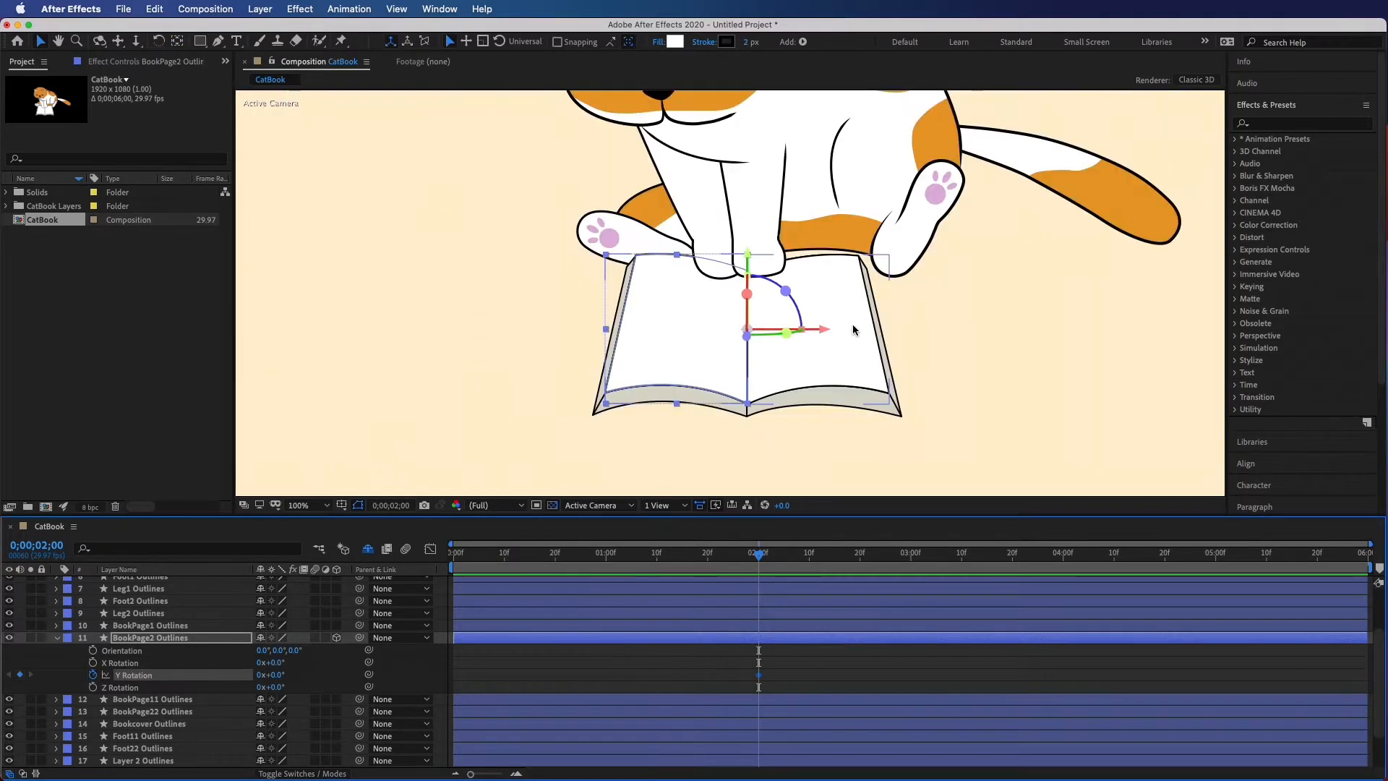
drag(759, 558, 911, 572)
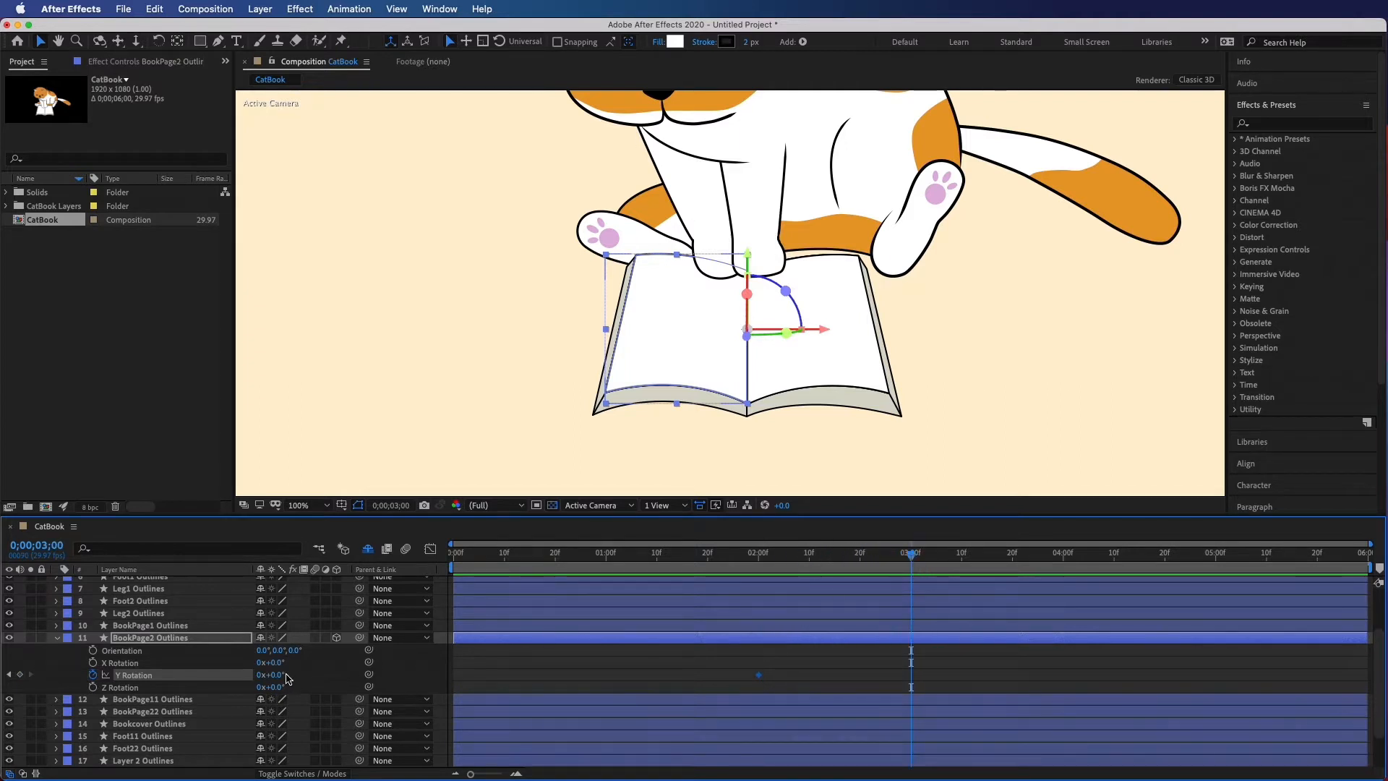
drag(275, 678, 413, 682)
click(744, 568)
key(space)
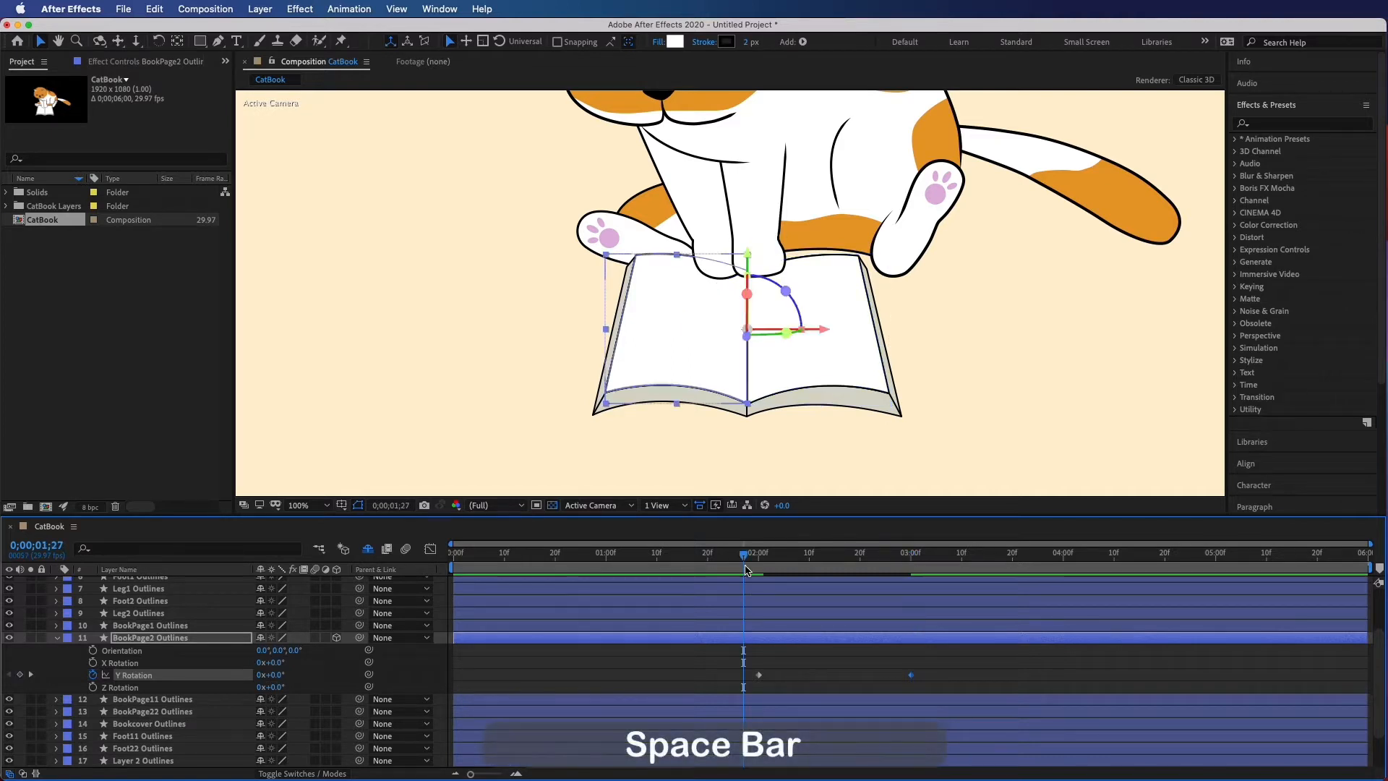
key(space)
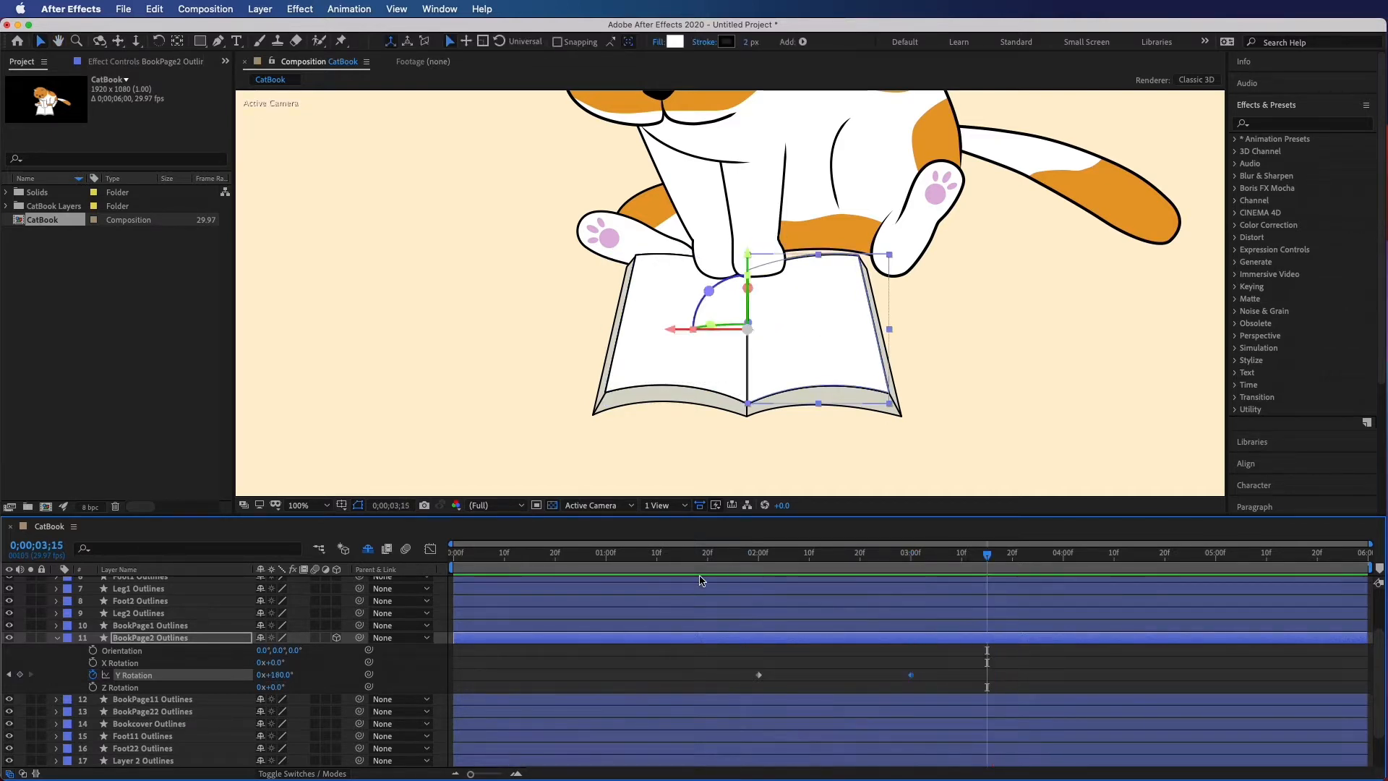
Move BookPage2 Outlines above BookPage1 Outlines in the layer order and preview the page turn
drag(125, 637, 134, 621)
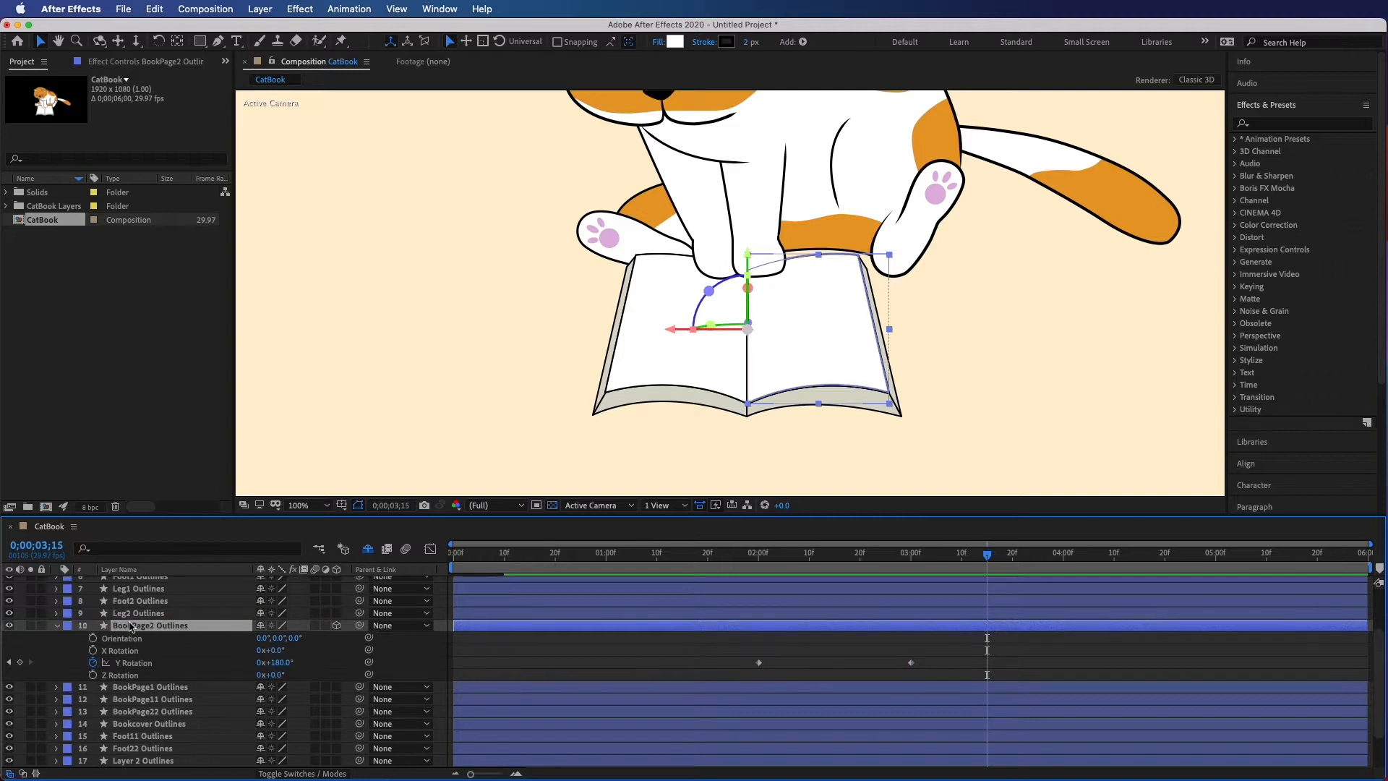
click(729, 569)
key(space)
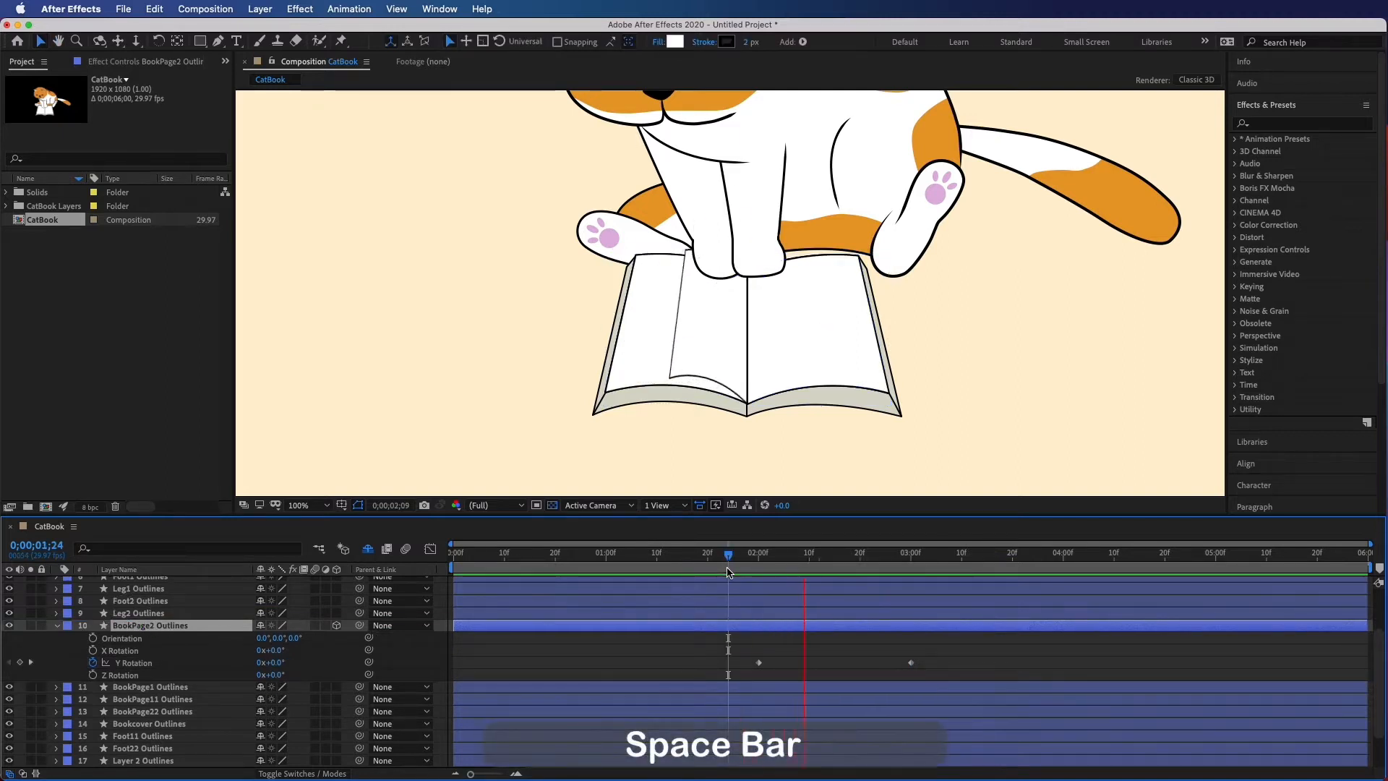
key(space)
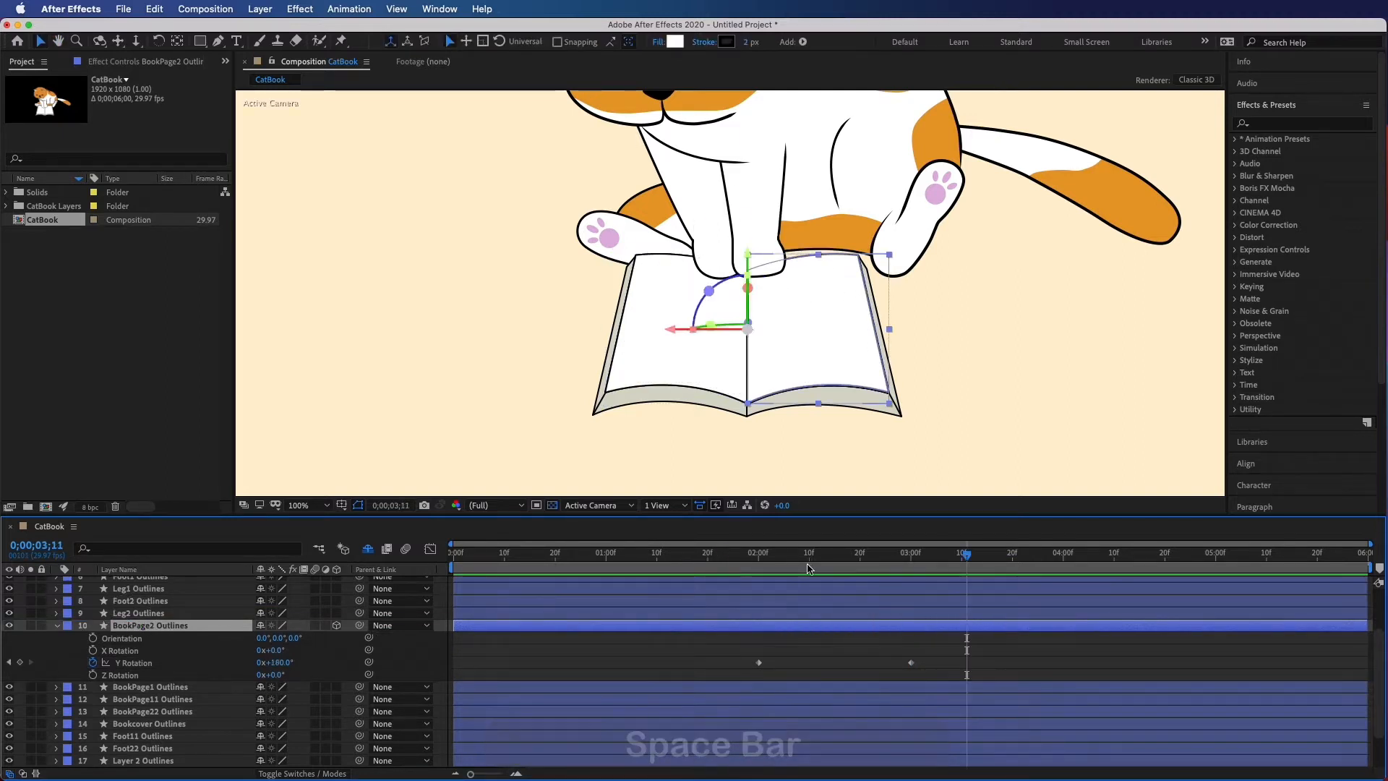
Return to 0;00;02;00 and reveal the Path property of Path 1 in Group 1 of BookPage2 Outlines
click(759, 568)
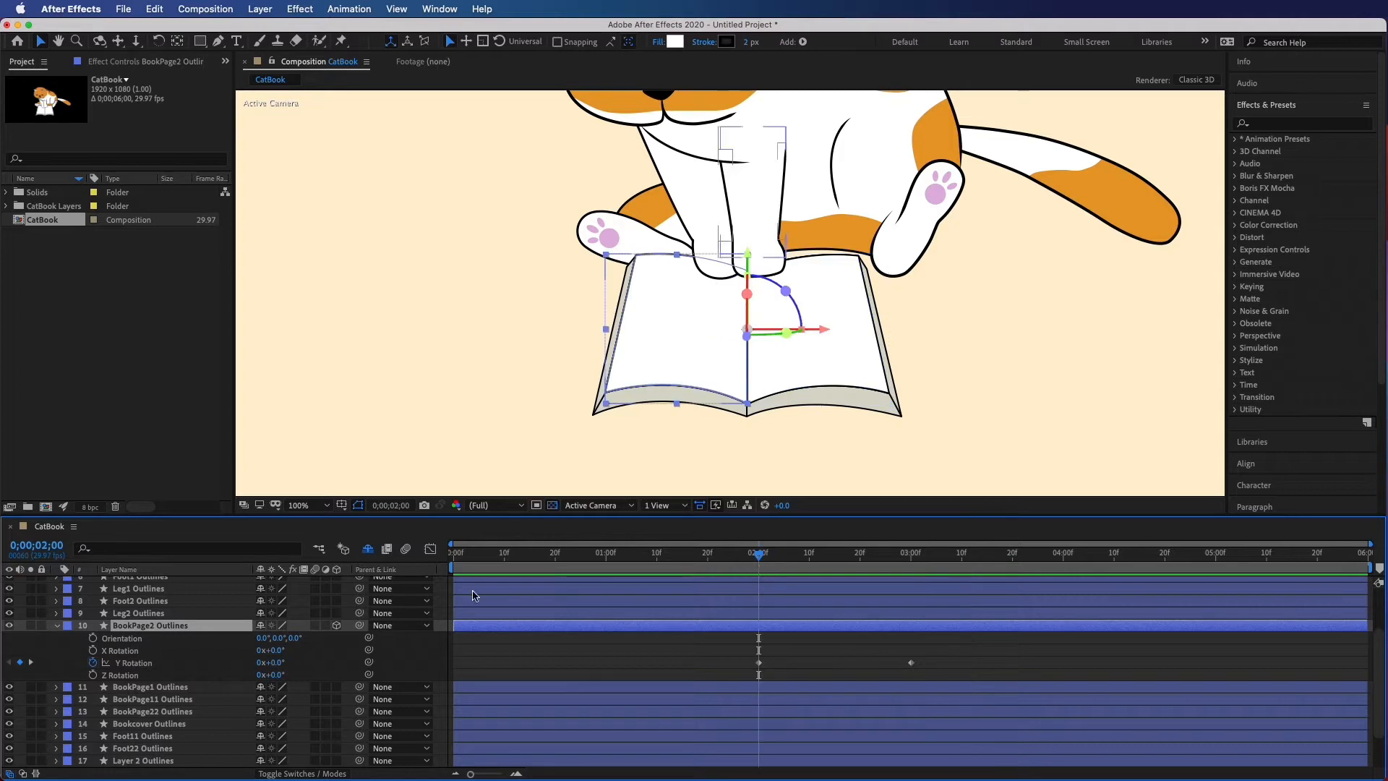
click(58, 627)
click(58, 627)
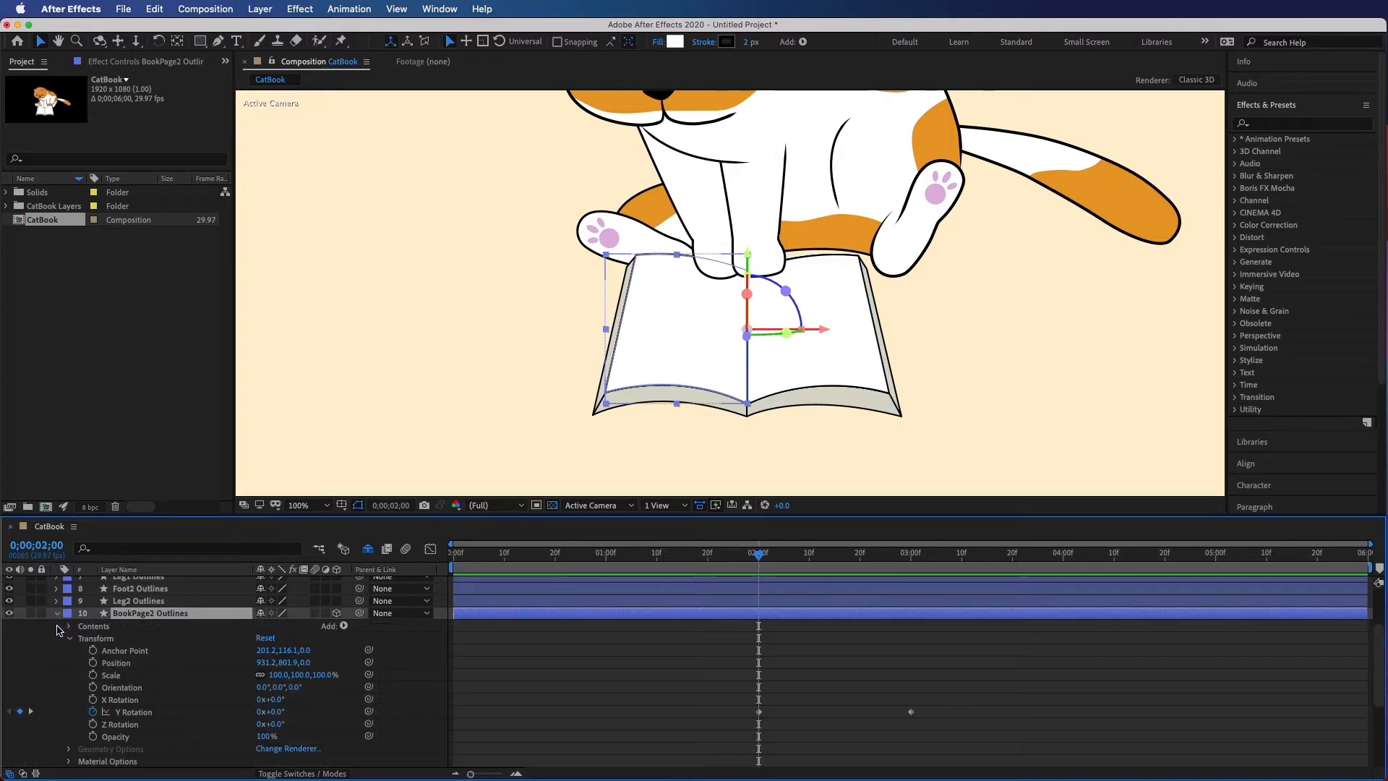
click(69, 627)
click(83, 640)
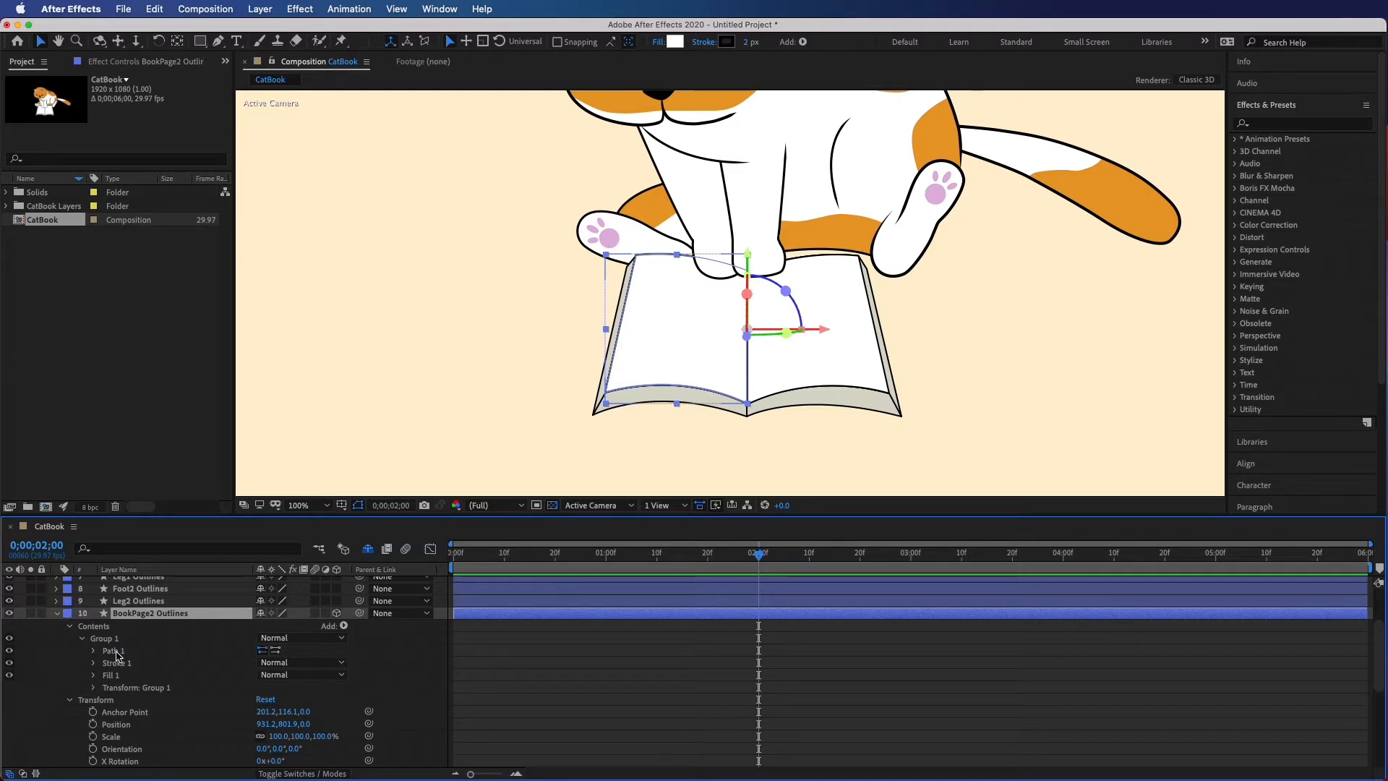
click(94, 650)
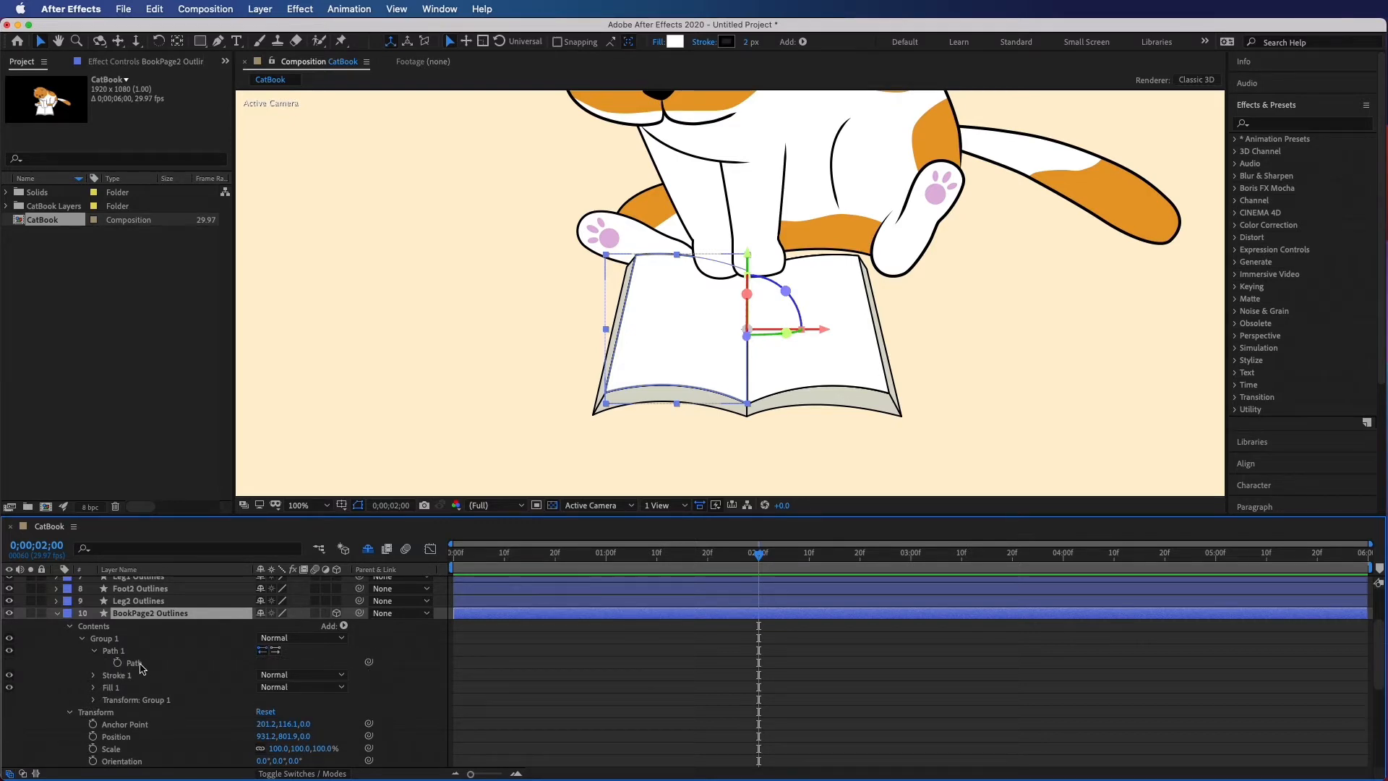
click(133, 663)
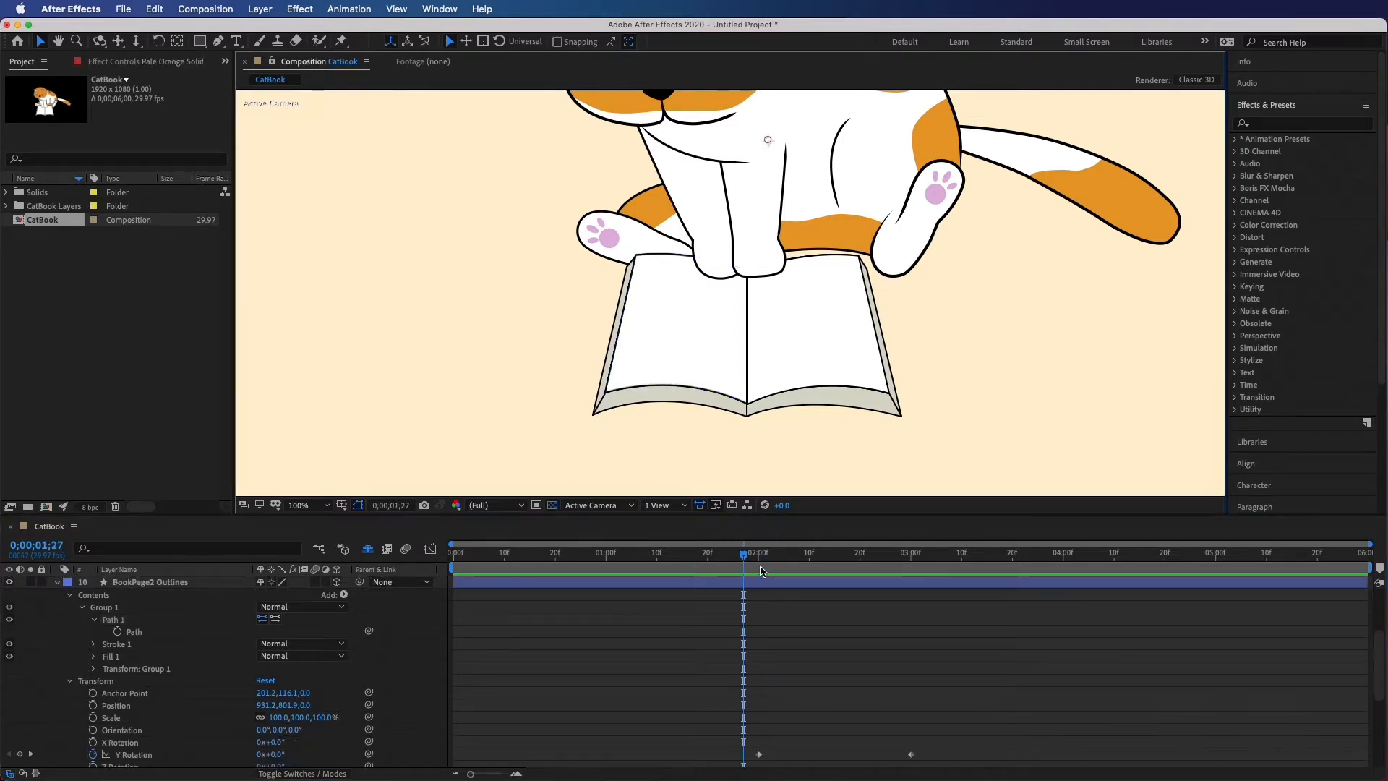
Set Path keyframes for BookPage2 Outlines at 2 seconds and 3 seconds
click(760, 568)
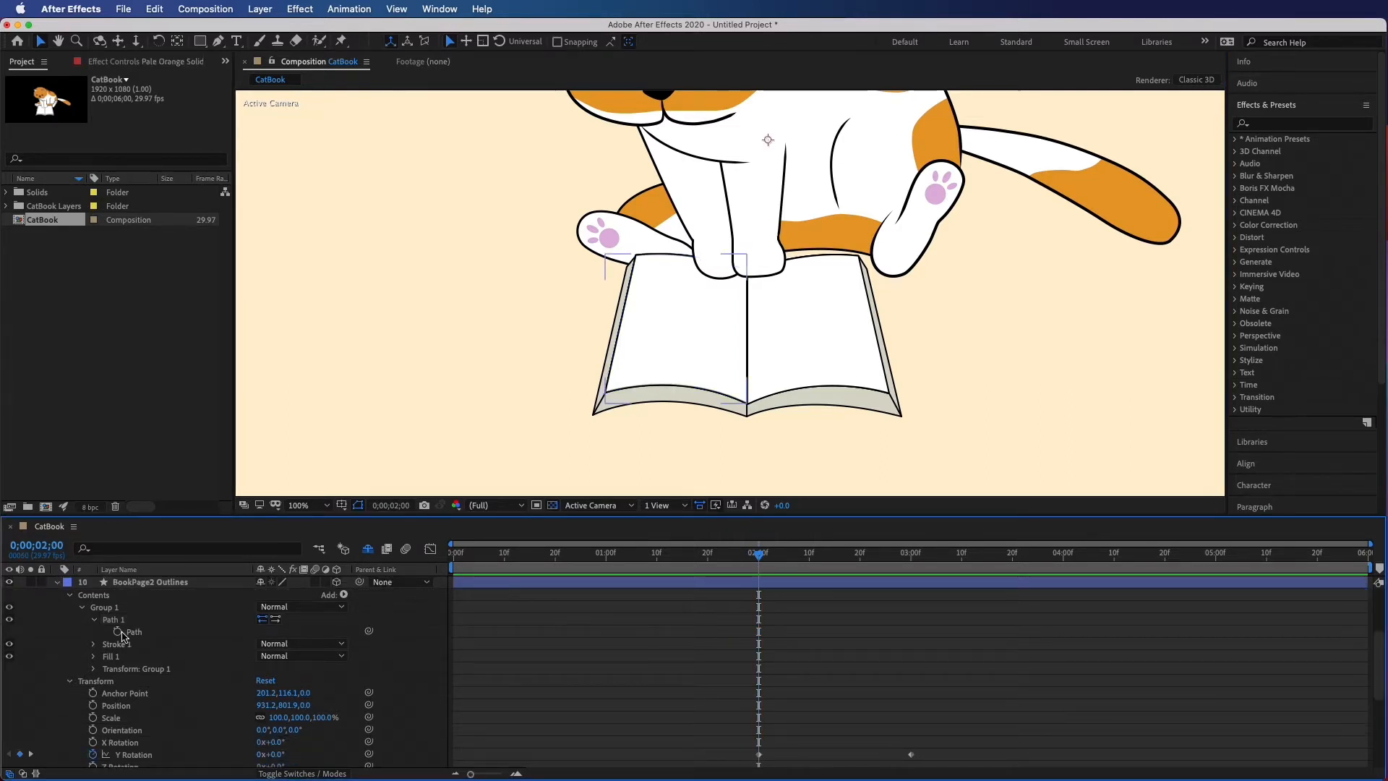
click(120, 632)
click(913, 571)
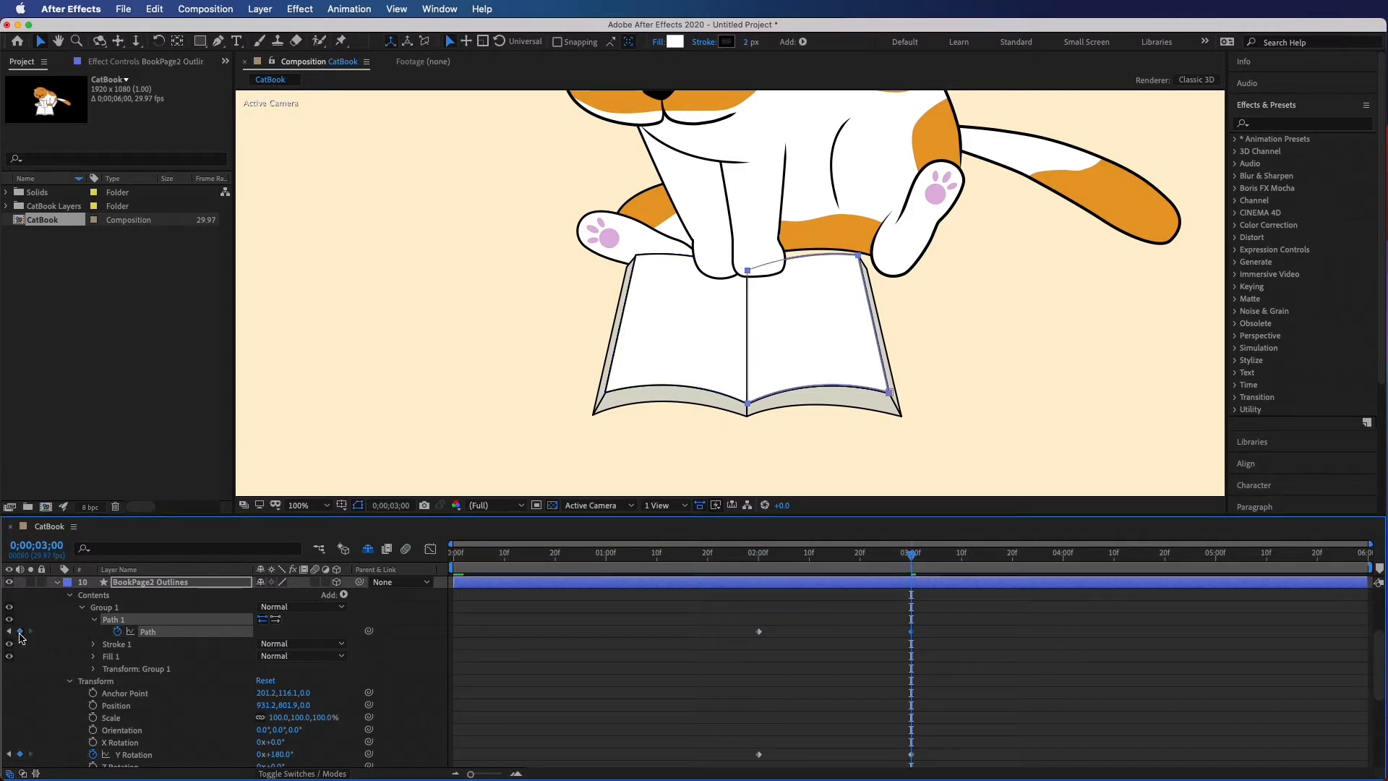
At 0;00;02;14, raise the two outer corner points of the BookPage2 path to lift the page mid-turn
click(834, 573)
click(831, 558)
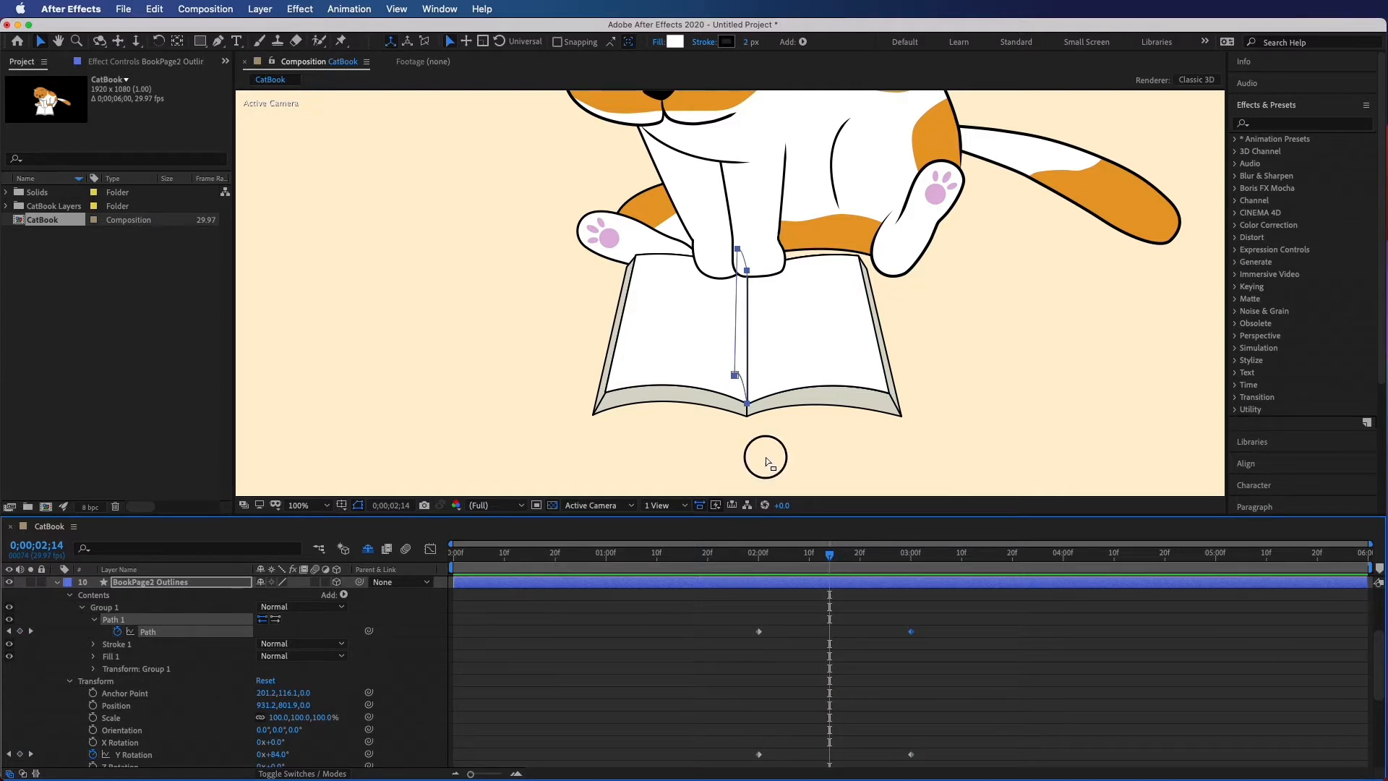
click(145, 634)
drag(714, 359, 771, 388)
click(736, 377)
click(723, 379)
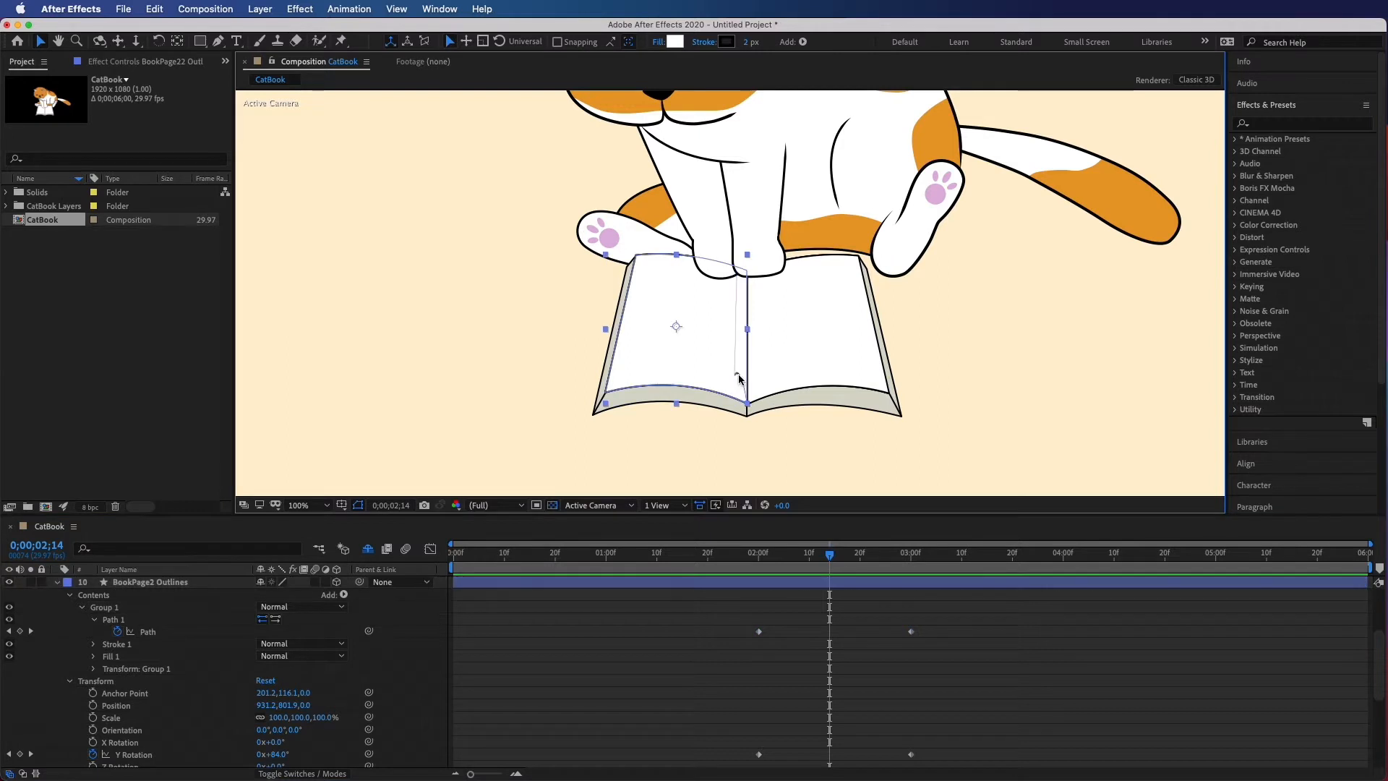
click(153, 631)
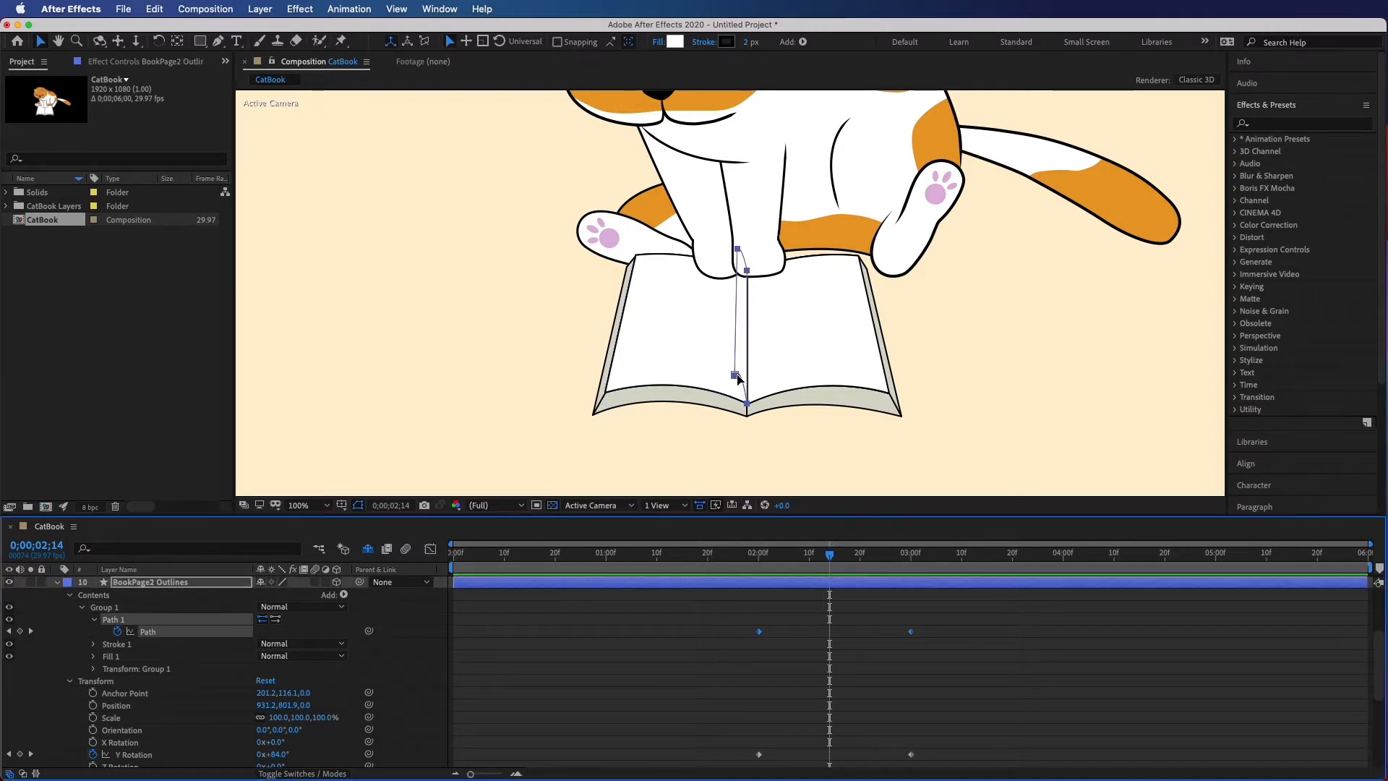
click(735, 375)
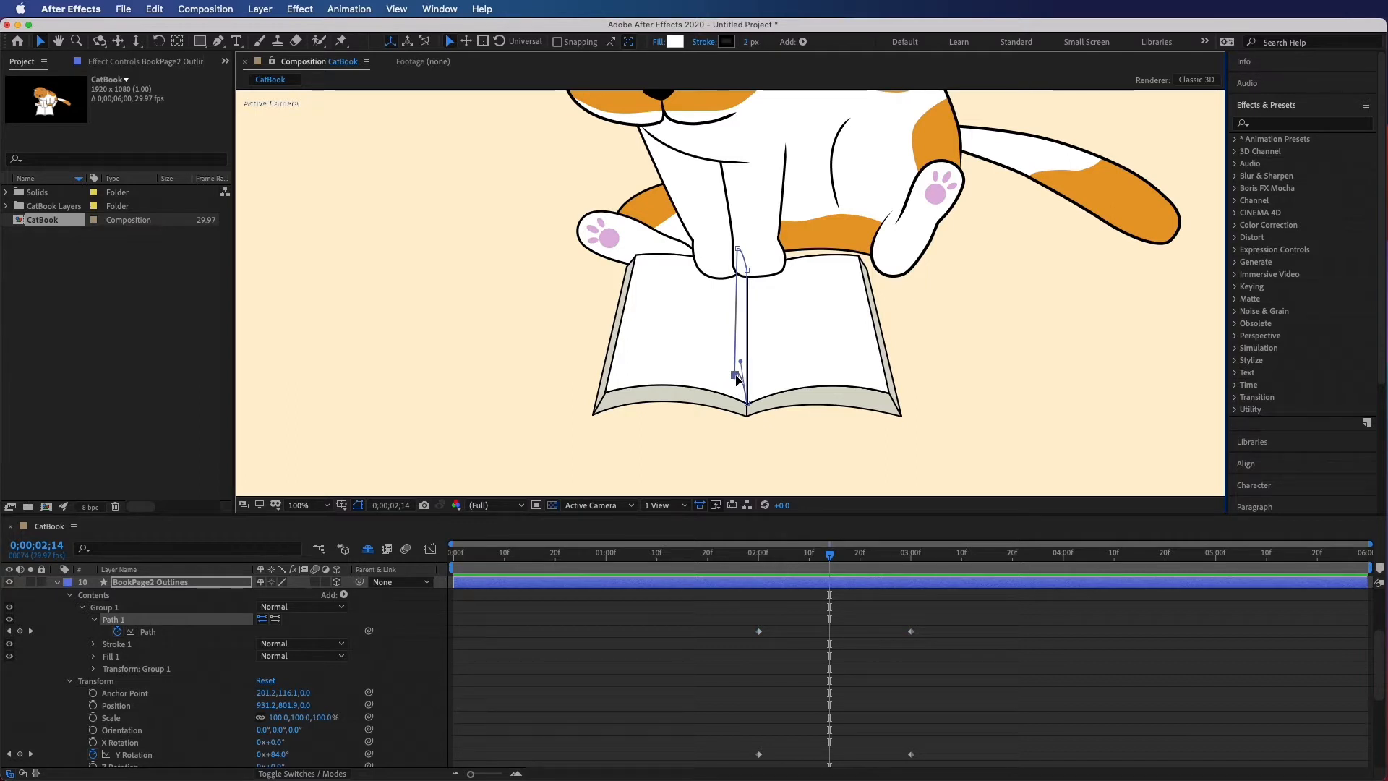
drag(738, 378, 738, 370)
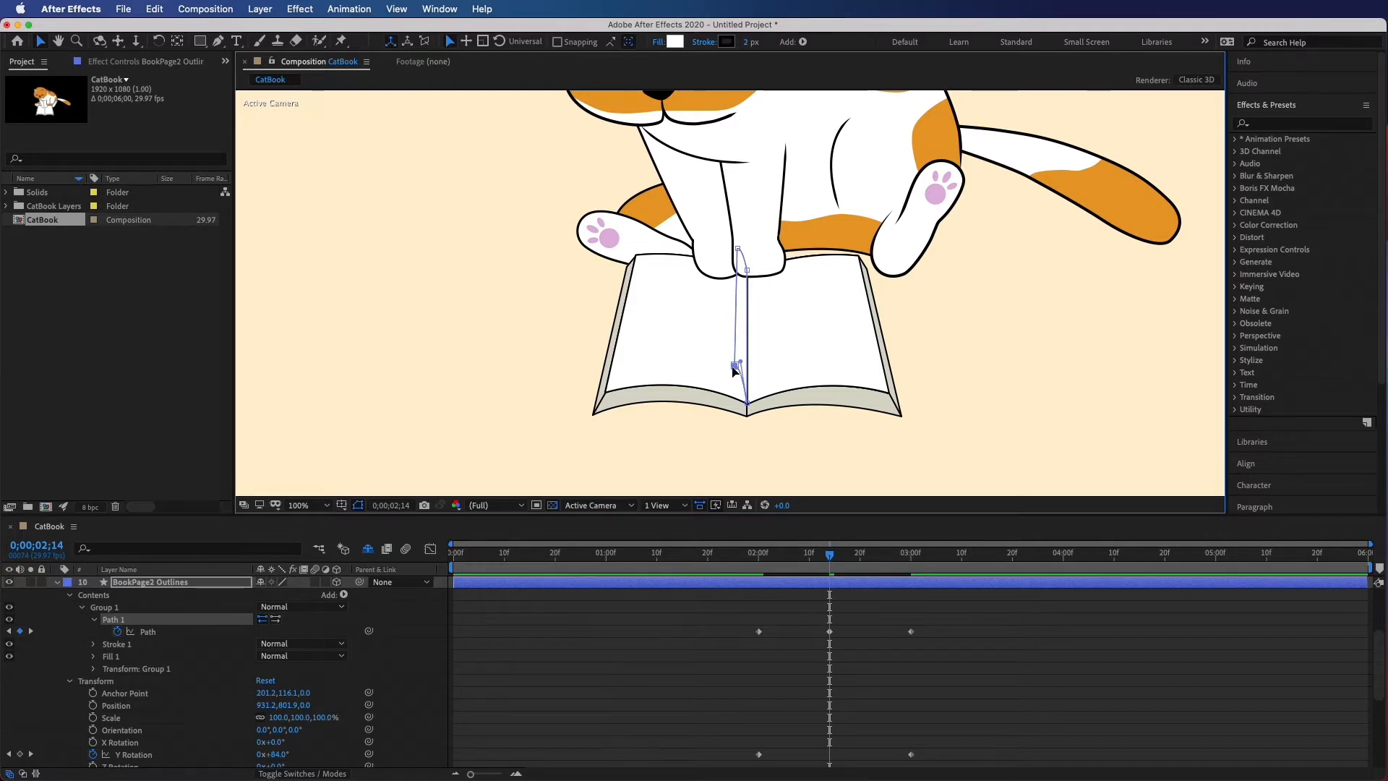
drag(736, 369, 737, 343)
drag(738, 249, 738, 225)
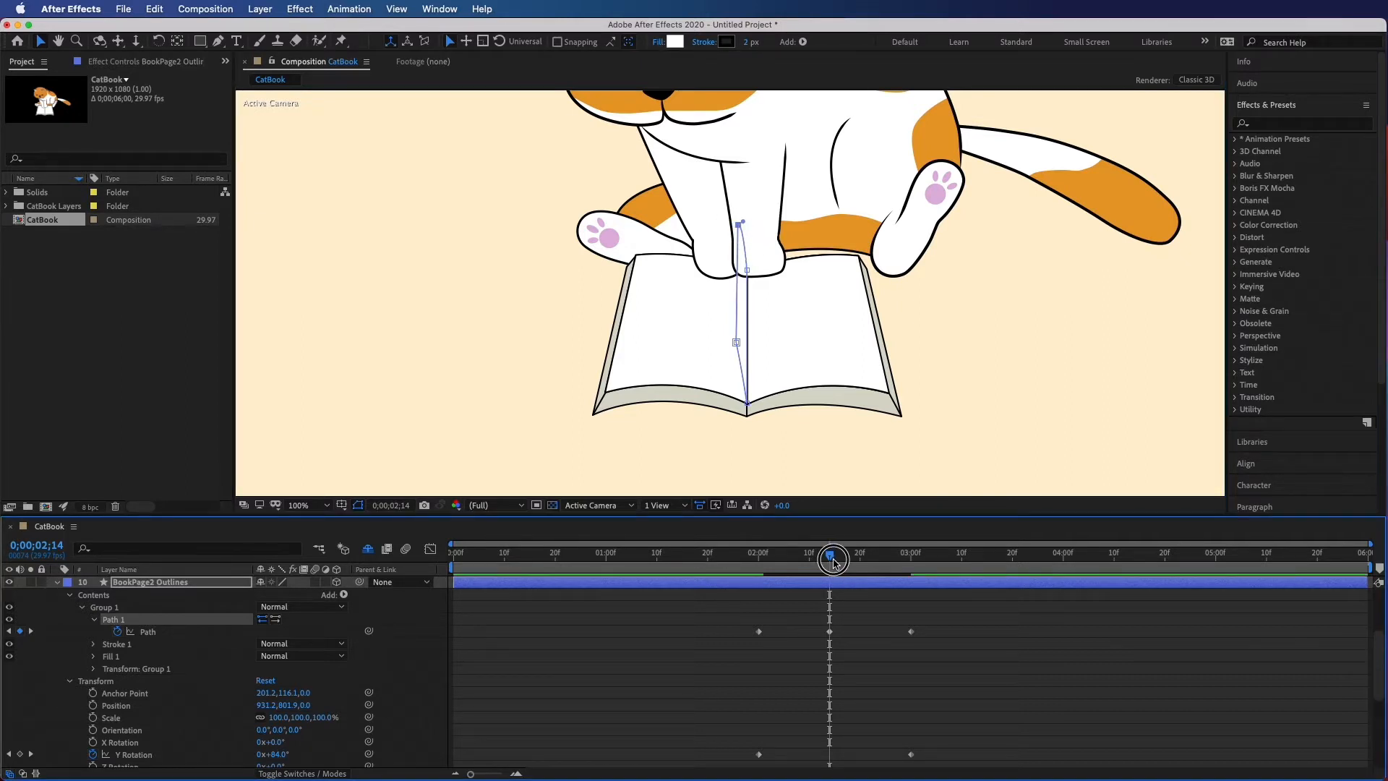
Move the middle Path keyframe to halfway between the 2-second and 3-second keyframes and preview the page turn
drag(831, 563, 835, 563)
click(831, 632)
drag(833, 638, 836, 634)
drag(836, 561, 758, 554)
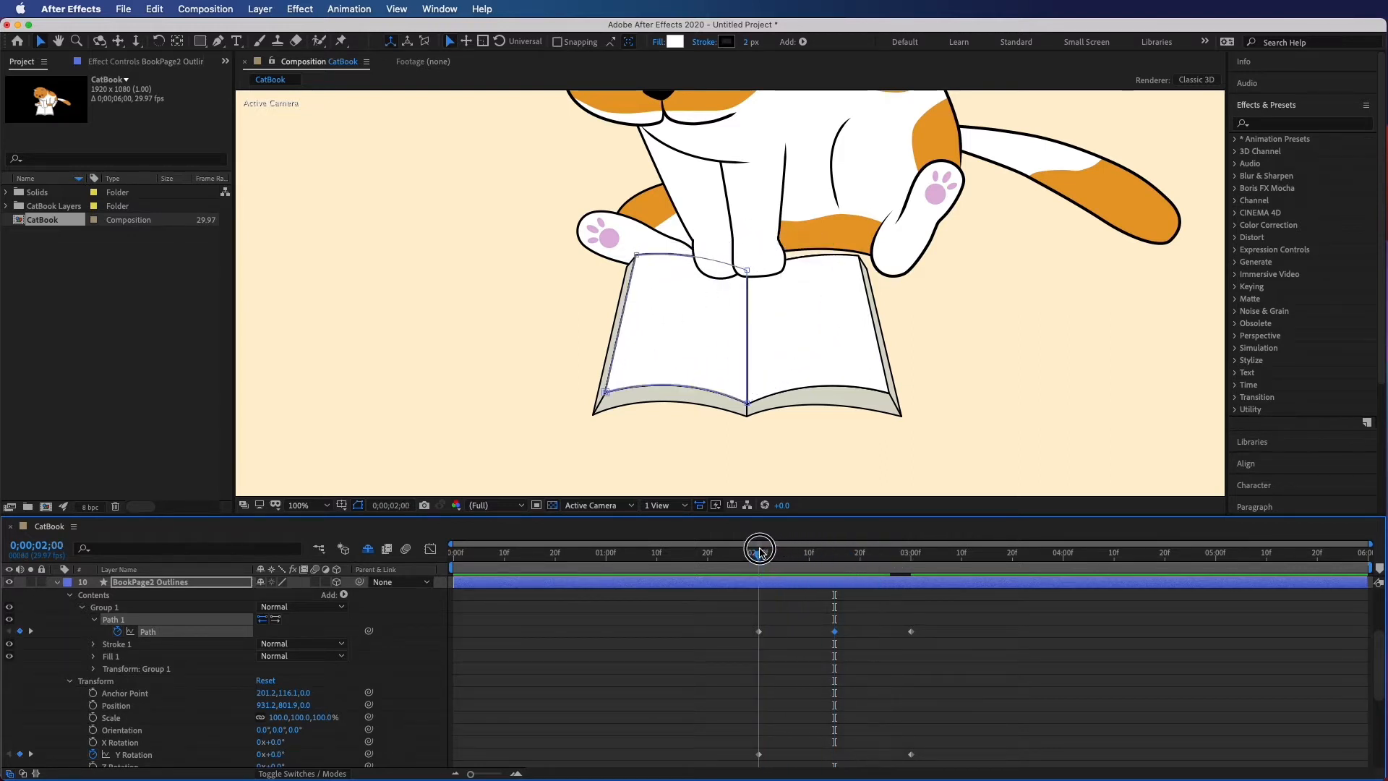
key(space)
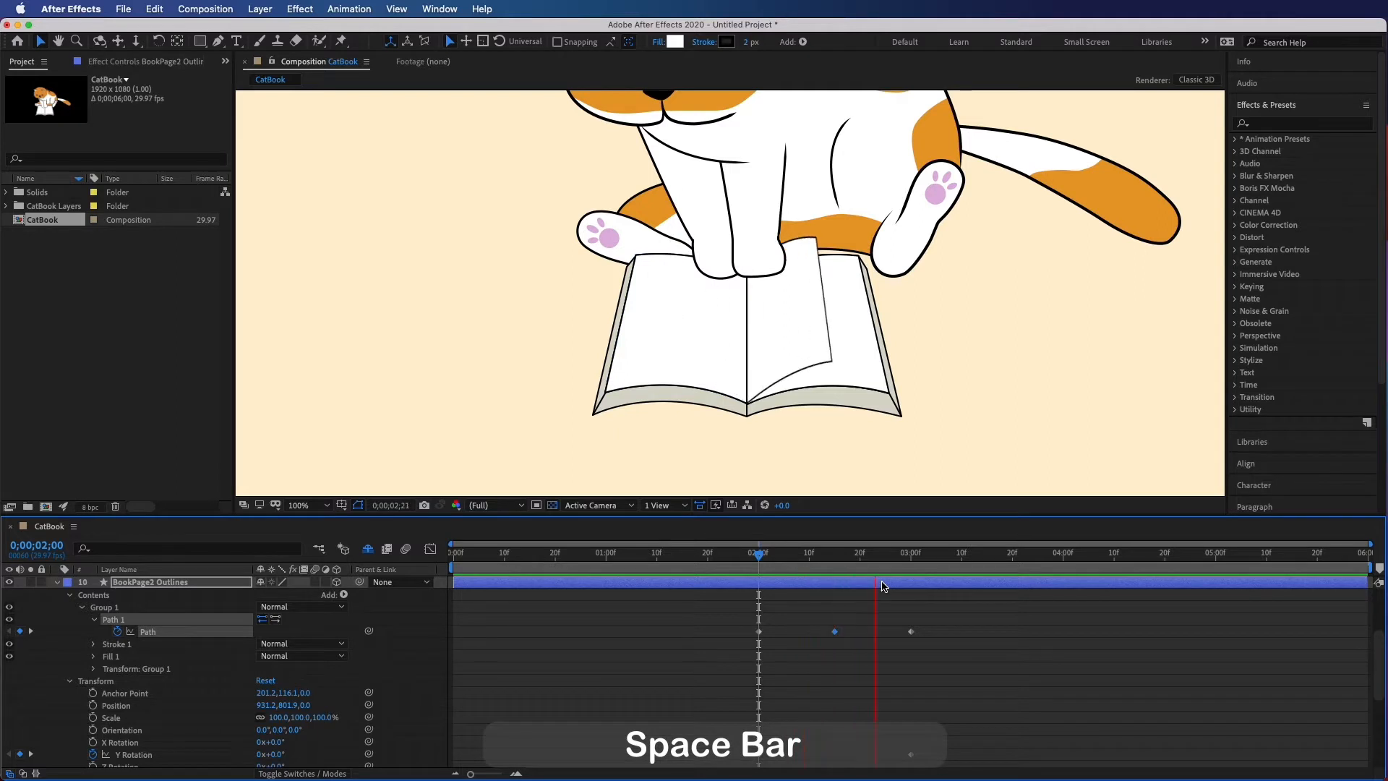
key(space)
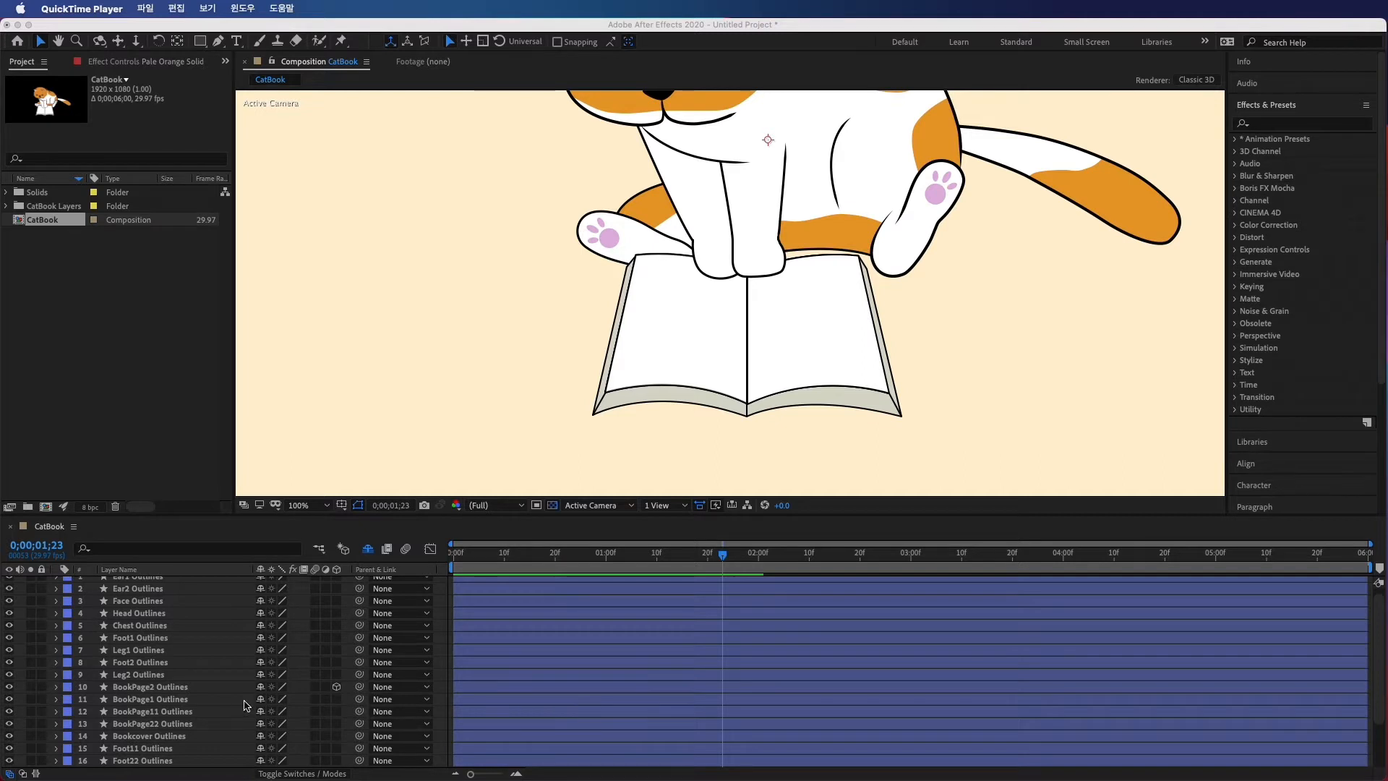
Reveal Position and Rotation of Foot2 Outlines and move its anchor point up to the ankle, at about 906.6, 666.5
click(161, 665)
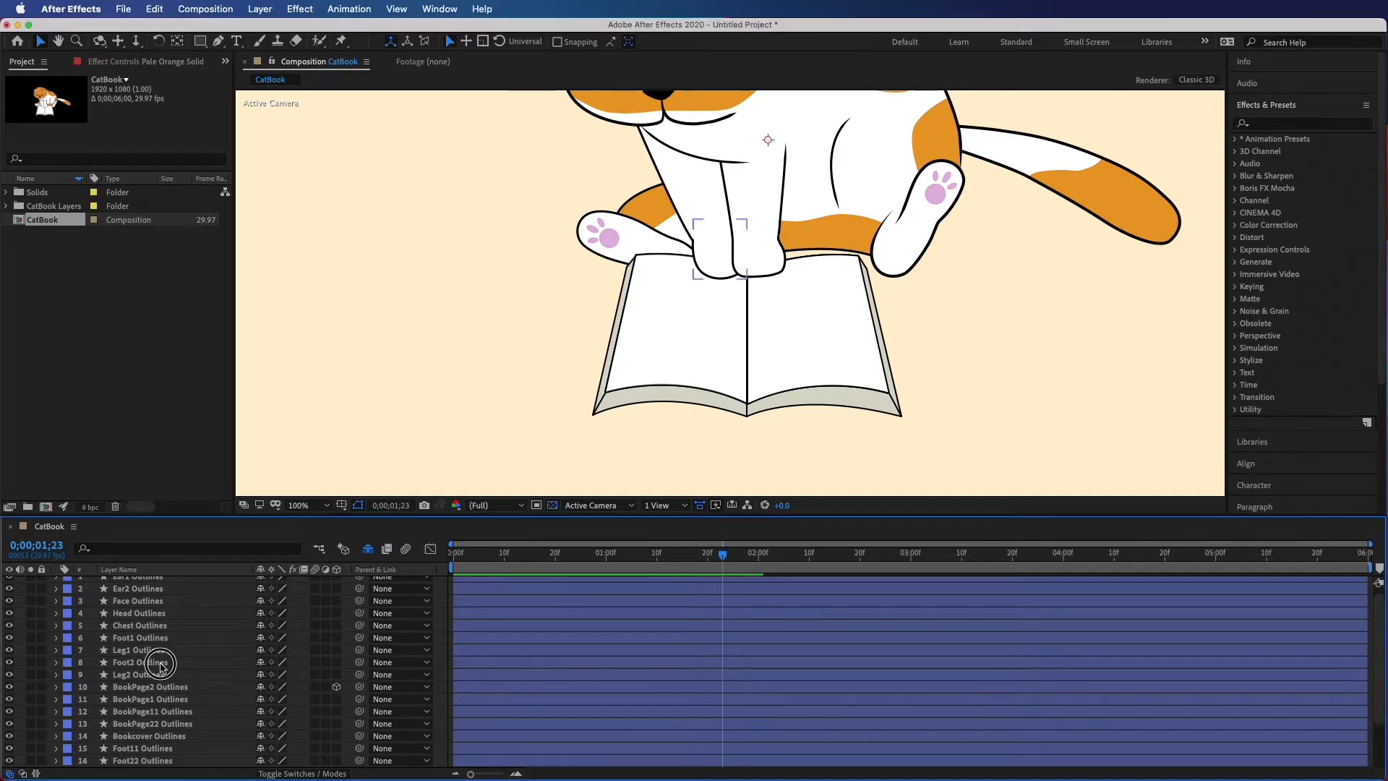
click(160, 664)
key(p)
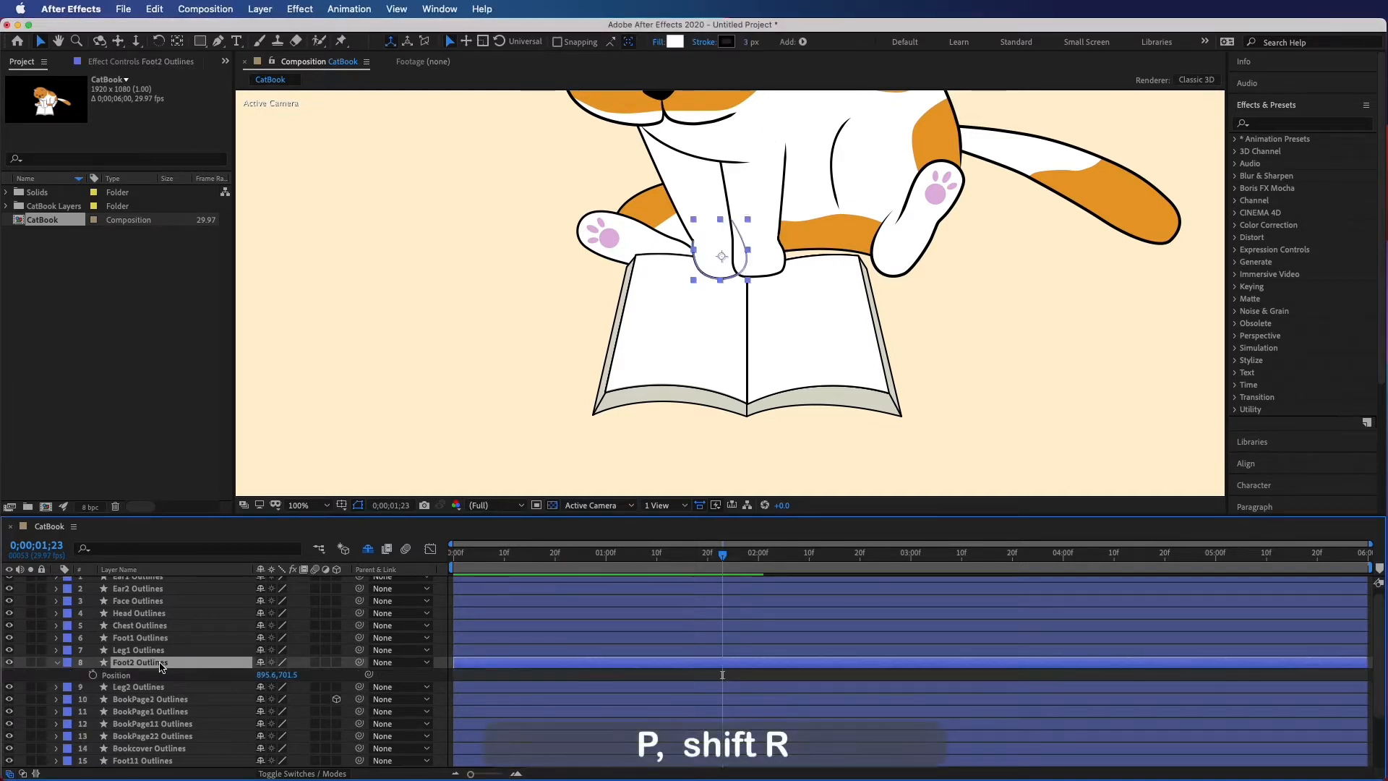
key(shift+r)
key(y)
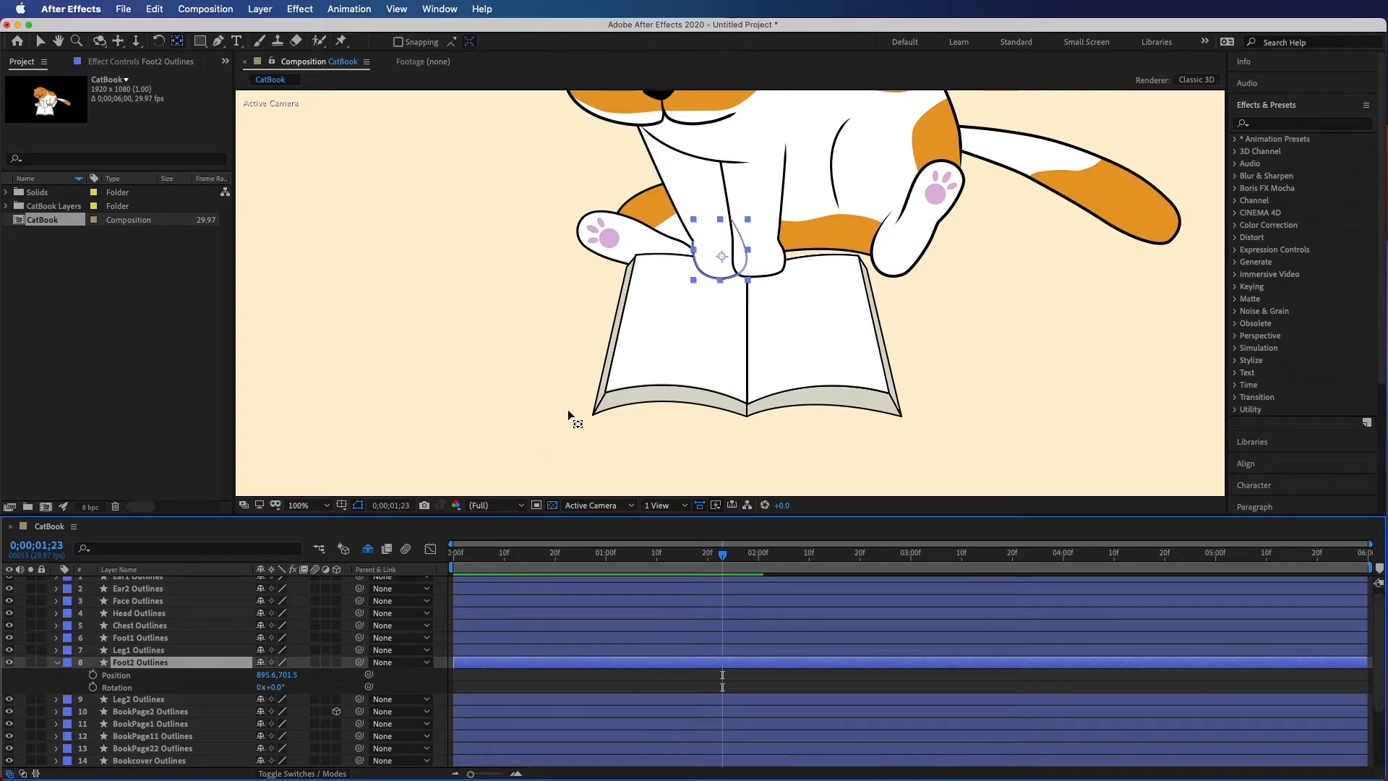
drag(724, 250, 730, 230)
key(v)
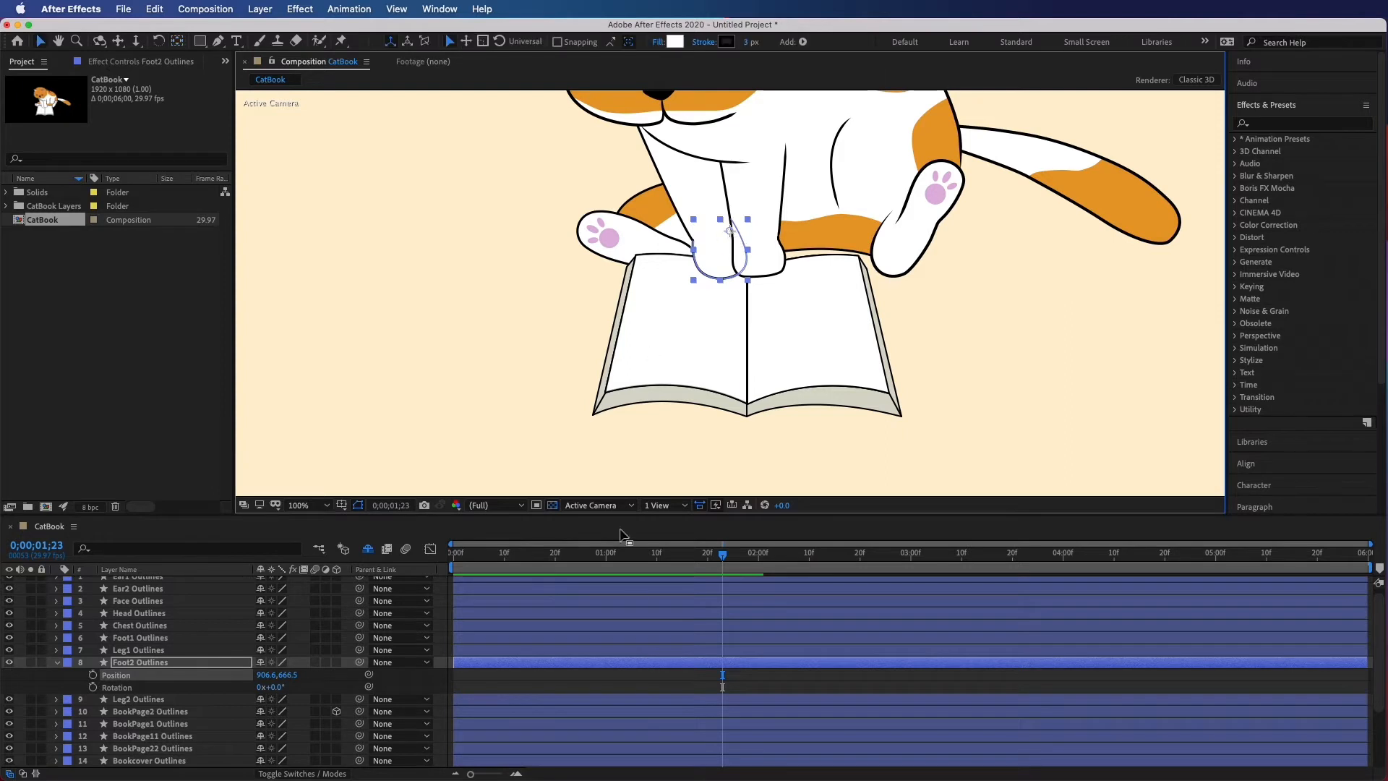
drag(726, 561, 722, 556)
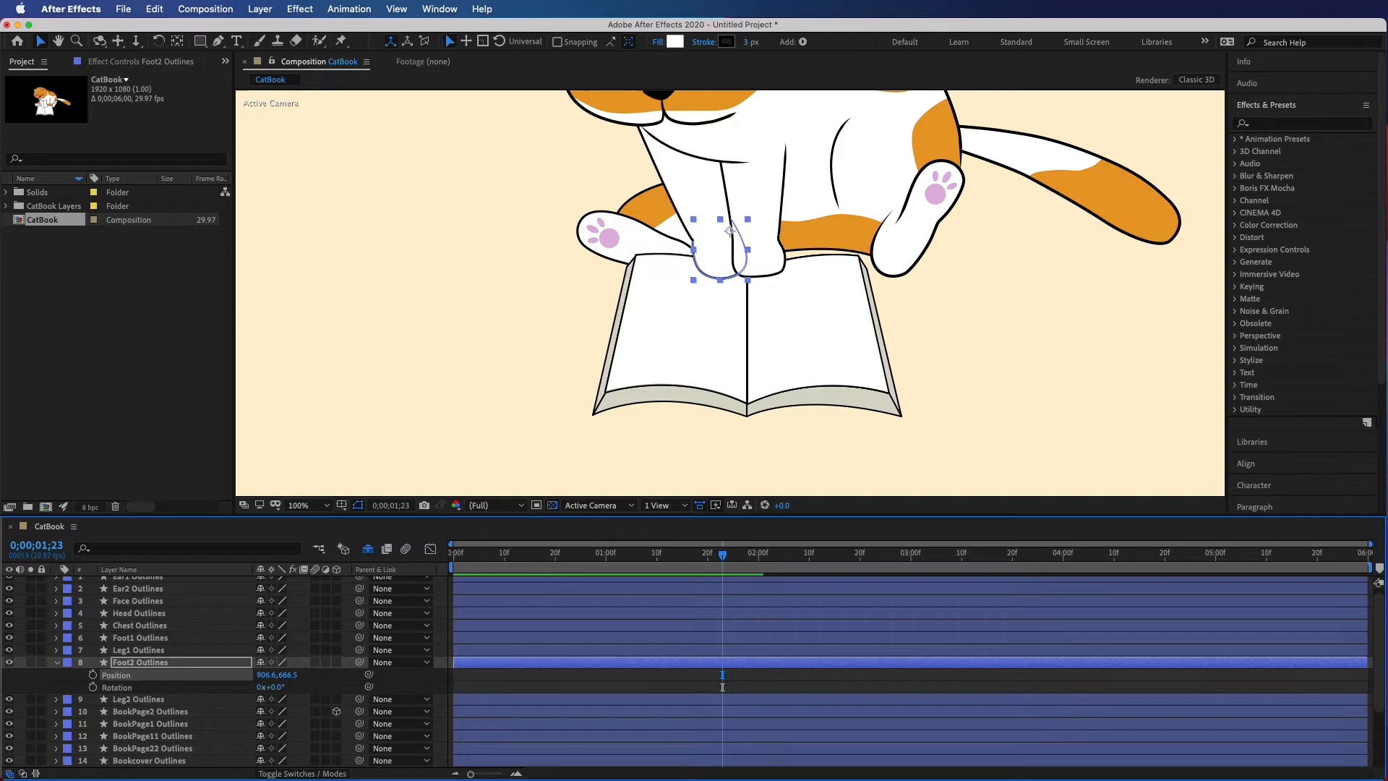
Keyframe Position and Rotation of Foot2 Outlines at 0;00;01;23, then set Position to 892.6, 669.5 and Rotation to 75° at 0;00;02;00
click(93, 675)
click(93, 687)
drag(724, 558, 759, 559)
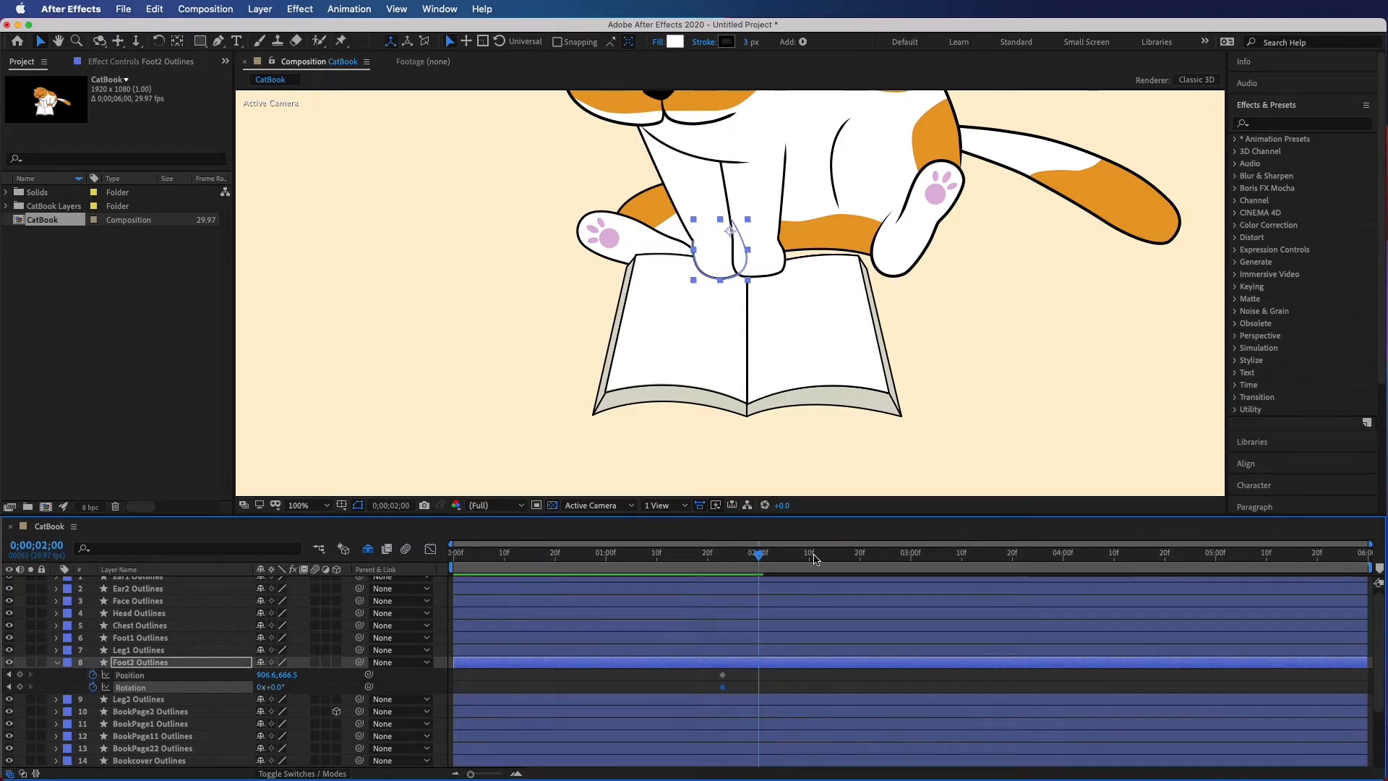
drag(275, 687, 321, 684)
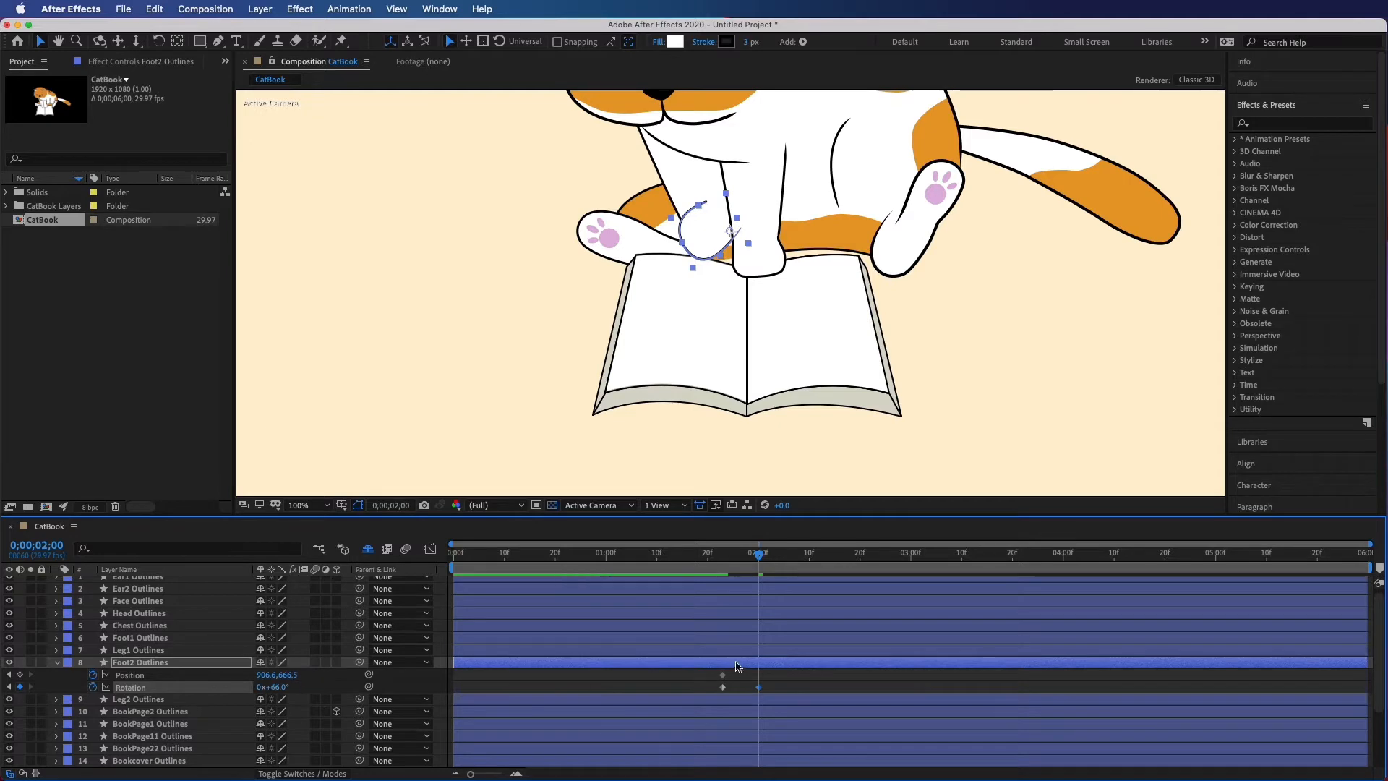
drag(697, 243, 688, 246)
drag(281, 688, 288, 688)
Copy the first Foot2 Position and Rotation keyframes to just before 0;00;02;10 and preview the foot movement
click(770, 559)
drag(770, 558, 799, 561)
drag(716, 672, 732, 696)
key(super+c)
key(super+v)
key(space)
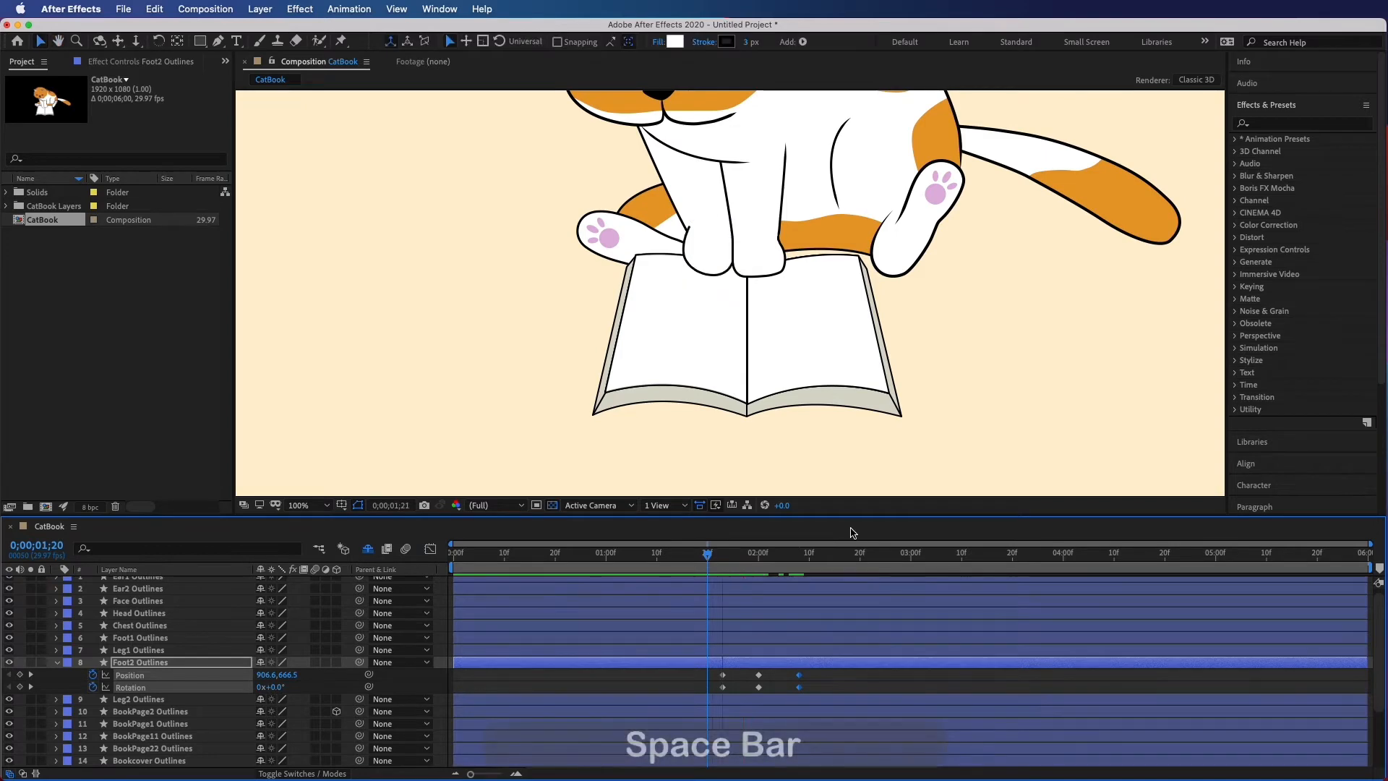
drag(899, 557, 719, 559)
key(space)
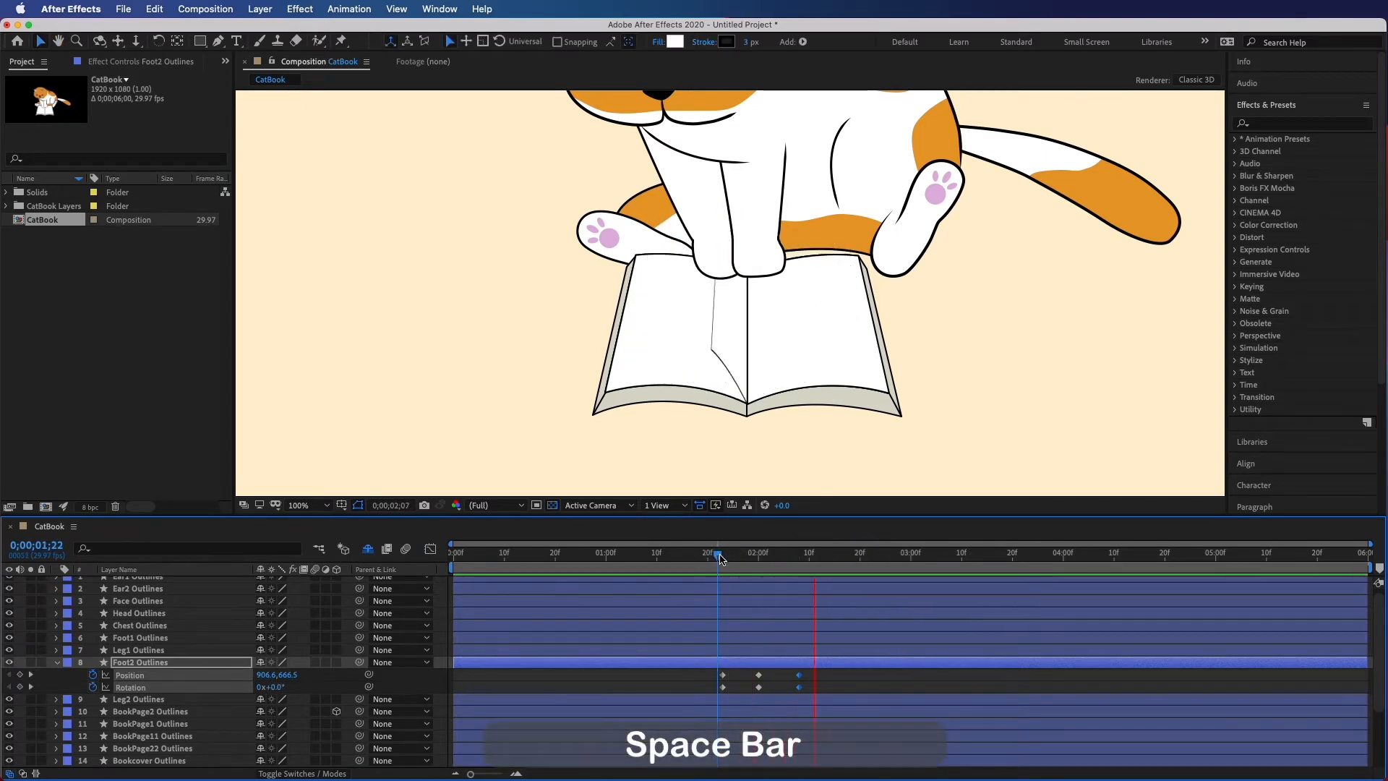
key(space)
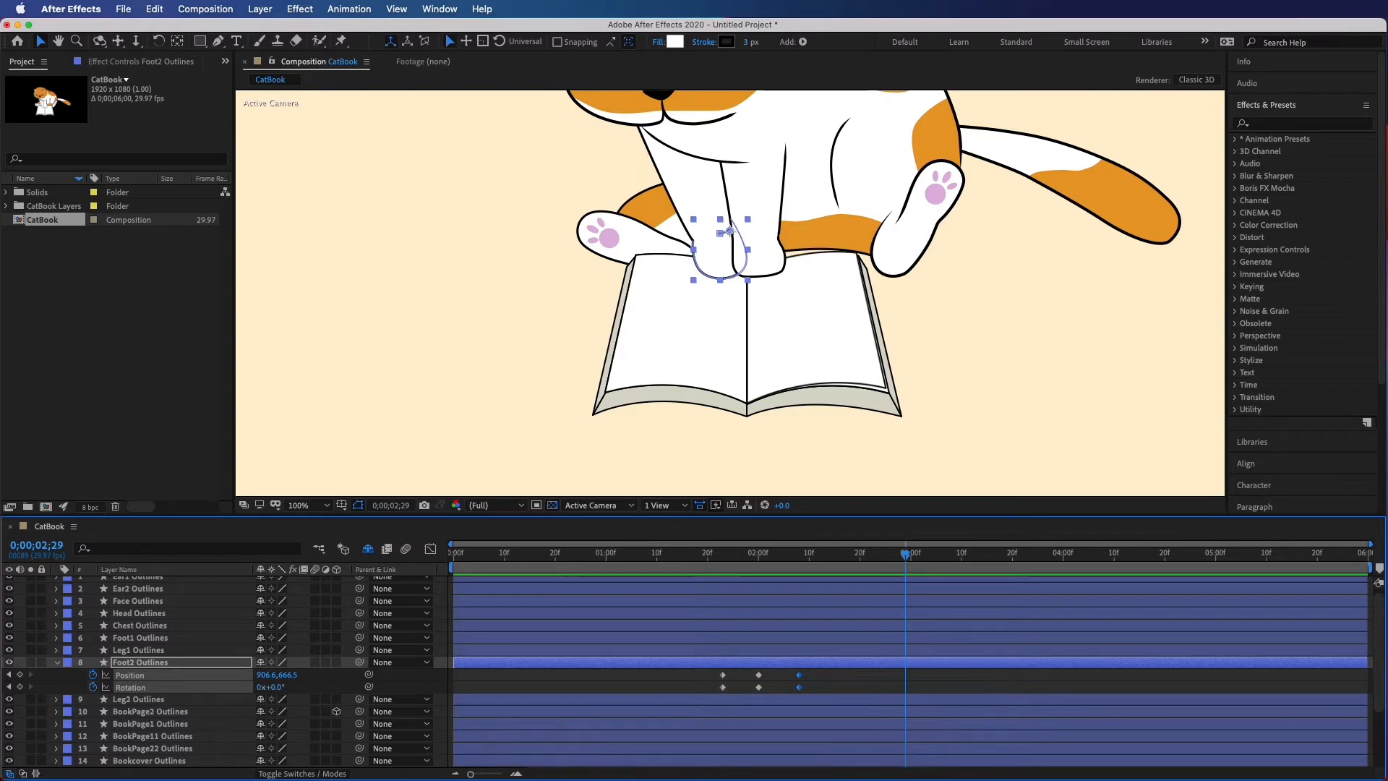
Duplicate the BookPage2 Outlines layer twice
click(183, 712)
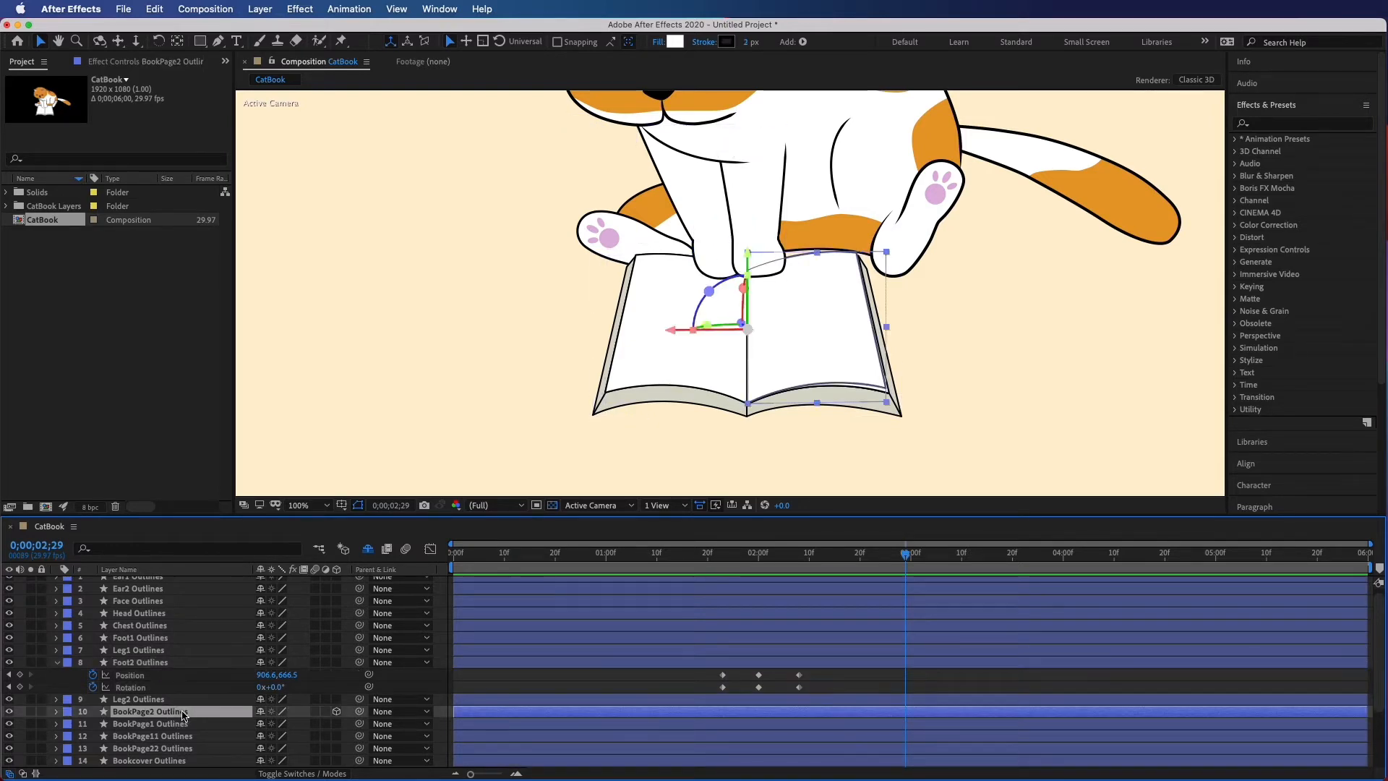
click(682, 556)
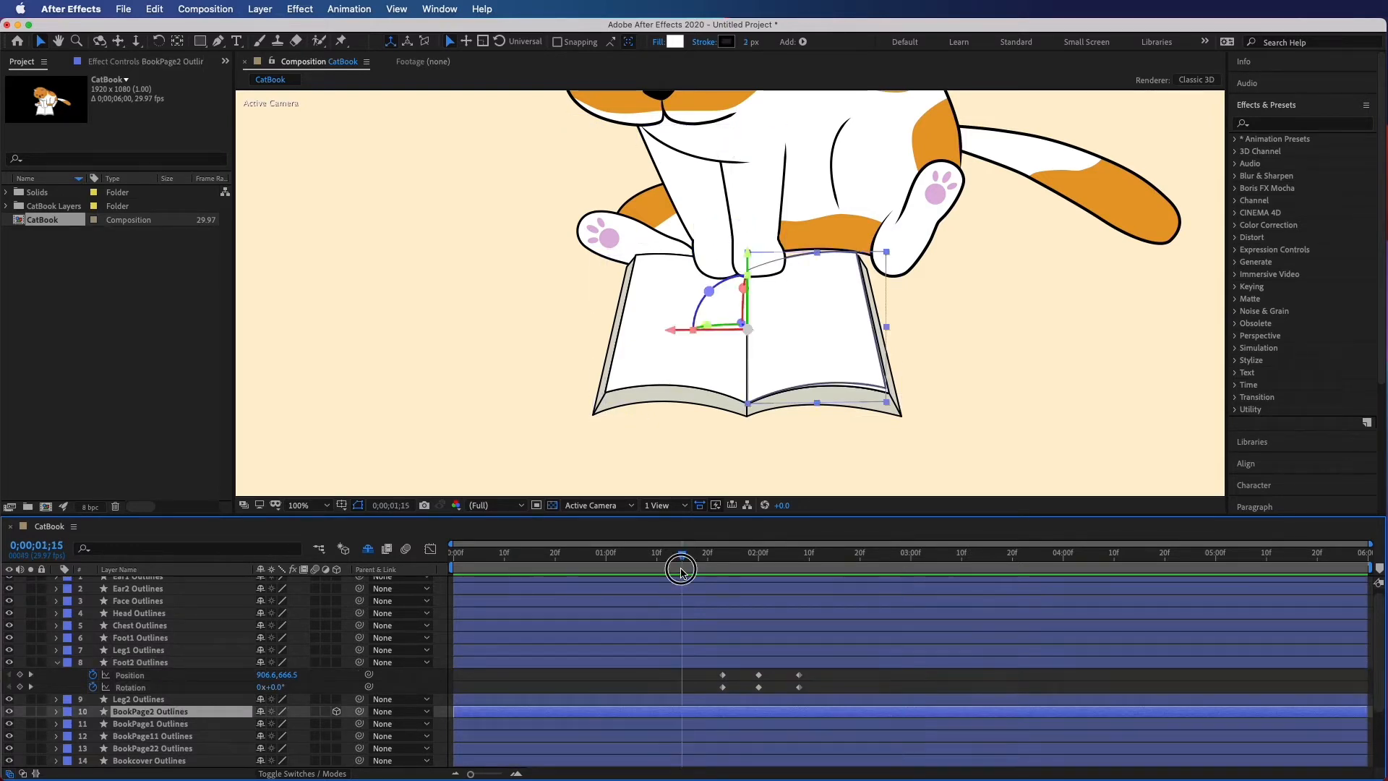
key(super+d)
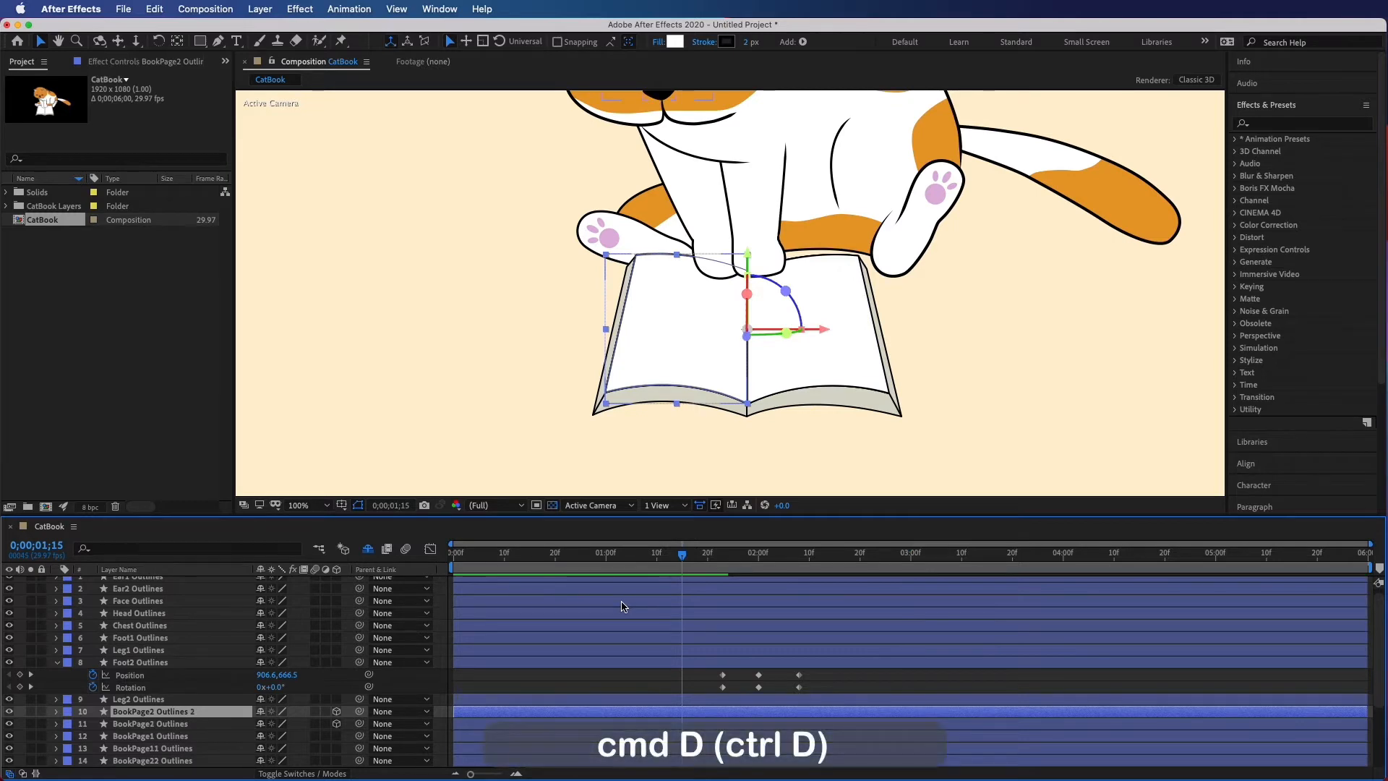
key(super+d)
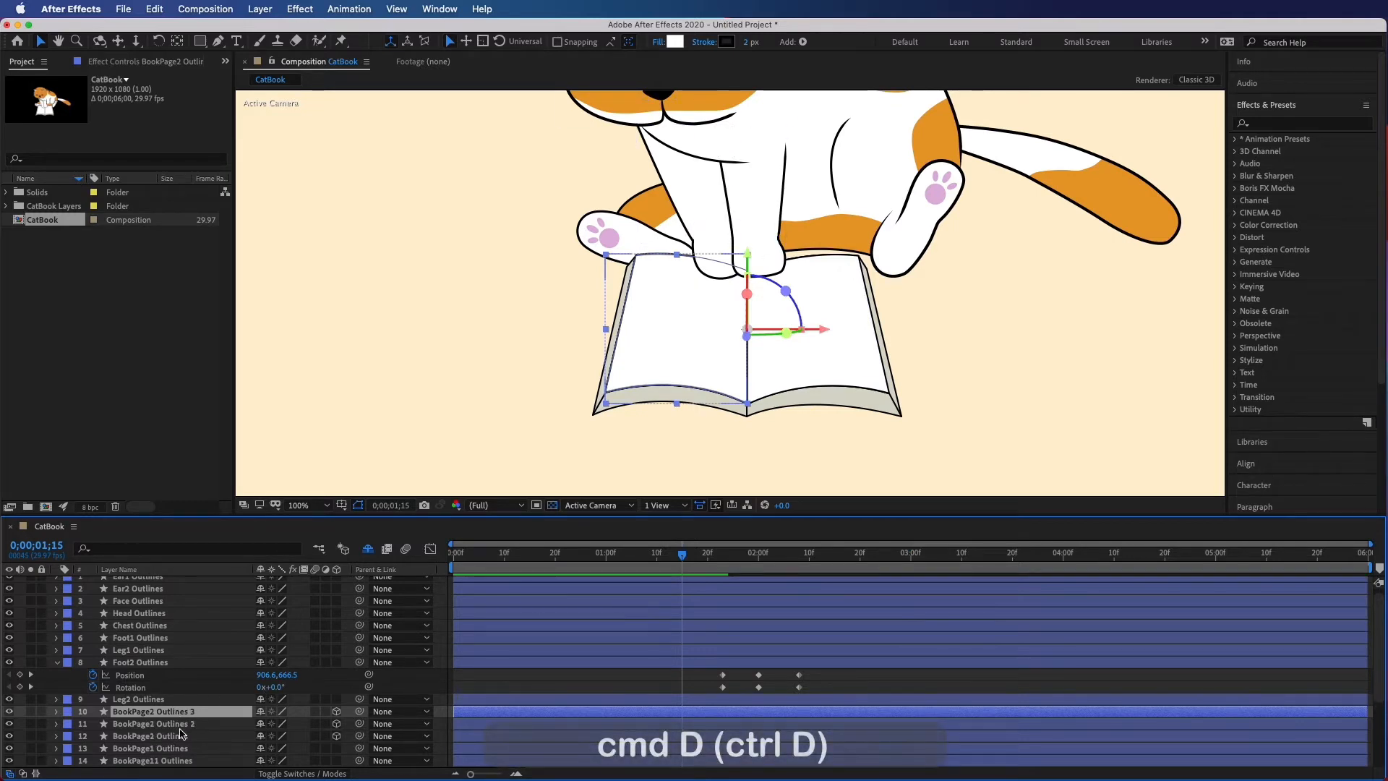
Hide the original BookPage2 Outlines layer and move BookPage2 Outlines 3 directly above Foot2 Outlines
click(172, 737)
click(9, 736)
click(171, 716)
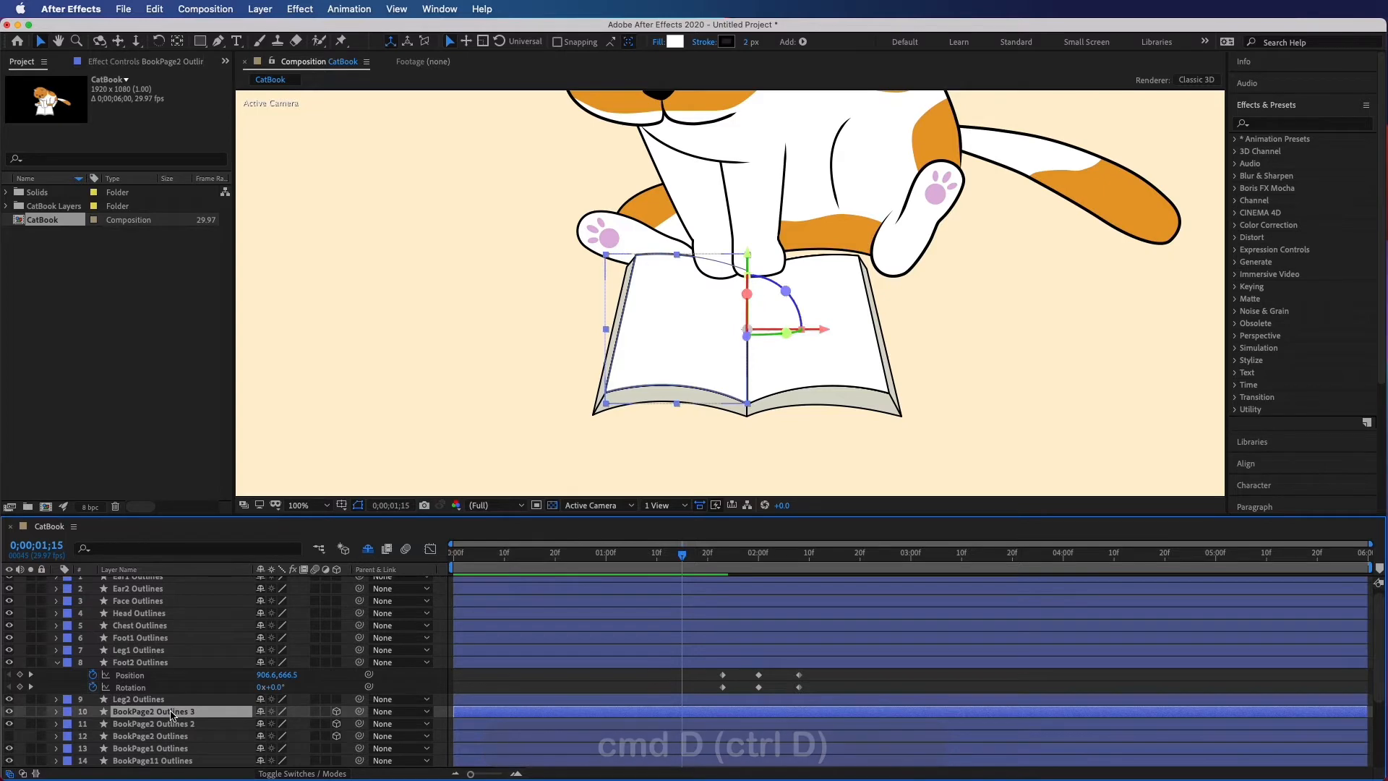
drag(171, 716, 176, 659)
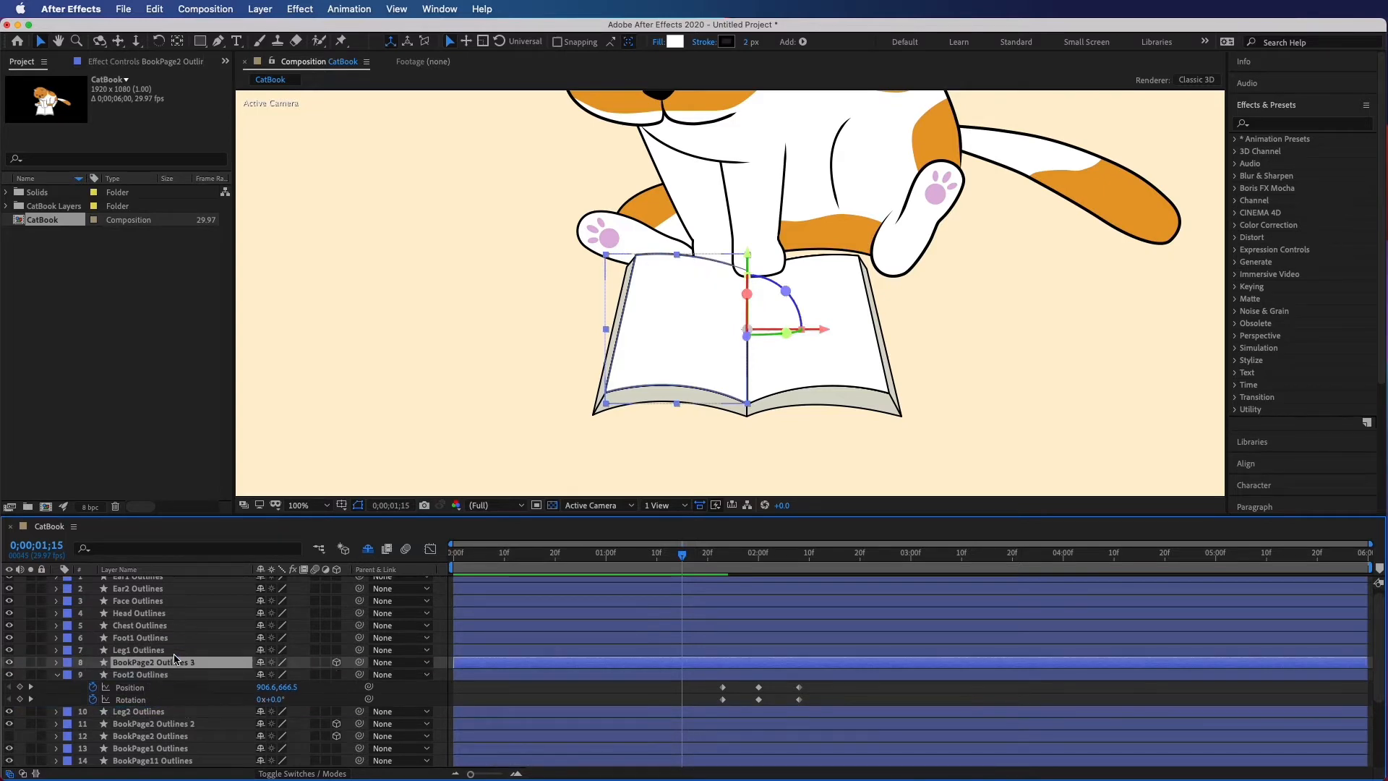
At 0;00;02;00, trim the end of BookPage2 Outlines 2 and the start of BookPage2 Outlines 3, and scrub through the page turn
drag(682, 555, 763, 555)
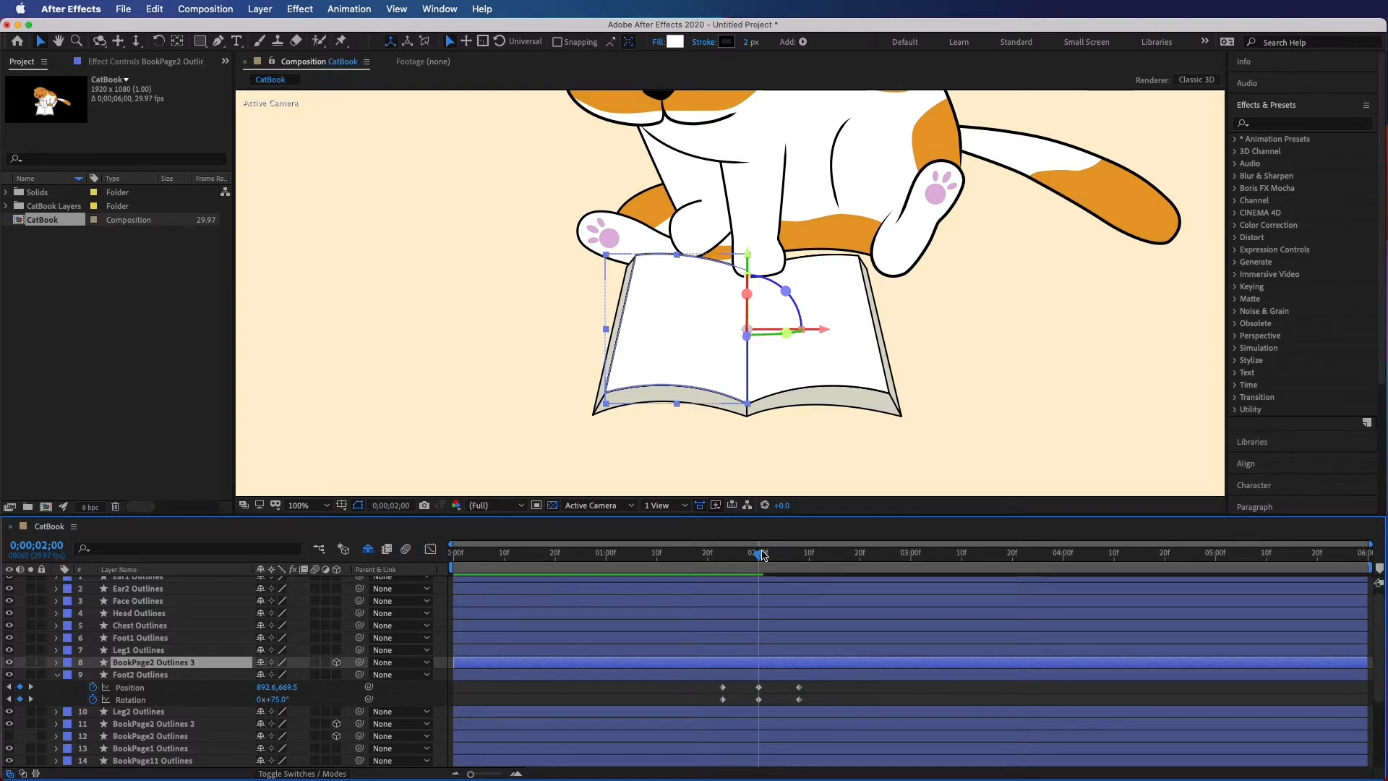
mouse_move(762, 559)
mouse_down()
mouse_move(785, 557)
mouse_move(764, 555)
mouse_up()
click(712, 727)
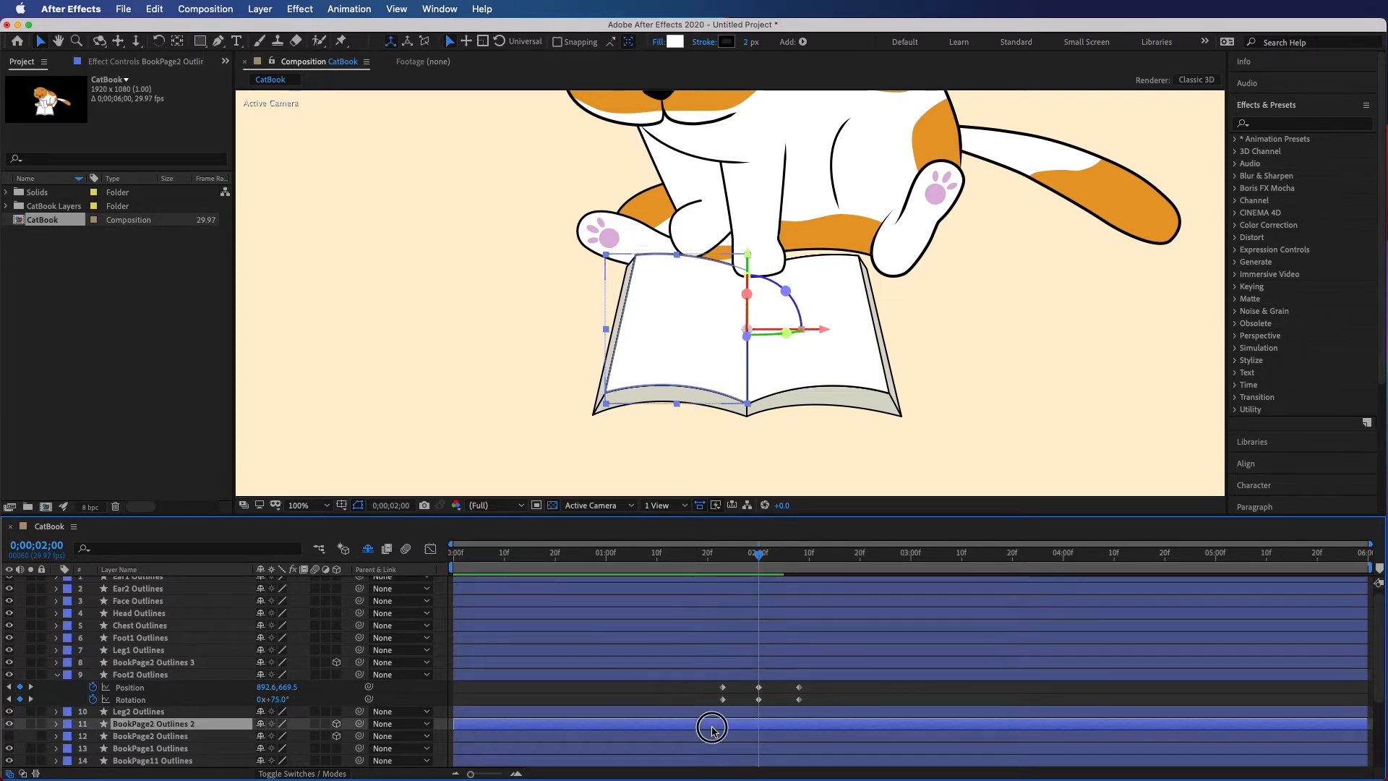
key(alt+bracketright)
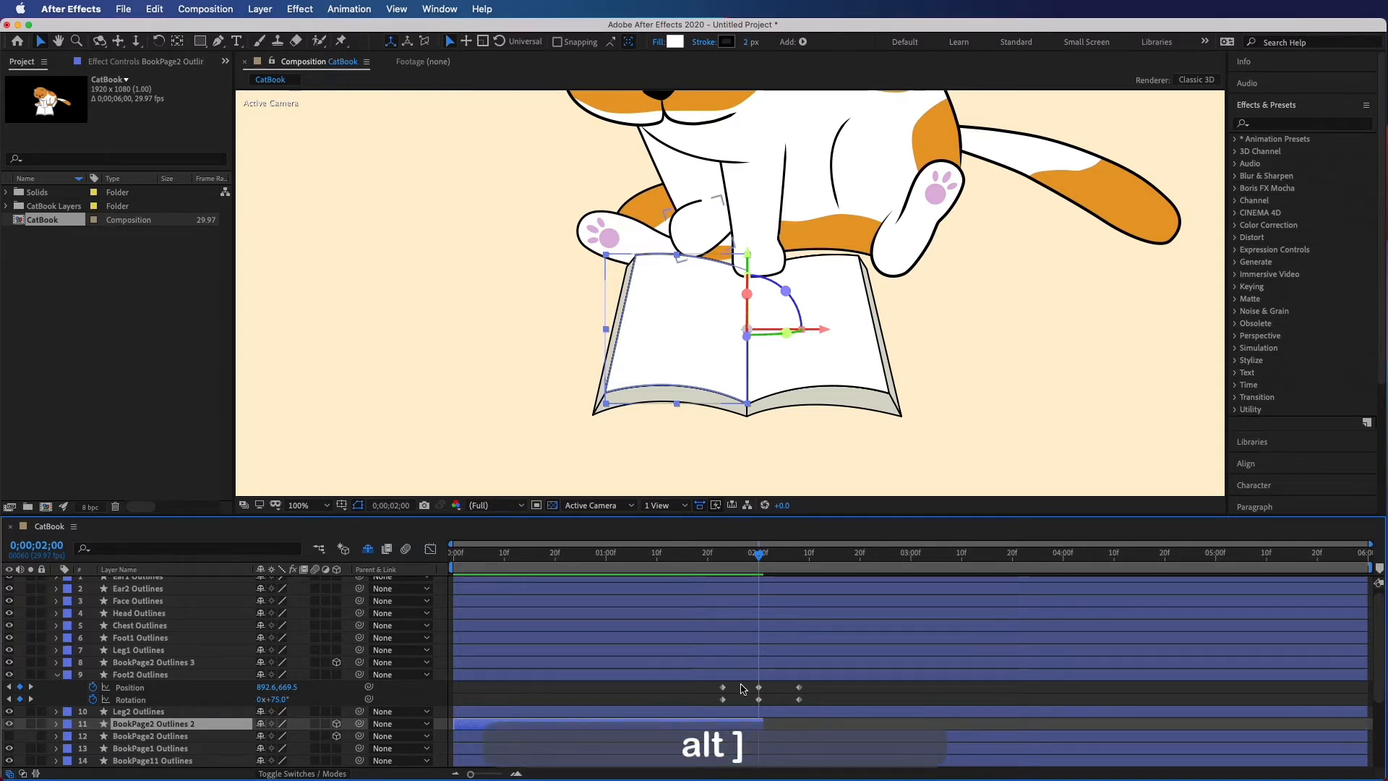
click(742, 676)
click(743, 664)
key(alt+bracketleft)
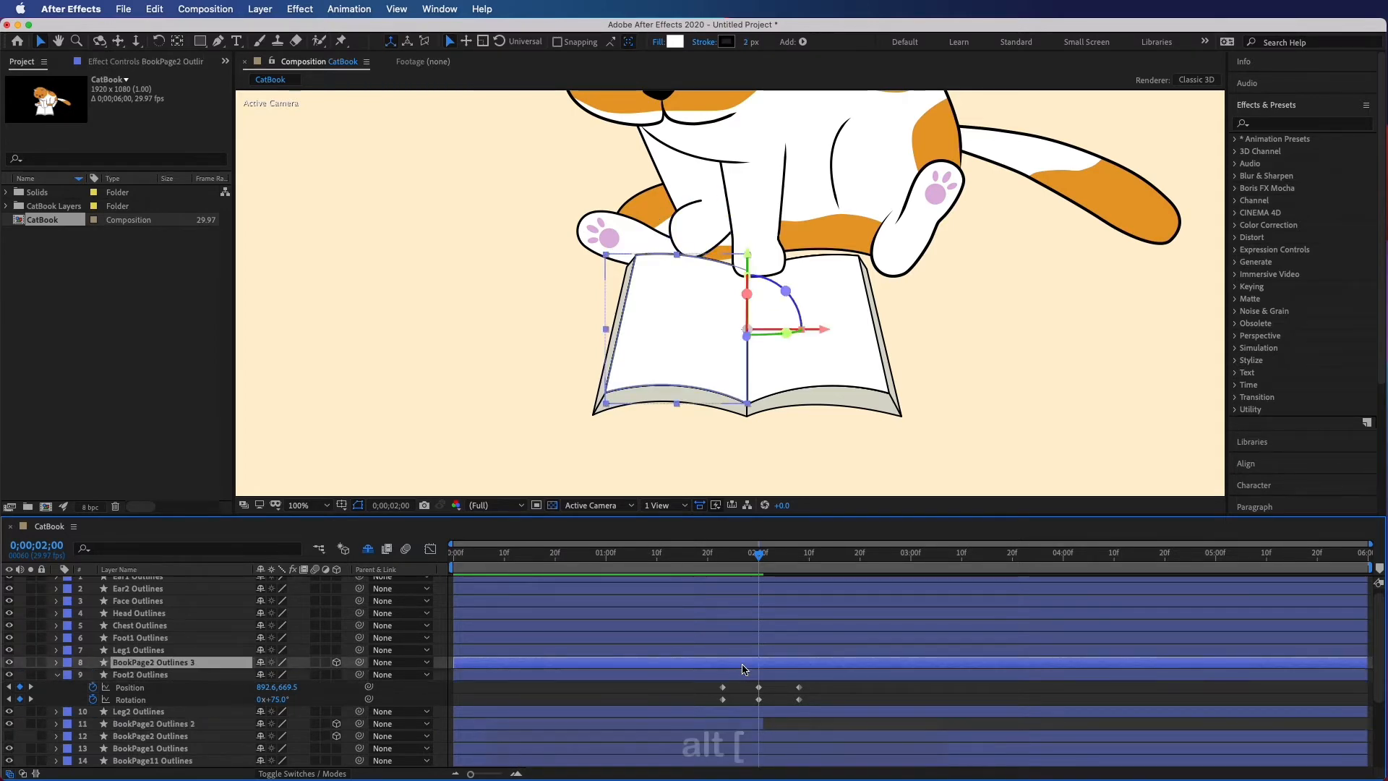
drag(758, 554, 834, 547)
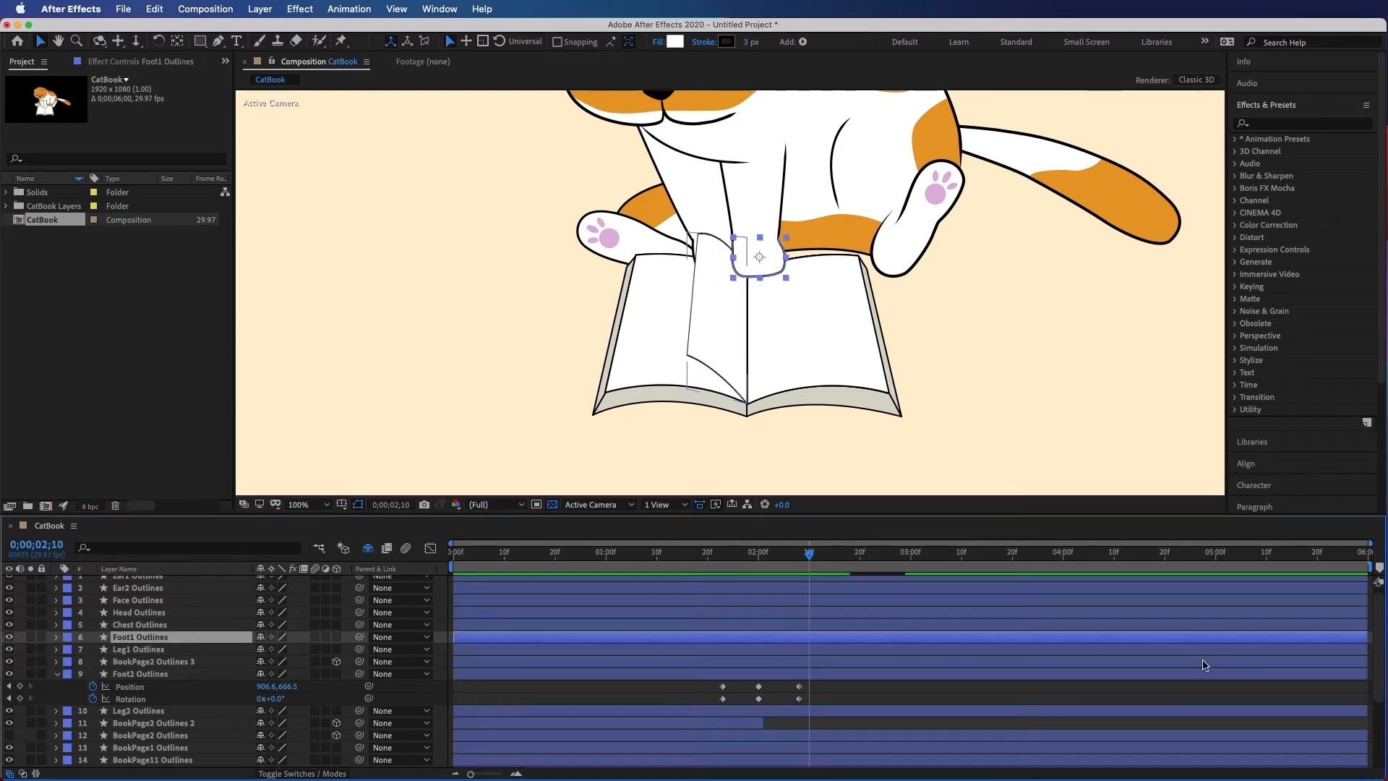
At 0;00;02;12, move the anchor point of Foot1 Outlines to the upper inner ankle corner, at about 911.9, 676.8
drag(812, 557, 823, 559)
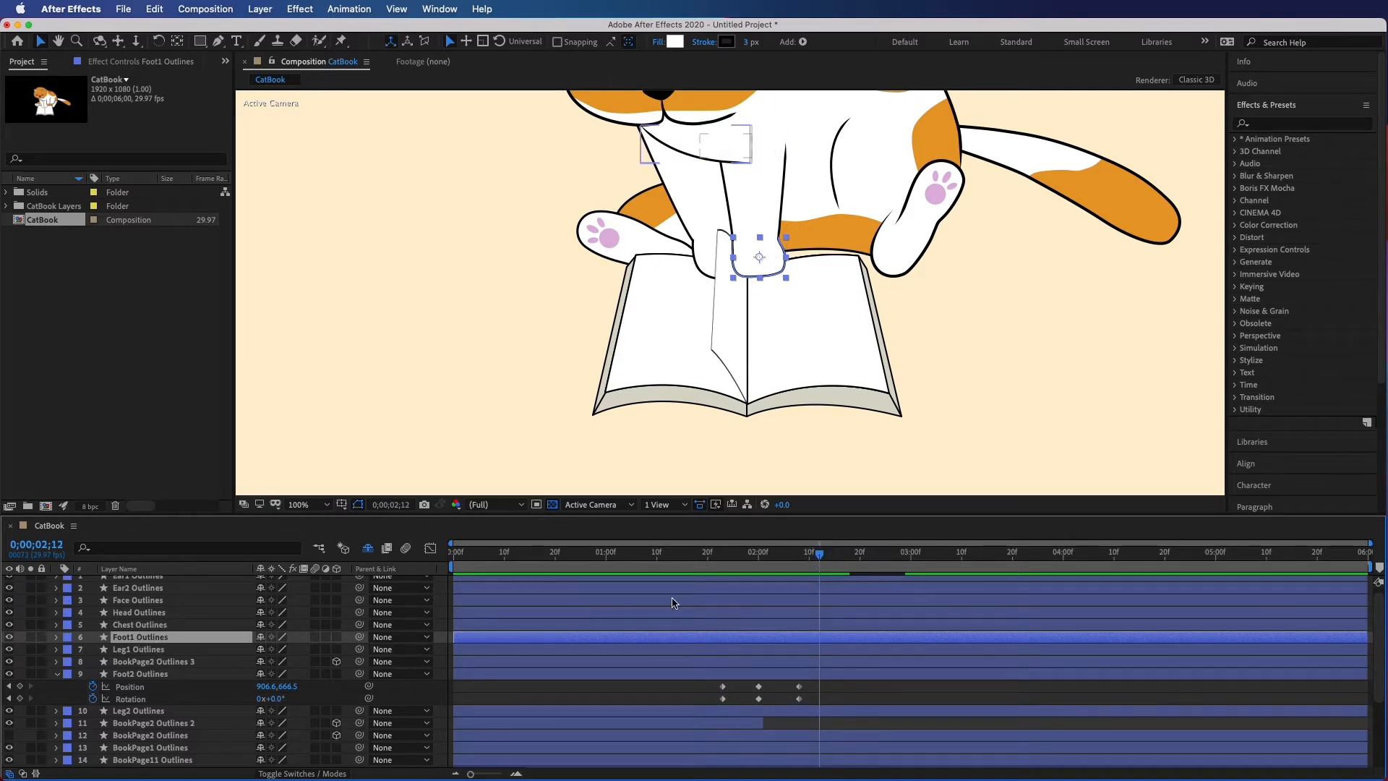
scroll(730, 289, up, 4)
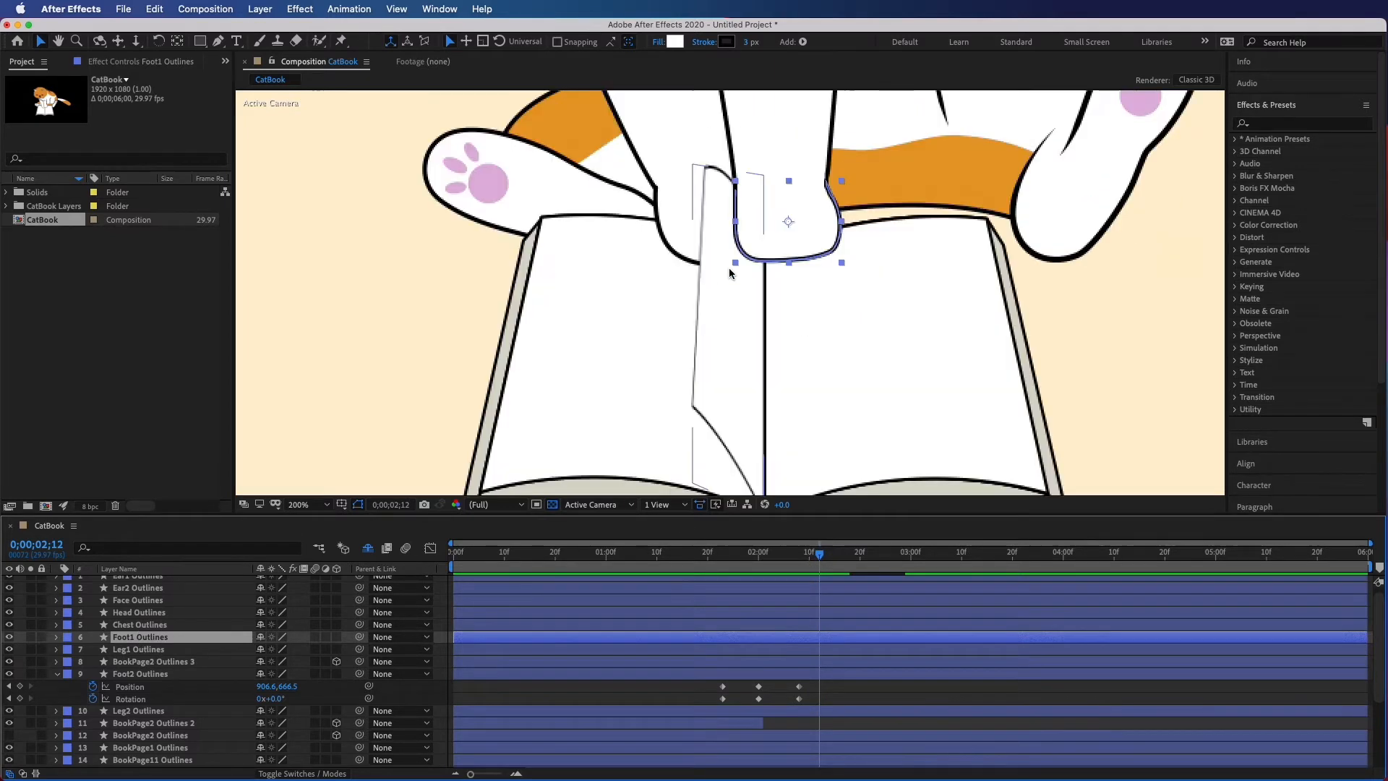
drag(737, 238, 759, 434)
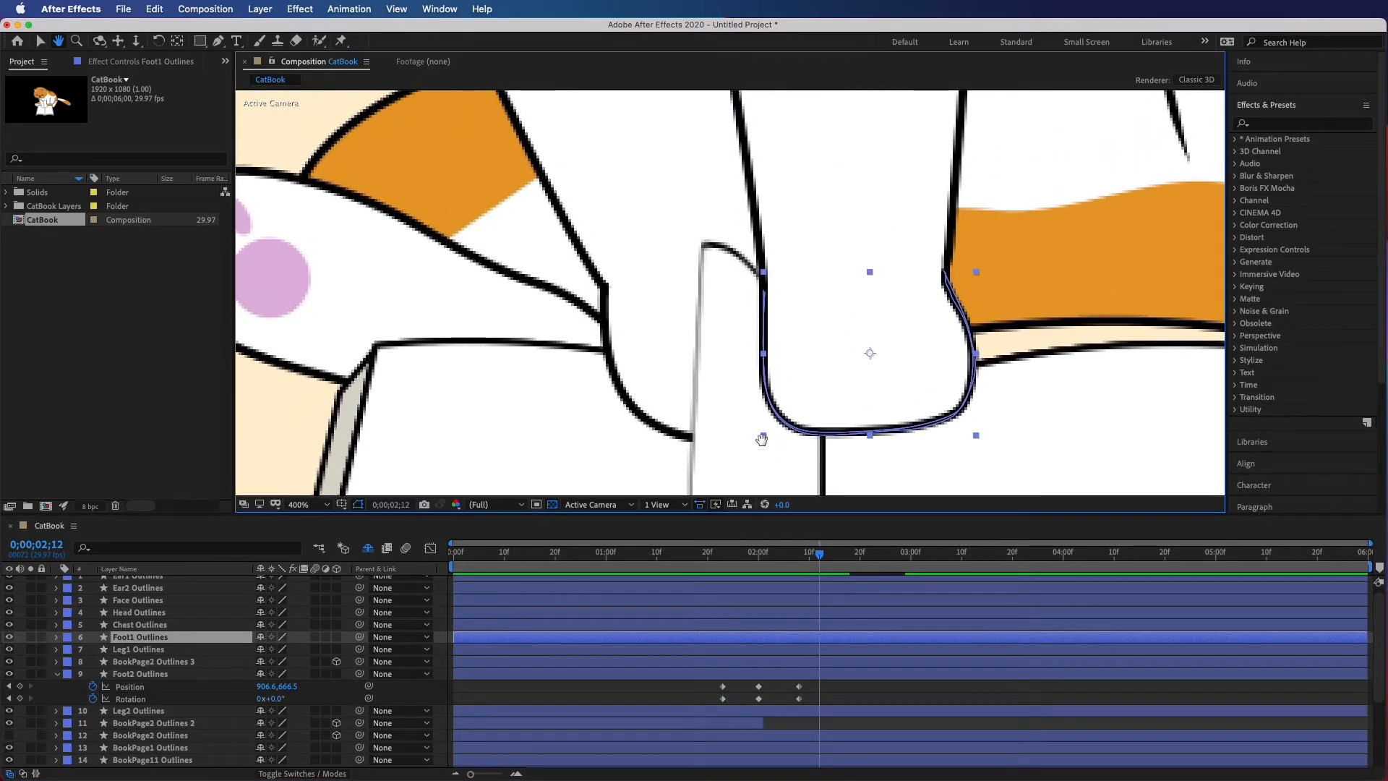
key(y)
drag(870, 353, 765, 278)
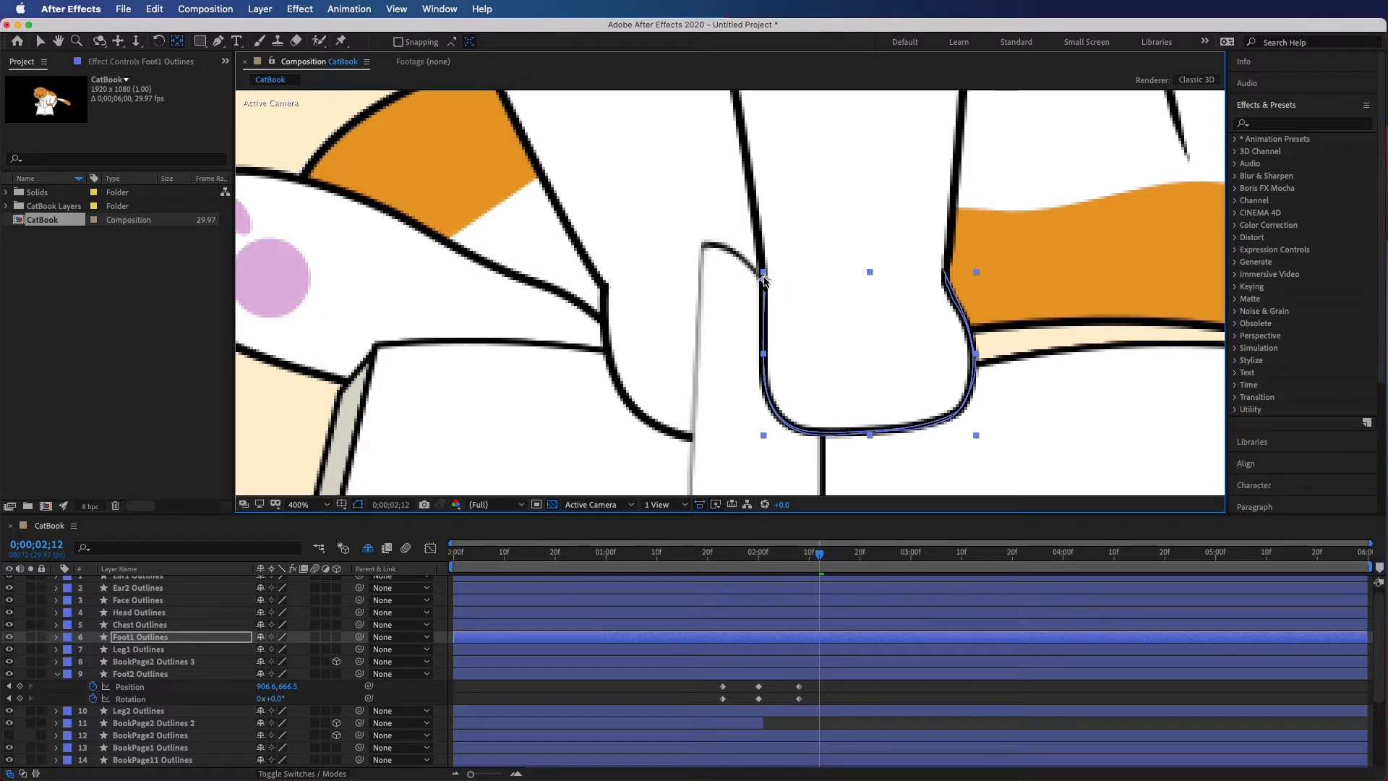
key(v)
scroll(792, 350, down, 4)
Keyframe the Foot1 Outlines Rotation at 0;00;02;12 and set it to -36° at 0;00;02;19
key(r)
key(r)
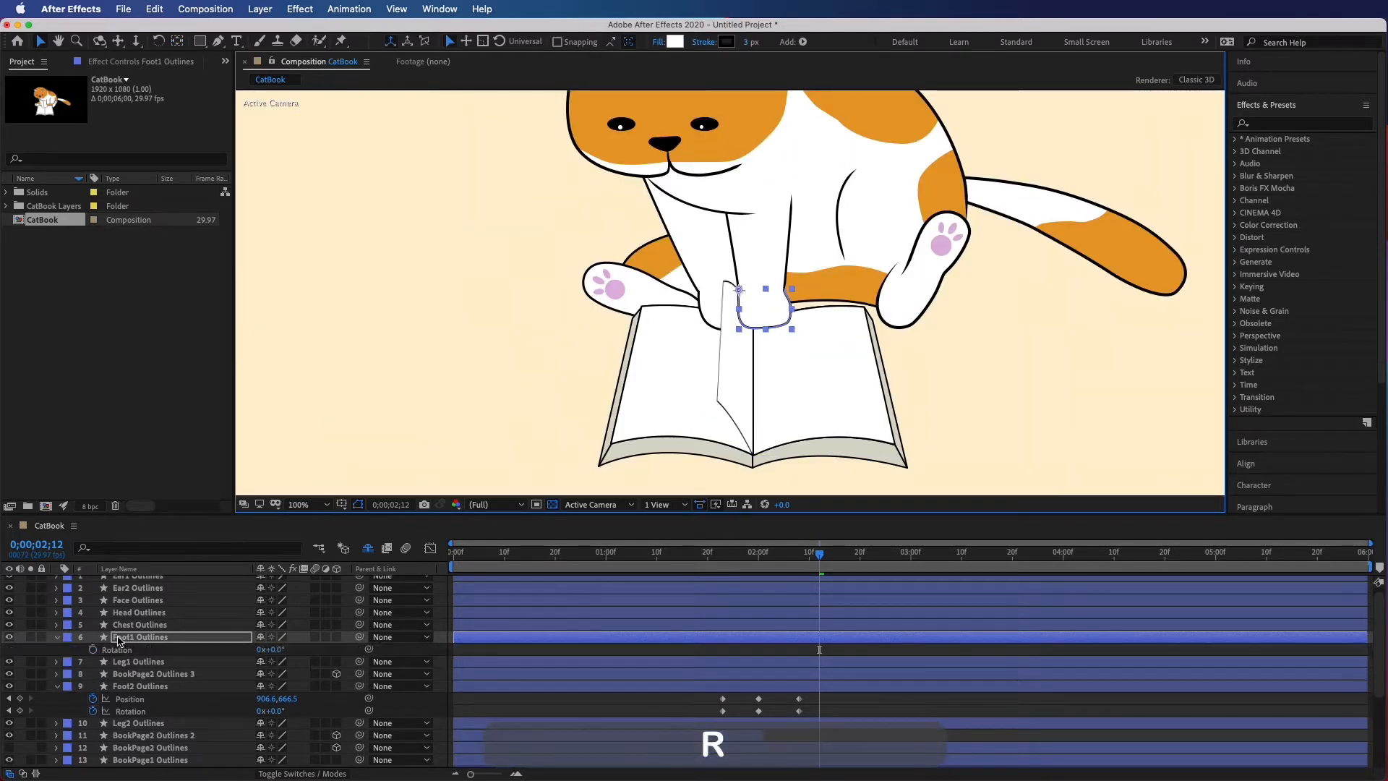
click(93, 650)
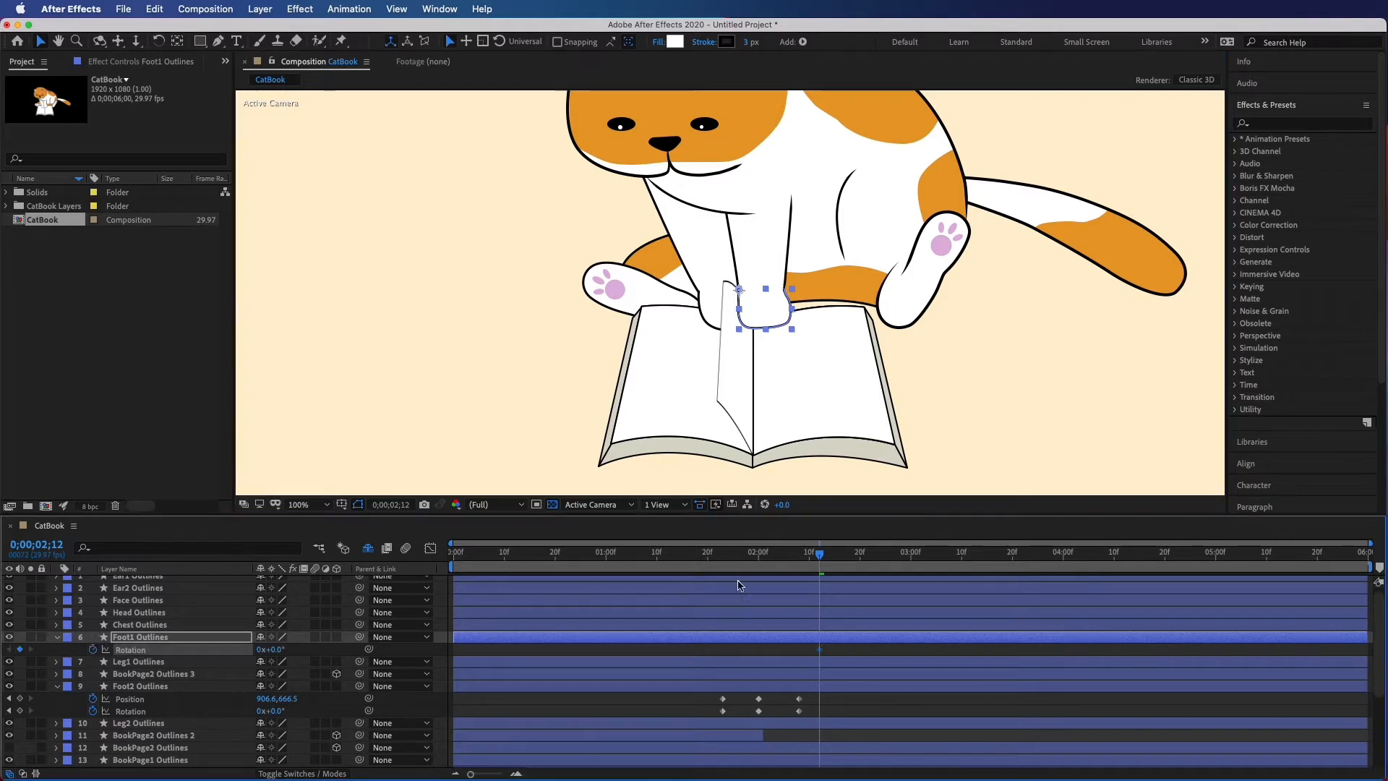
drag(821, 559, 854, 560)
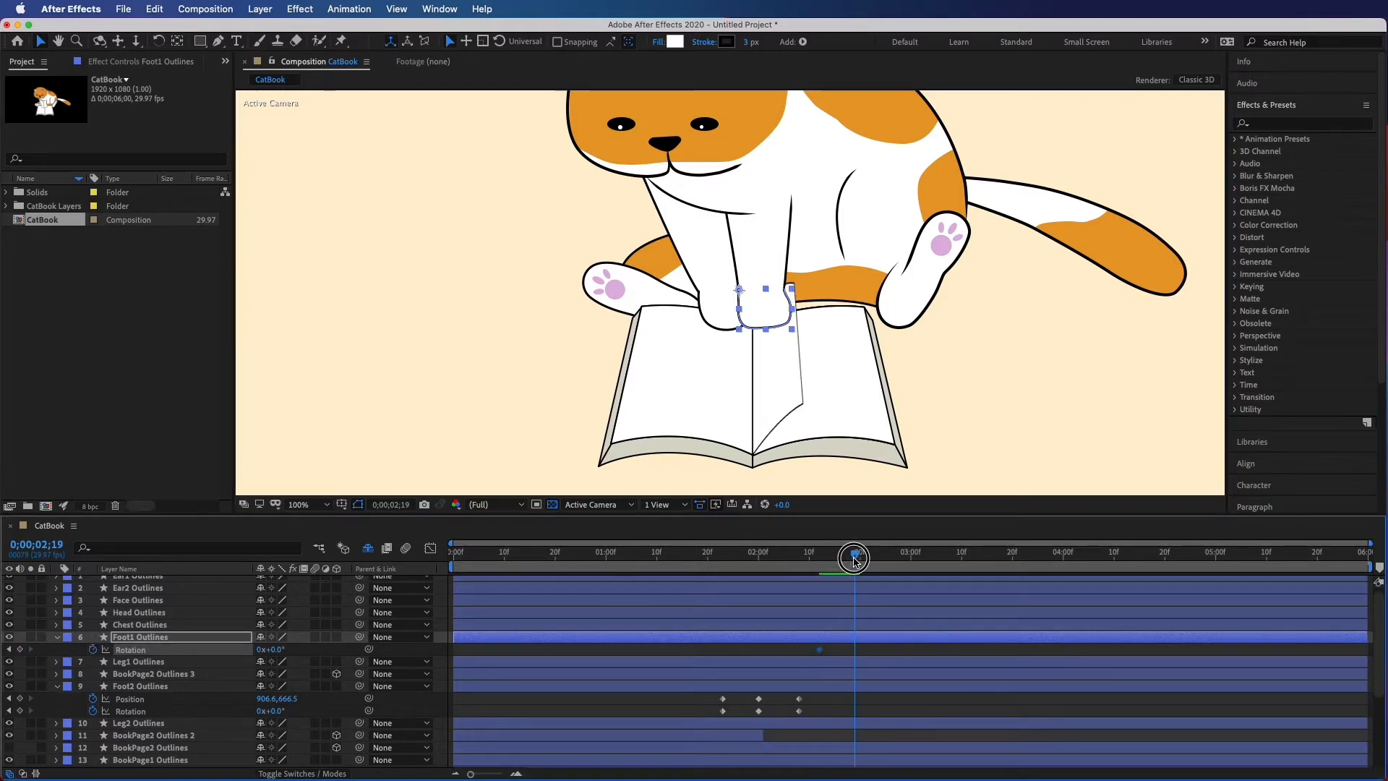
drag(277, 650, 251, 651)
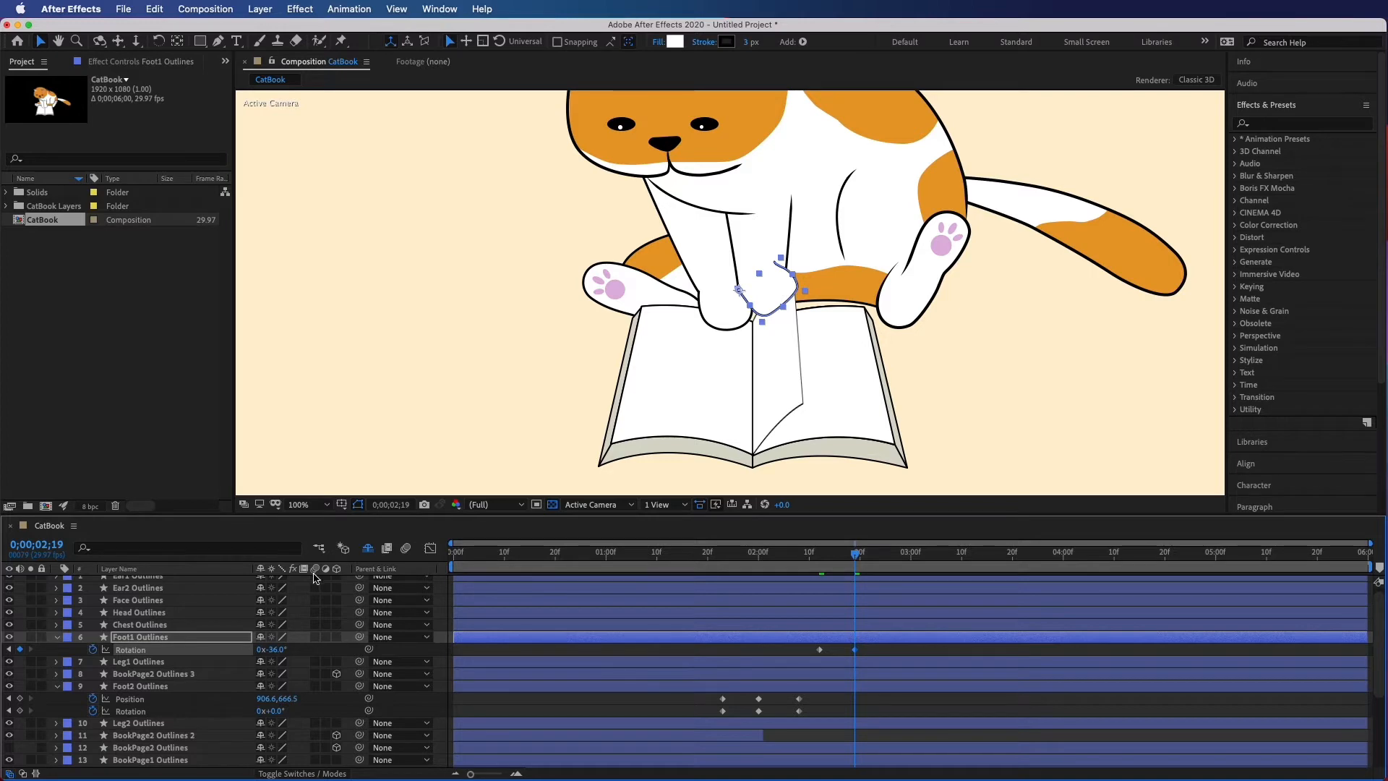
click(980, 428)
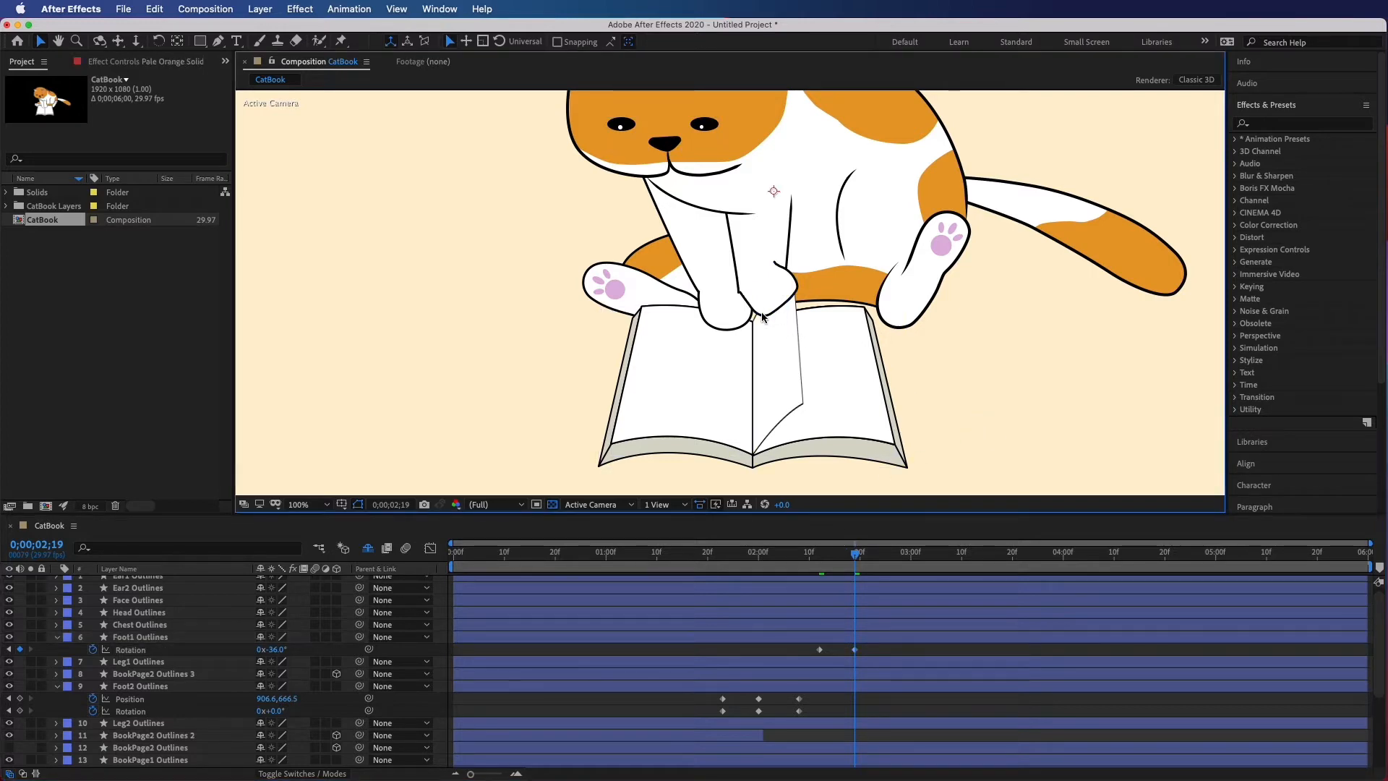
Keyframe the Foot1 Outlines Position at 0;00;02;12 and nudge the foot left to 909.9, 676.8 at 0;00;02;19
click(139, 638)
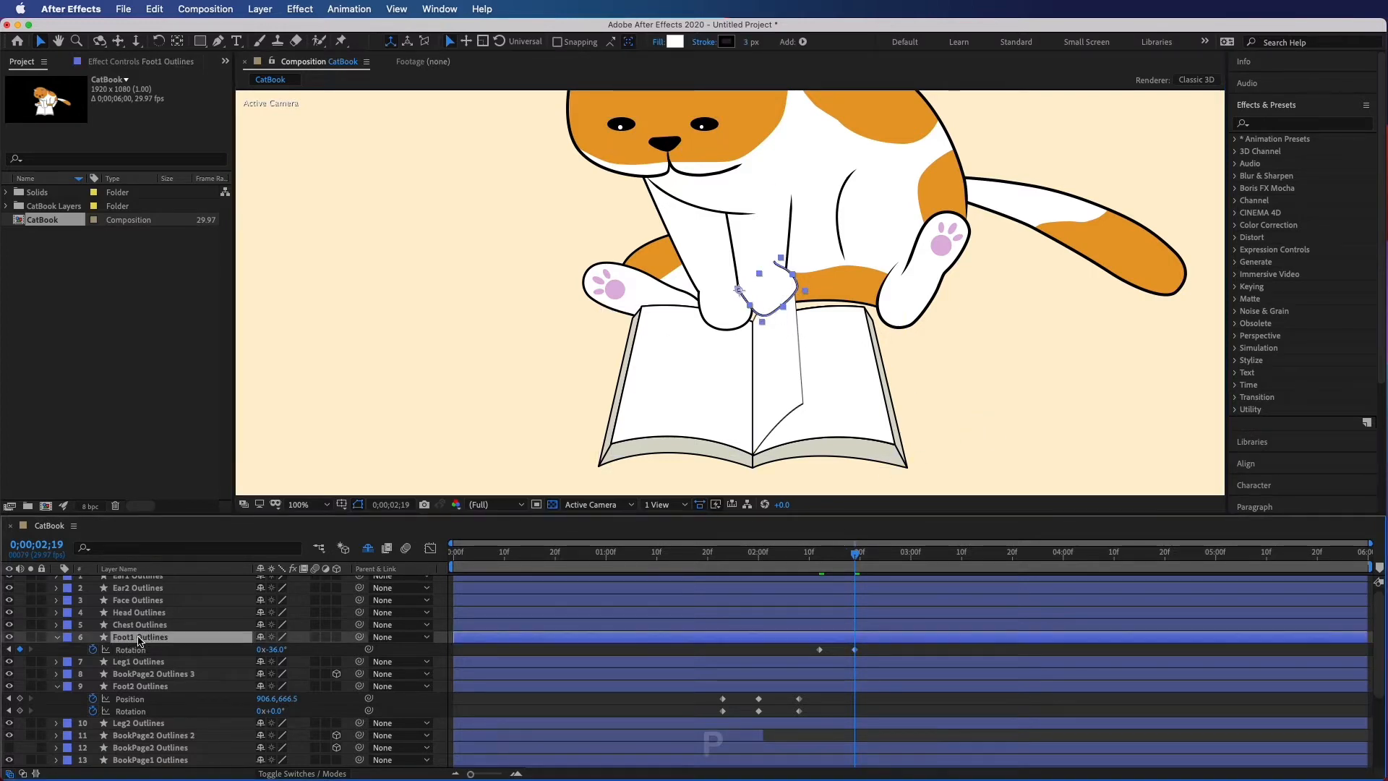
key(shift+p)
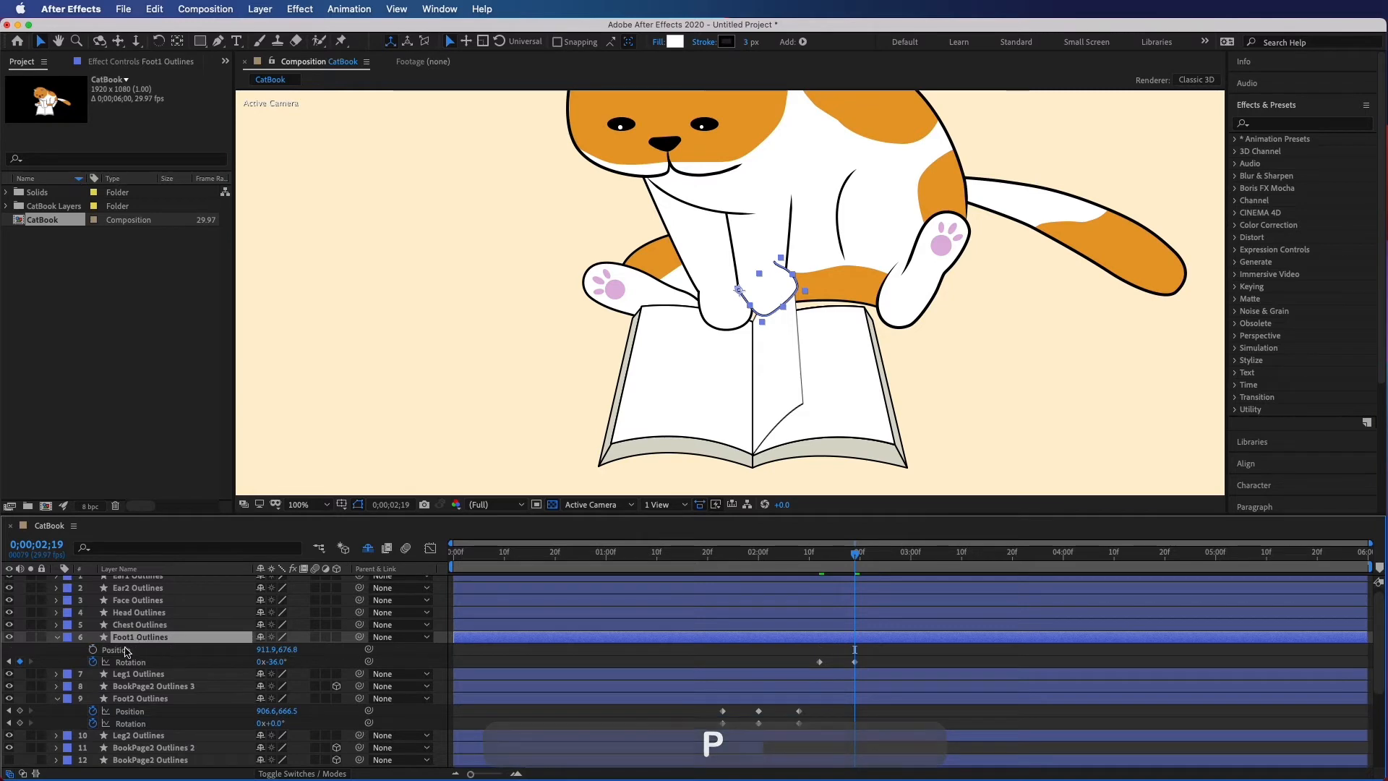
drag(857, 559, 821, 569)
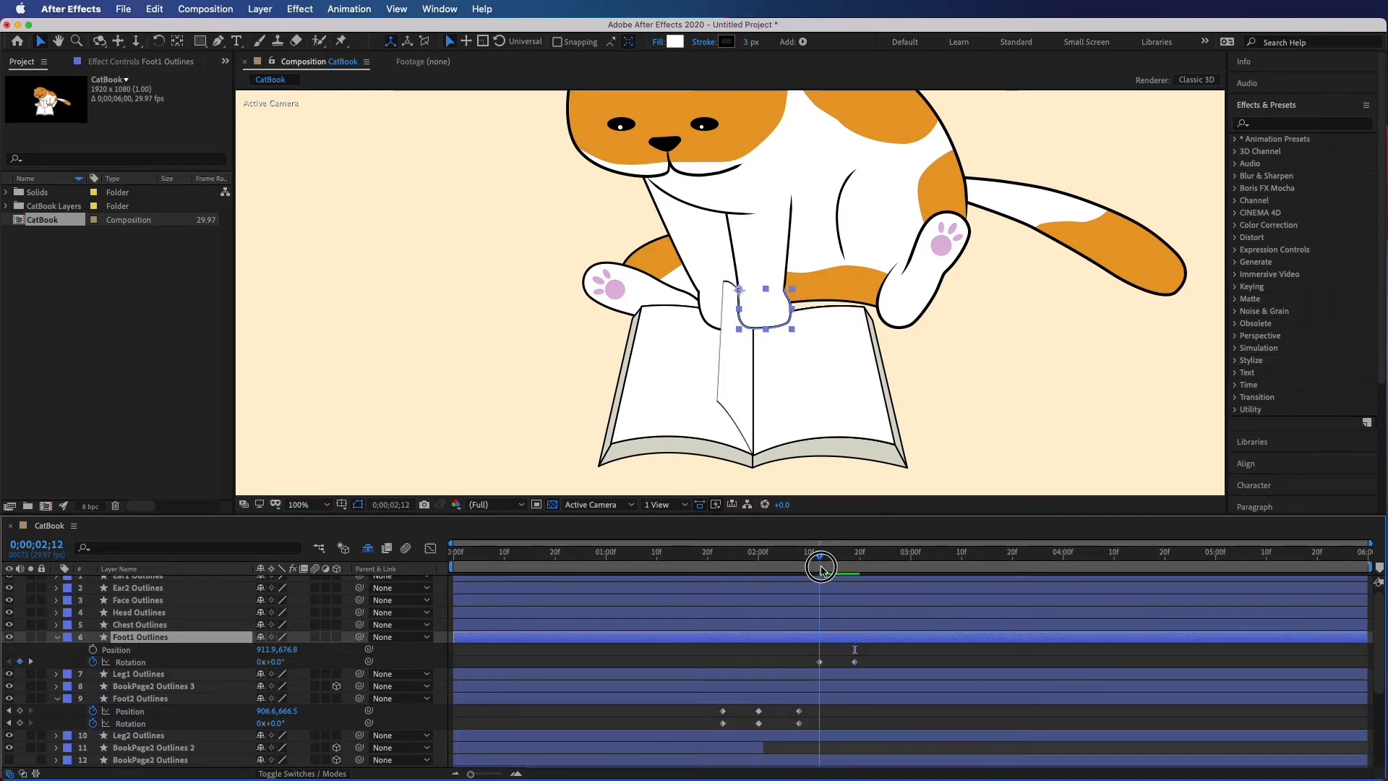
click(93, 650)
drag(824, 559, 857, 559)
click(955, 466)
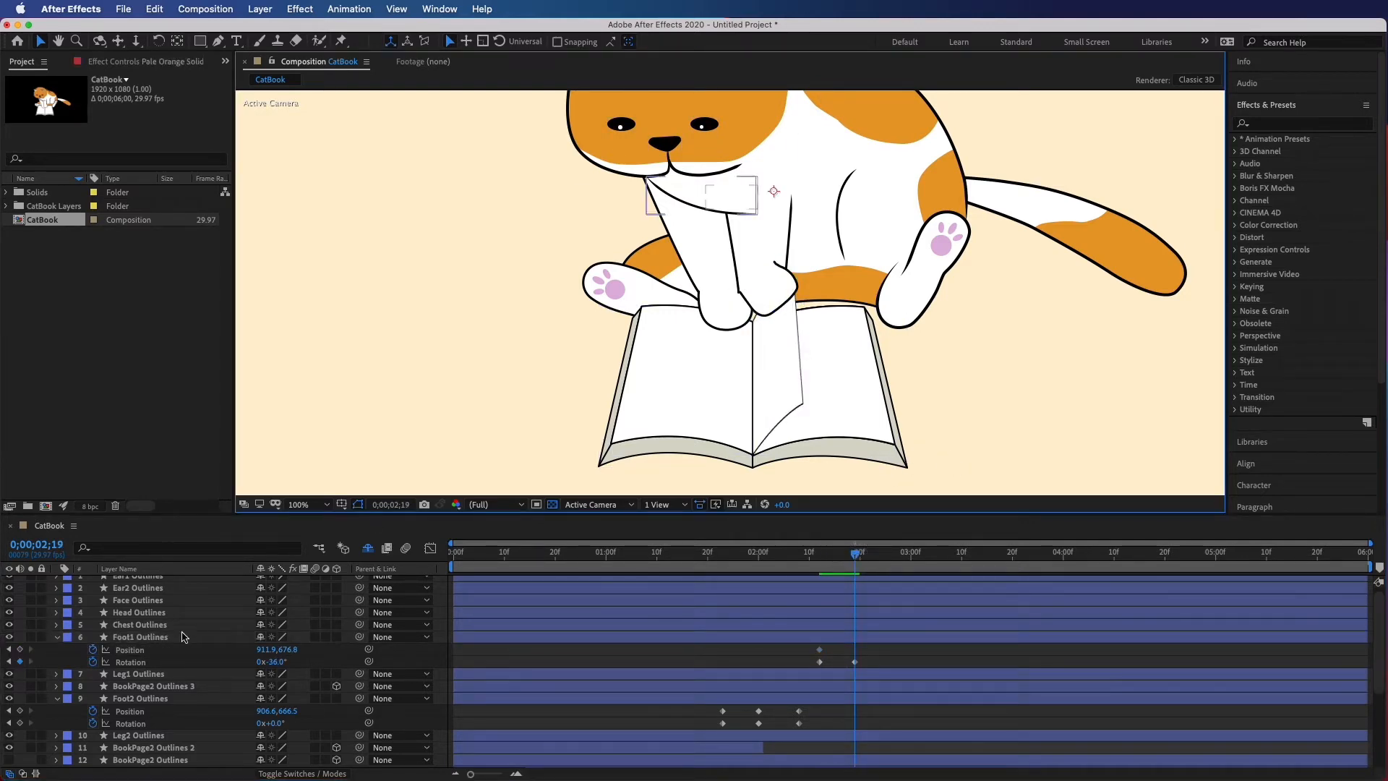
click(132, 650)
key(Left)
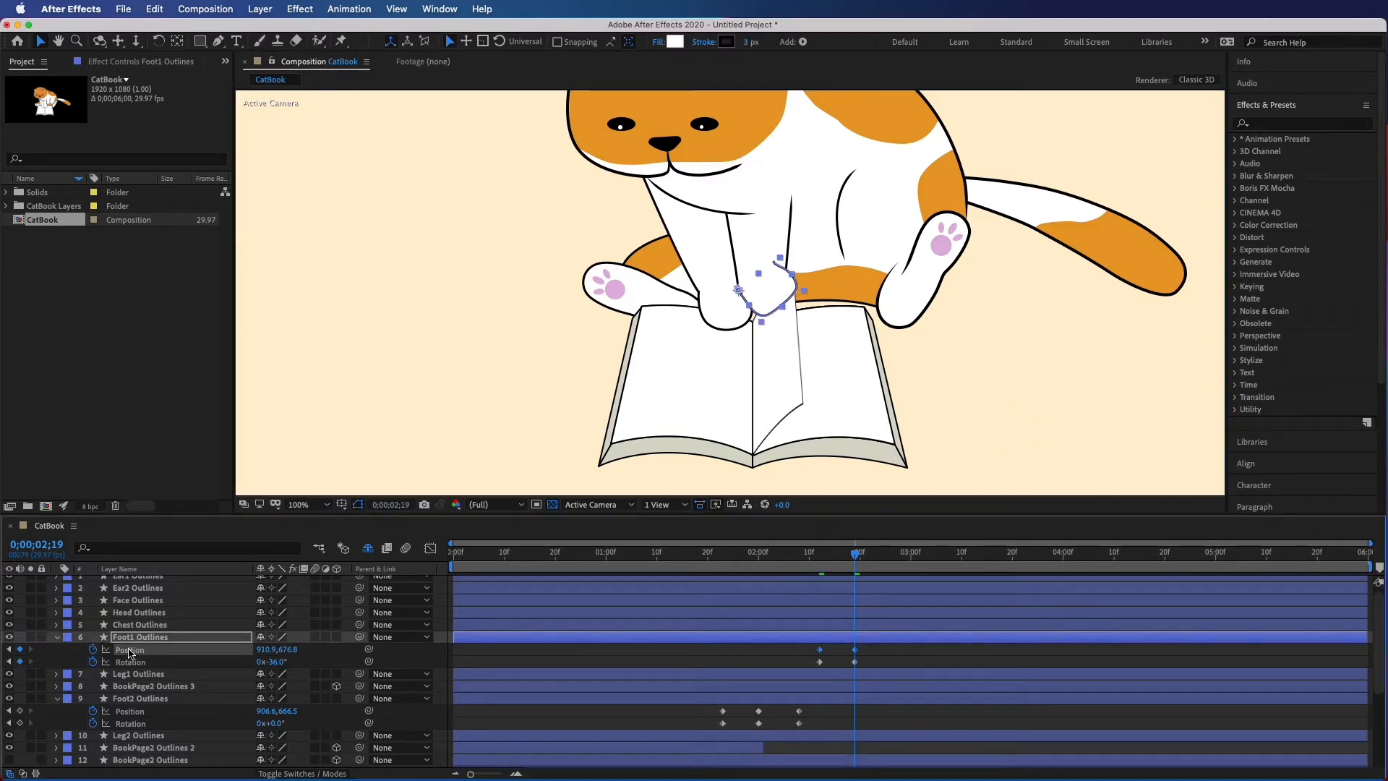
click(1077, 455)
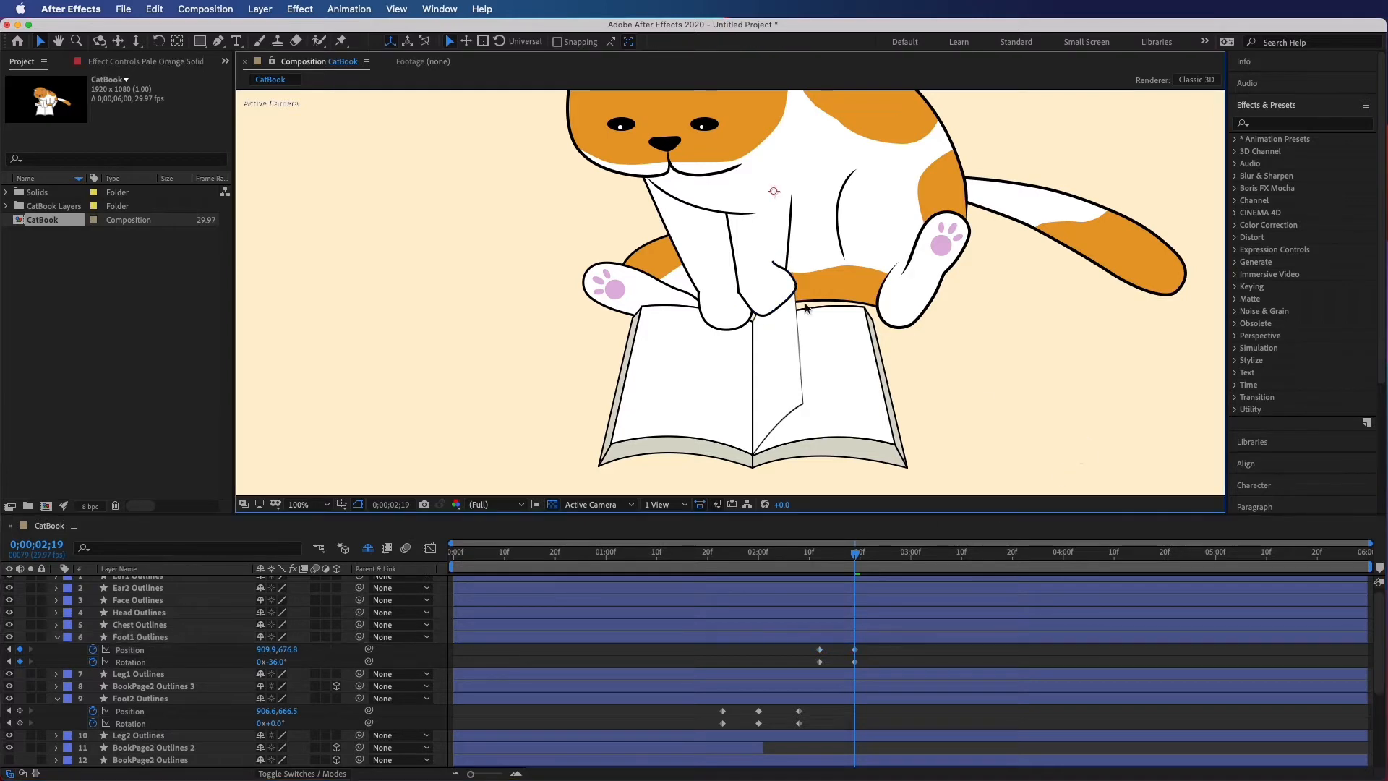
Copy the first Foot1 Position and Rotation keyframes to 0;00;02;26, preview the animation, and scrub back to 0;00;02;14
drag(857, 559, 891, 559)
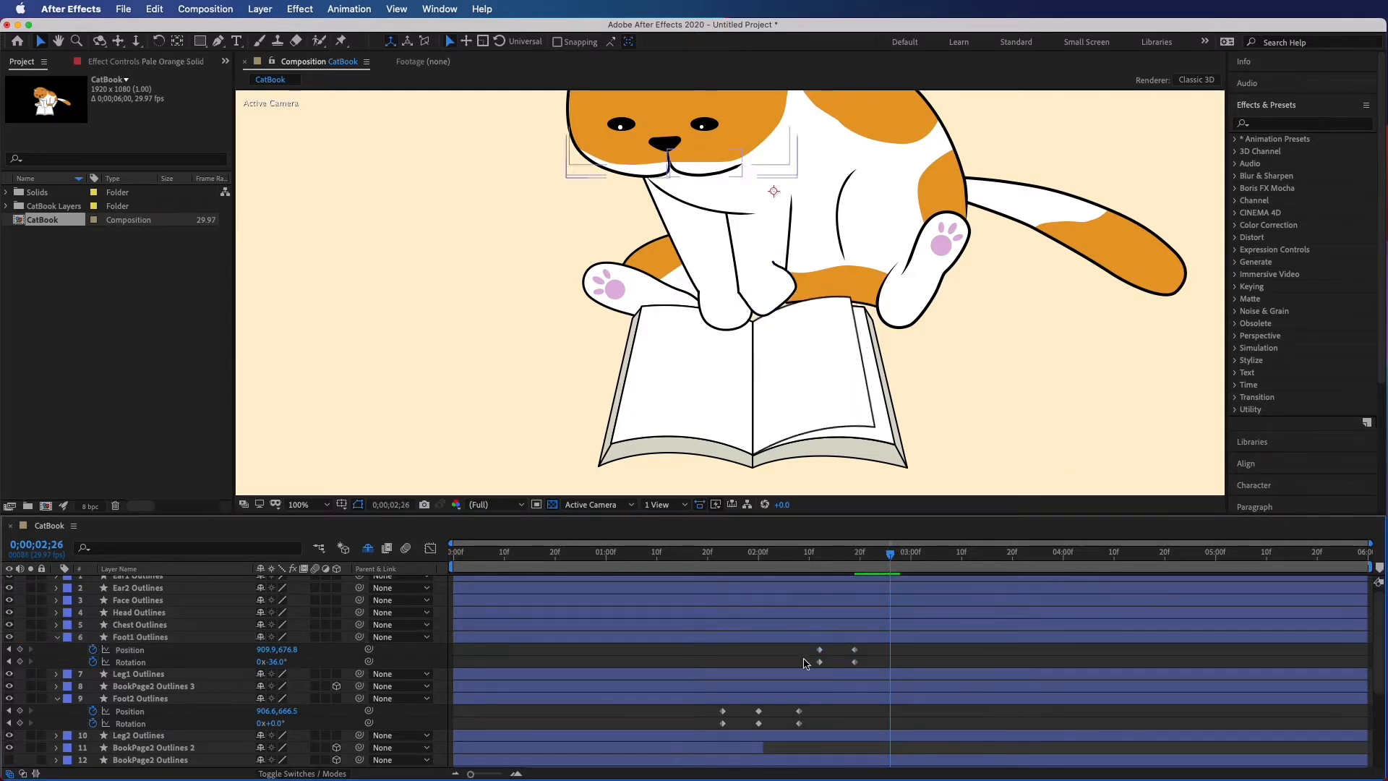
drag(810, 645, 824, 666)
key(super+c)
key(super+v)
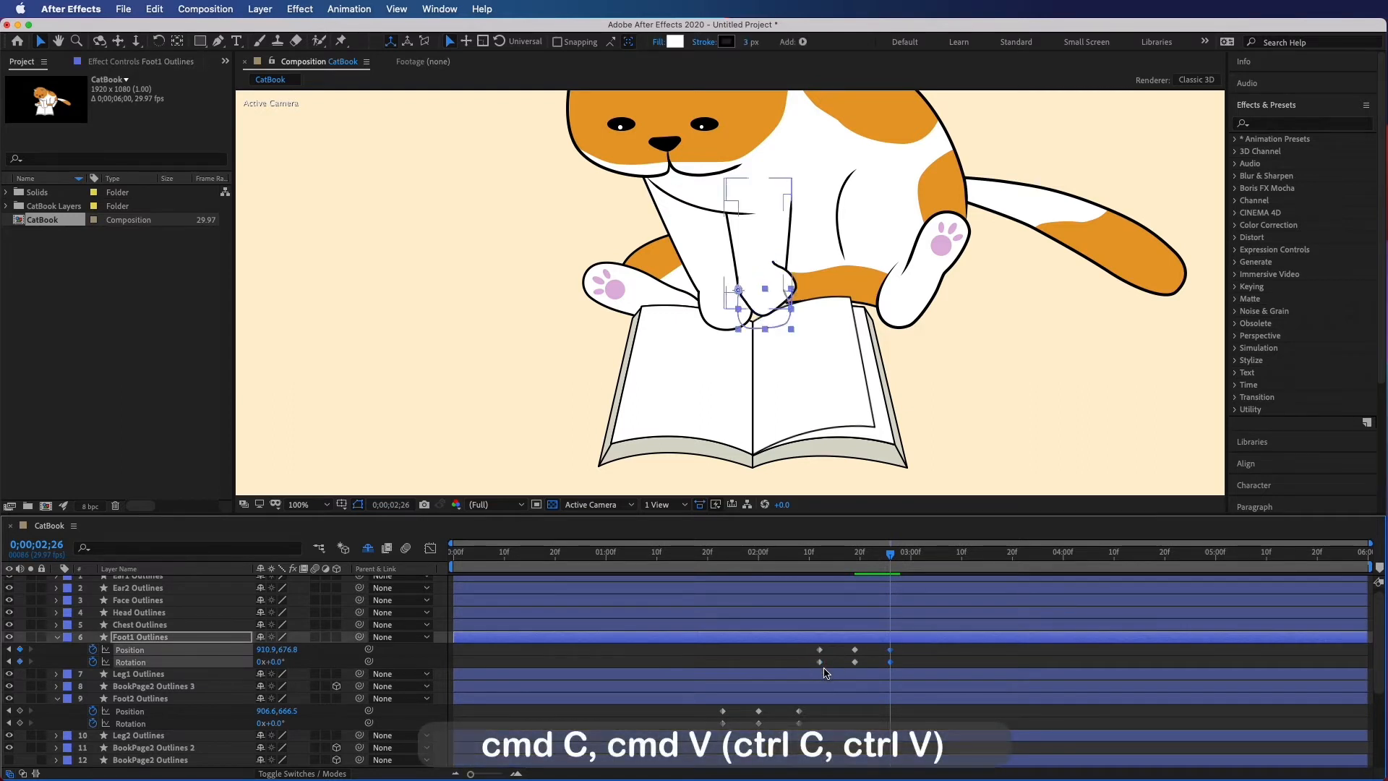
drag(900, 560, 768, 571)
key(space)
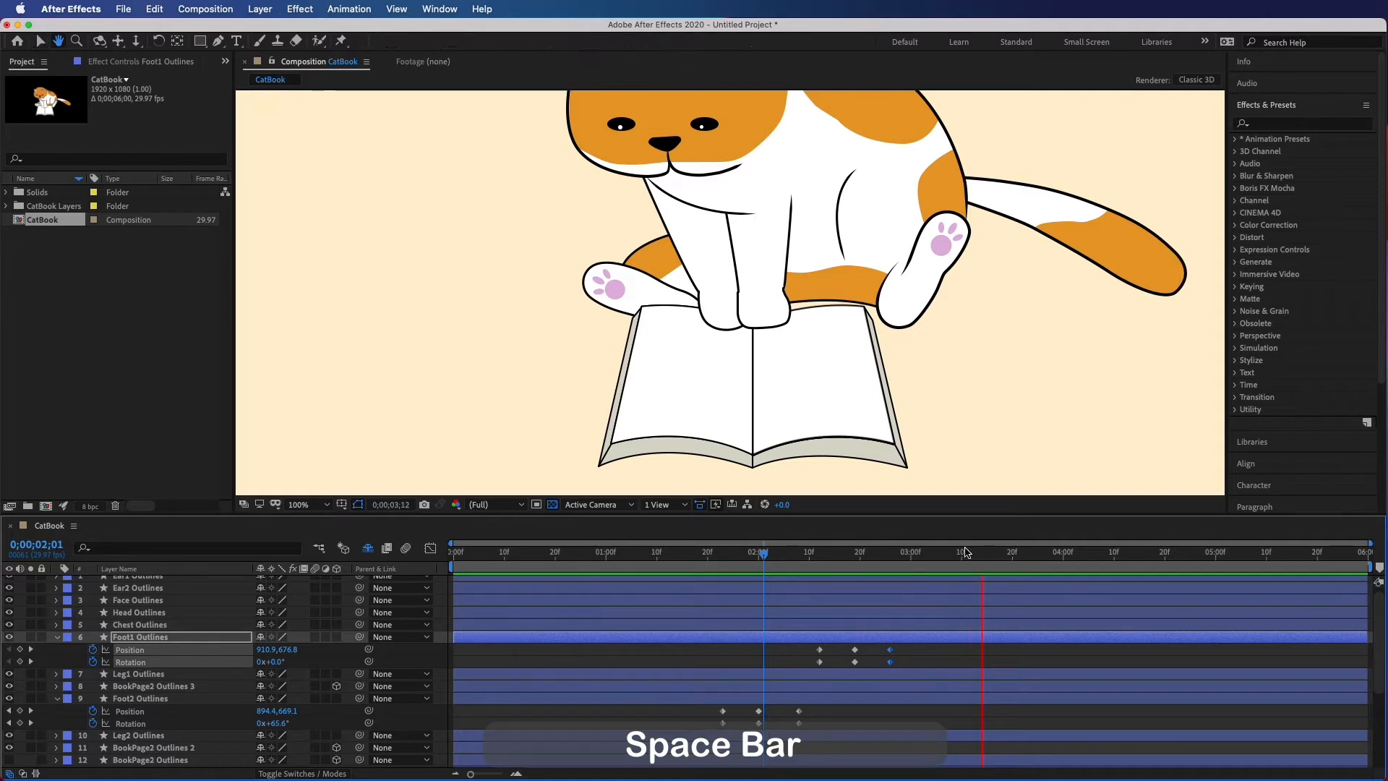
click(977, 557)
drag(977, 557, 831, 572)
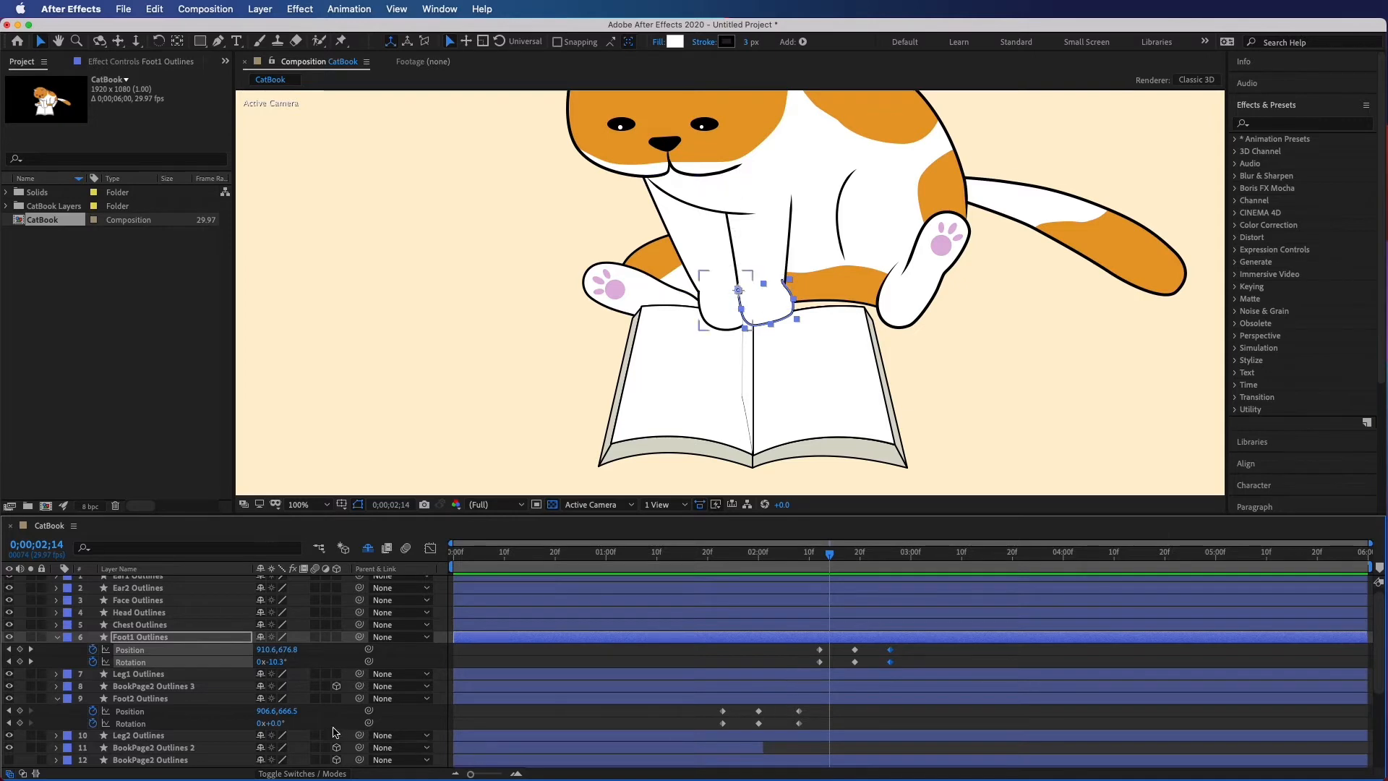
Duplicate the BookPage2 Outlines 3 layer and place the copy directly above Foot1 Outlines in the layer order
click(489, 688)
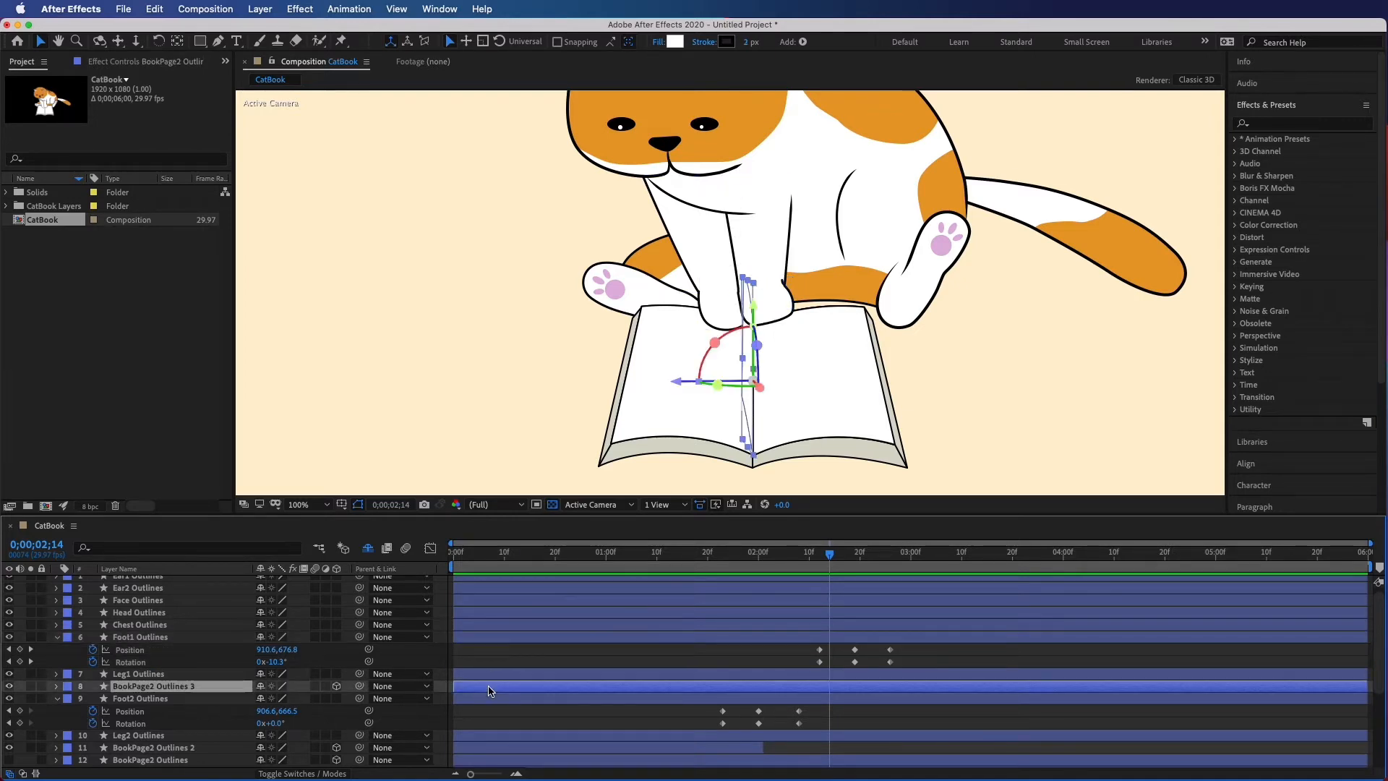
key(ctrl+f)
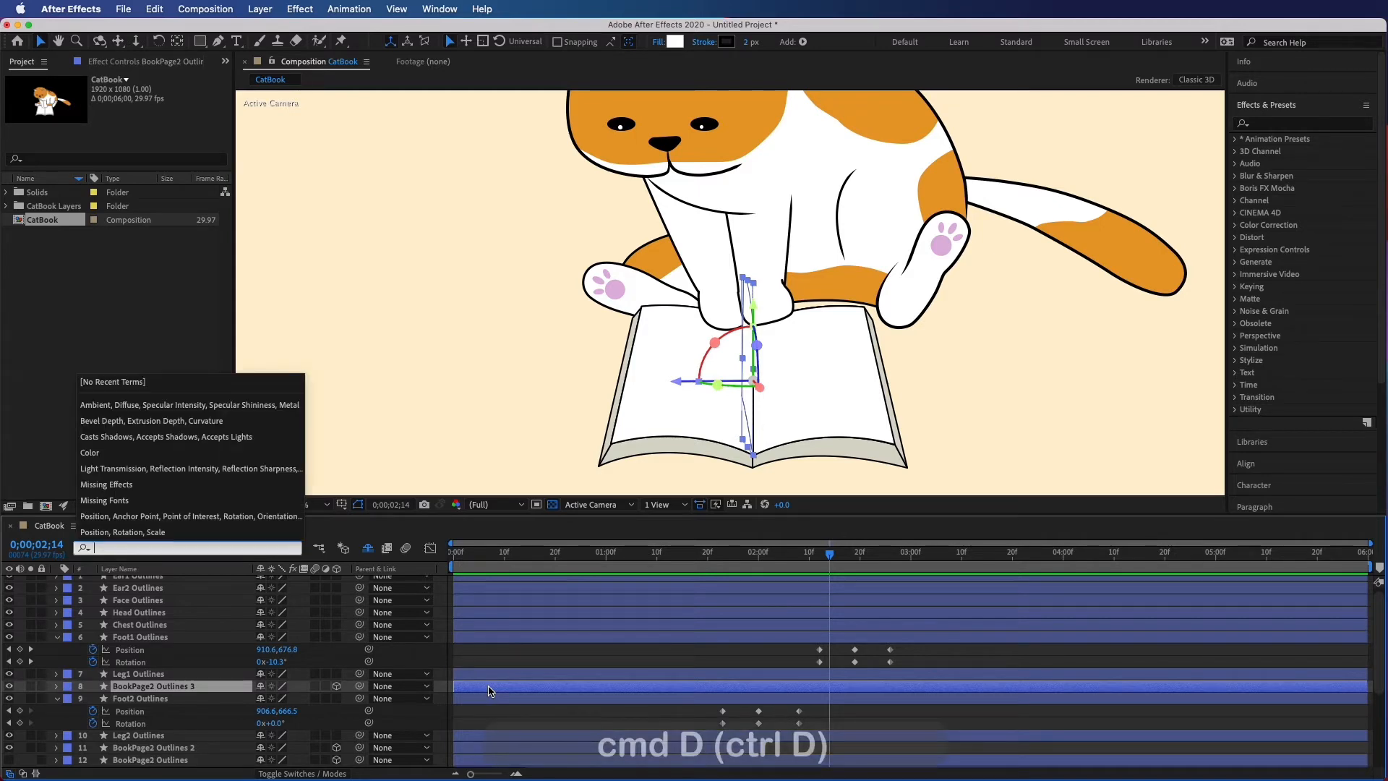
key(ctrl+d)
click(359, 438)
click(187, 686)
drag(181, 687, 179, 639)
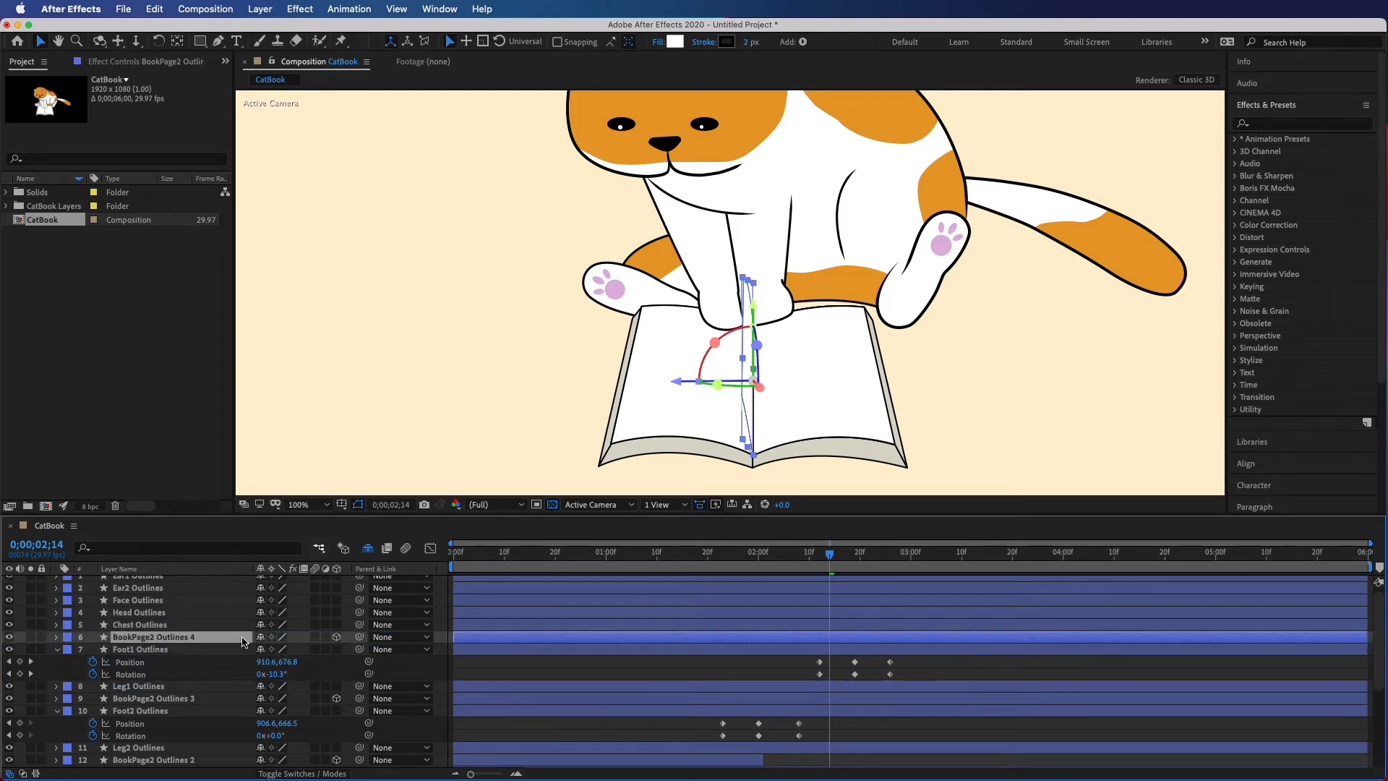
At 0;00;02;15, trim the start of BookPage2 Outlines 4 and the end of BookPage2 Outlines 3
mouse_move(851, 554)
mouse_down()
mouse_move(751, 536)
mouse_move(794, 539)
mouse_move(837, 570)
mouse_up()
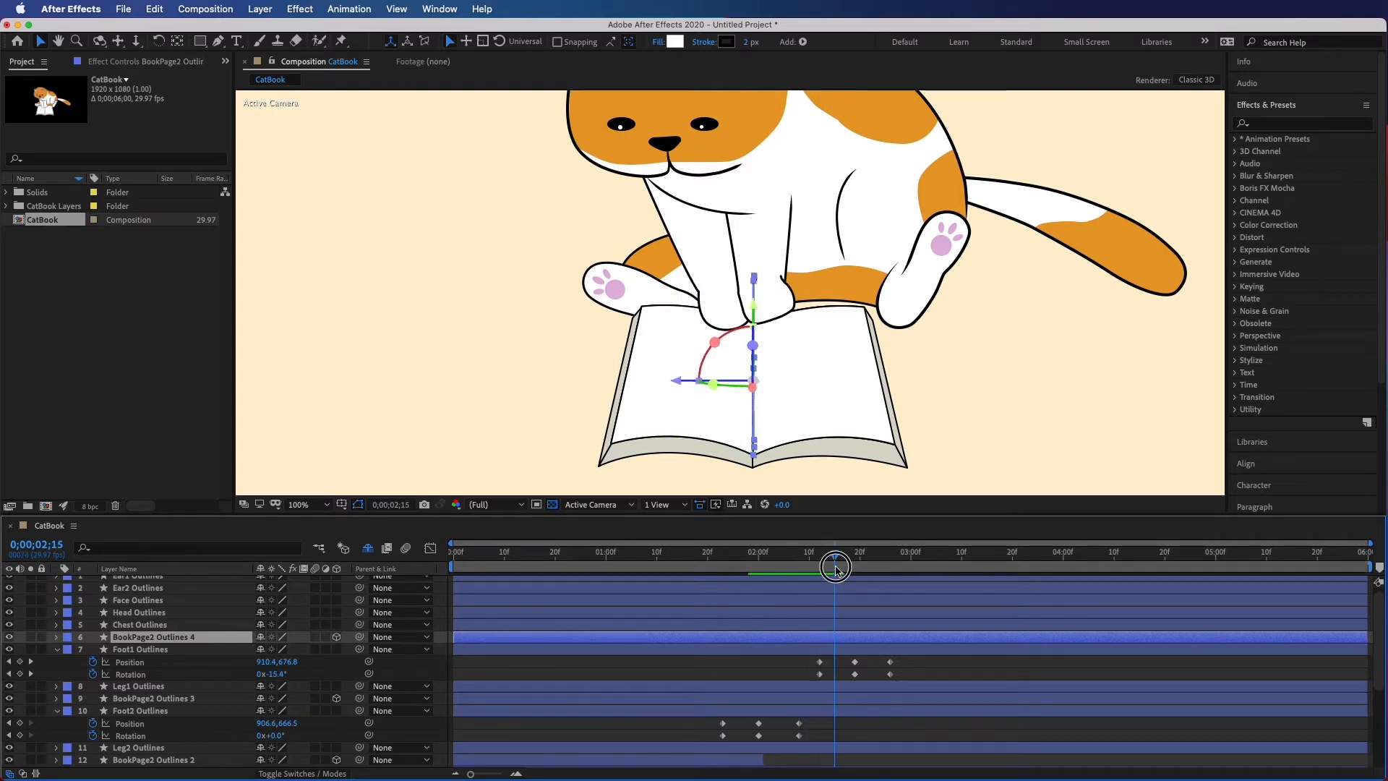
key(alt+bracketleft)
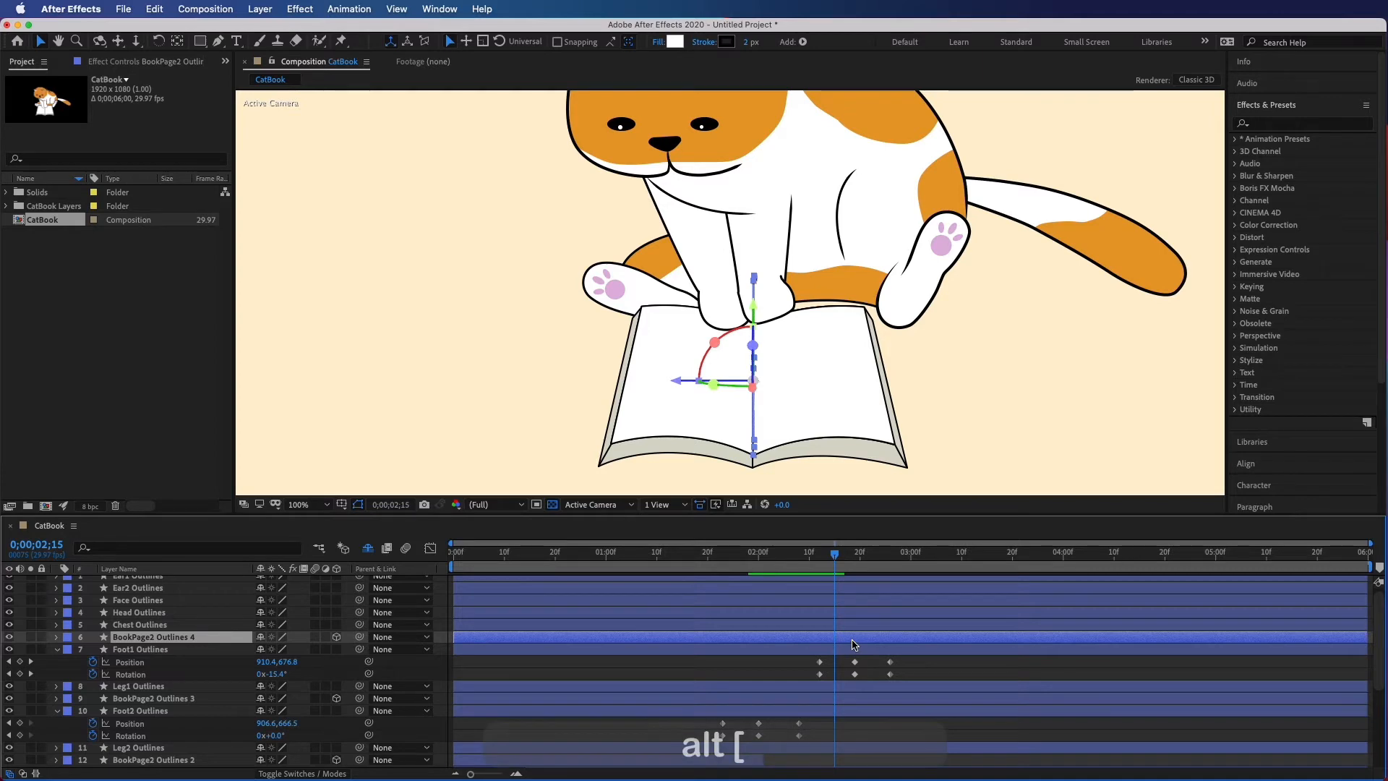
click(810, 700)
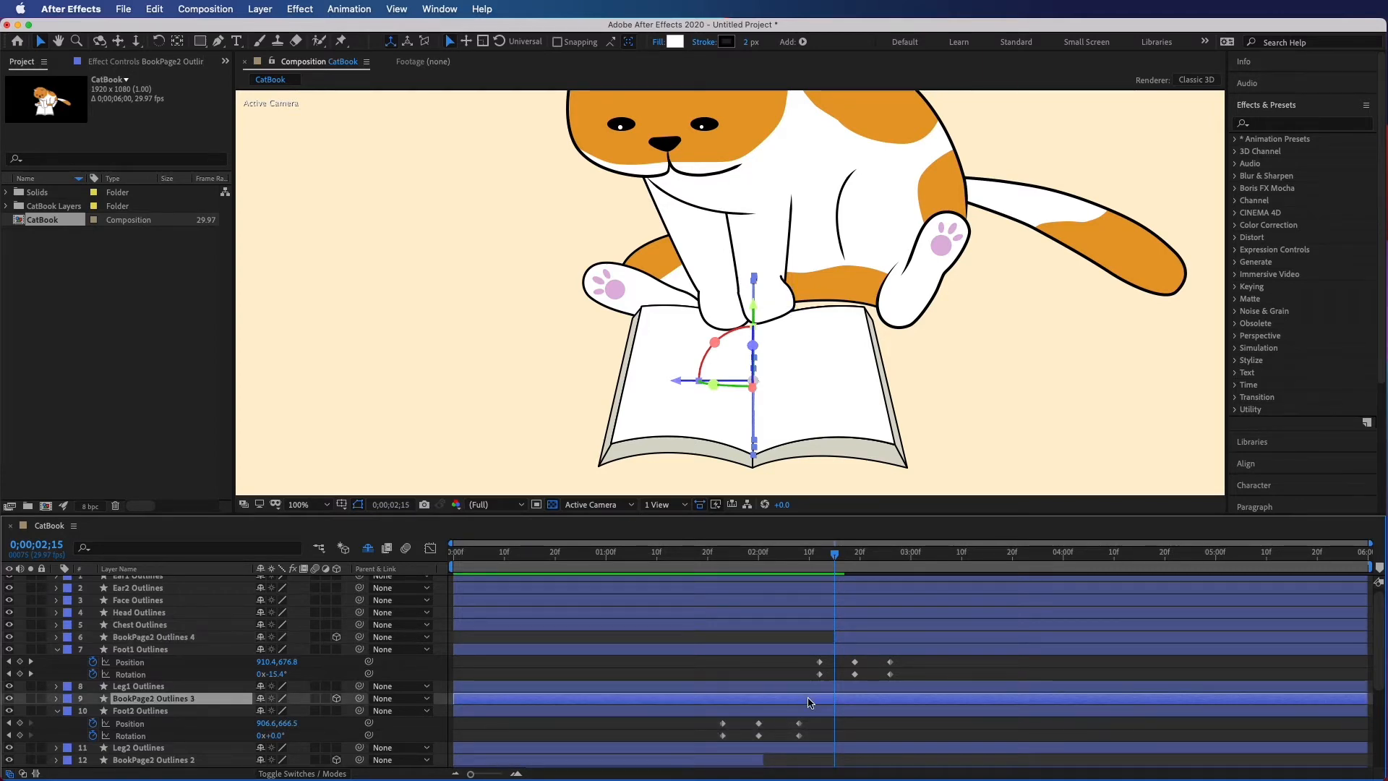
key(alt+bracketright)
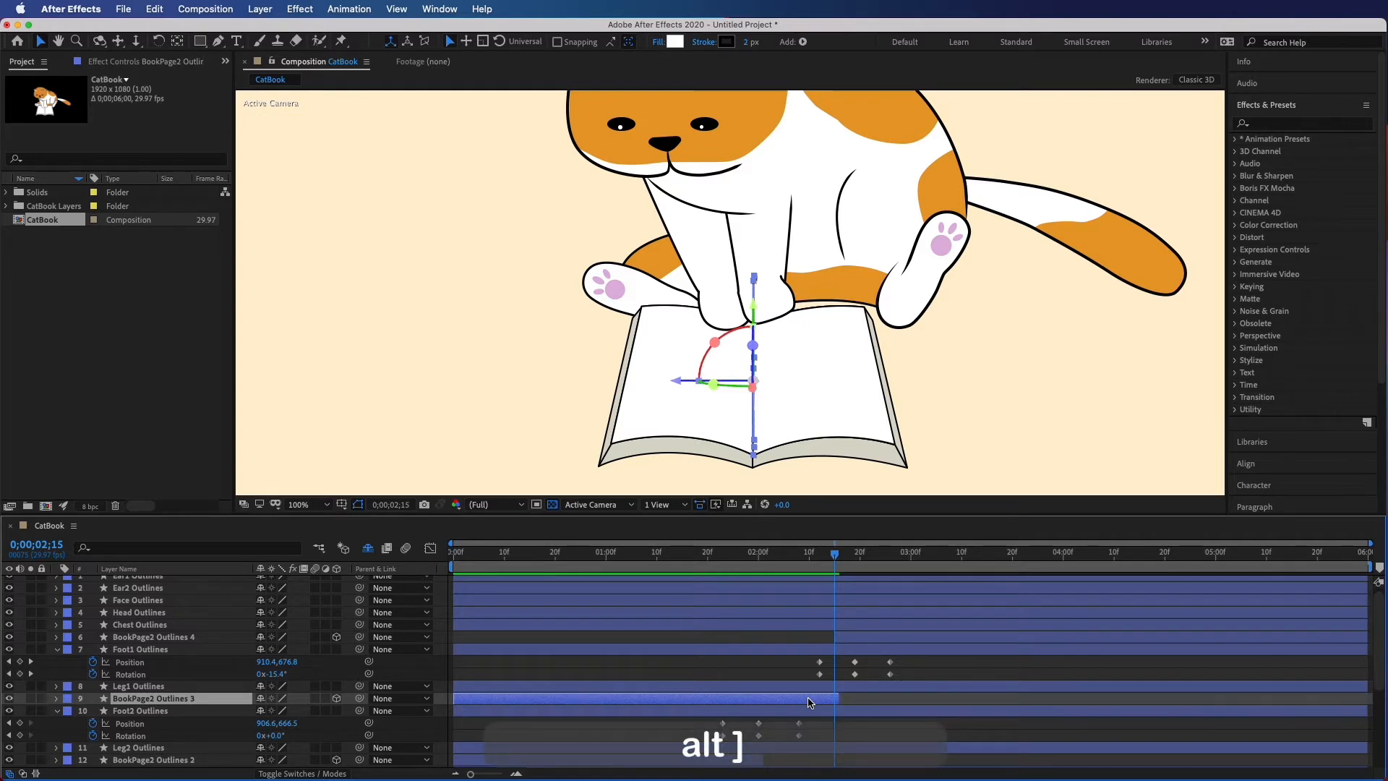
Trim the start of BookPage2 Outlines 3 to 0;00;02;00 and preview the page turn
drag(834, 553, 673, 559)
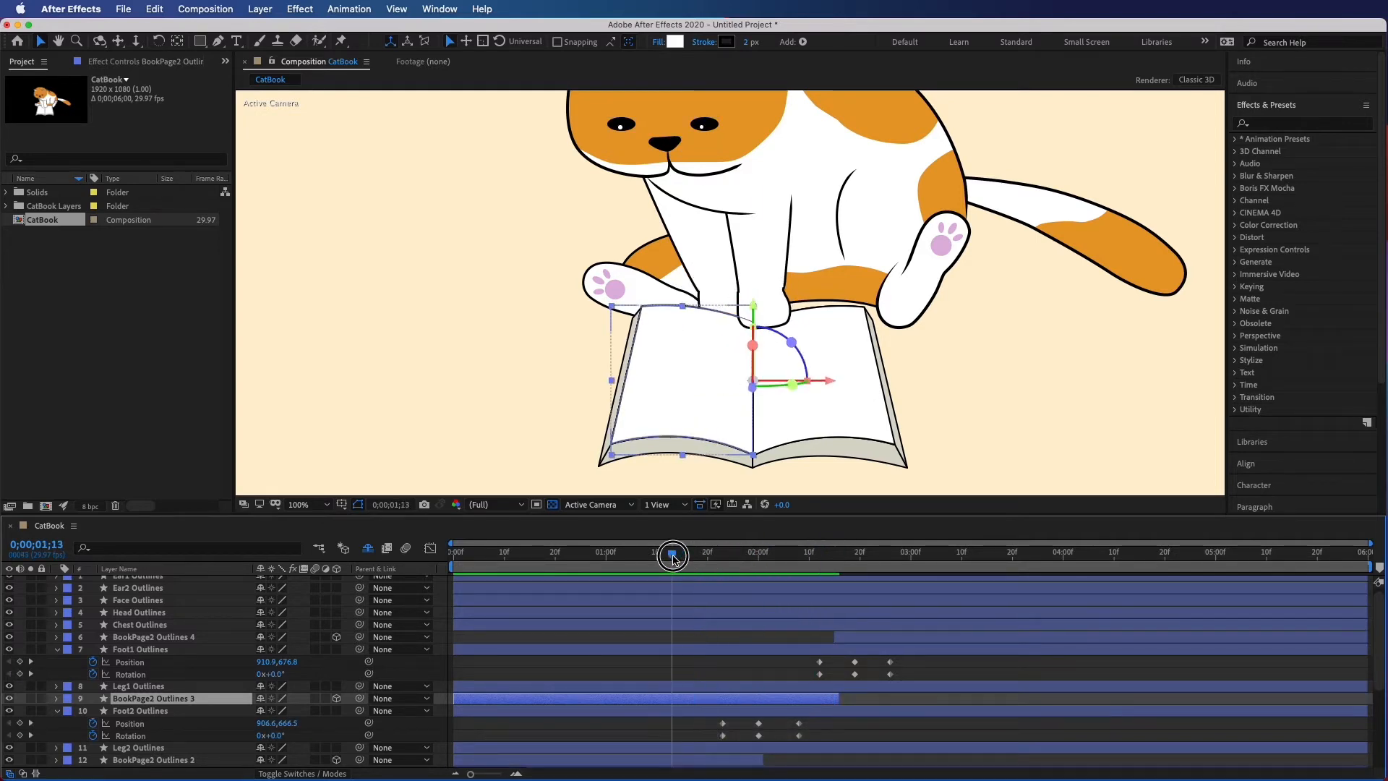
scroll(693, 579, down, 3)
drag(672, 559, 764, 571)
click(759, 555)
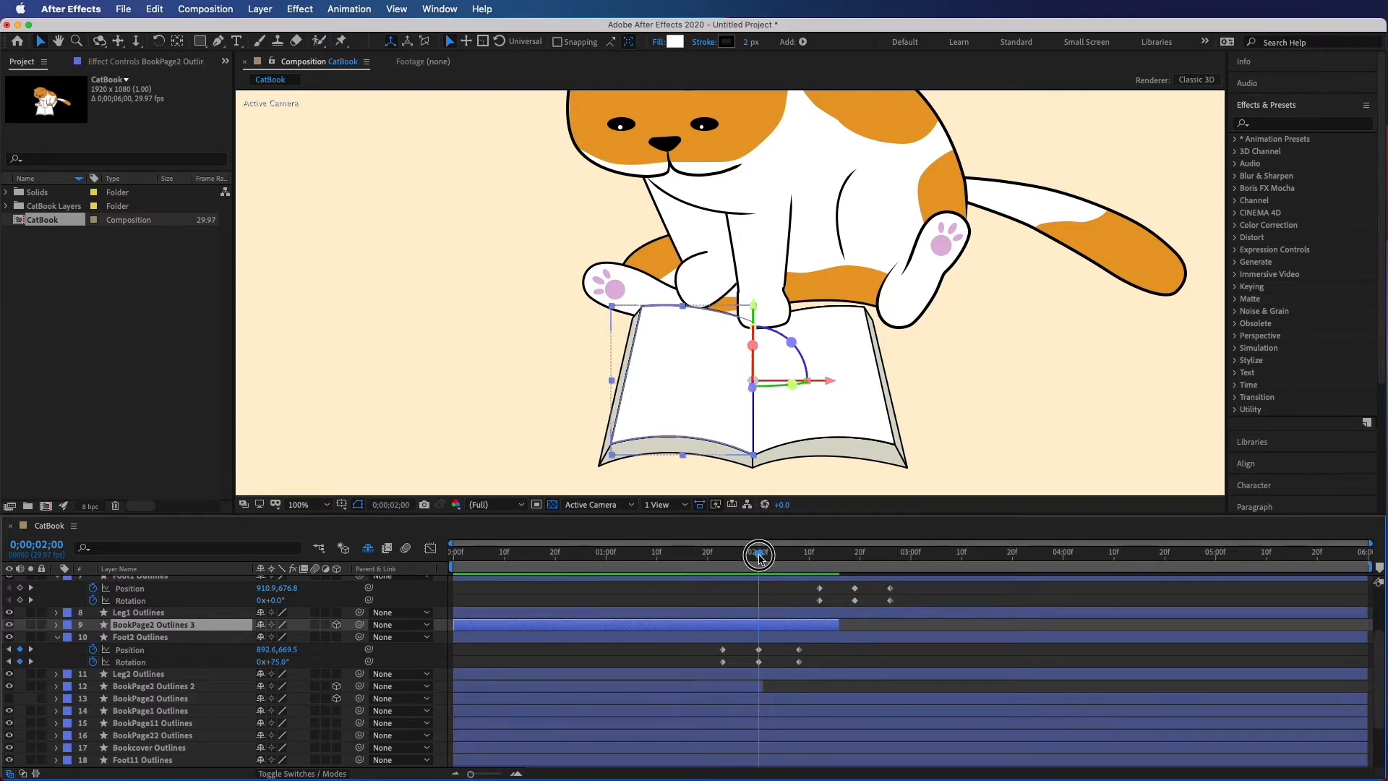
key(alt+bracketleft)
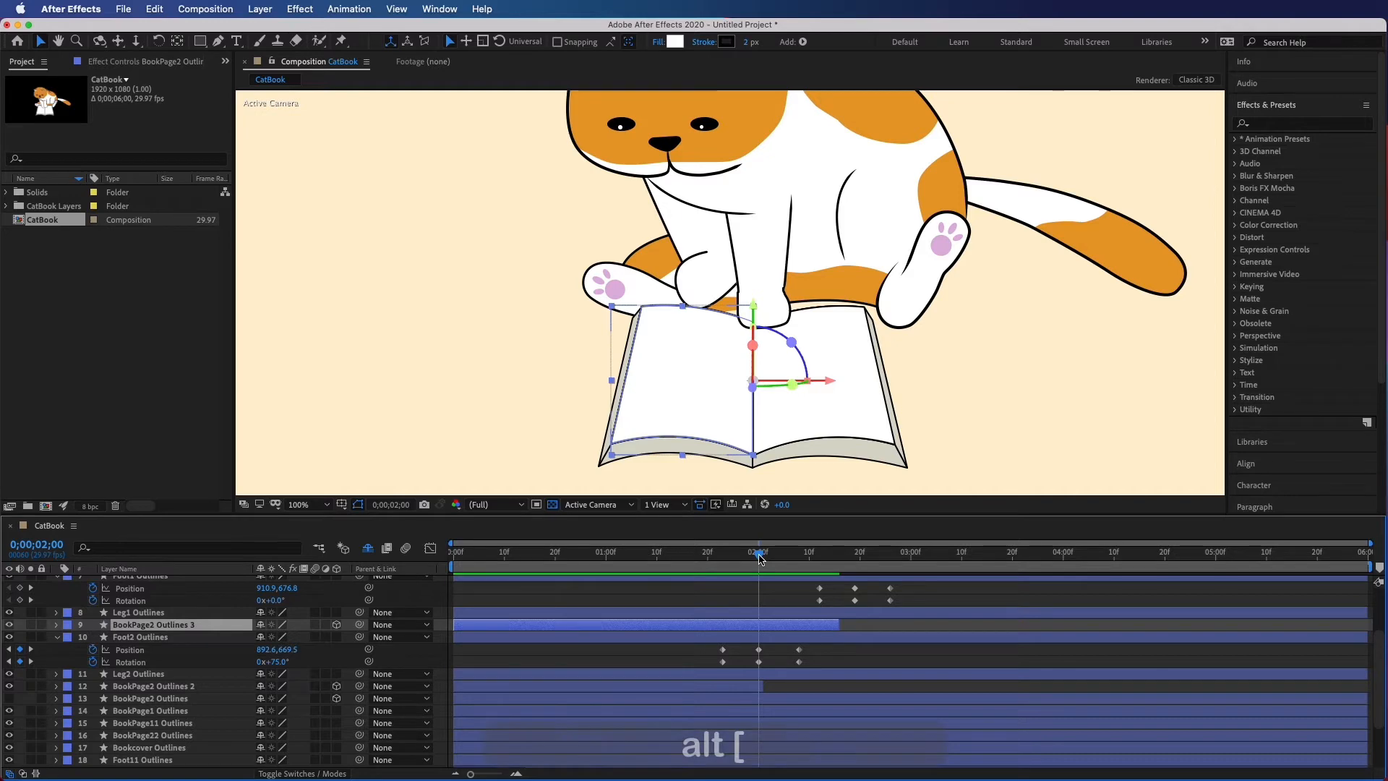
drag(760, 556, 694, 551)
key(space)
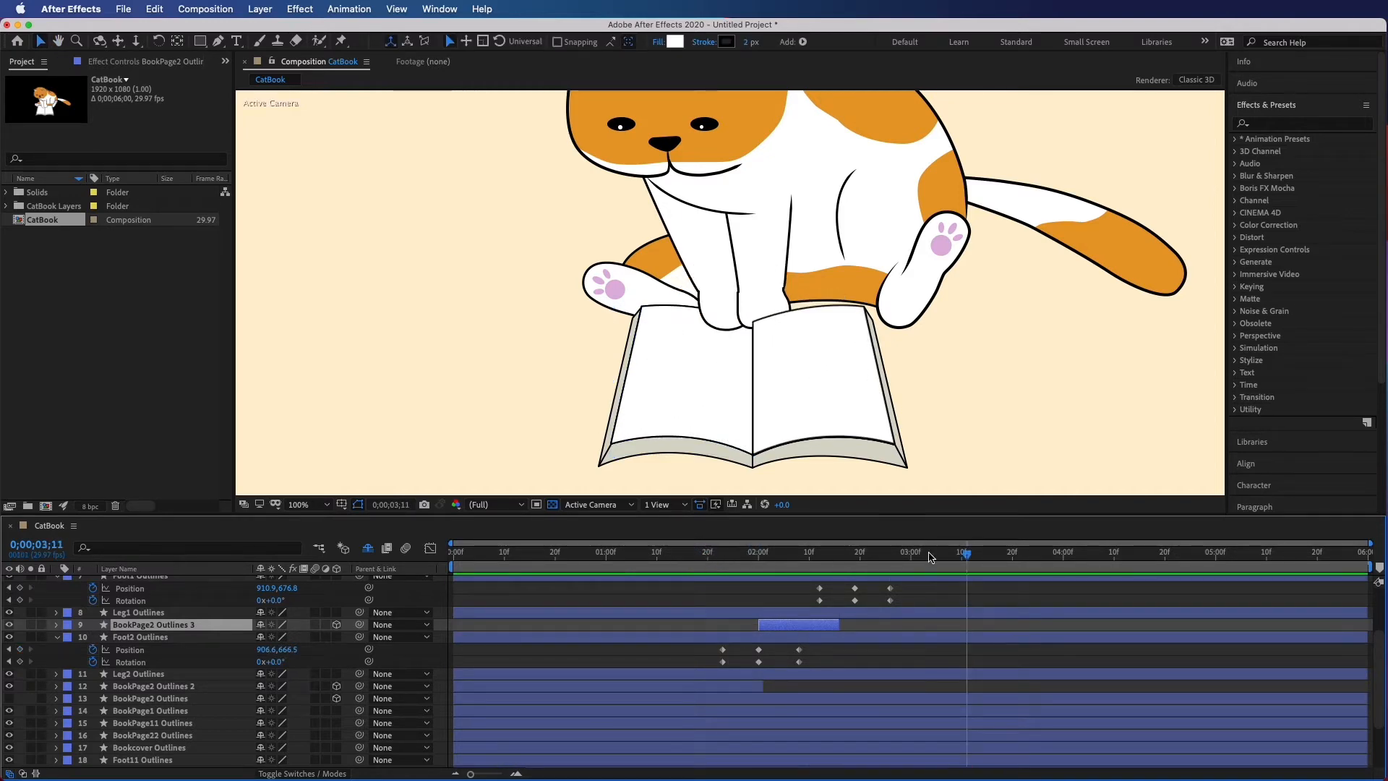
Undo the last trim of BookPage2 Outlines 3 and trim its start to 0;00;02;00 again
scroll(903, 609, up, 3)
drag(966, 553, 860, 556)
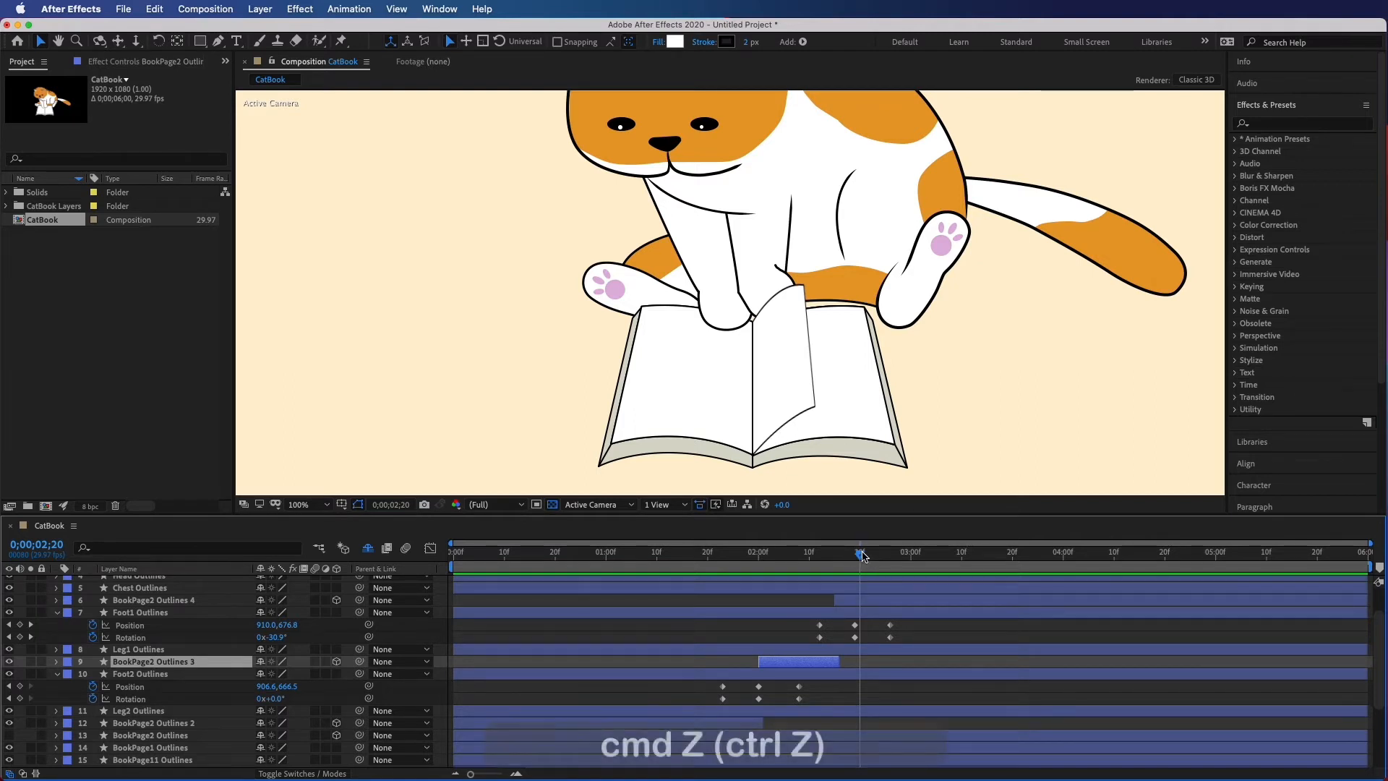
key(super+z)
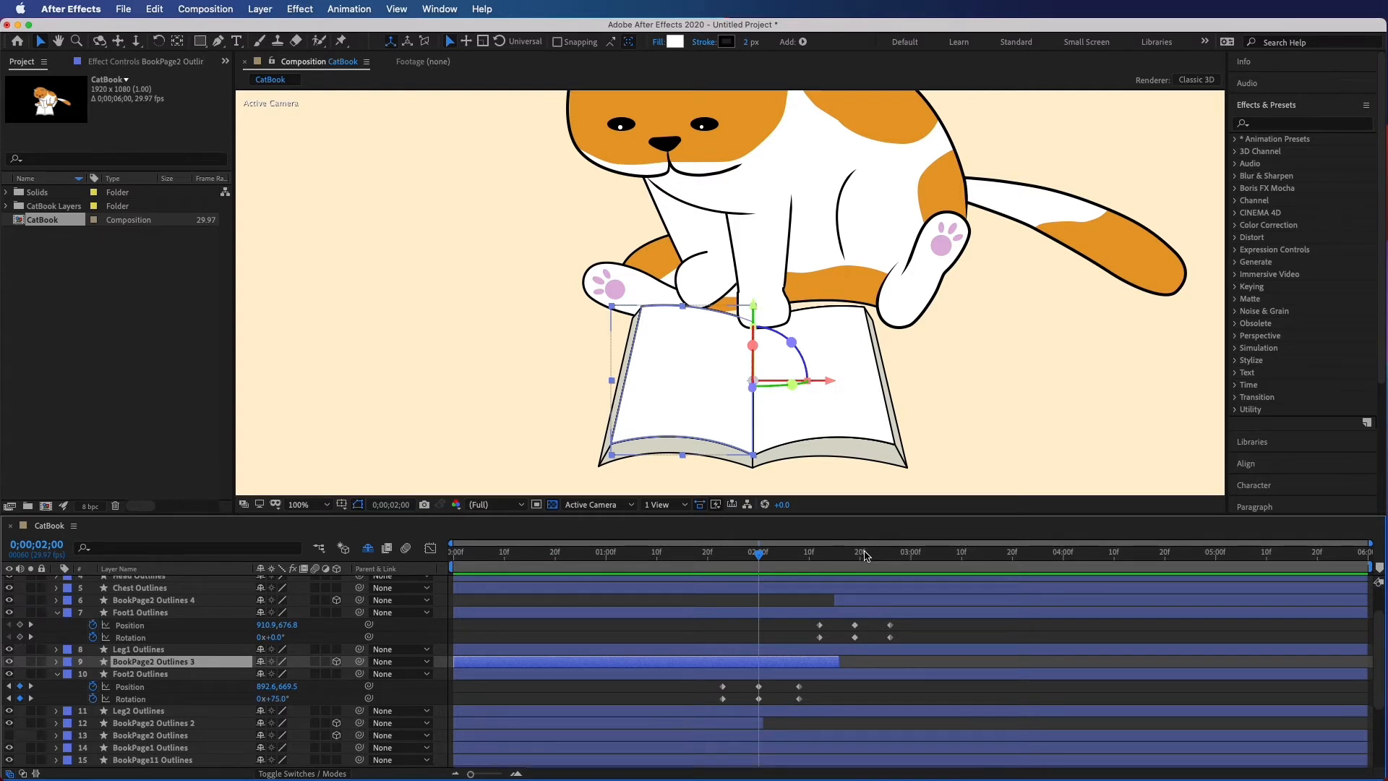
key(alt+bracketleft)
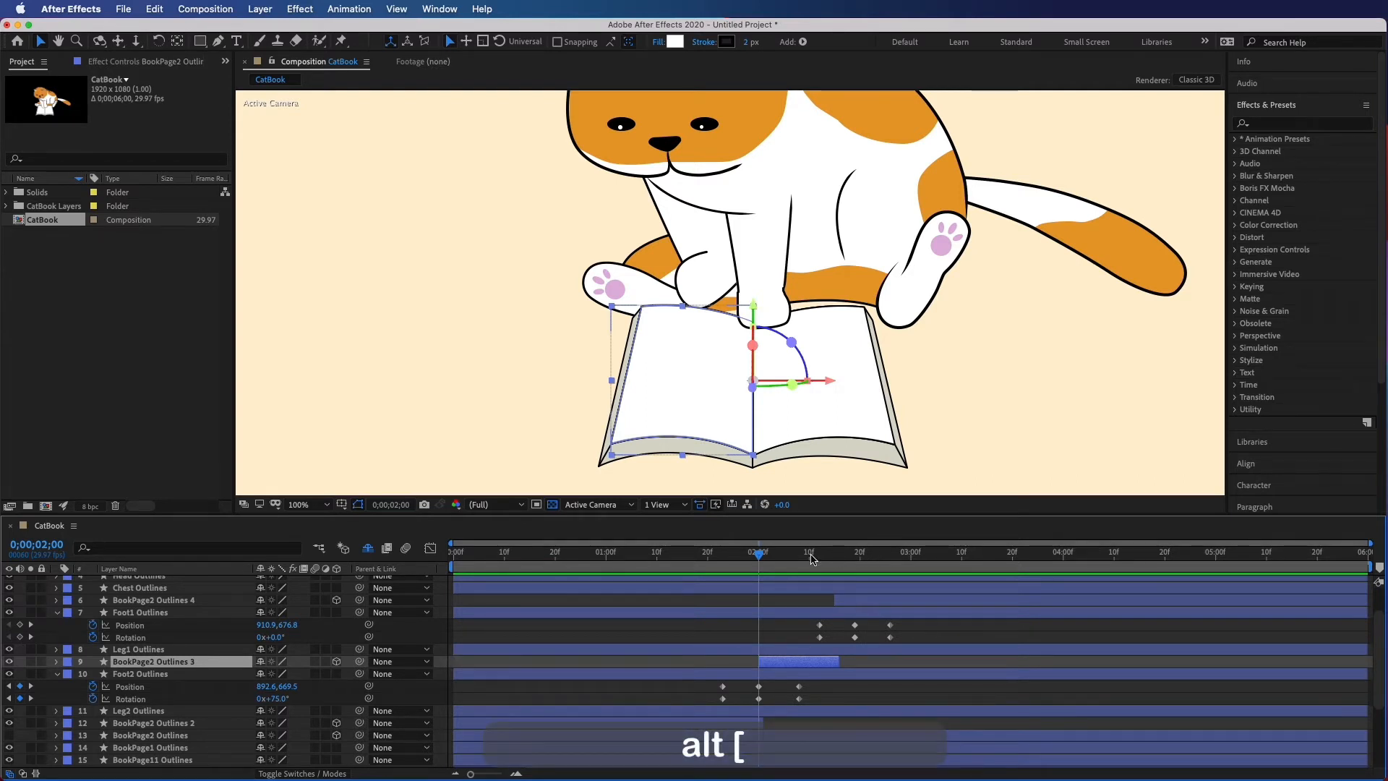
With the time at 0;00;02;20, duplicate BookPage2 Outlines 4 and place the copy between Foot1 Outlines and Leg1 Outlines
drag(764, 559, 864, 558)
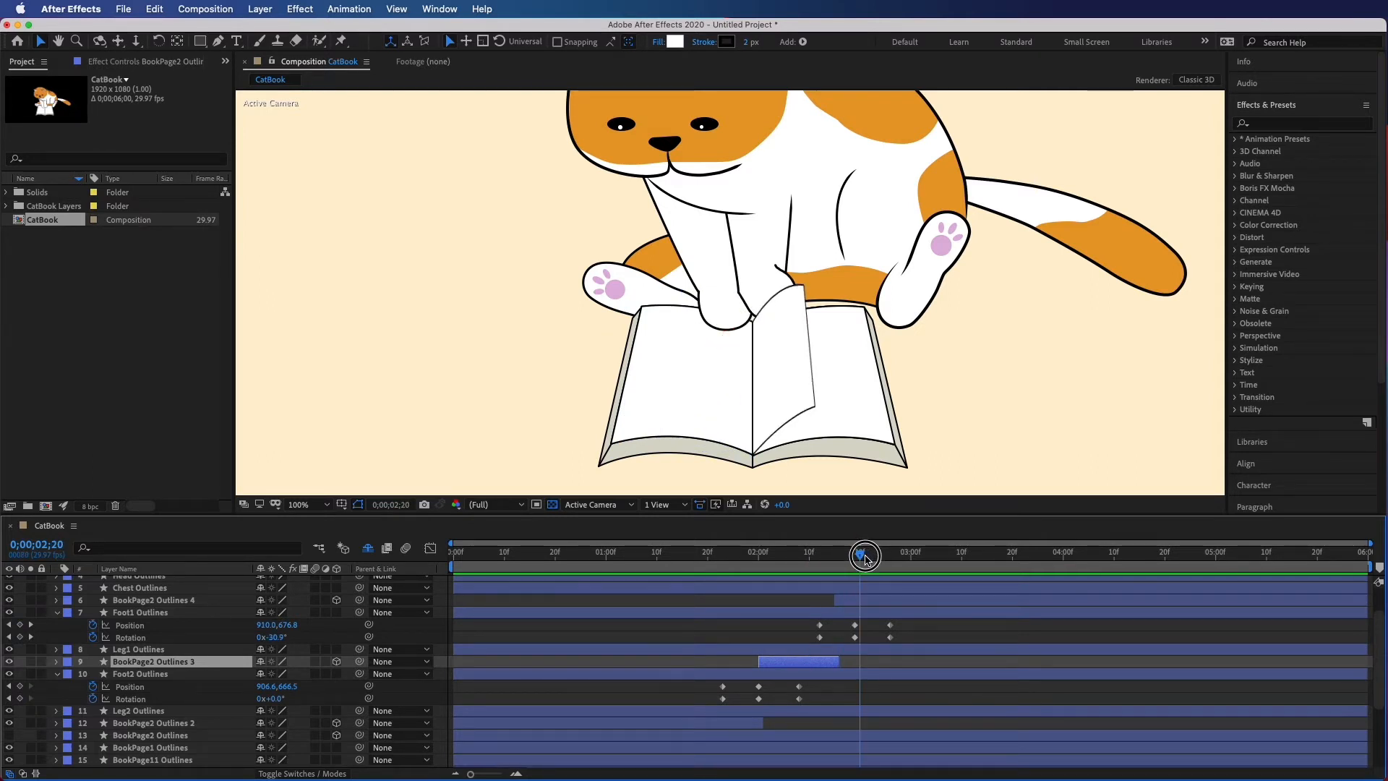
click(881, 601)
key(ctrl+d)
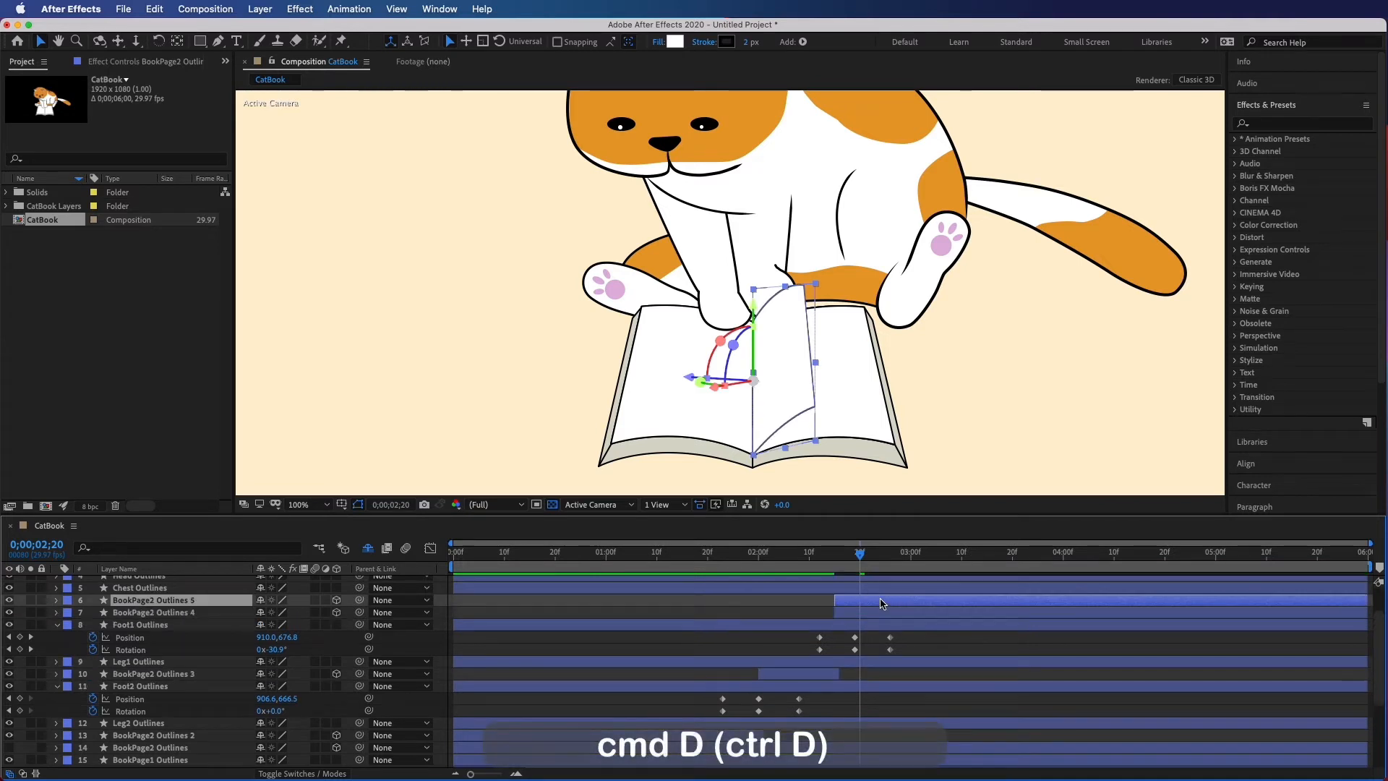
drag(180, 600, 170, 660)
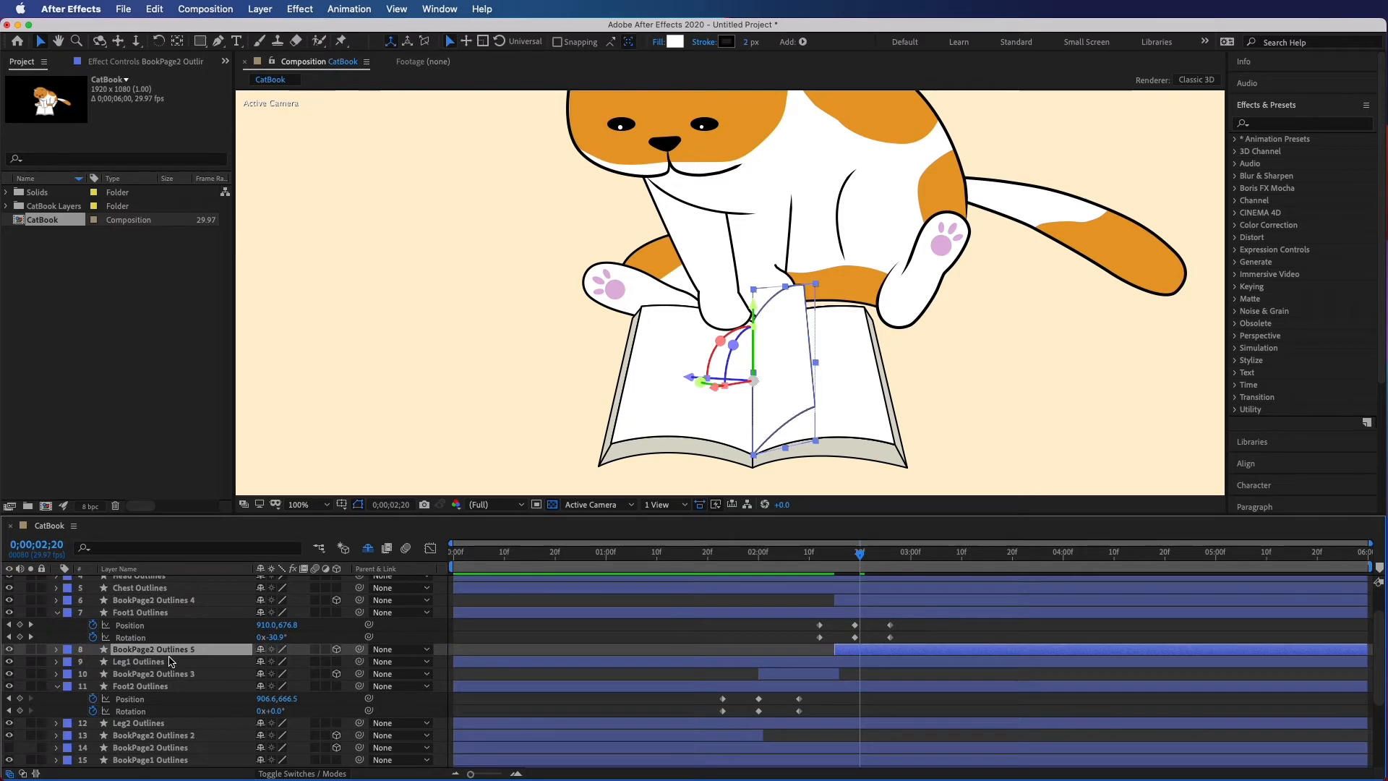
At 0;00;02;20, trim the end of BookPage2 Outlines 4 and the start of BookPage2 Outlines 5
click(851, 604)
key(alt+bracketright)
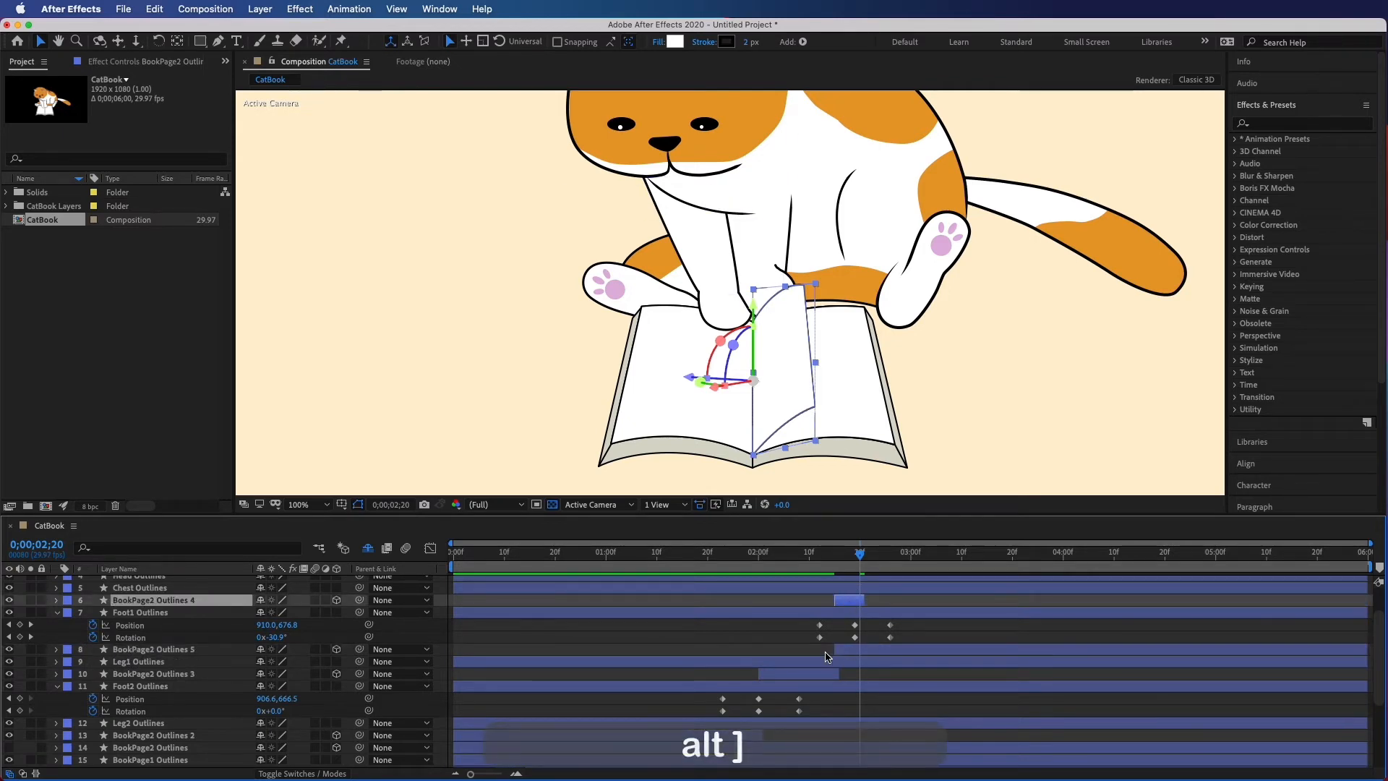
click(839, 654)
key(alt+bracketleft)
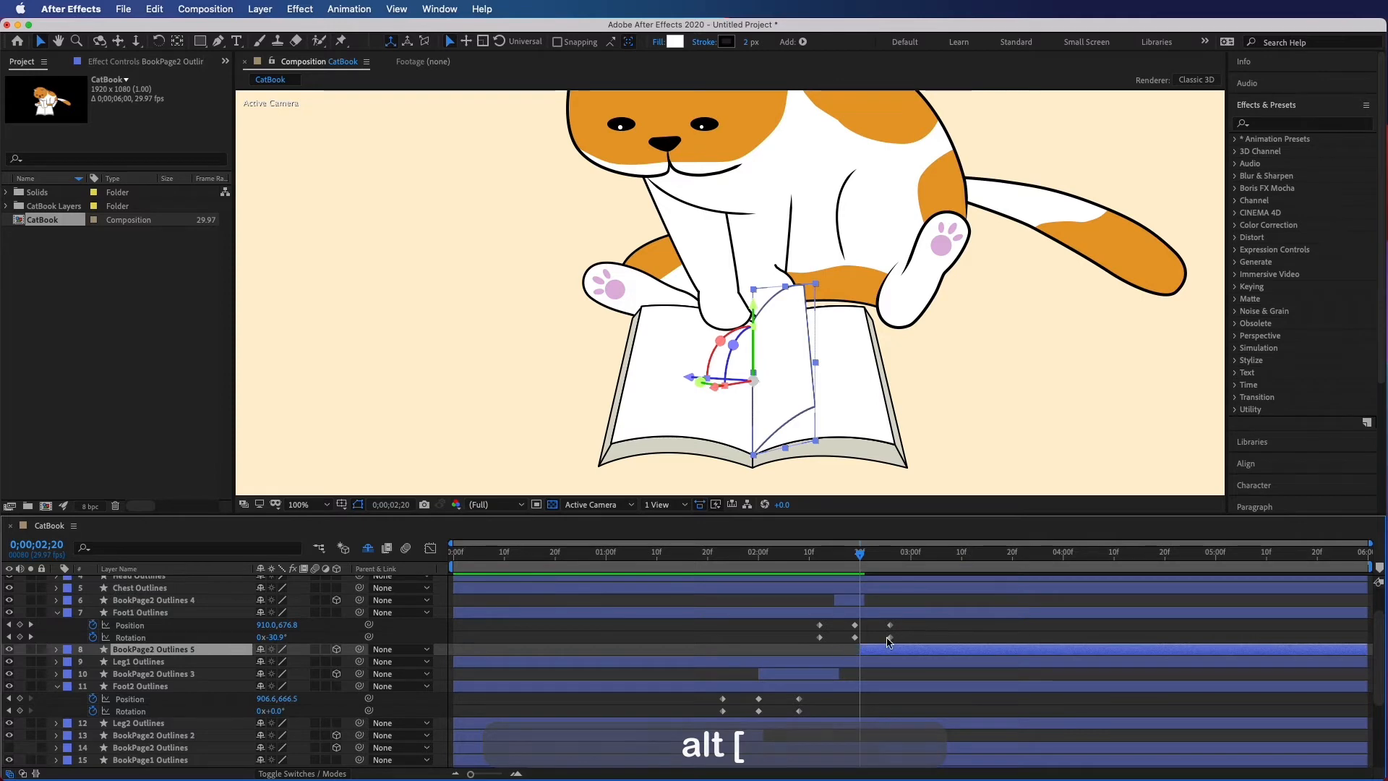
Preview the page turn and foot movement up close, and again with the whole composition in view
drag(860, 554, 735, 556)
key(space)
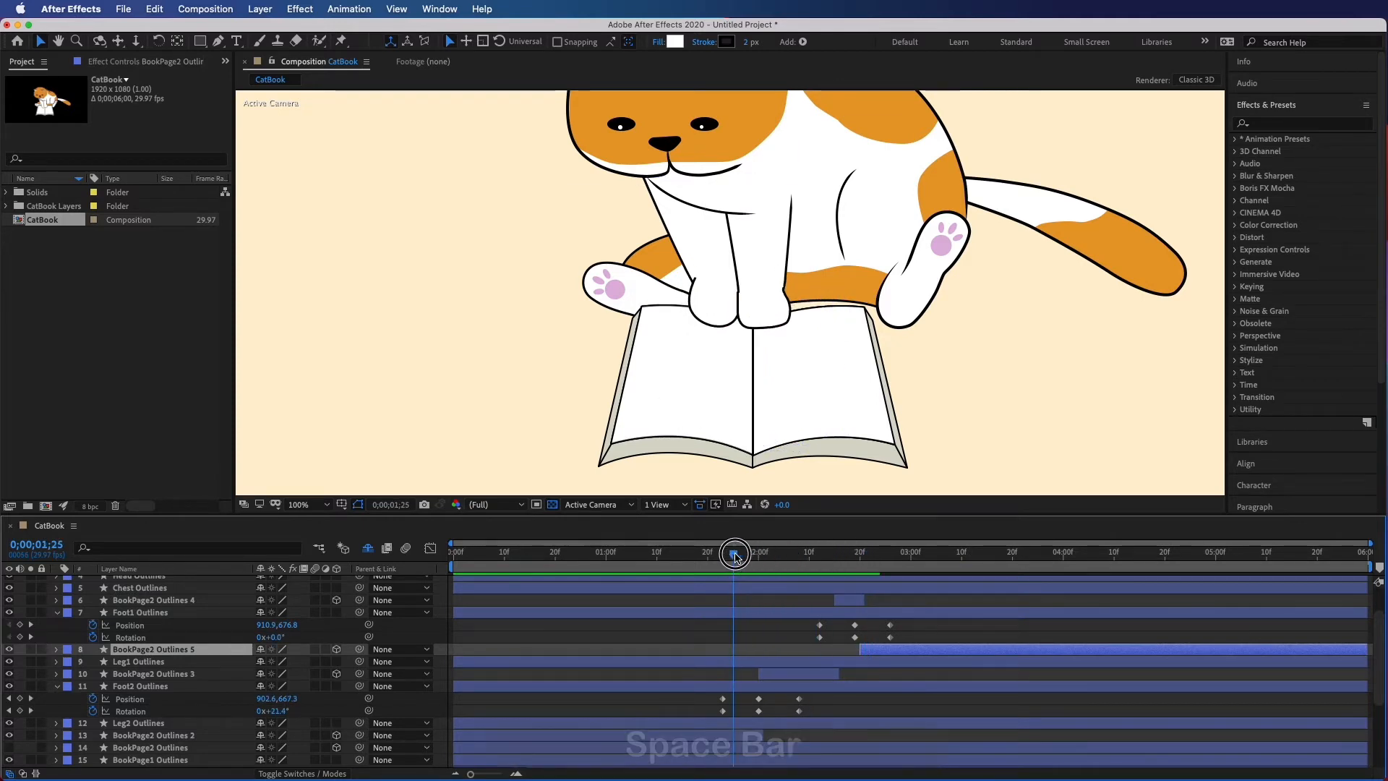
key(space)
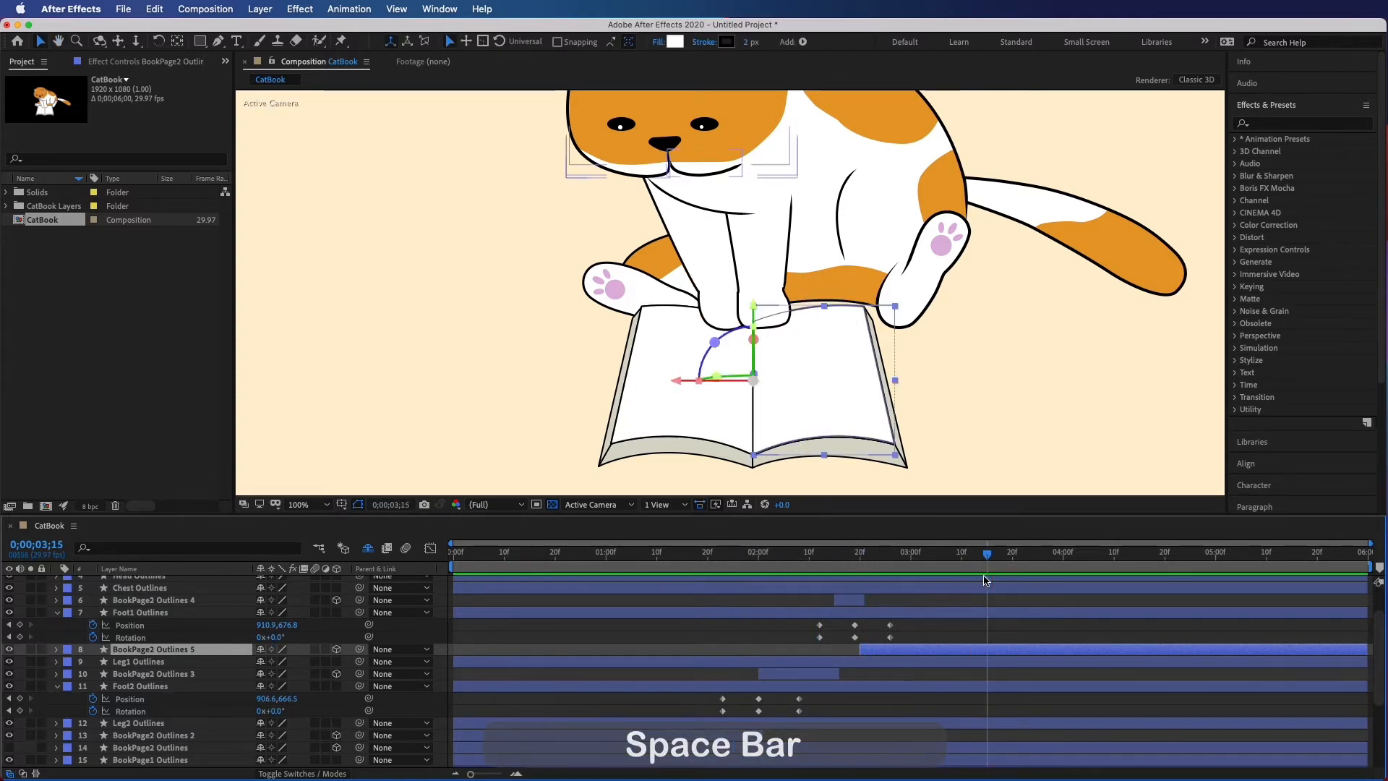
scroll(1039, 329, down, 2)
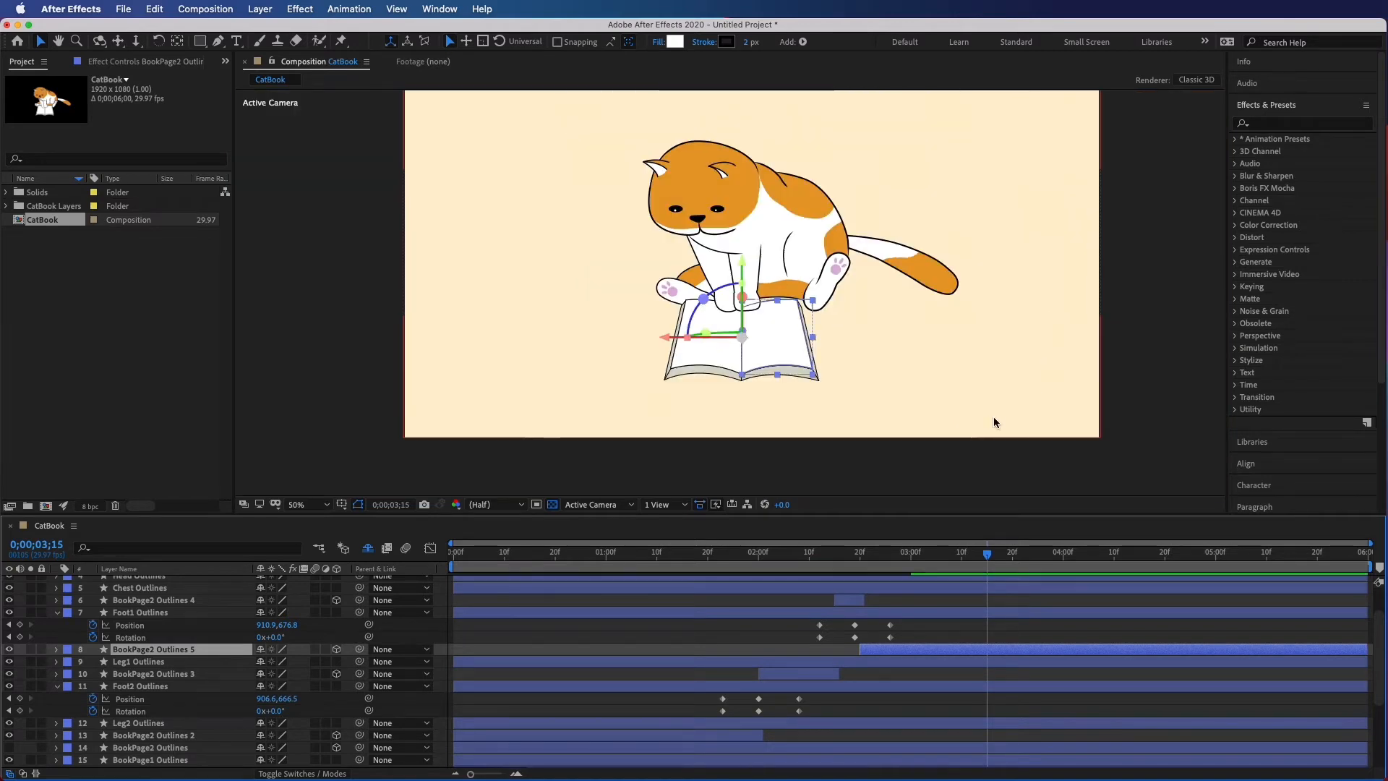
click(632, 569)
key(space)
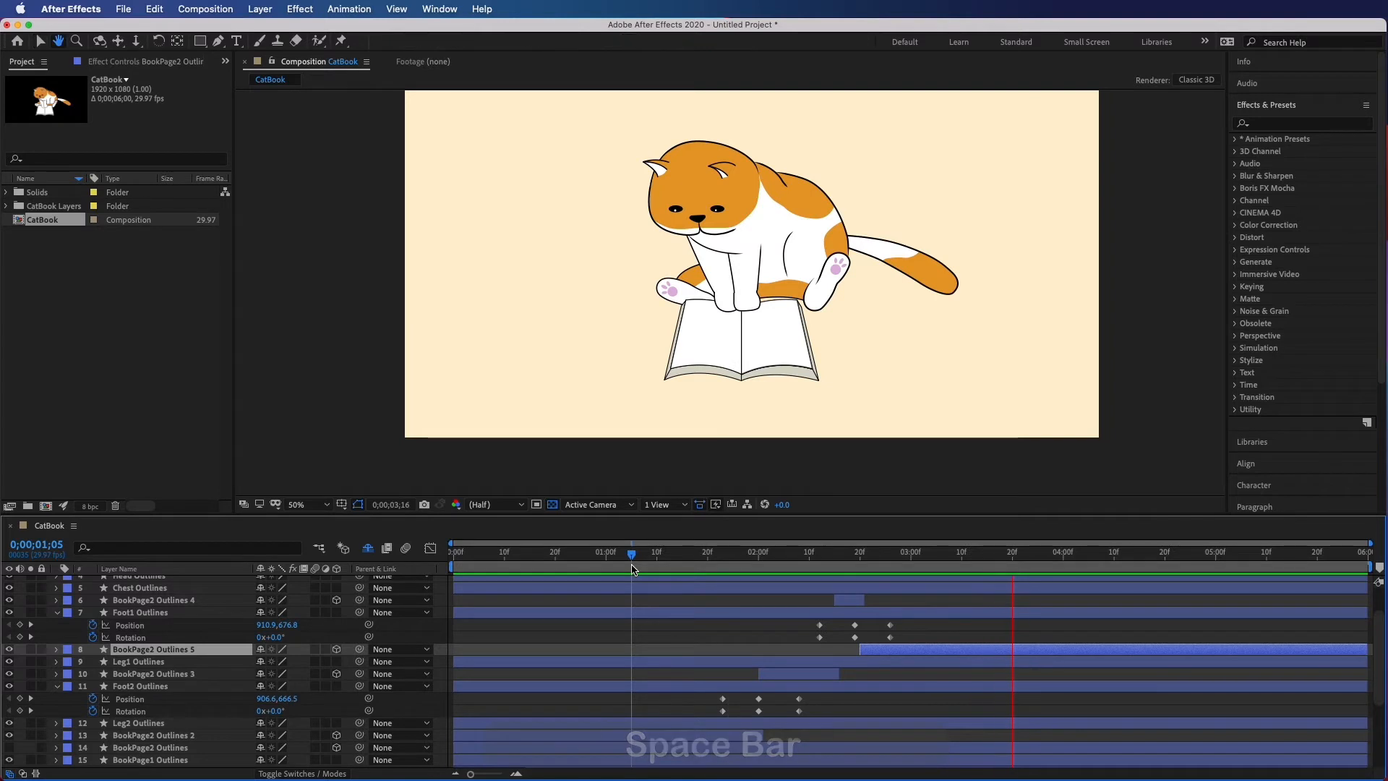
key(space)
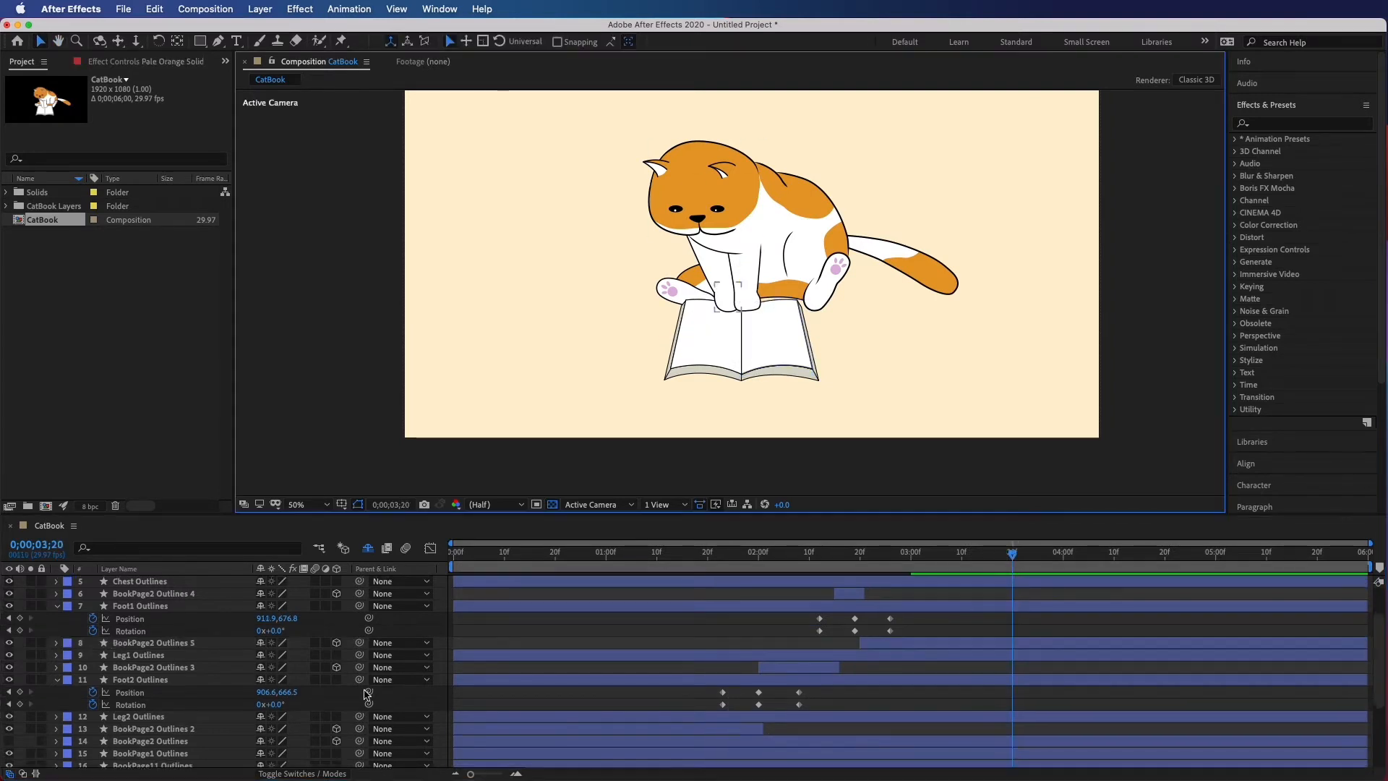
At 0;00;00;04, show the Rotation of Ear1 Outlines and move its anchor point to the base of the ear
scroll(368, 694, up, 4)
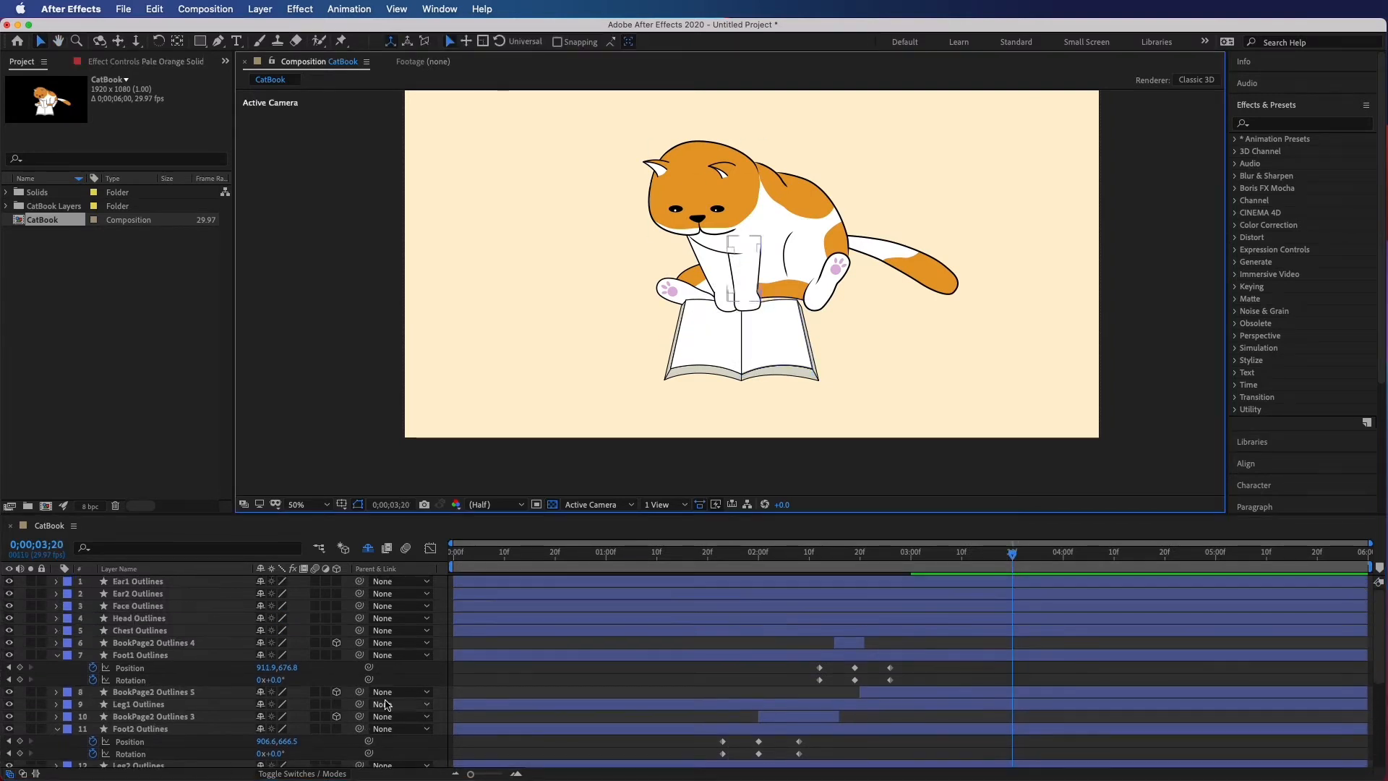
click(155, 585)
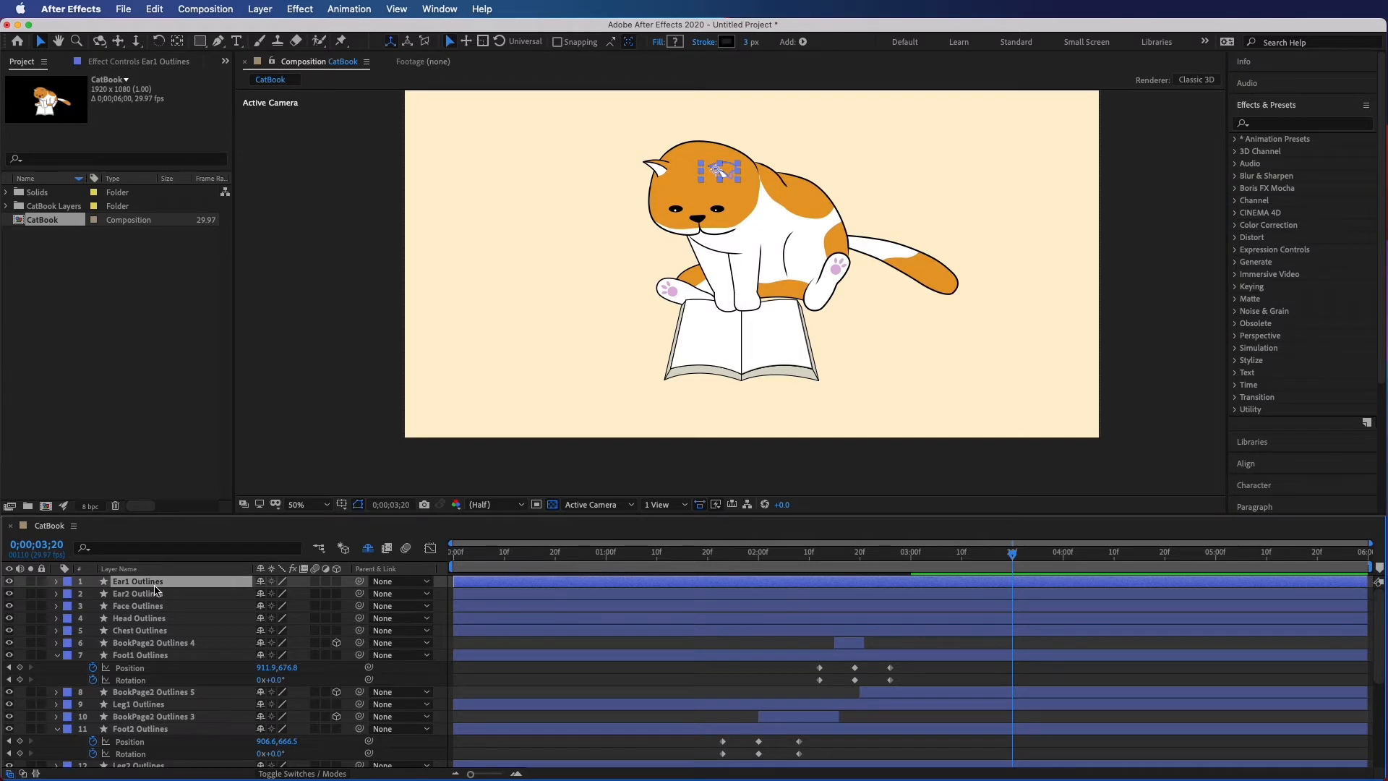
click(464, 567)
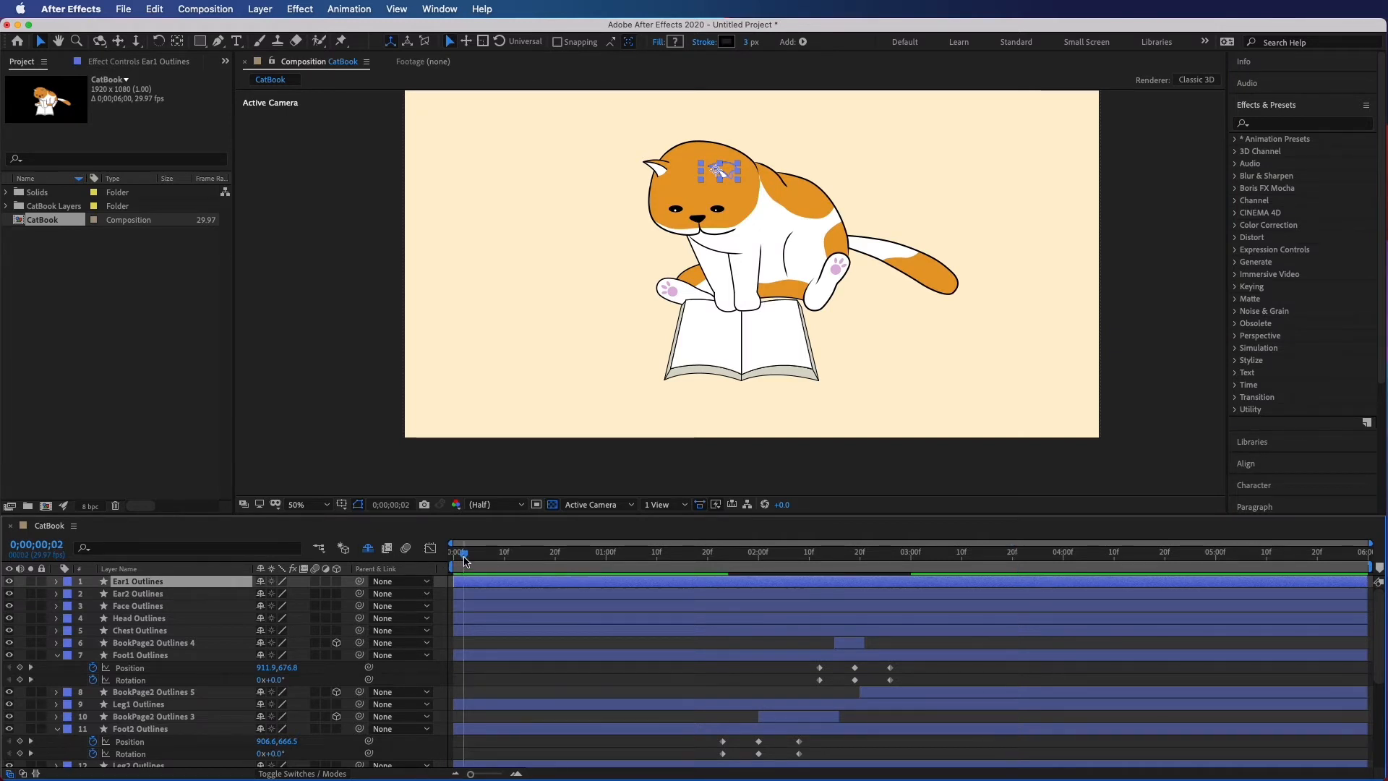
drag(465, 560, 474, 561)
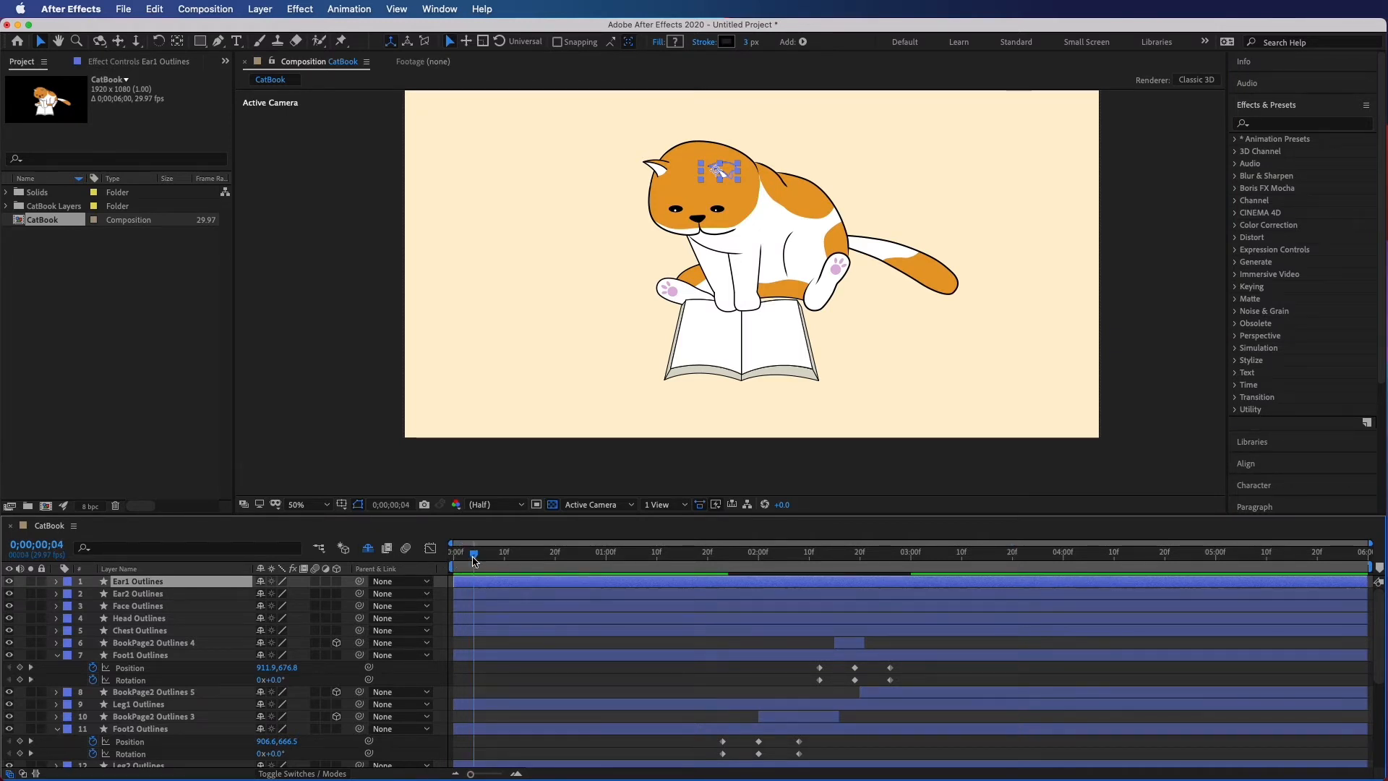
key(r)
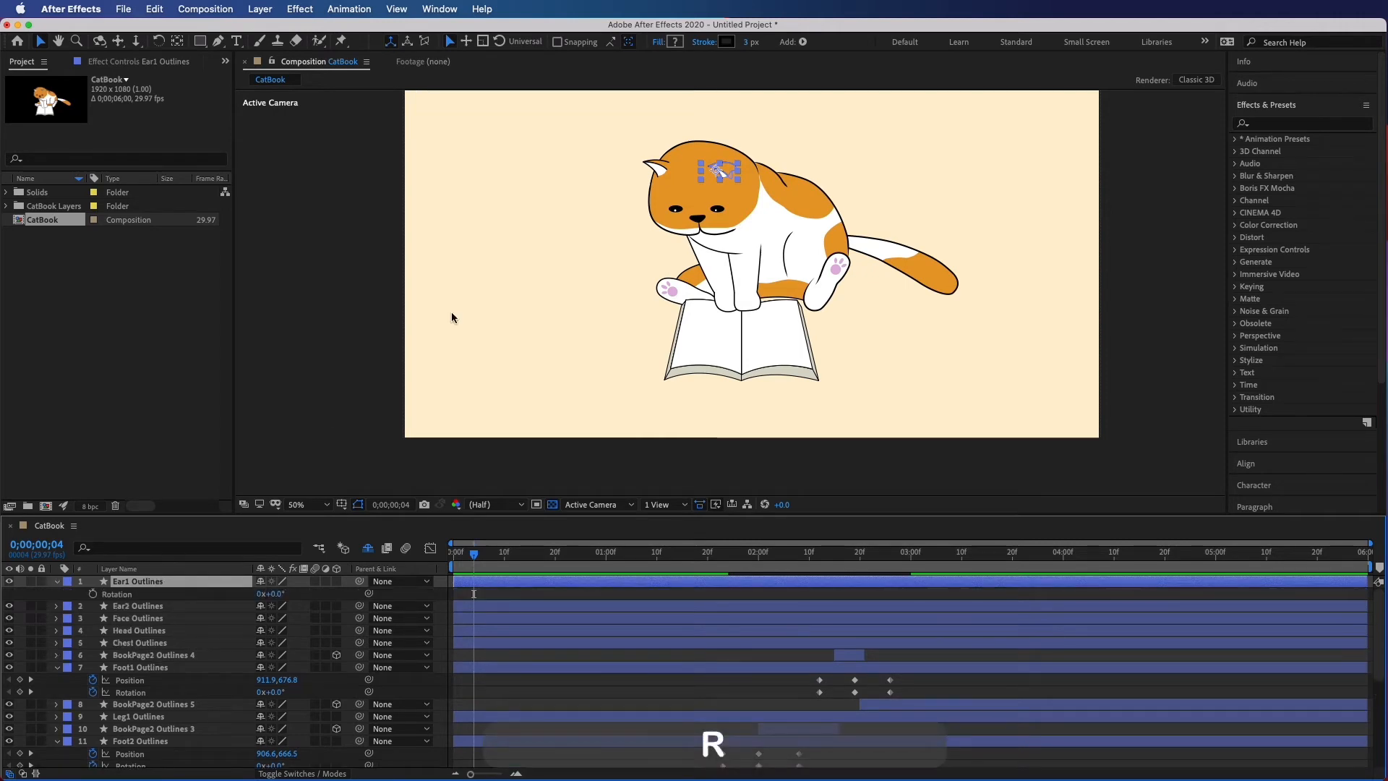
scroll(812, 194, up, 1)
drag(761, 148, 748, 479)
key(y)
drag(687, 385, 715, 383)
key(v)
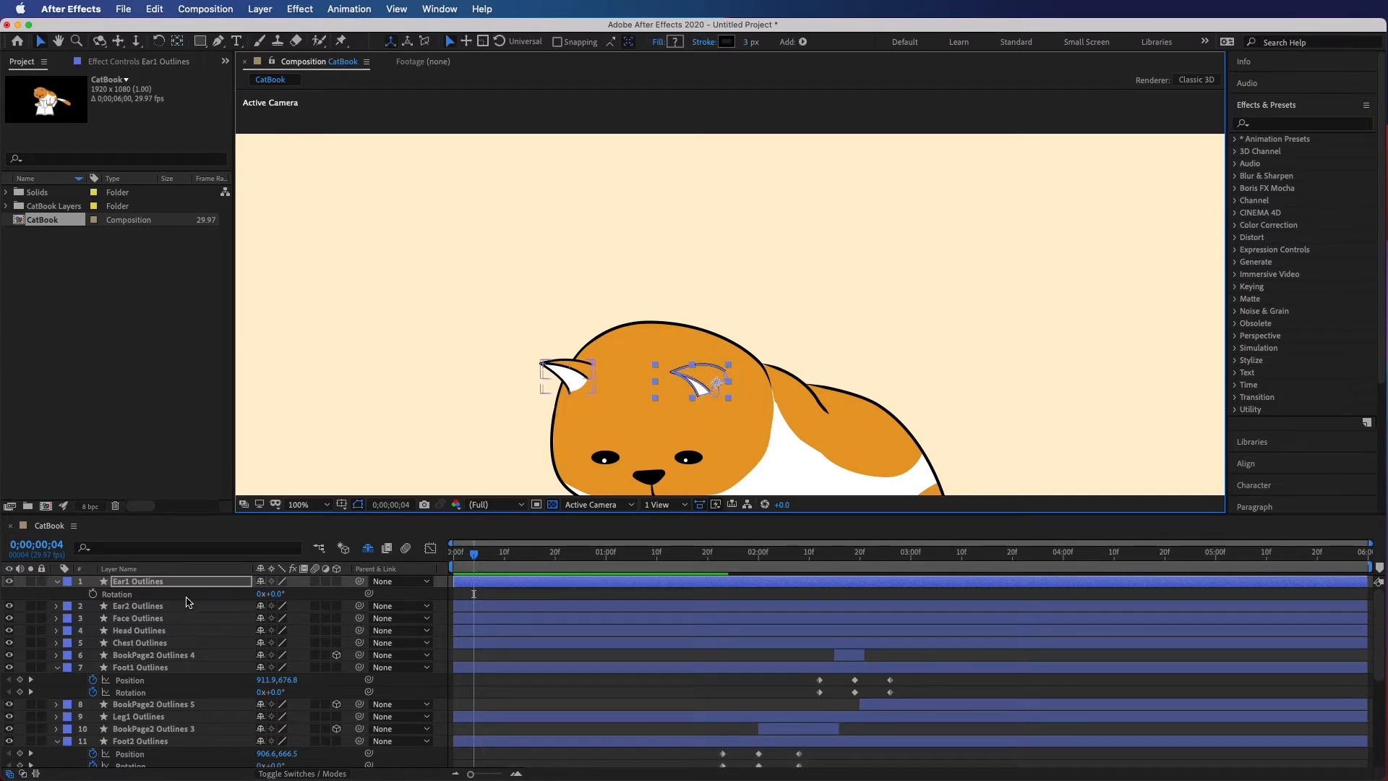
Keyframe the Ear1 Outlines Rotation at 0;00;00;04 and set it to -3° at 0;00;00;07
click(92, 594)
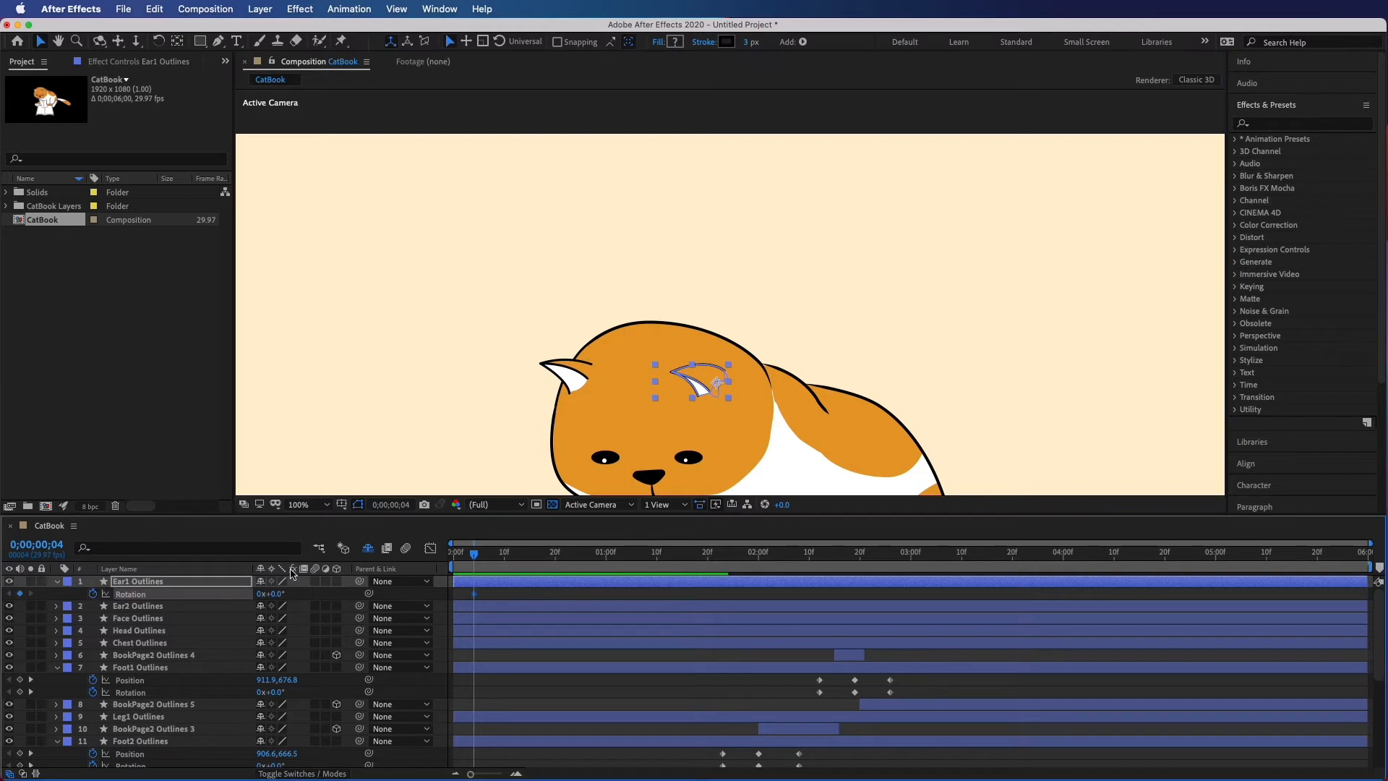
drag(476, 557, 489, 560)
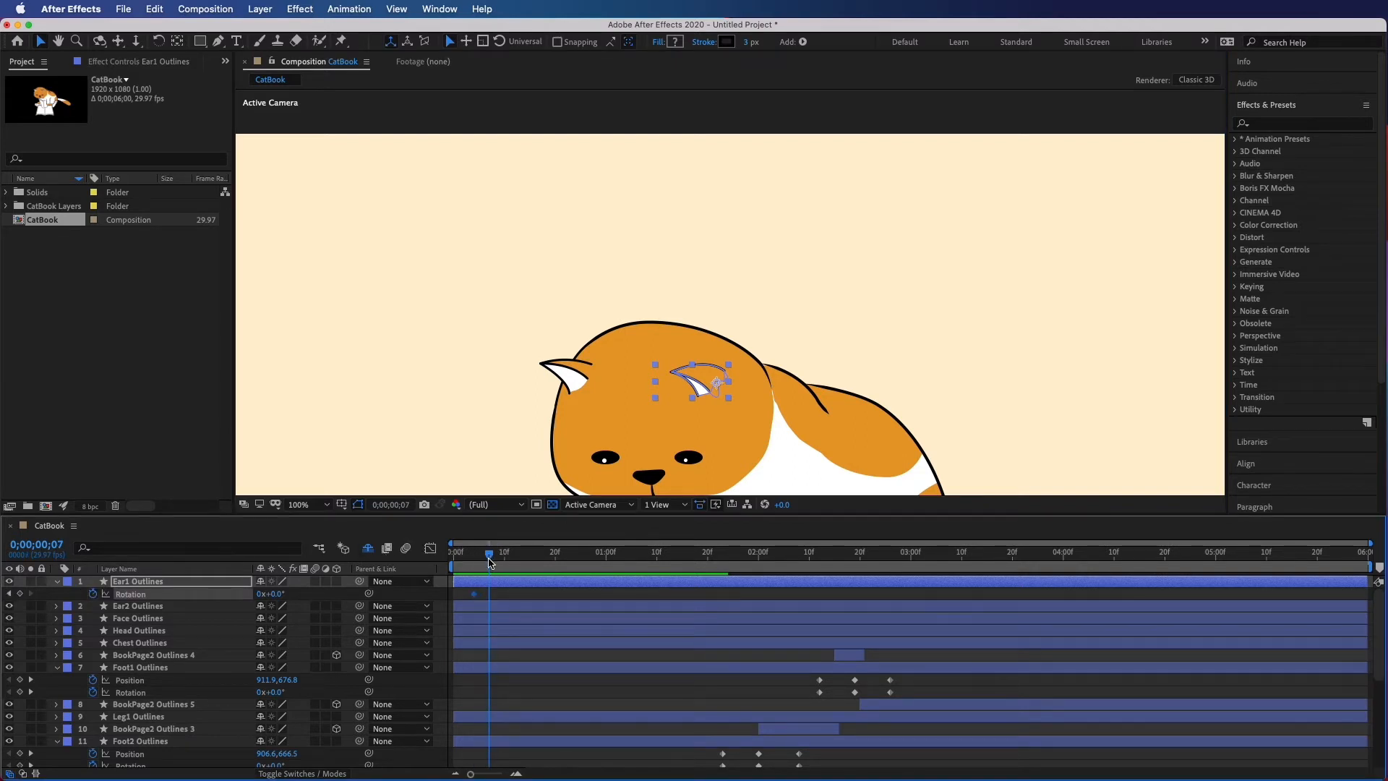
text(-3)
key(Return)
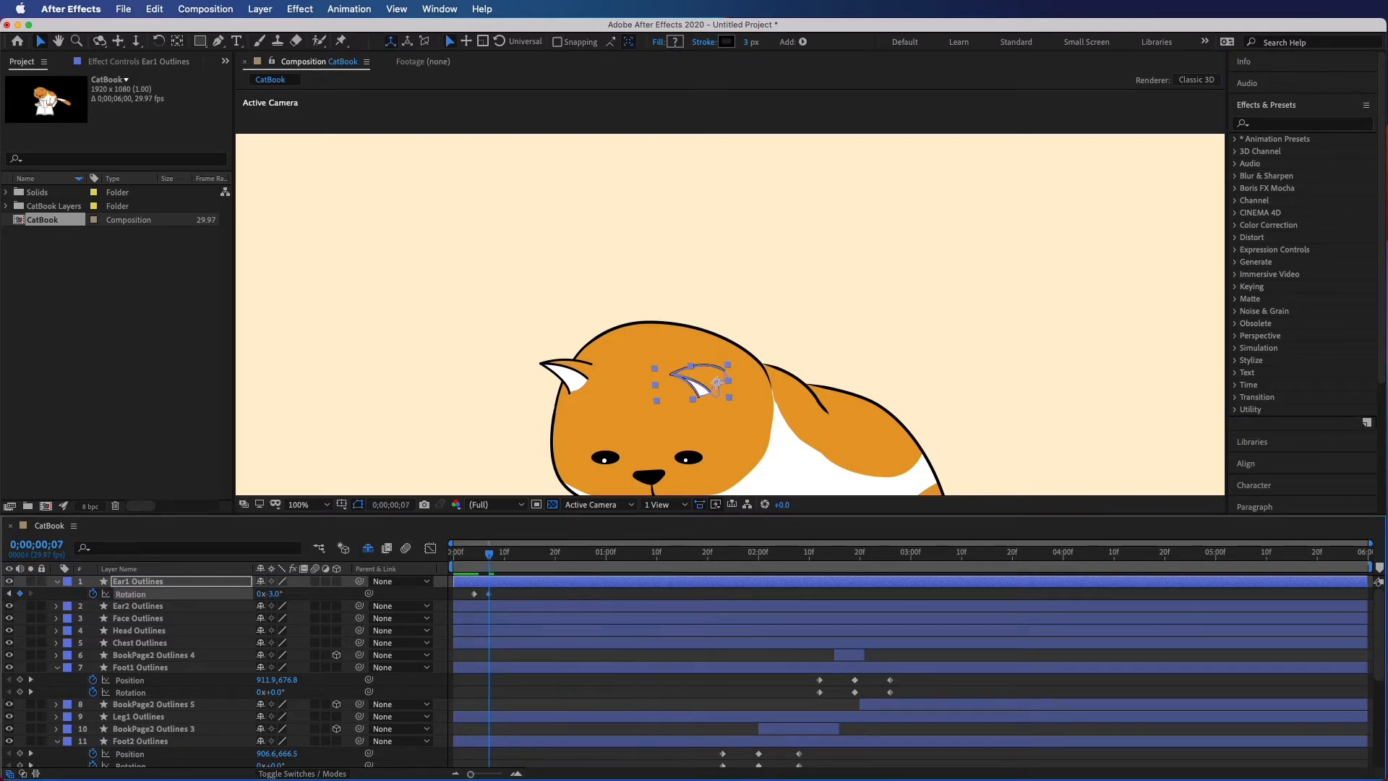
Add a third Ear1 Outlines Rotation keyframe at 0;00;00;10 and preview the ear twitch
drag(491, 560, 507, 565)
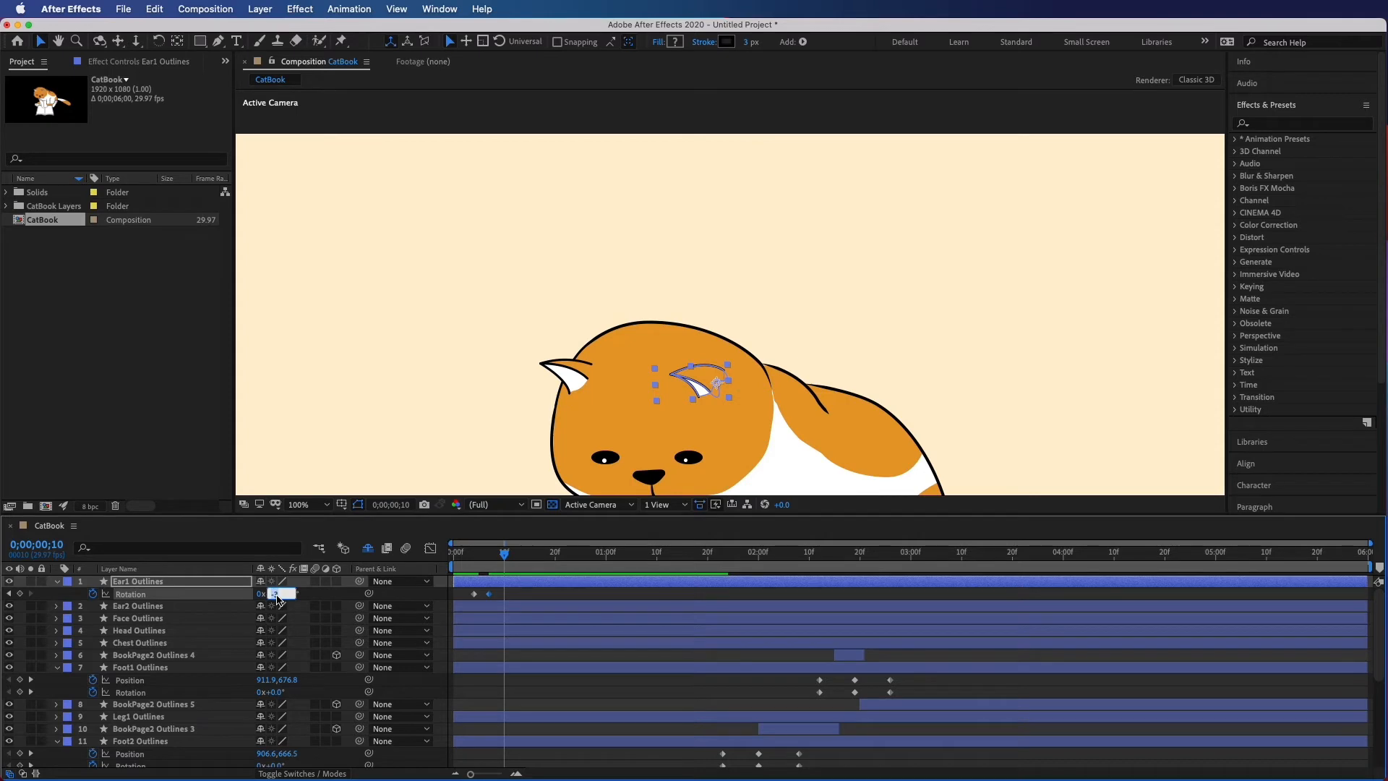
key(Return)
key(space)
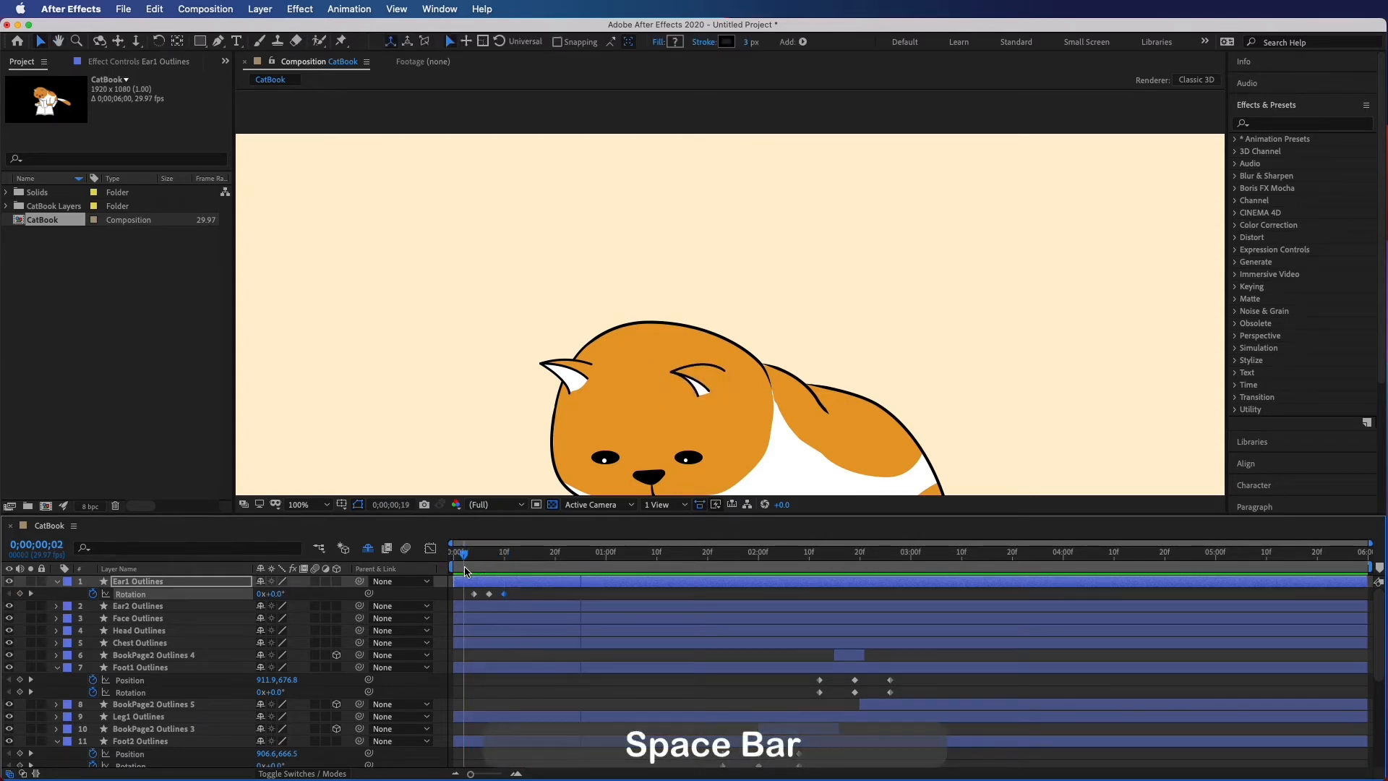
Show the Rotation of Ear2 Outlines and move its anchor point to the base of the ear
click(134, 608)
key(r)
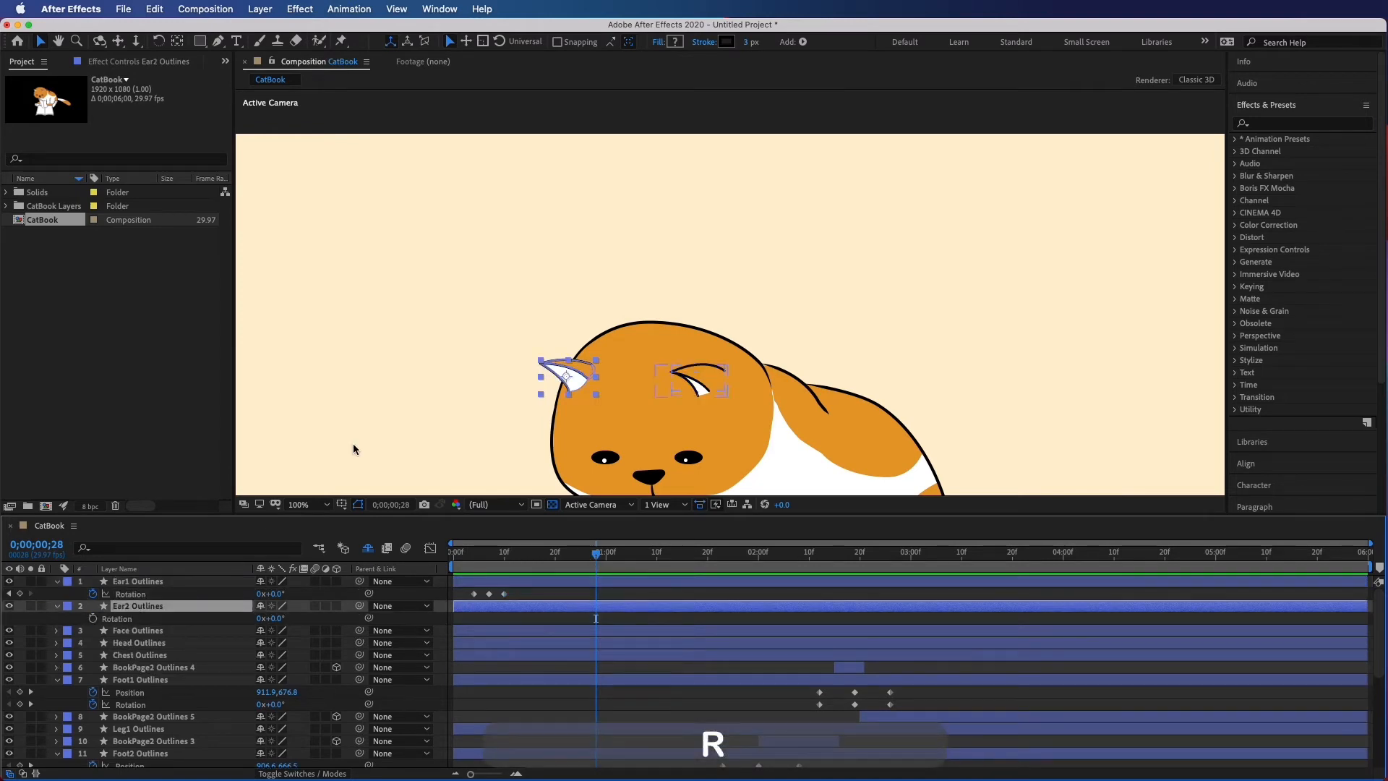
key(y)
drag(566, 373, 589, 379)
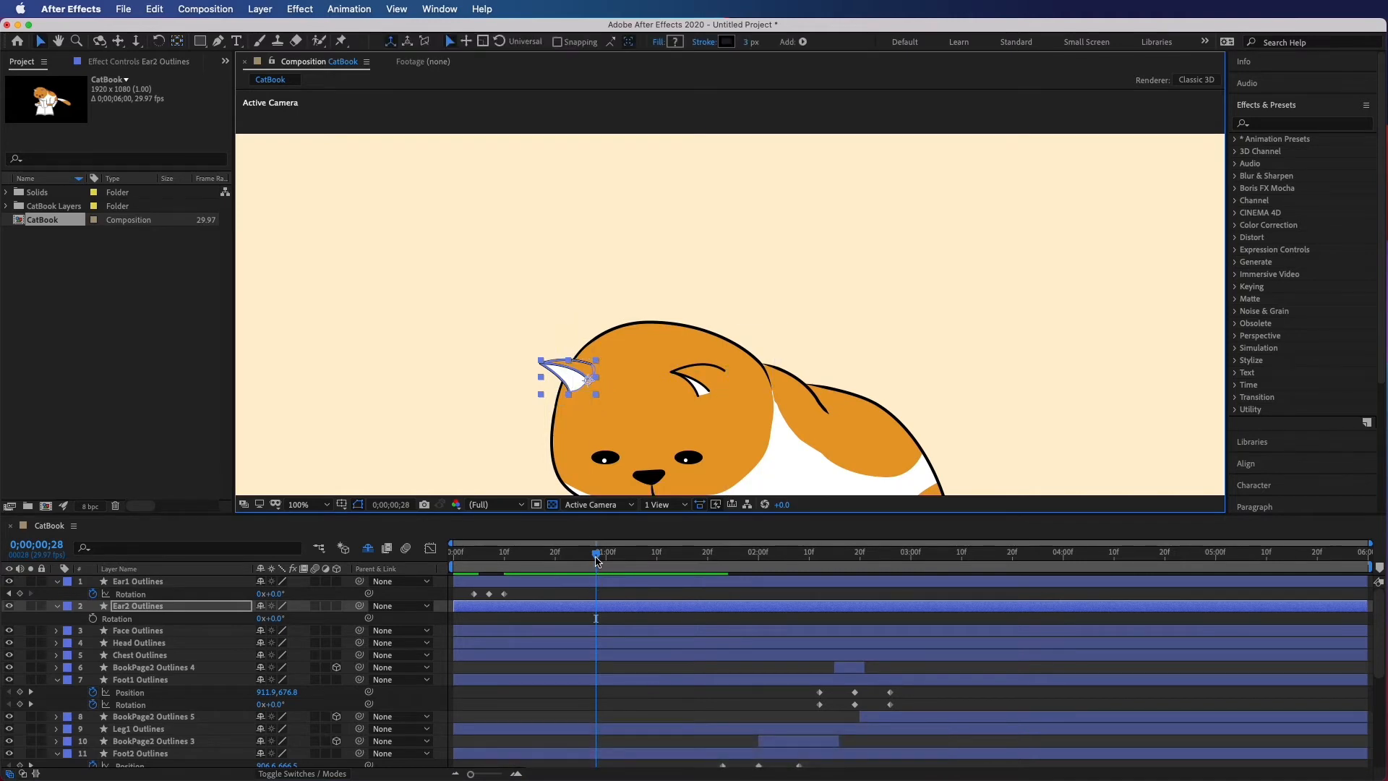
Keyframe the Ear2 Outlines Rotation at 0;00;00;14 and set it to -5° at 0;00;00;18
drag(596, 560, 524, 558)
click(94, 619)
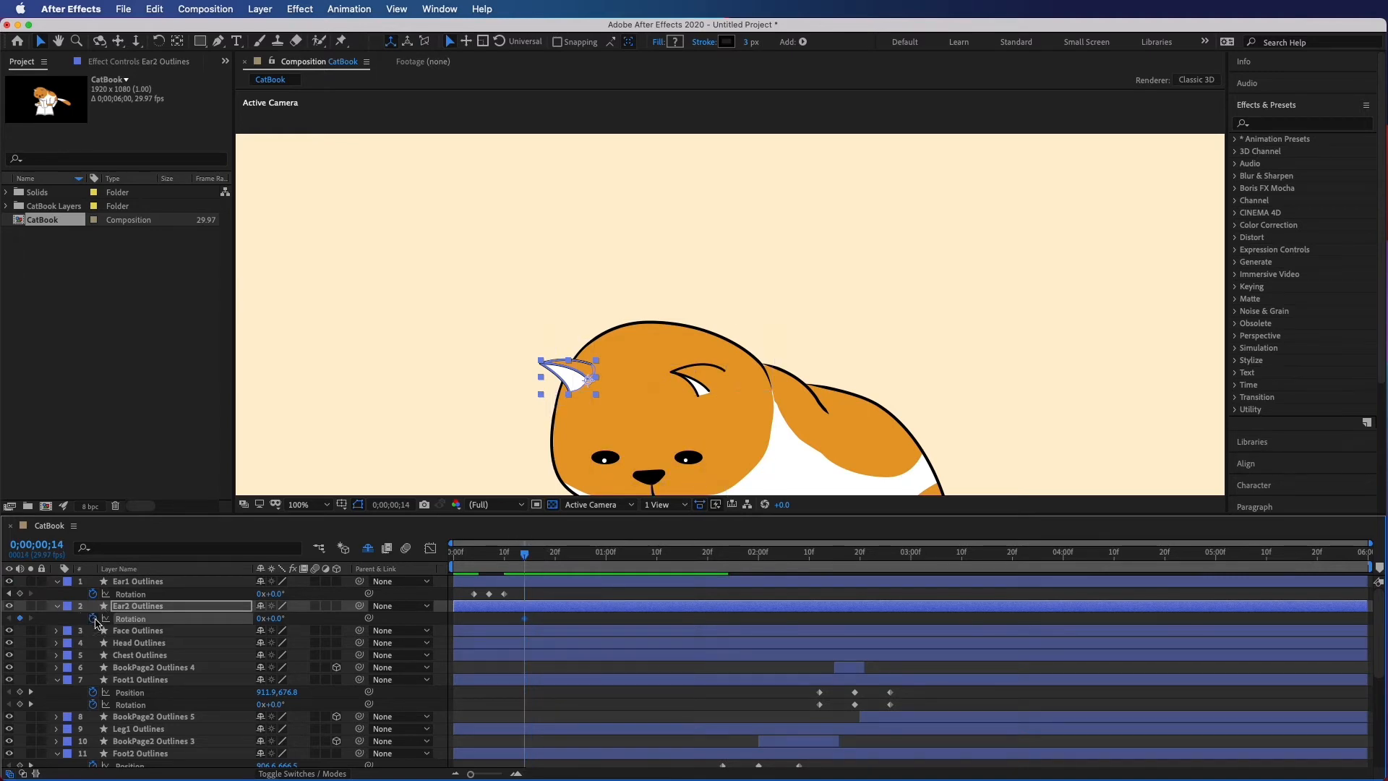
drag(526, 559, 546, 559)
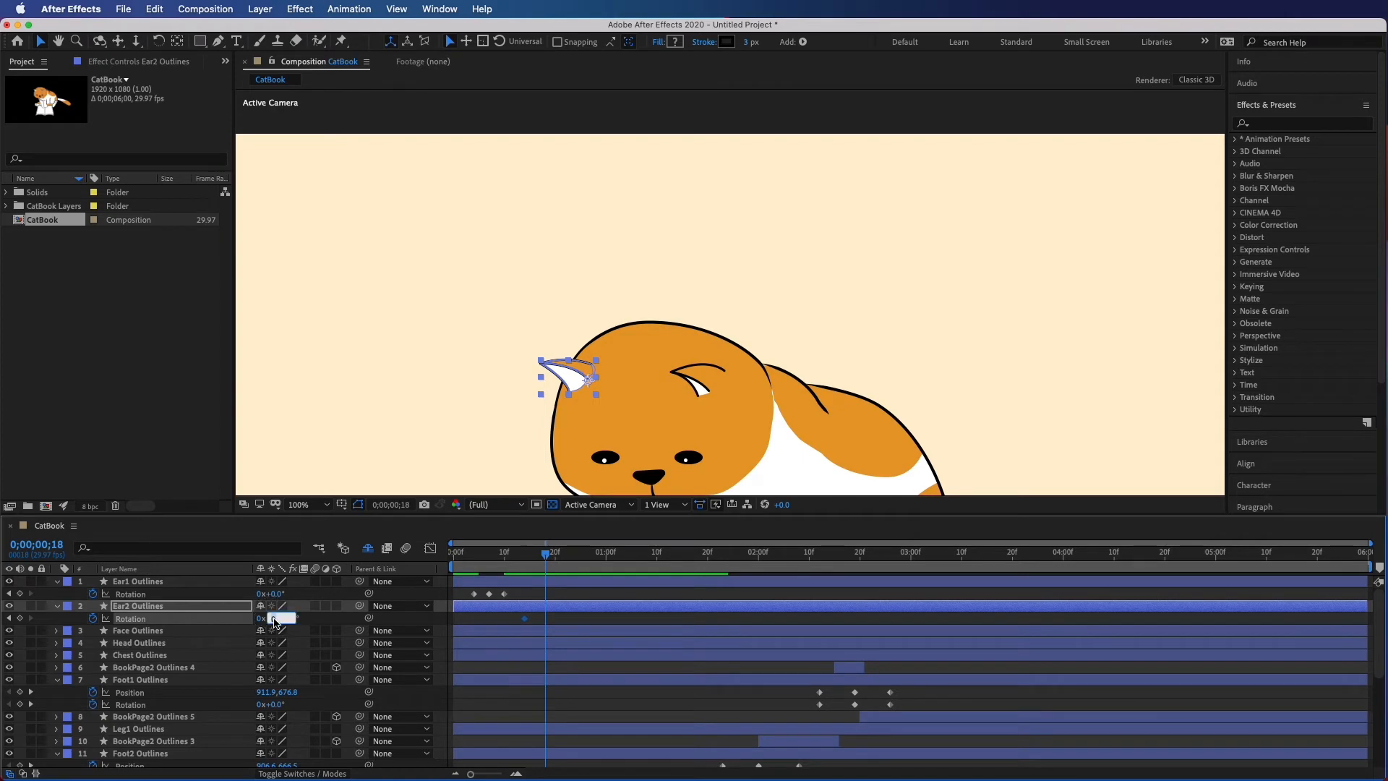
text(-5)
key(Return)
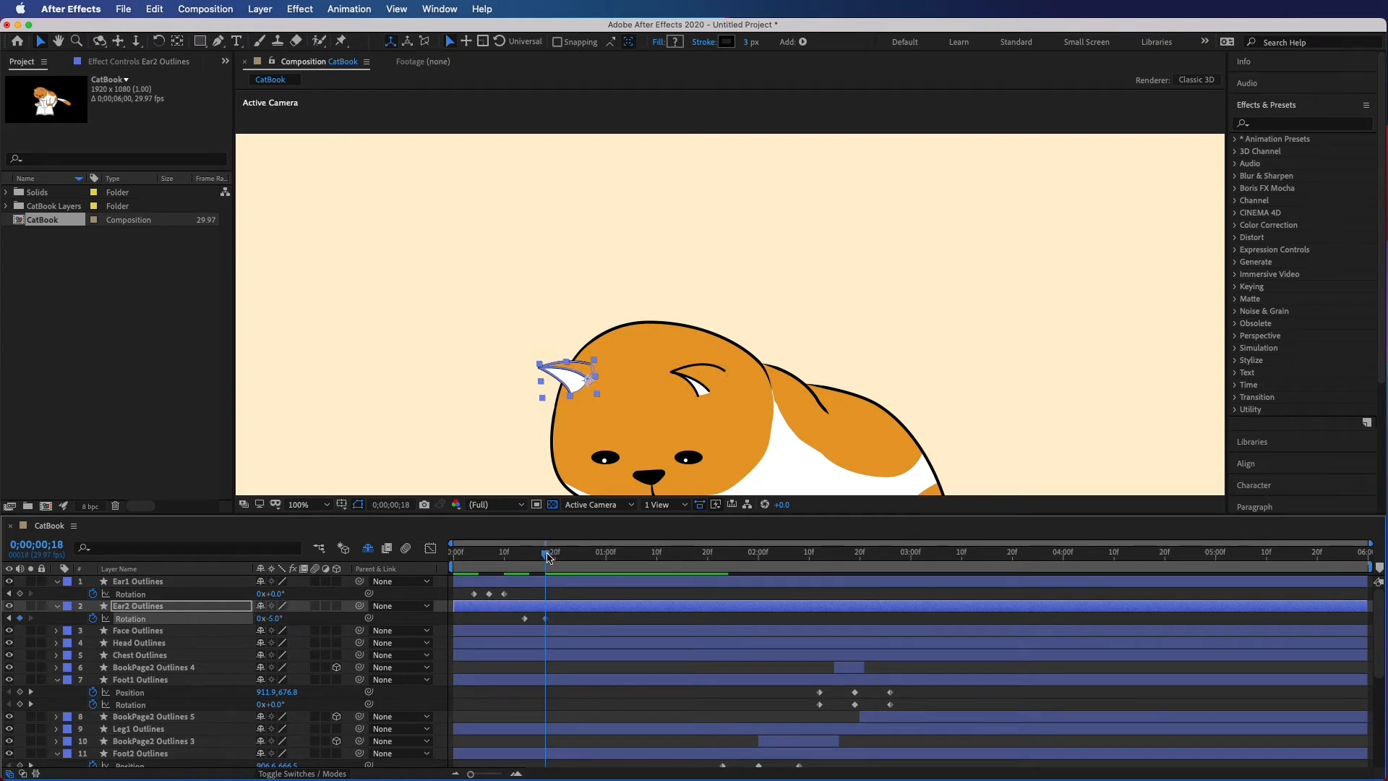
Add a third Ear2 Outlines Rotation keyframe of 0° a few frames after the -5° one and preview the ear twitch
drag(548, 557, 566, 555)
text(0)
key(Return)
key(space)
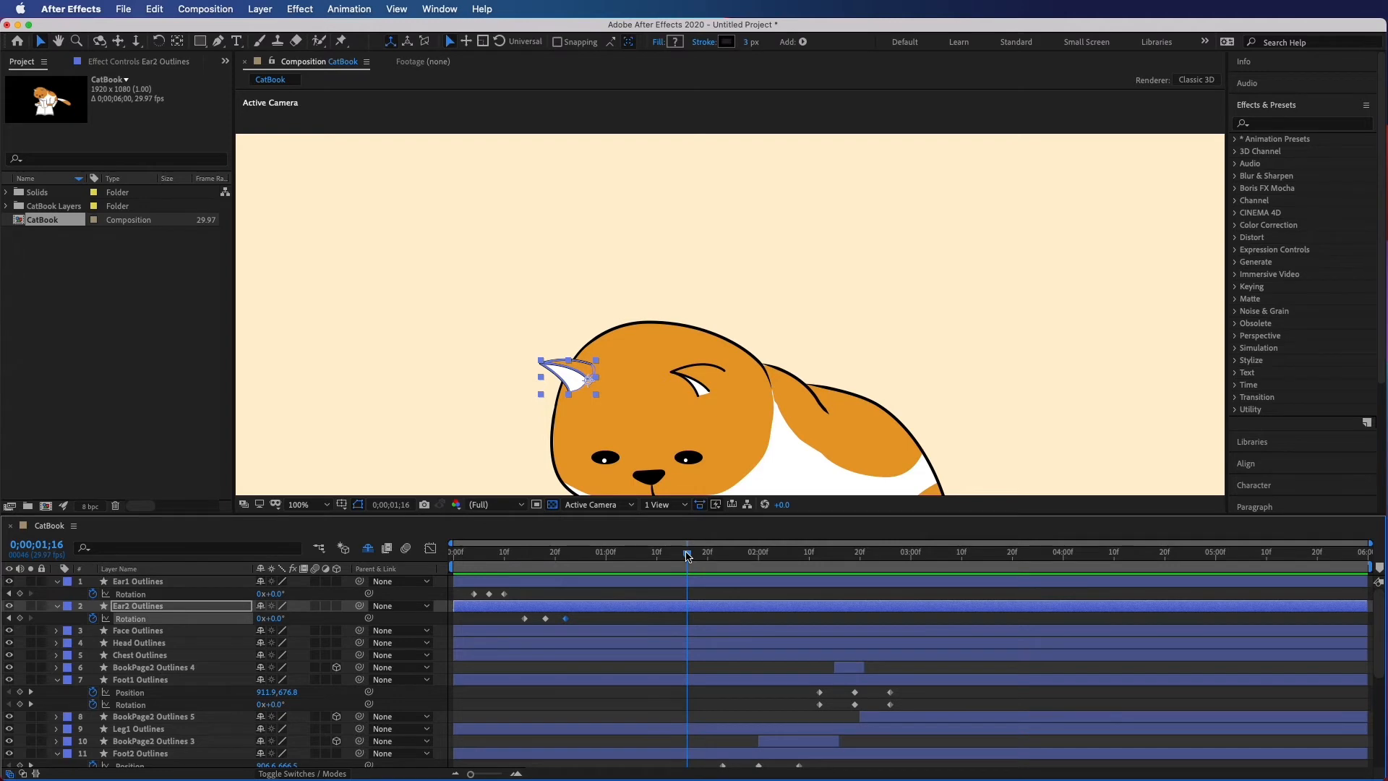
Collapse both ear layers and parent Ear1 Outlines, Ear2 Outlines and Face Outlines to Head Outlines
key(comma)
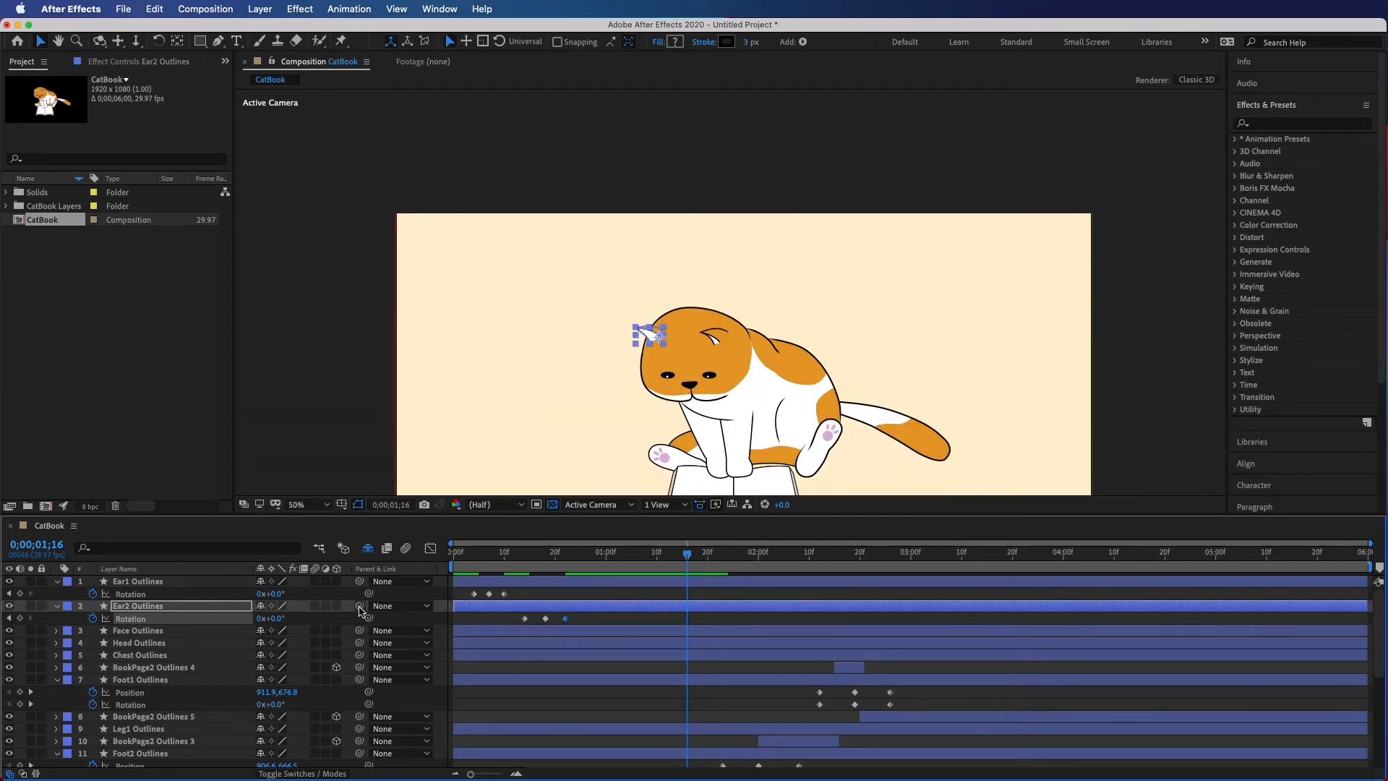
click(57, 606)
click(57, 582)
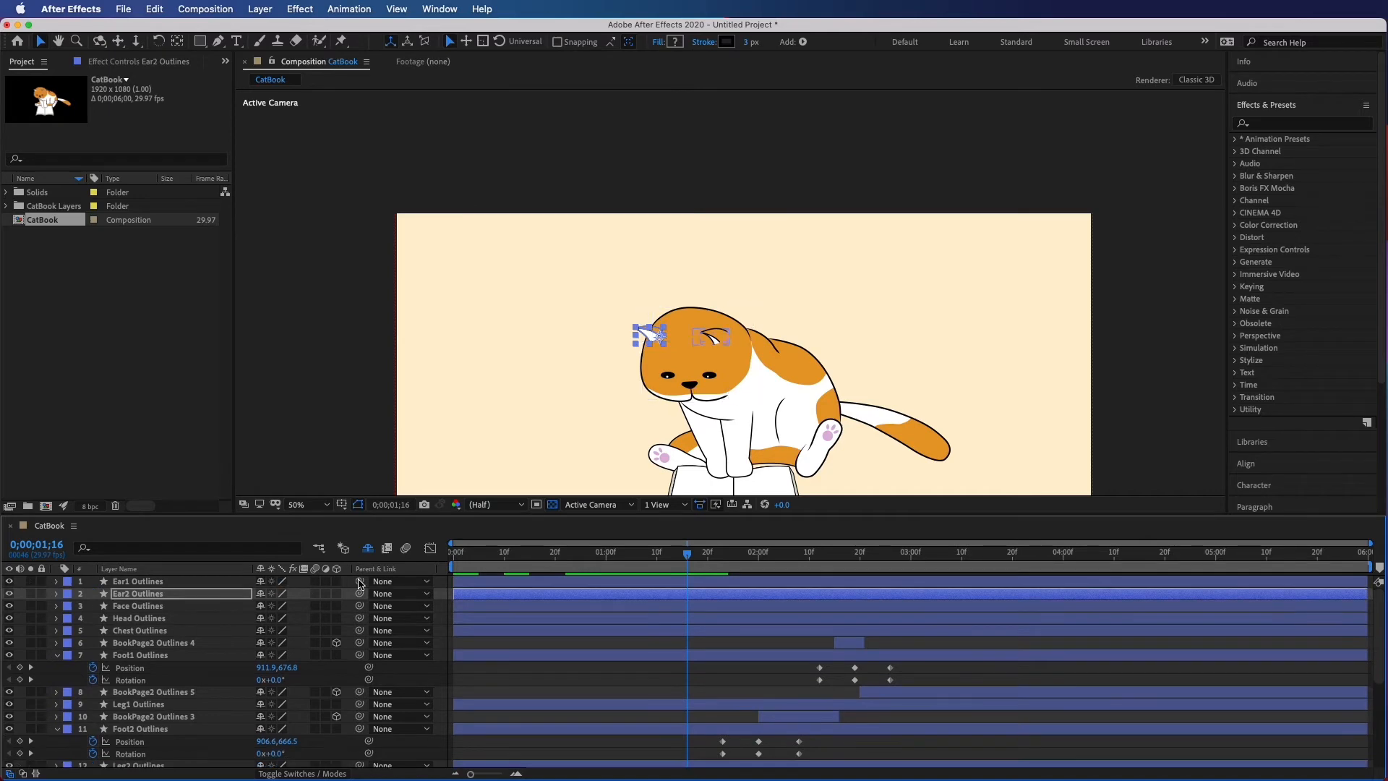
drag(361, 584, 186, 619)
drag(361, 594, 182, 620)
click(155, 607)
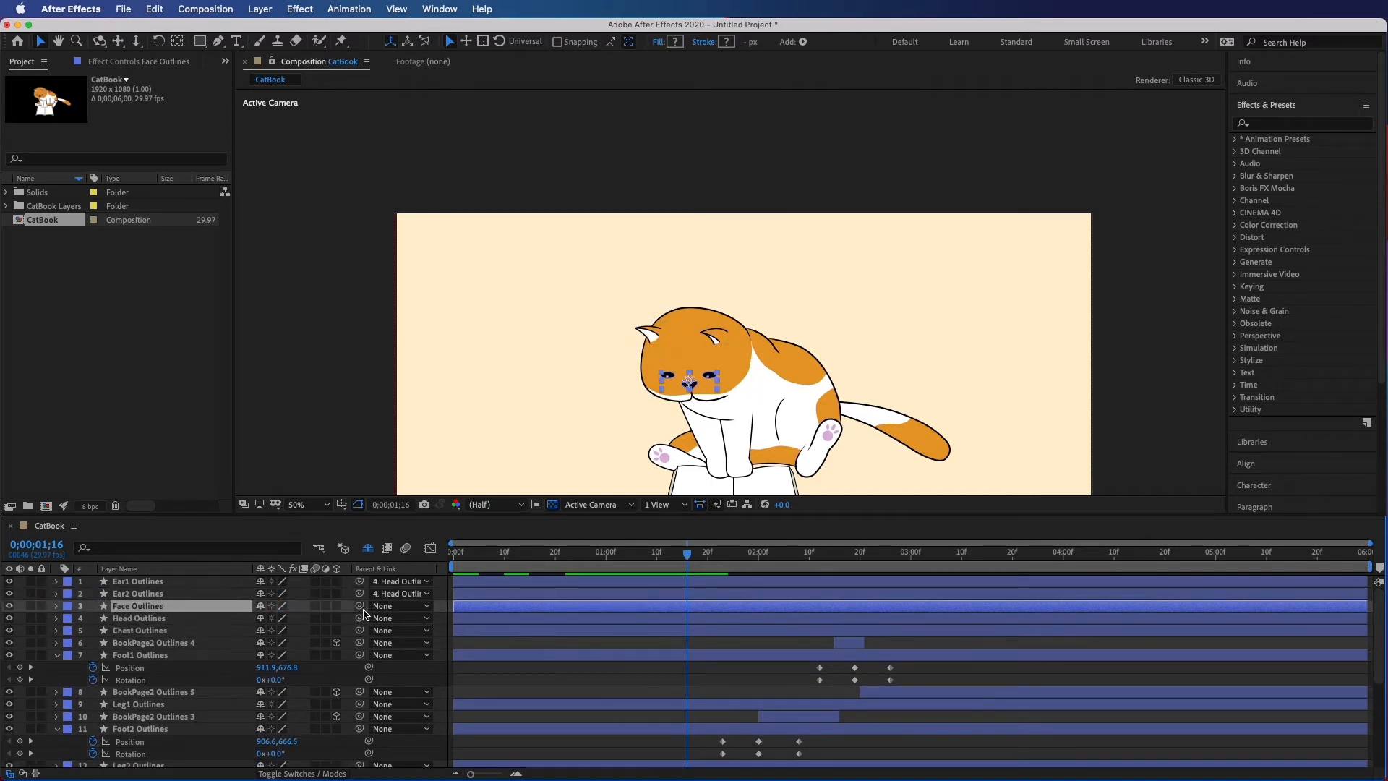
drag(360, 607, 185, 619)
Move the anchor point of Head Outlines from the head's centre down to the chin
key(y)
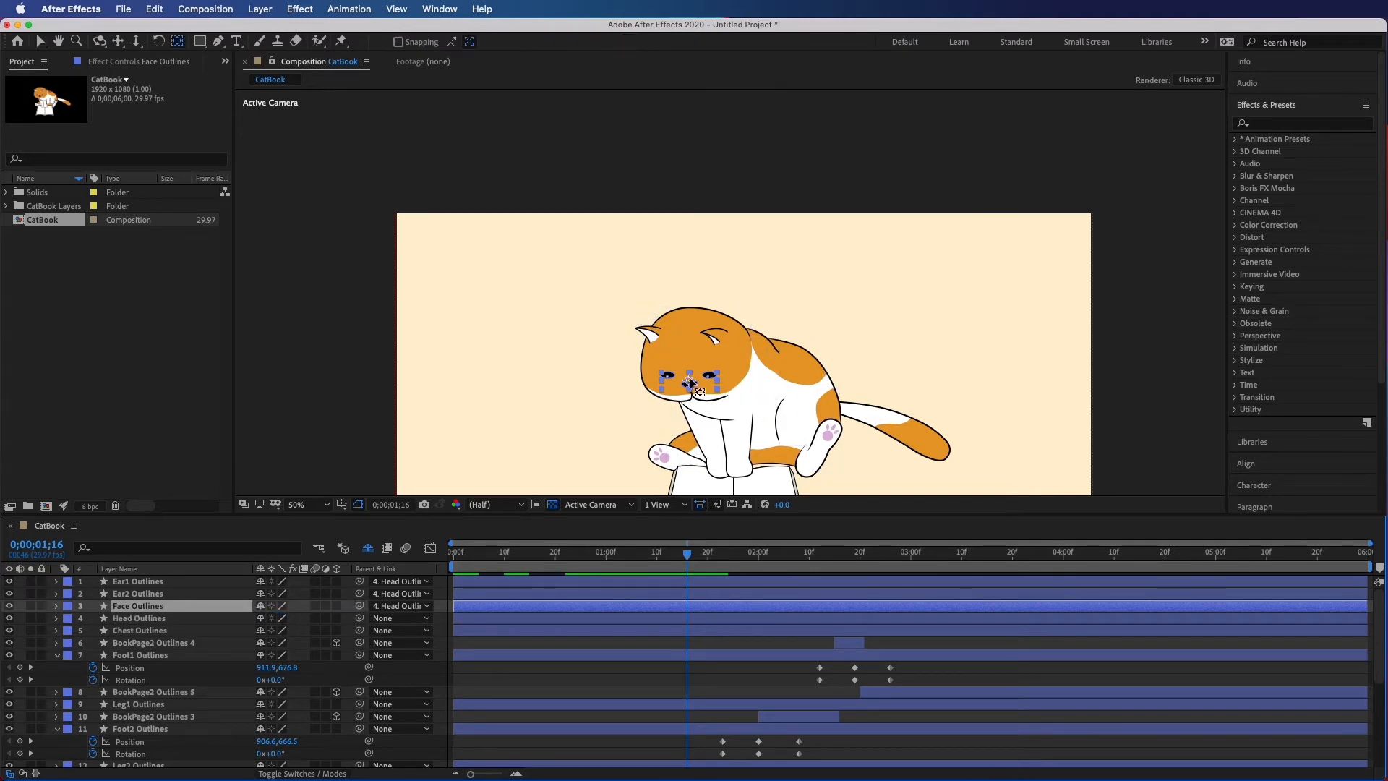
click(698, 356)
key(y)
drag(698, 356, 691, 397)
key(v)
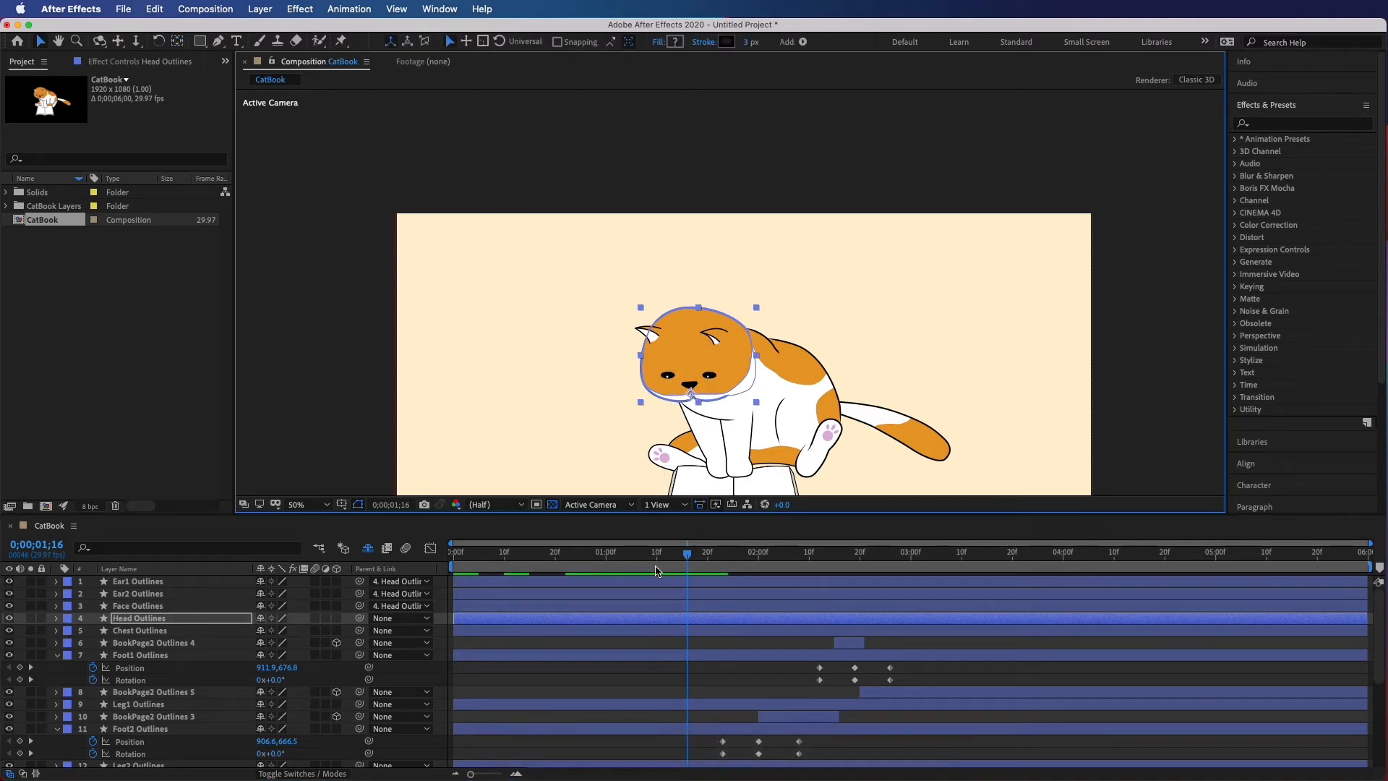
At 0;00;01;00, keyframe the Head Outlines Rotation and set it to -3°
click(607, 568)
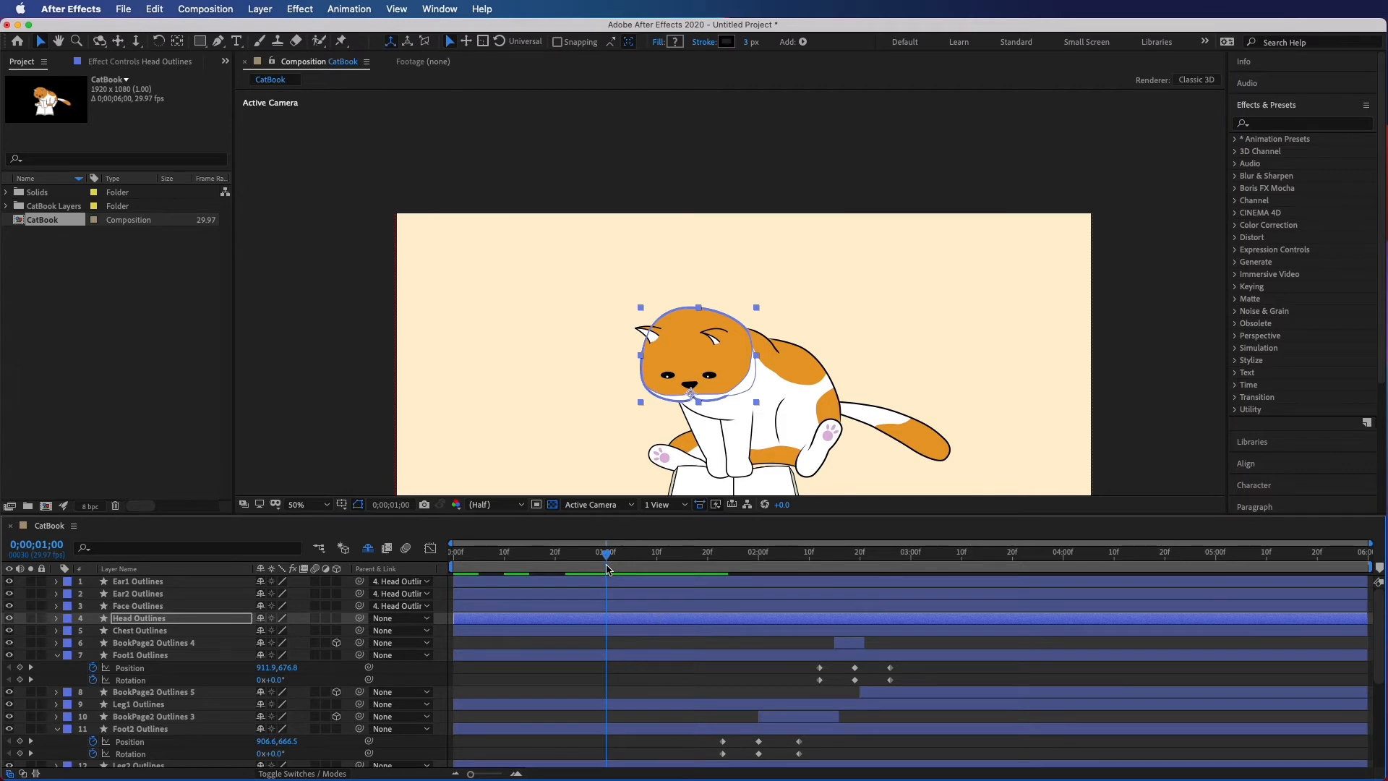
key(r)
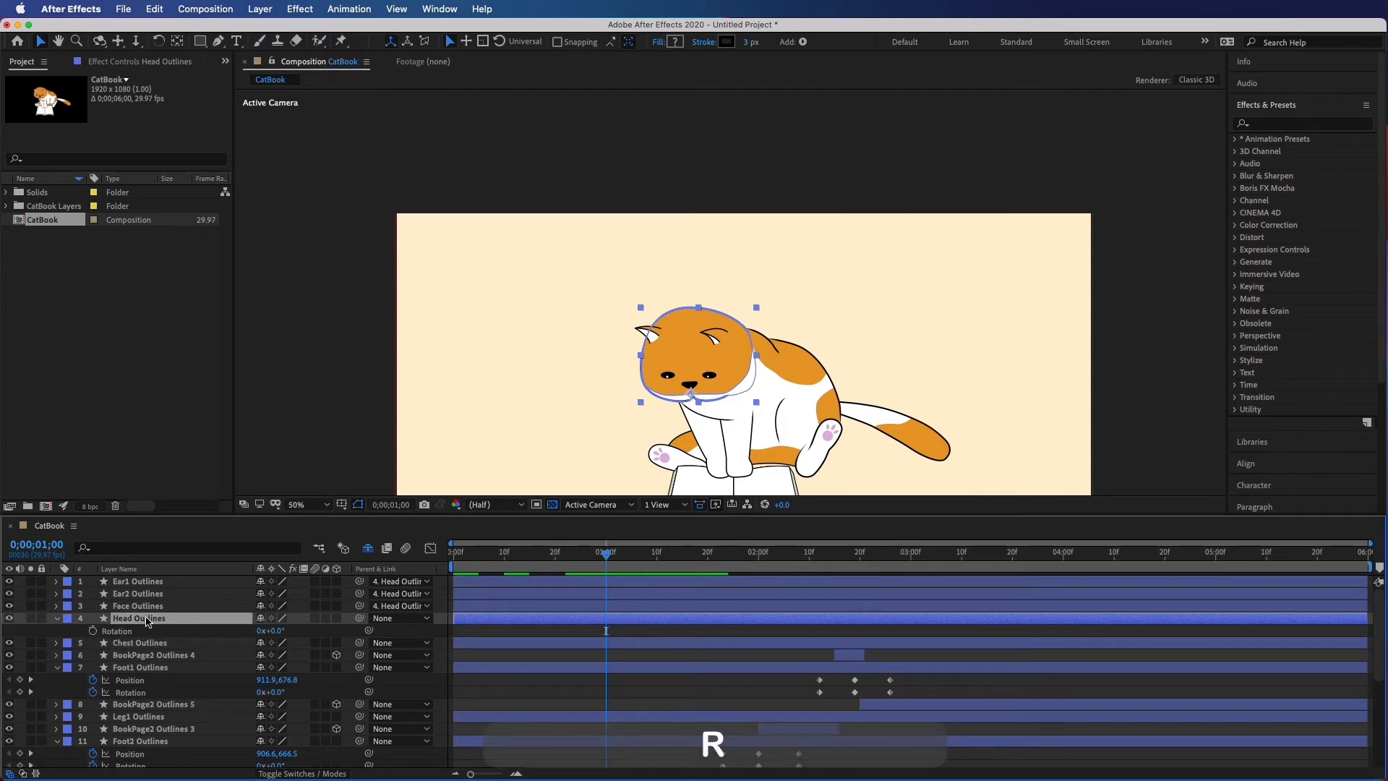
click(93, 631)
click(274, 631)
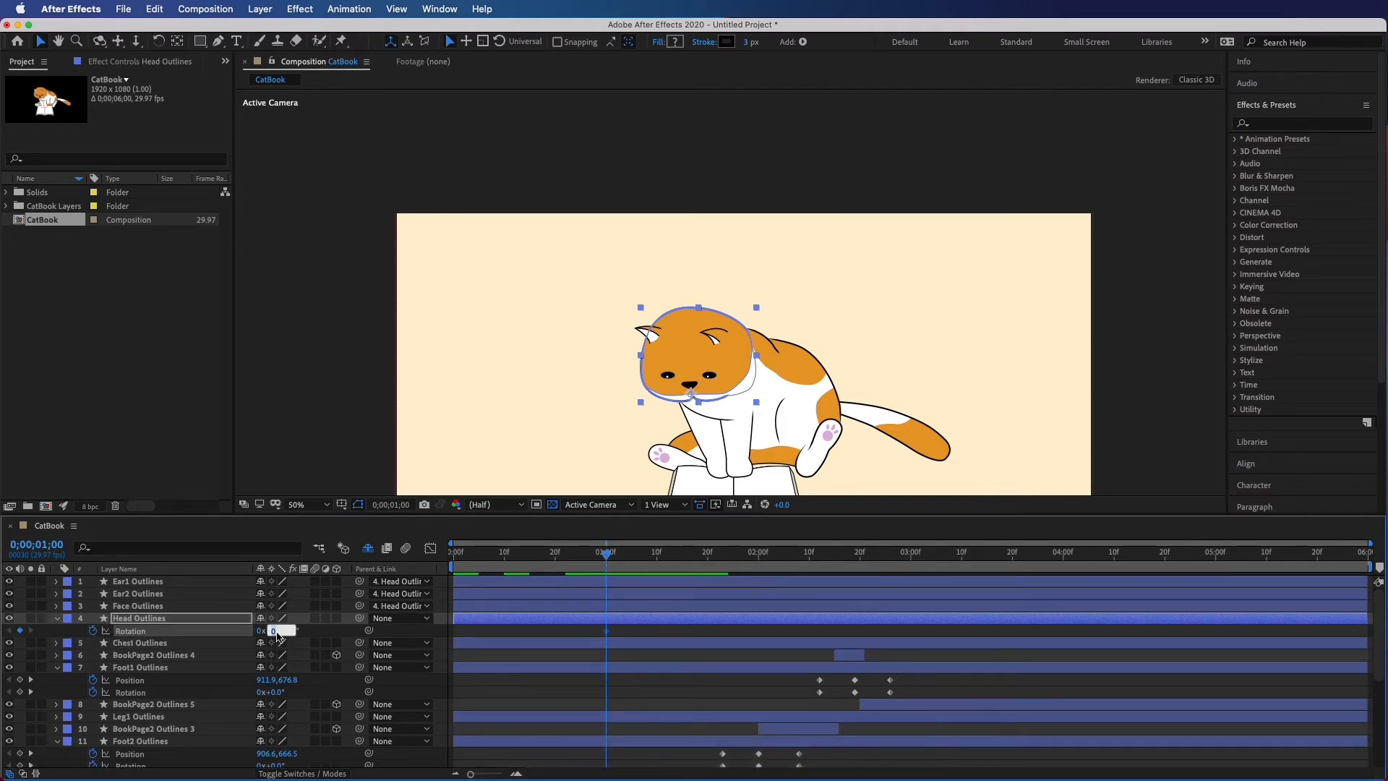
text(-3)
key(Return)
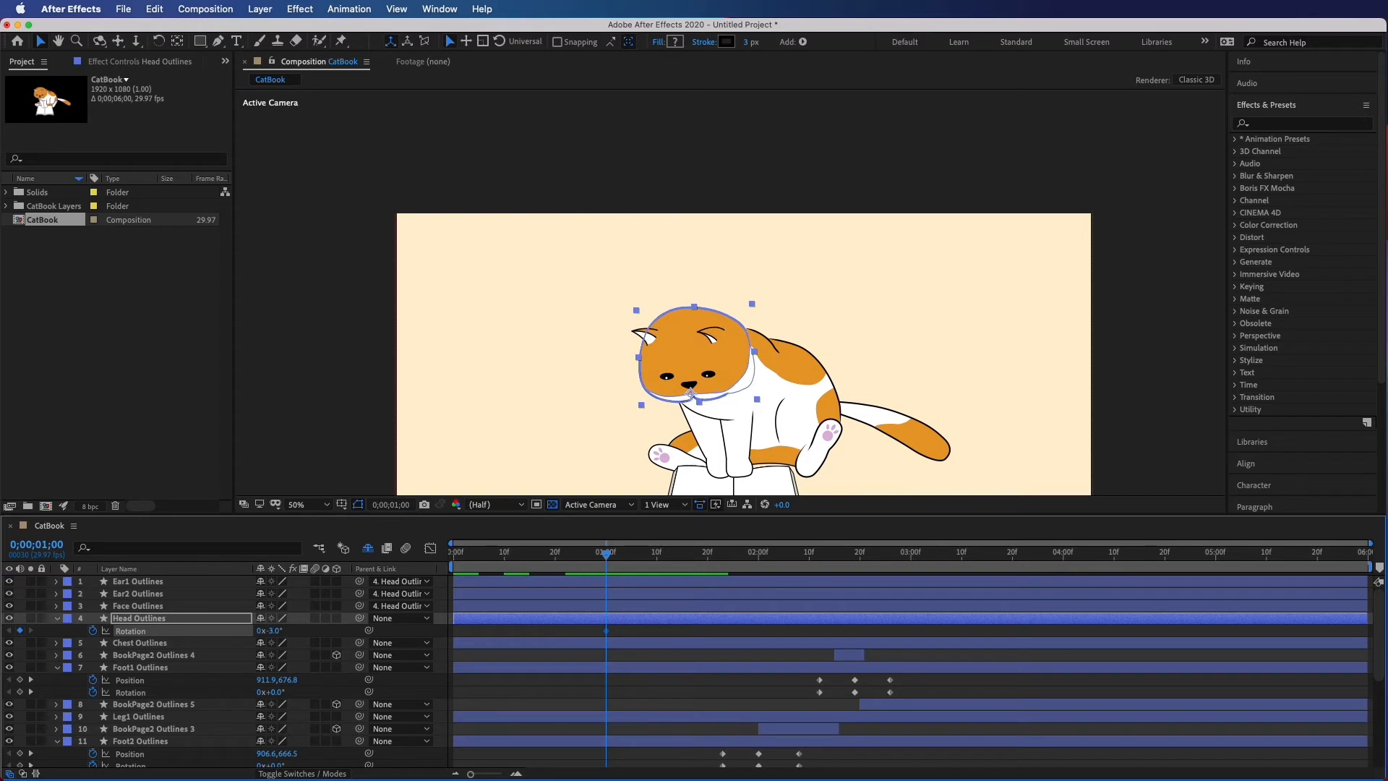
Keyframe the head tilting the opposite way at 0;00;01;15 and back to -3° at 0;00;02;00, and preview the animation
click(656, 562)
drag(658, 561, 682, 558)
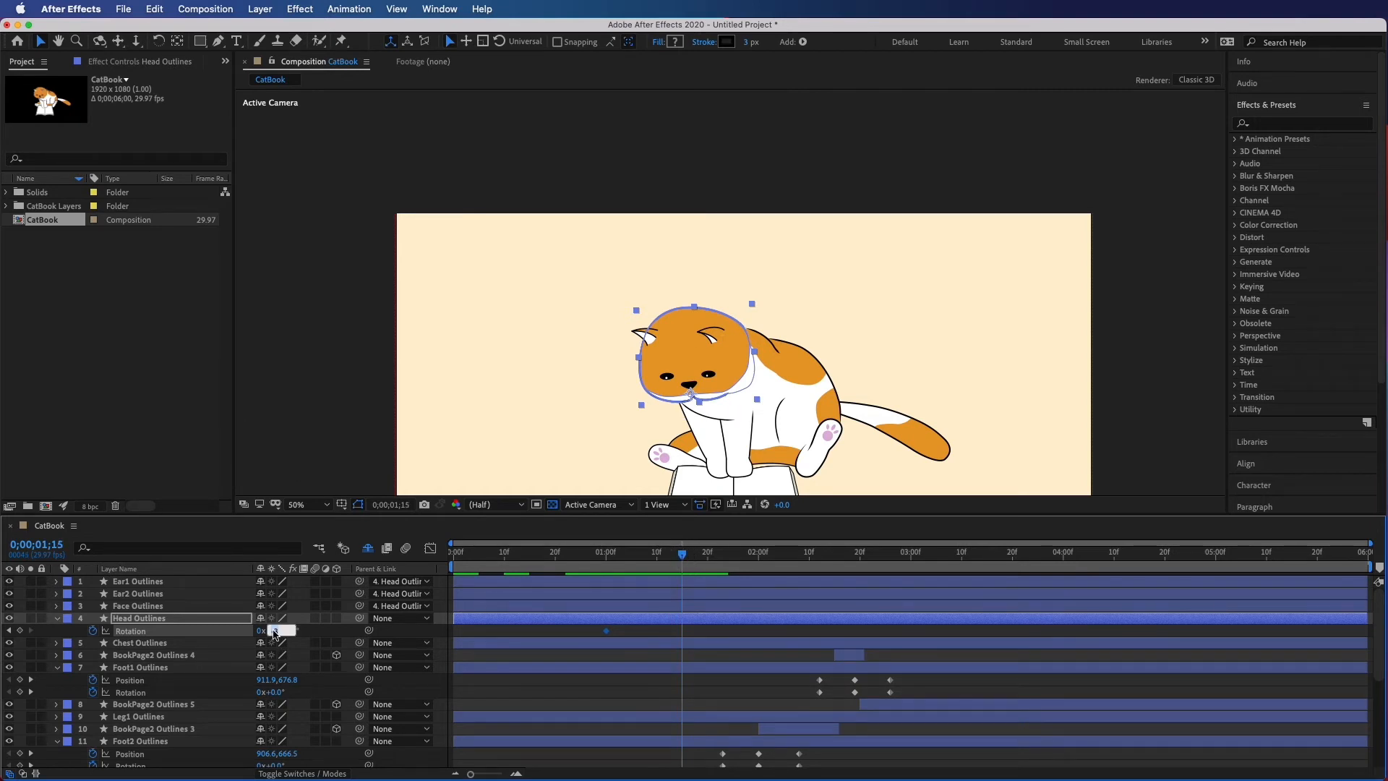
drag(685, 558, 758, 557)
click(277, 631)
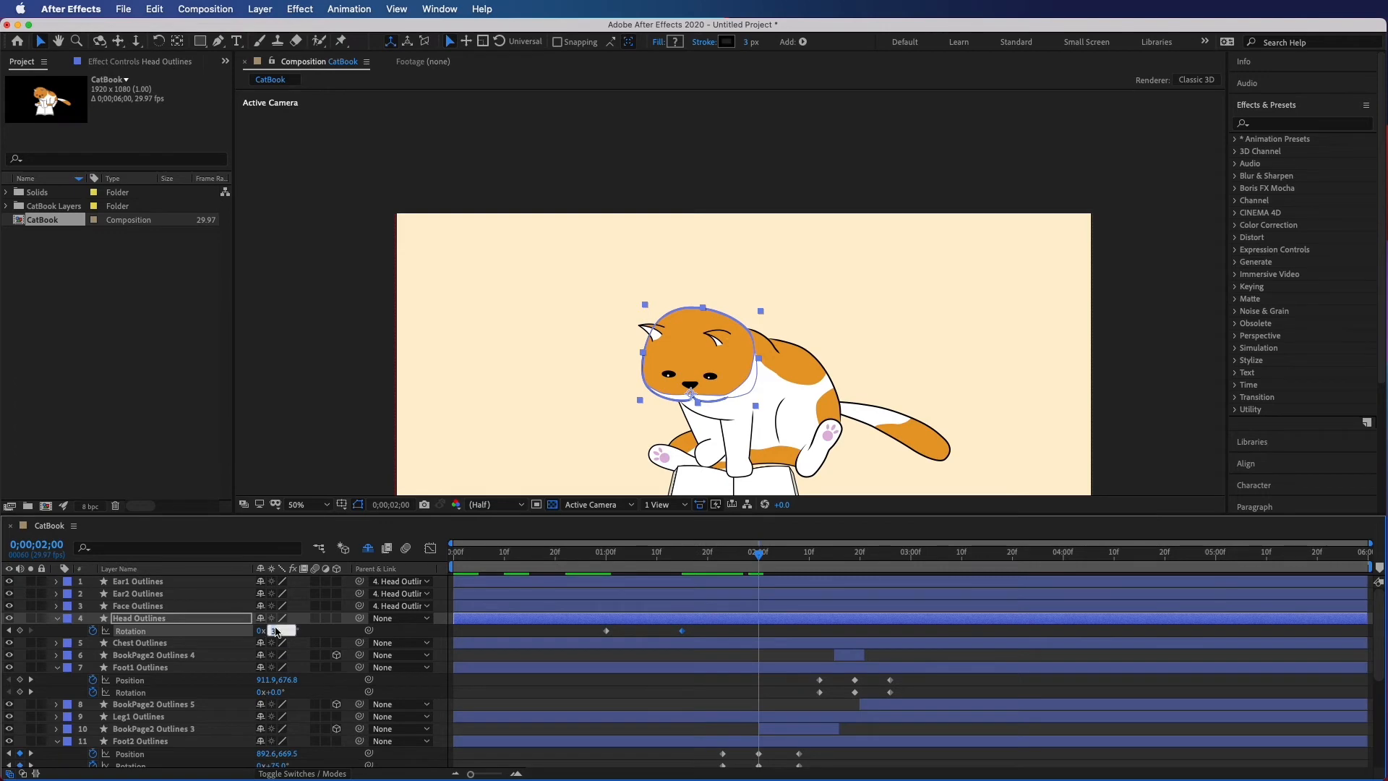
key(Return)
click(454, 562)
key(space)
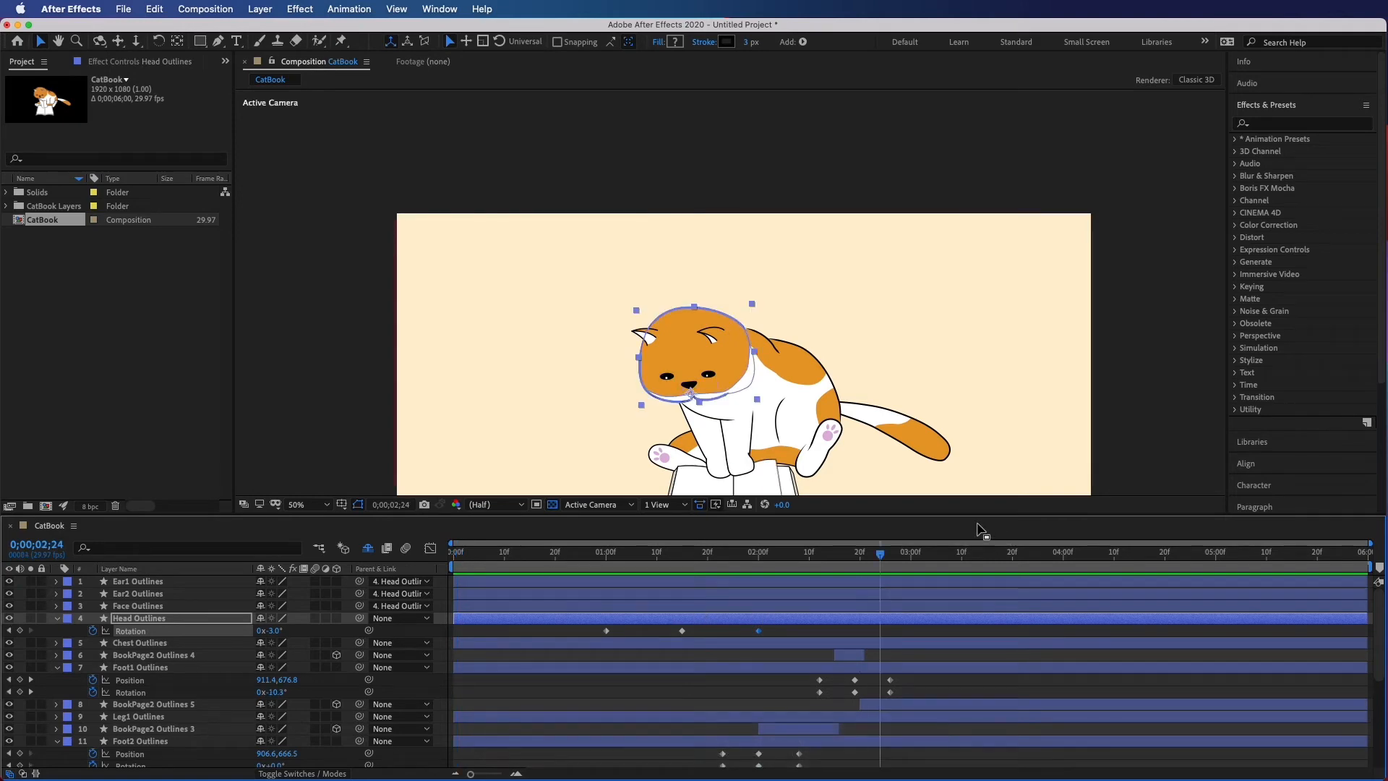
Move the anchor point of Tail Outlines to the base of the tail, where it joins the body
click(941, 454)
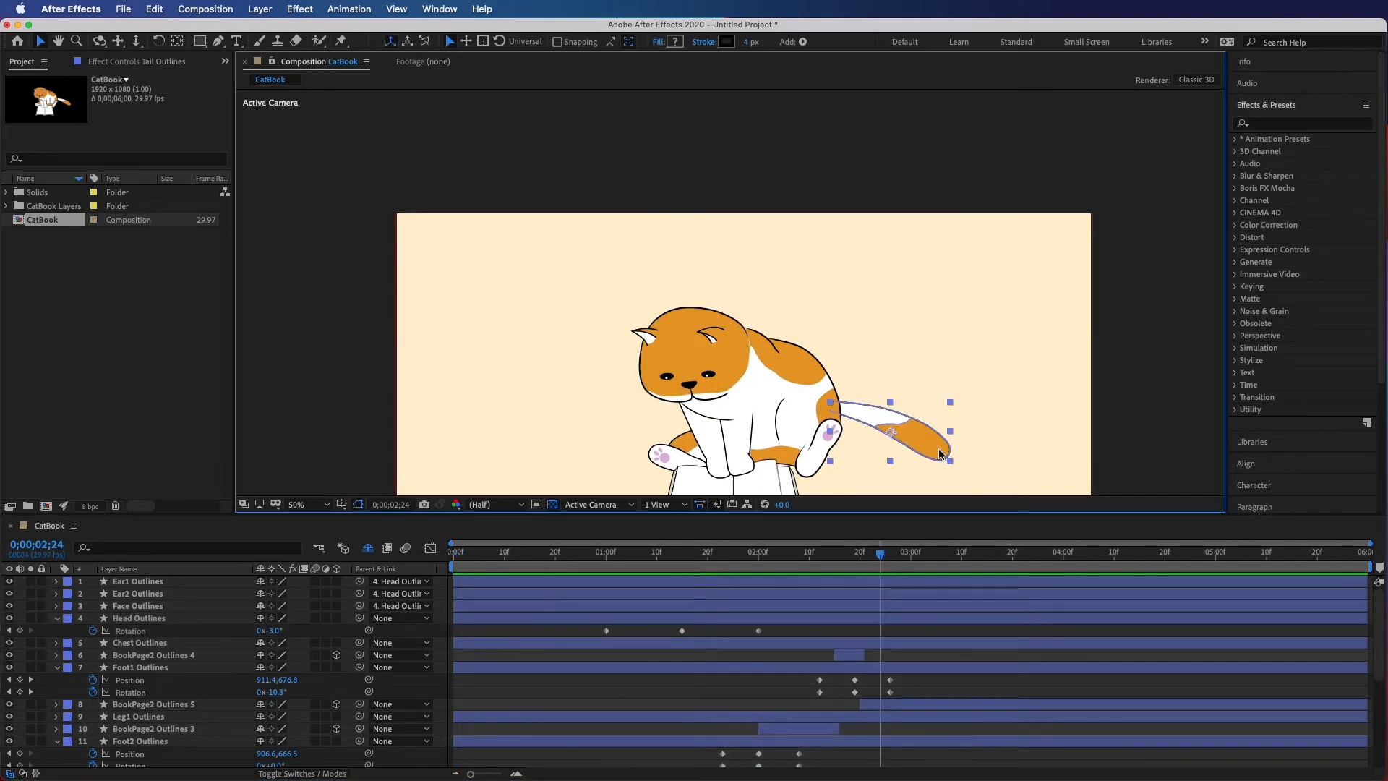
key(y)
drag(894, 435, 837, 410)
Find the CC Bend It effect and apply it to the Tail Outlines layer
scroll(217, 673, down, 5)
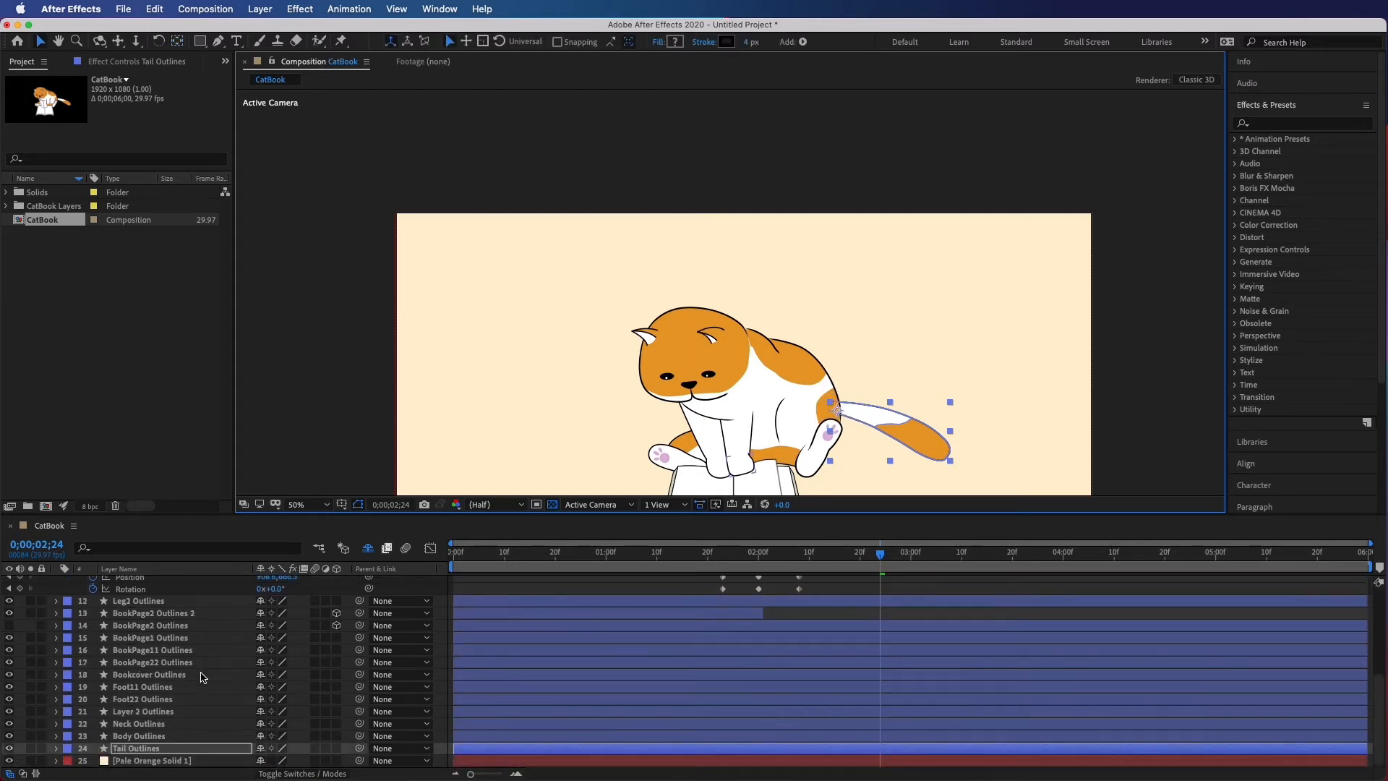
click(142, 752)
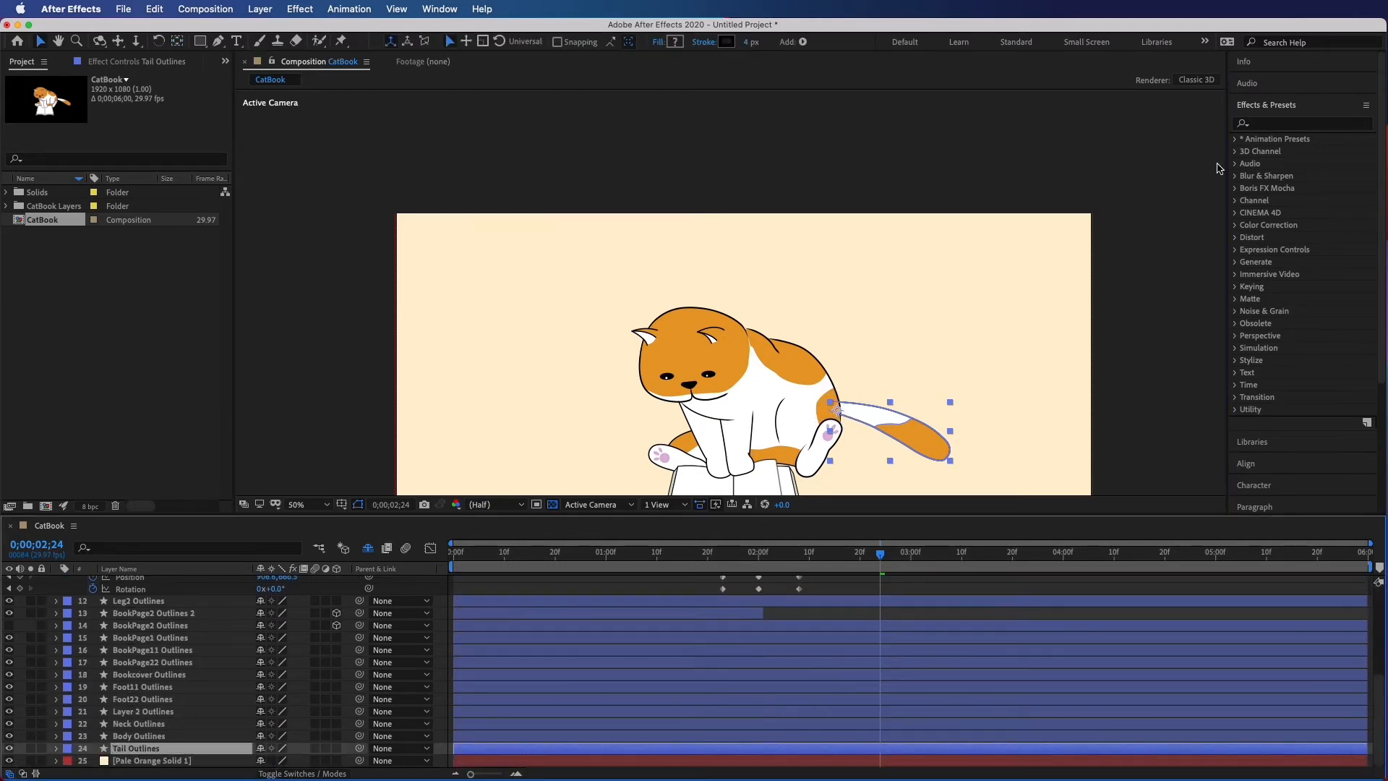
click(1274, 125)
text(cc )
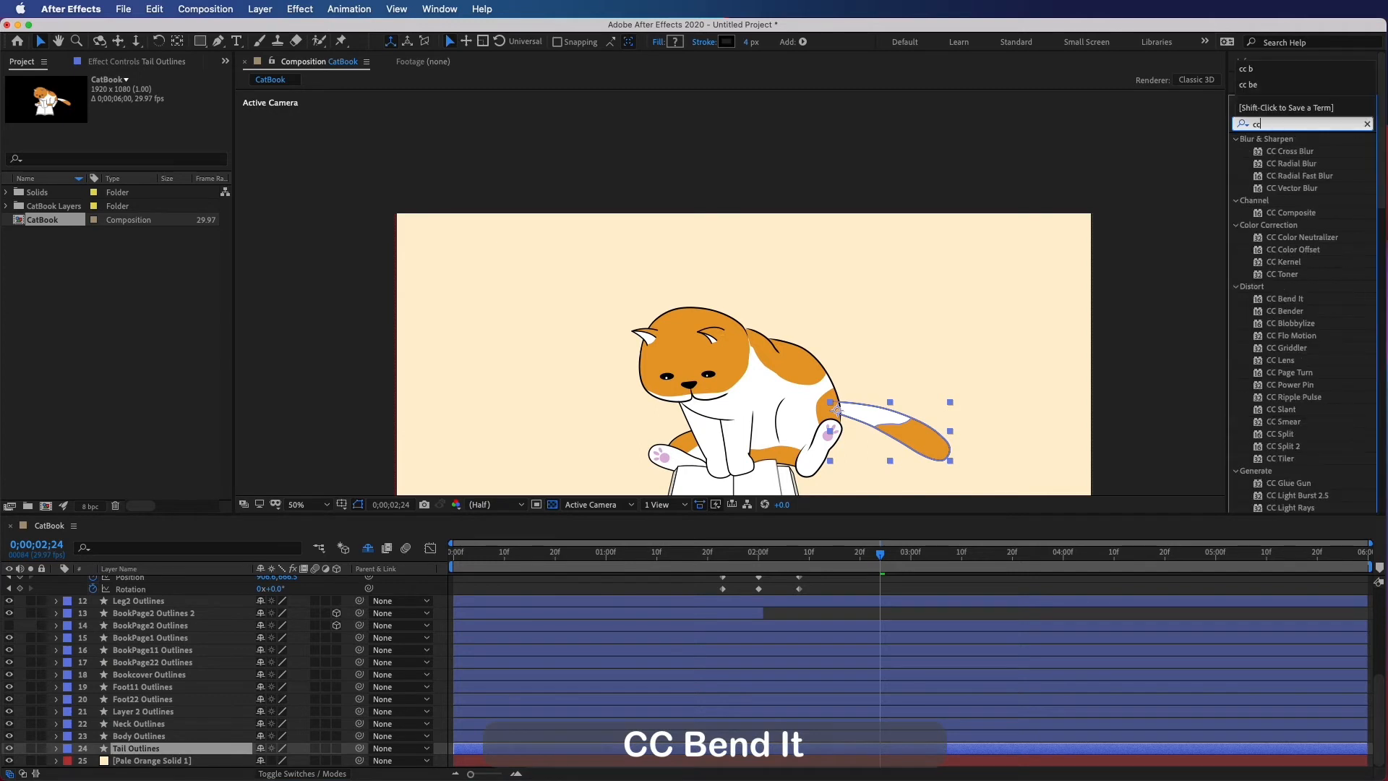
text(b)
click(1287, 151)
drag(1287, 151, 891, 416)
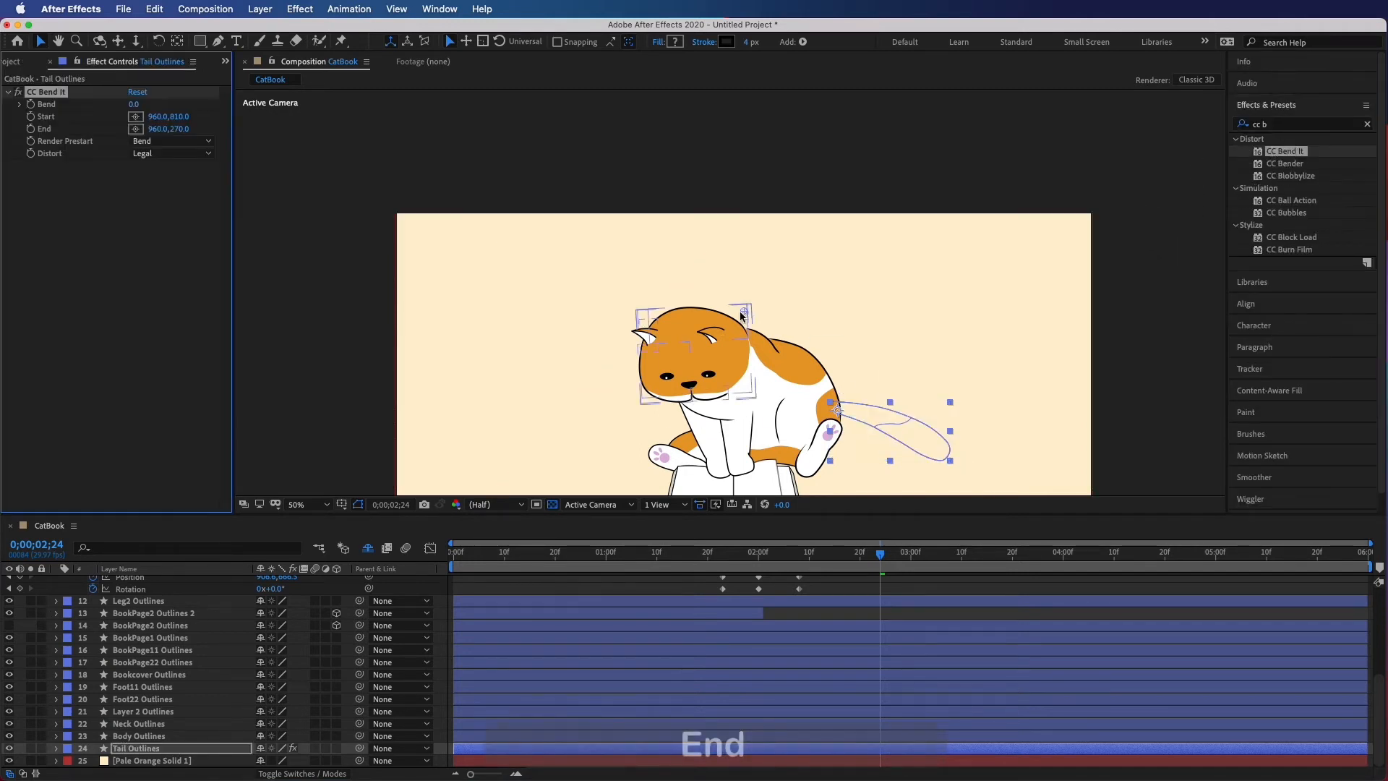
Place the CC Bend It End point past the tail tip at about 1568, 700 and the Start point at the tail base at about 1182, 532
drag(742, 316, 964, 466)
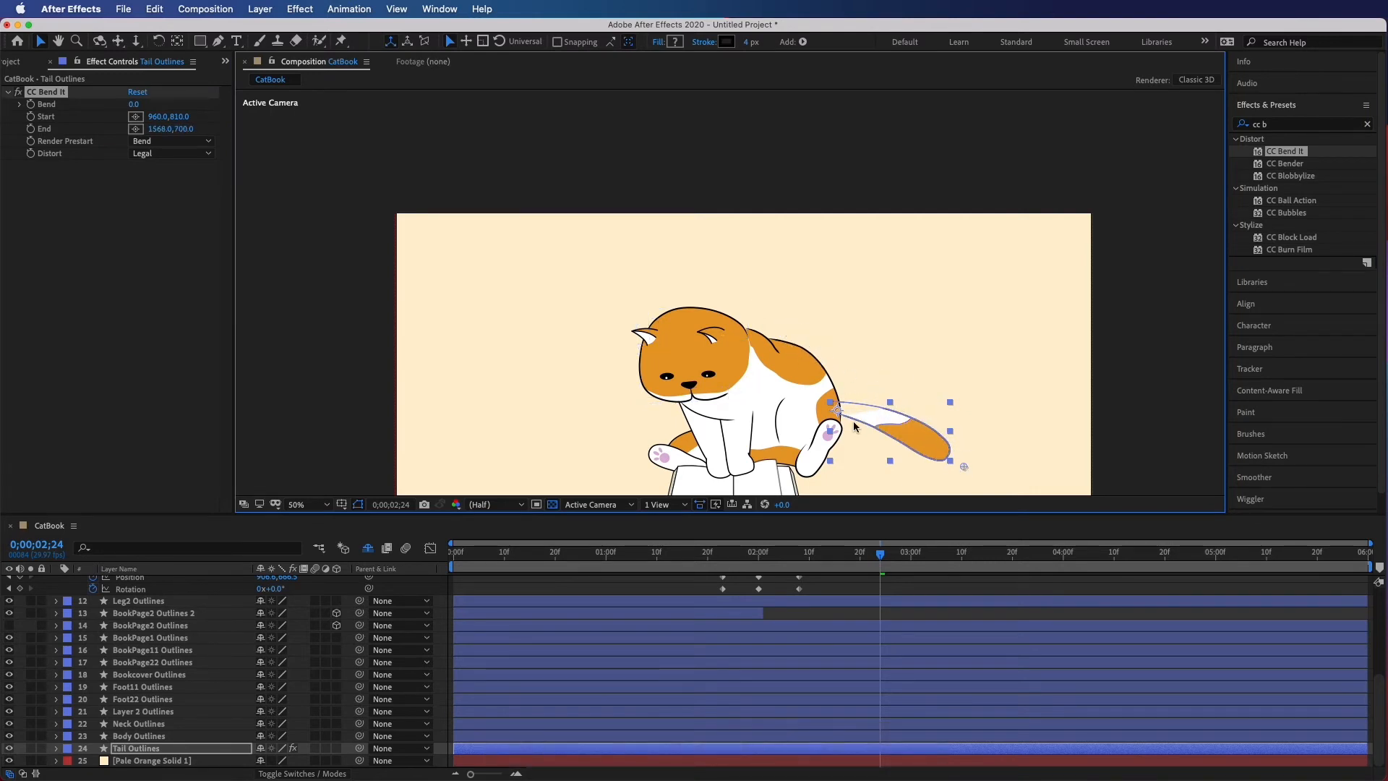
drag(877, 368, 876, 289)
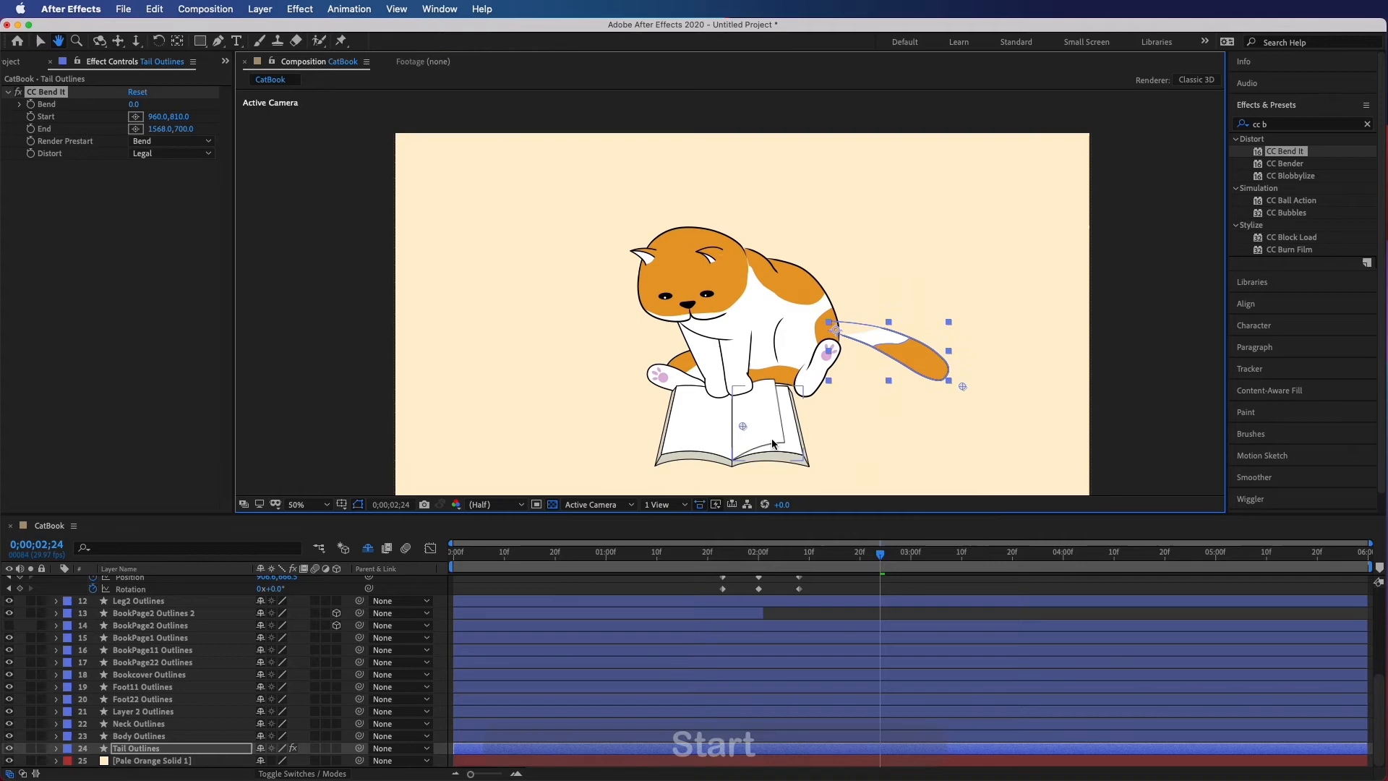
drag(744, 426, 823, 325)
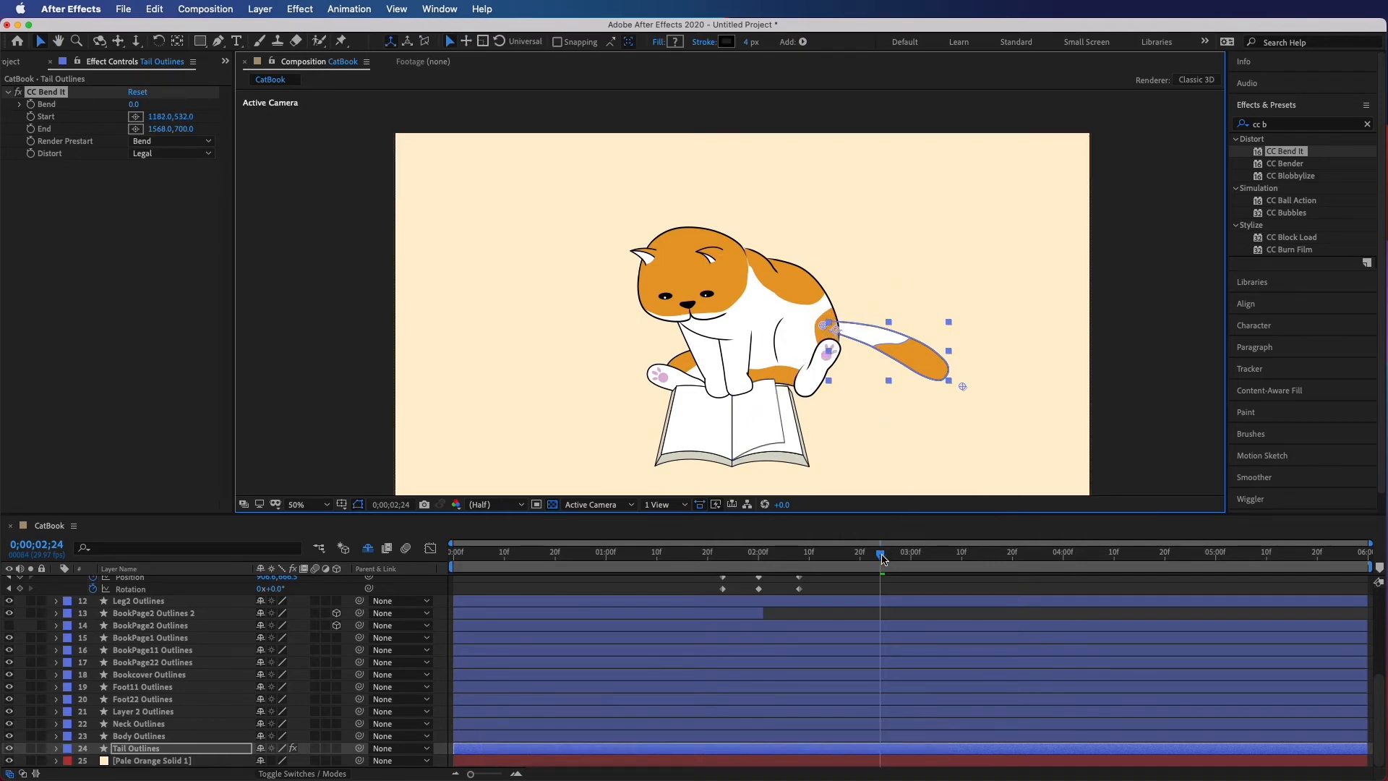
Add a keyframe for the tail's CC Bend It Bend at 0;00;03;00 and reveal the layer's keyframed properties
drag(882, 557, 913, 557)
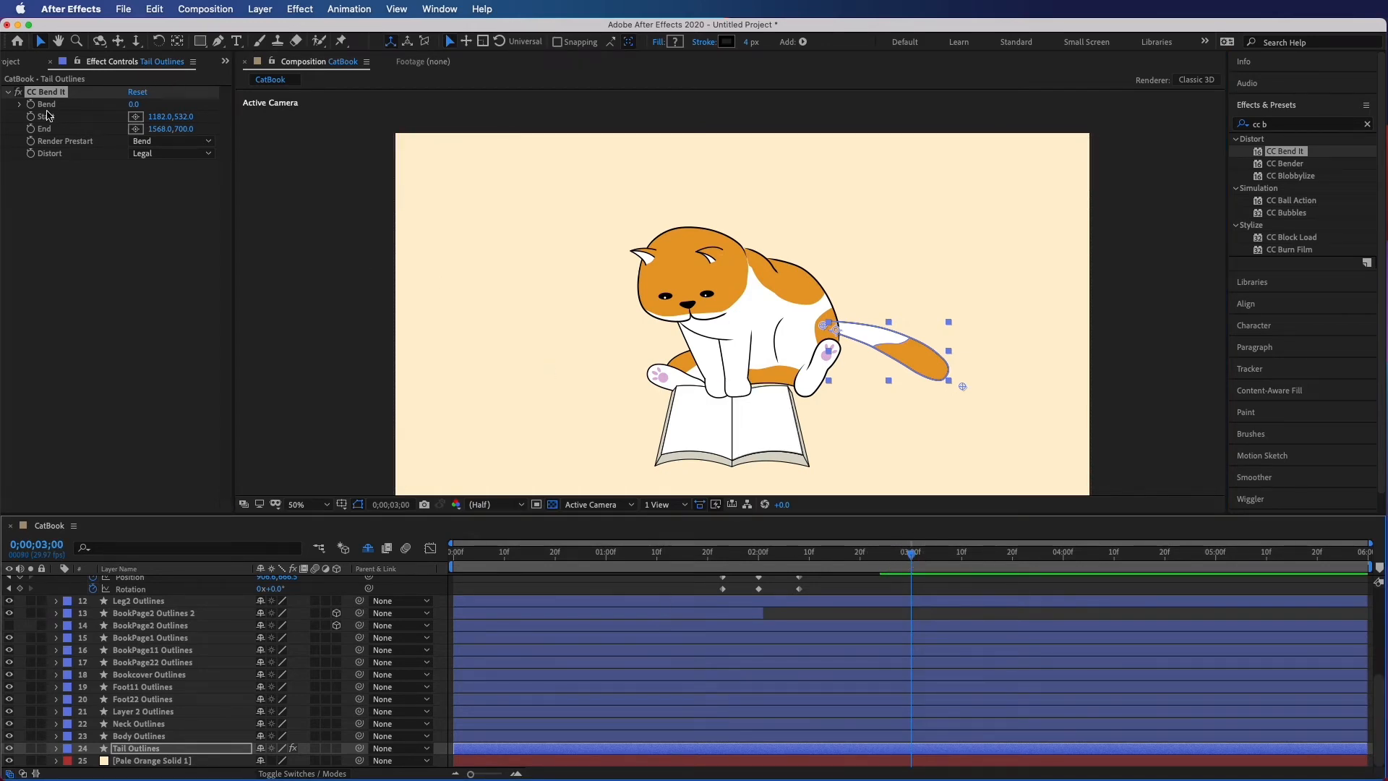
click(44, 113)
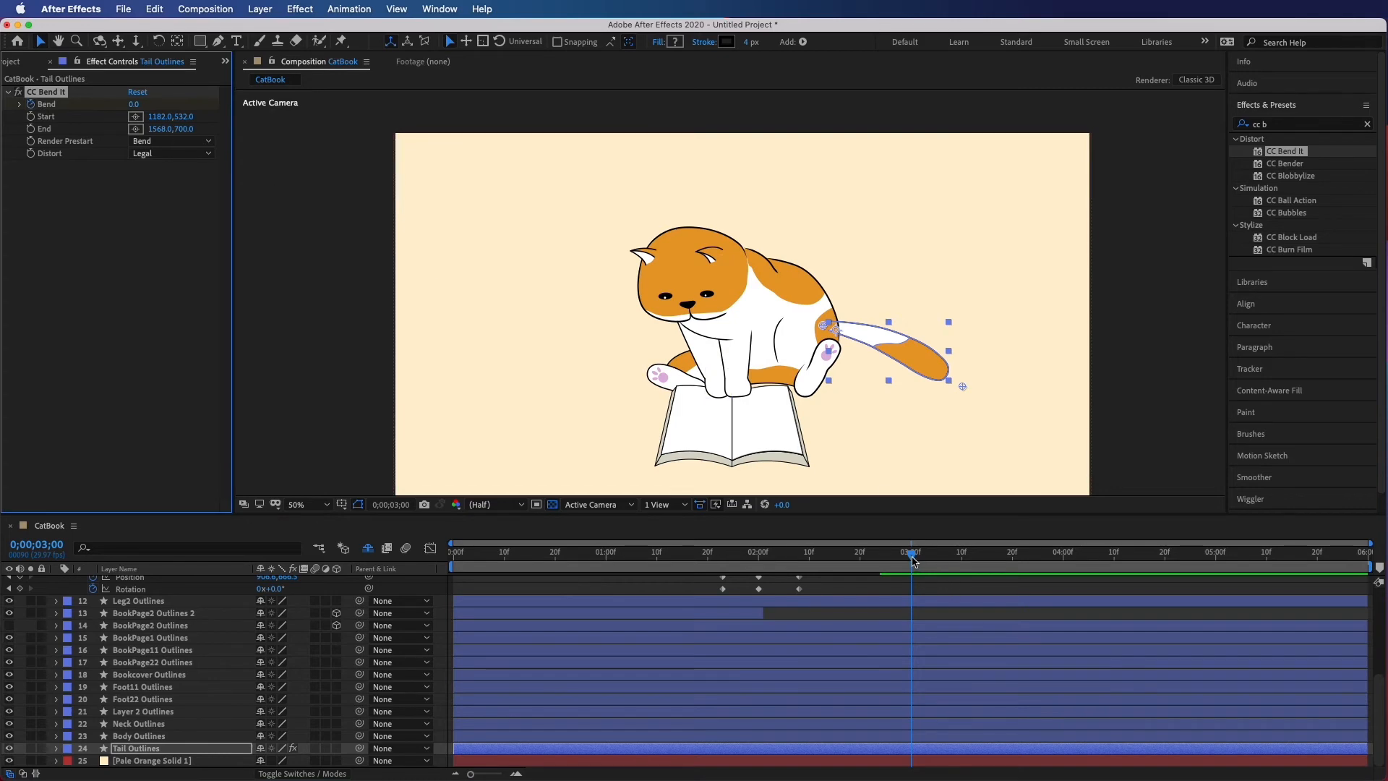
click(154, 749)
key(u)
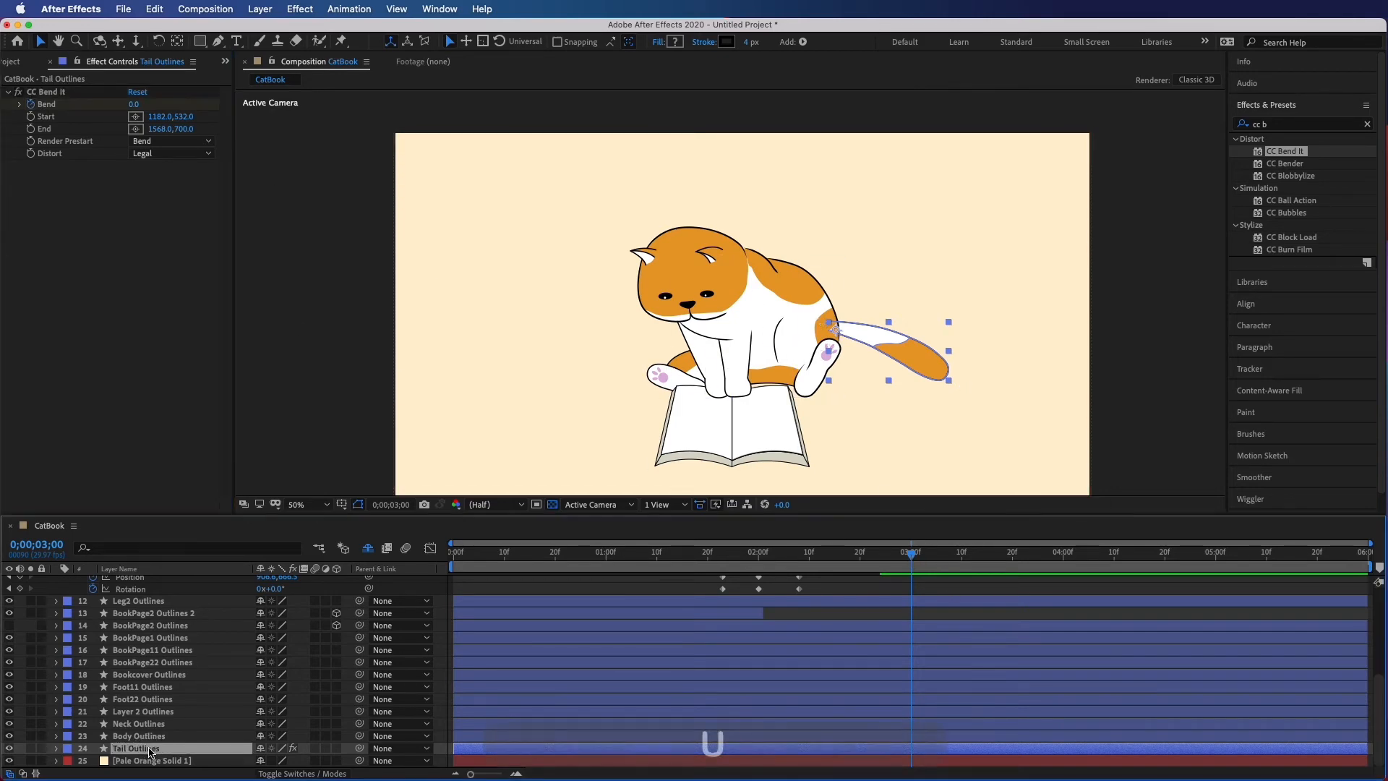
Set the tail's Bend to -67 at 0;00;03;20 and to 0 at 0;00;04;00
drag(915, 557, 1019, 533)
drag(134, 104, 86, 107)
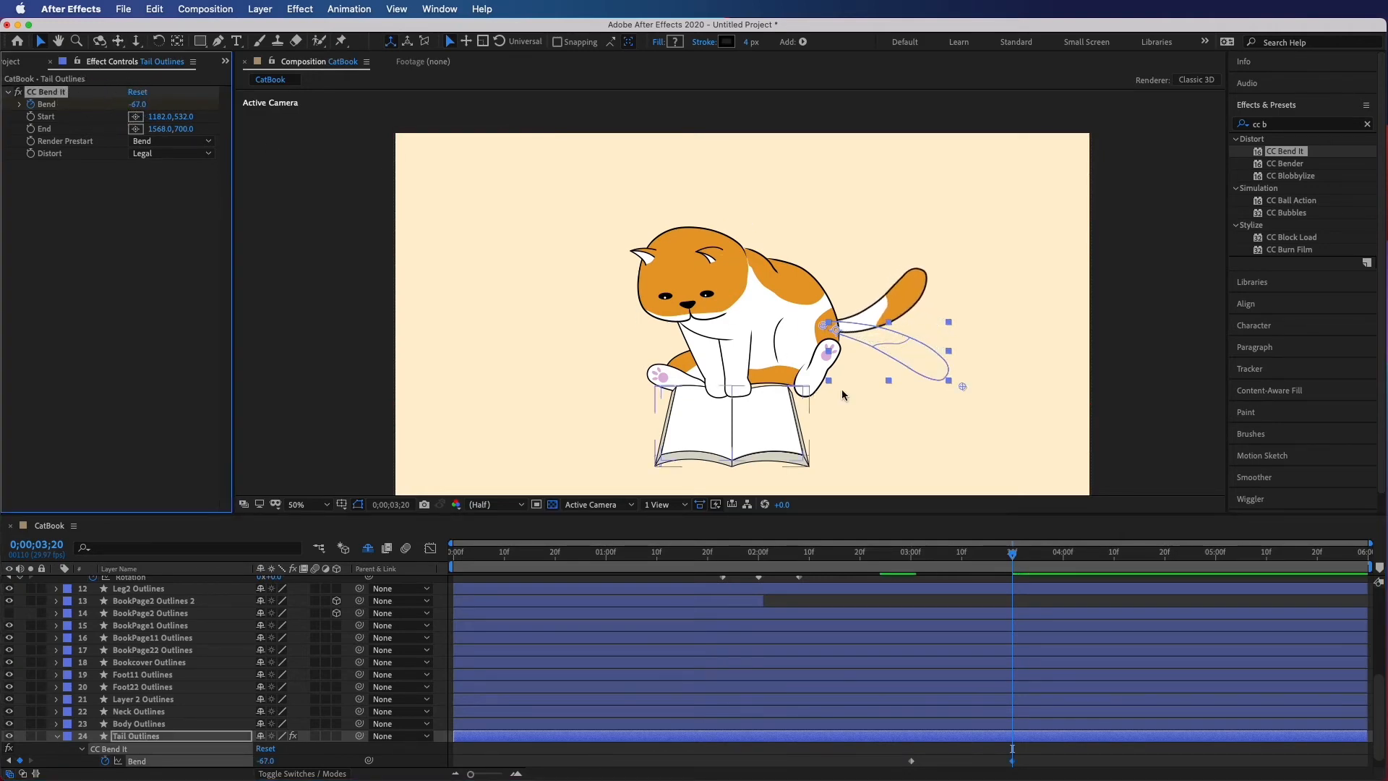
drag(1014, 558, 1065, 548)
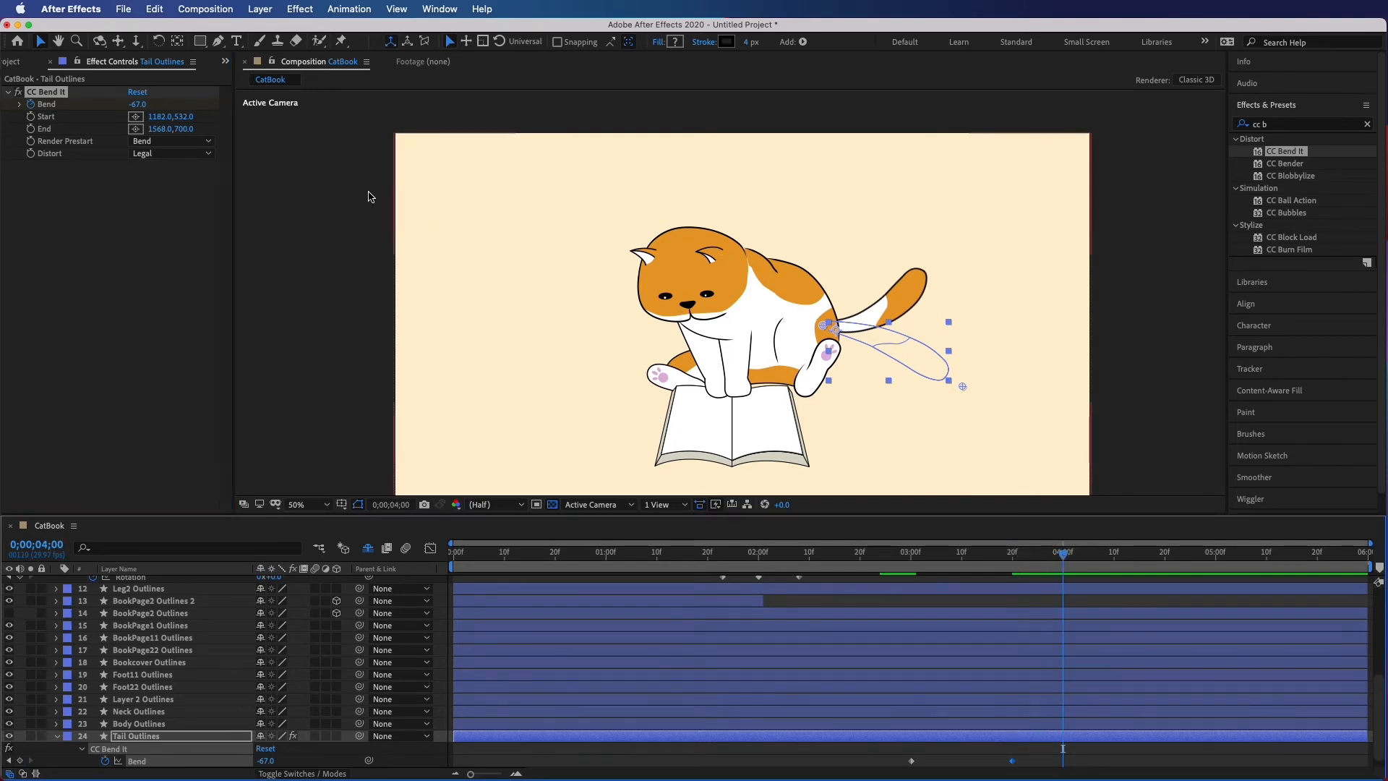
click(138, 105)
text(0)
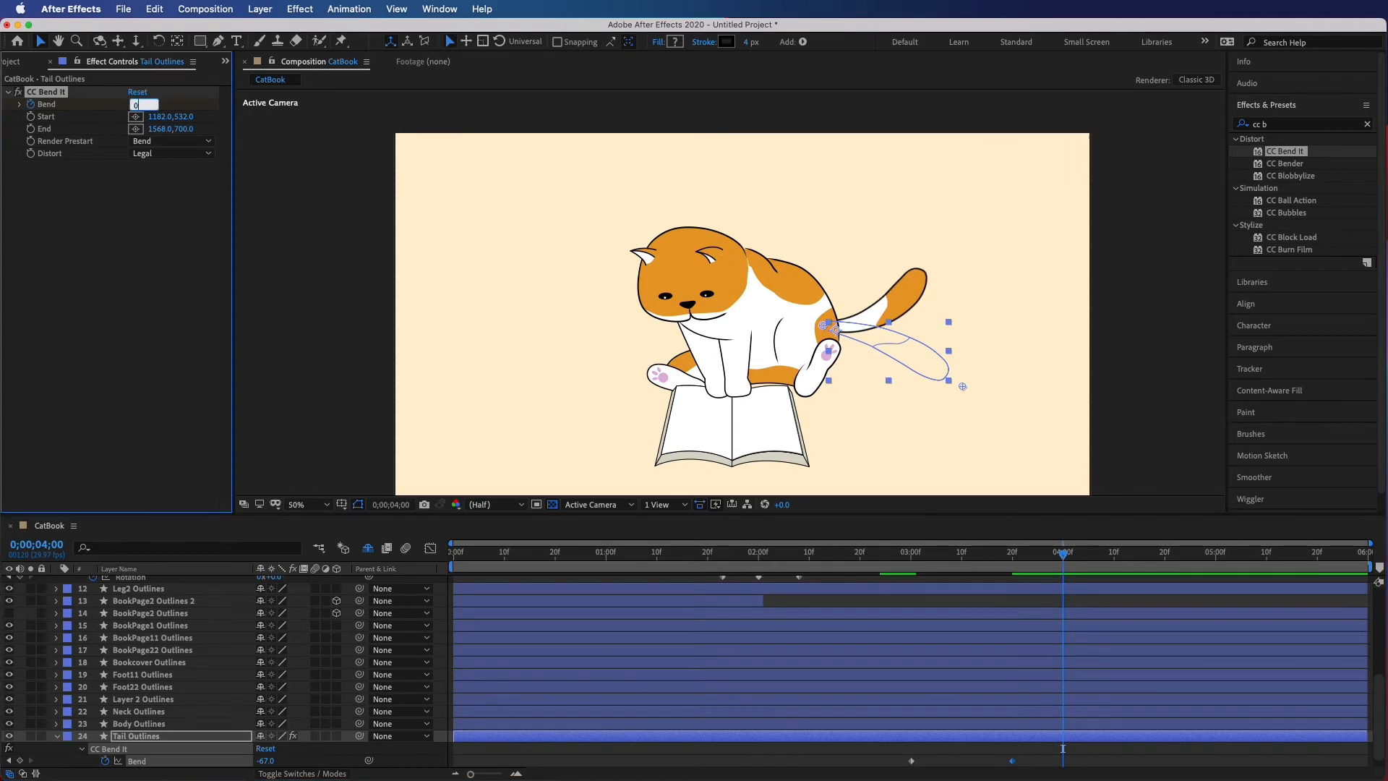
key(Return)
Set the tail's CC Bend It Bend to -22 at 0;00;04;10 and to 0 at 0;00;04;20
drag(1064, 553, 1114, 553)
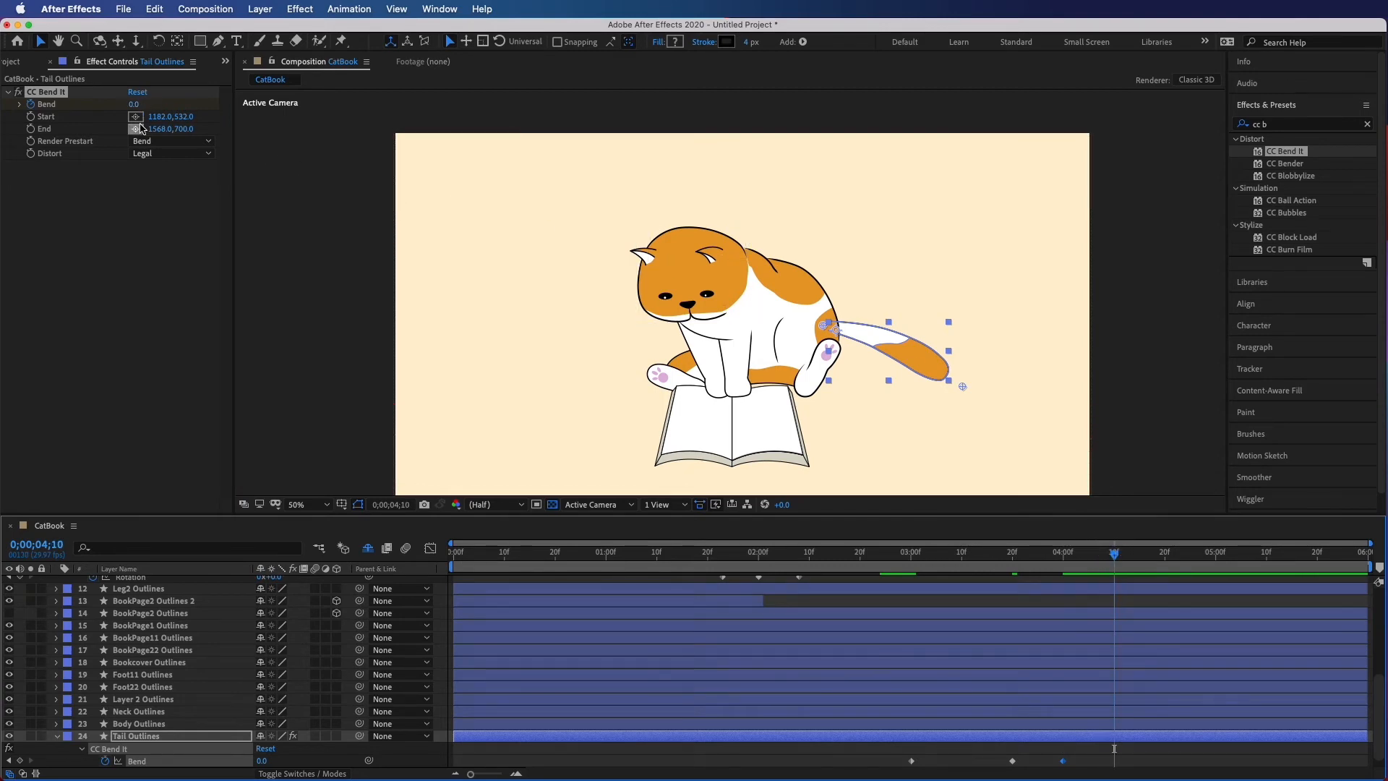
mouse_move(131, 107)
mouse_down()
mouse_move(116, 112)
mouse_move(129, 110)
mouse_up()
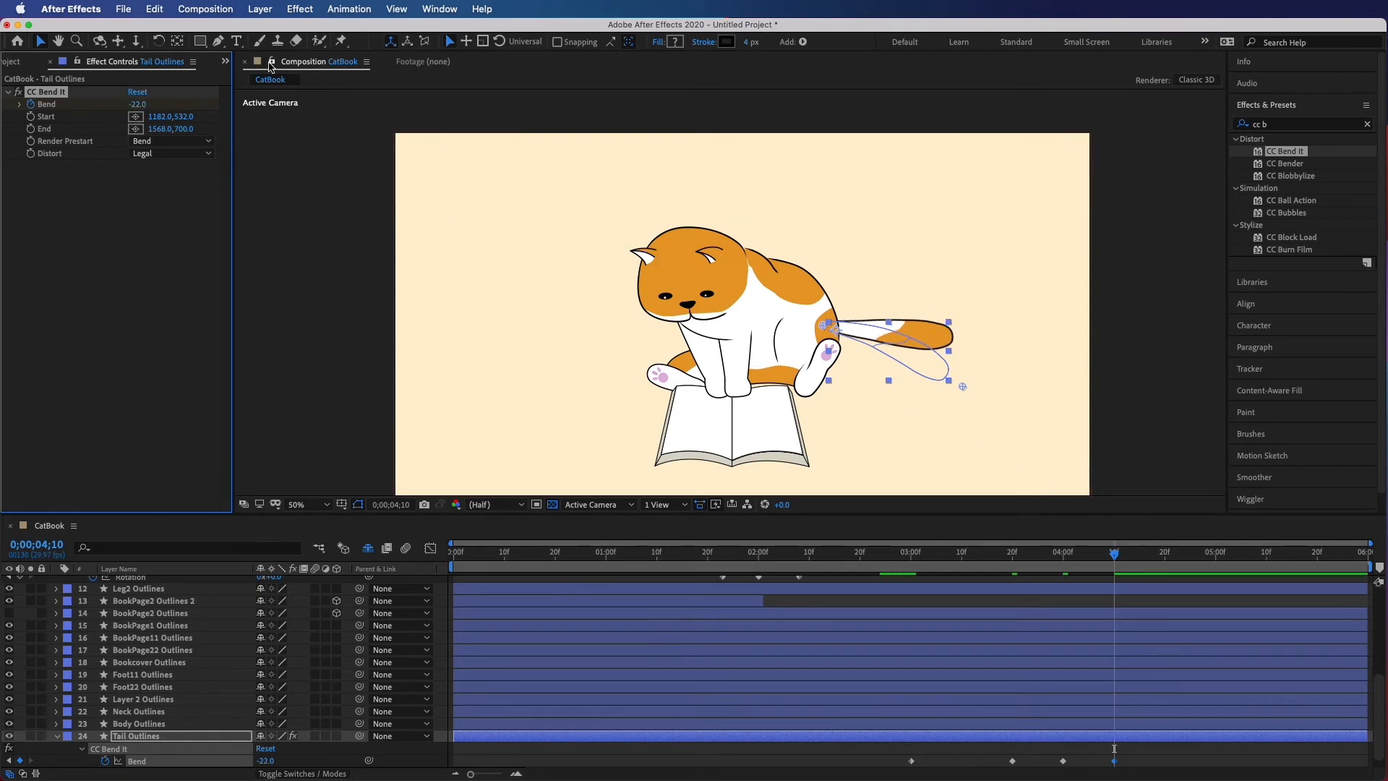
drag(1116, 551, 1167, 547)
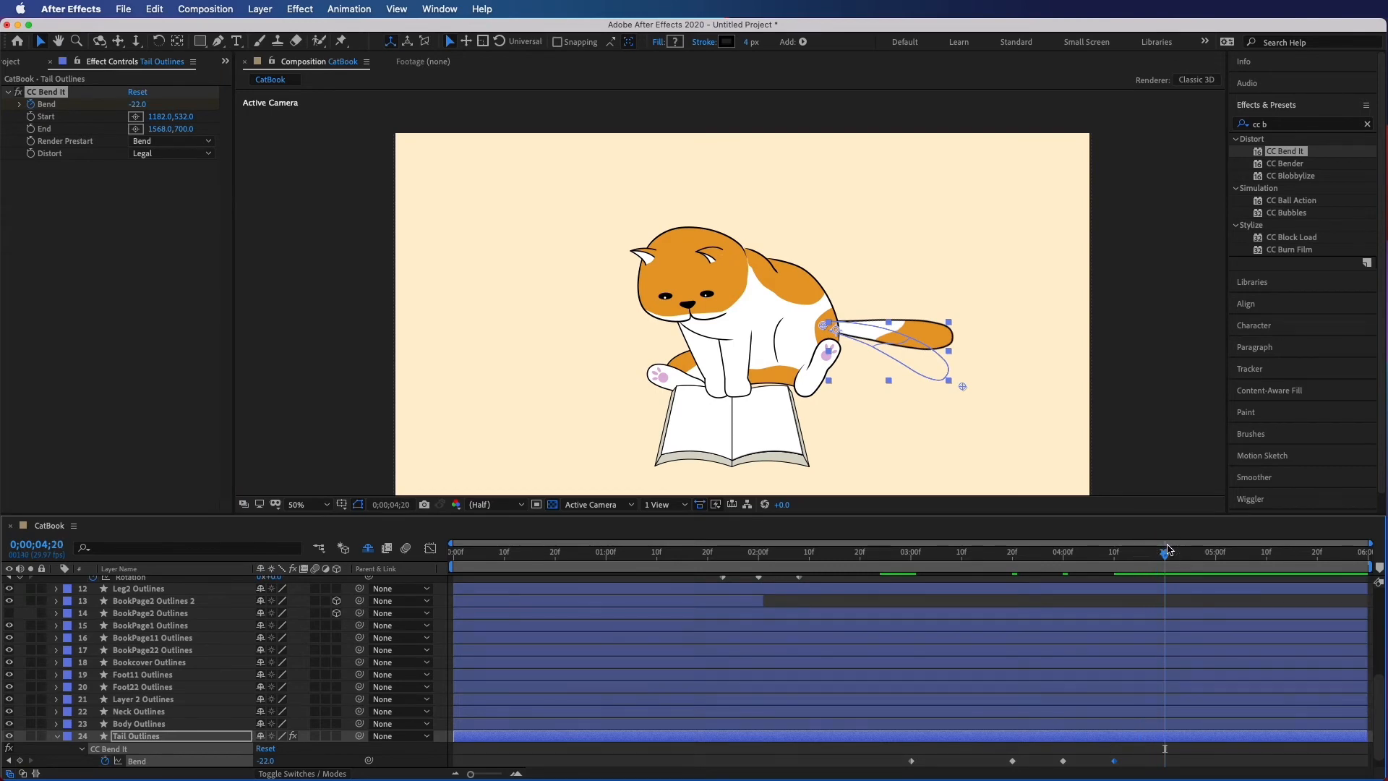
click(136, 104)
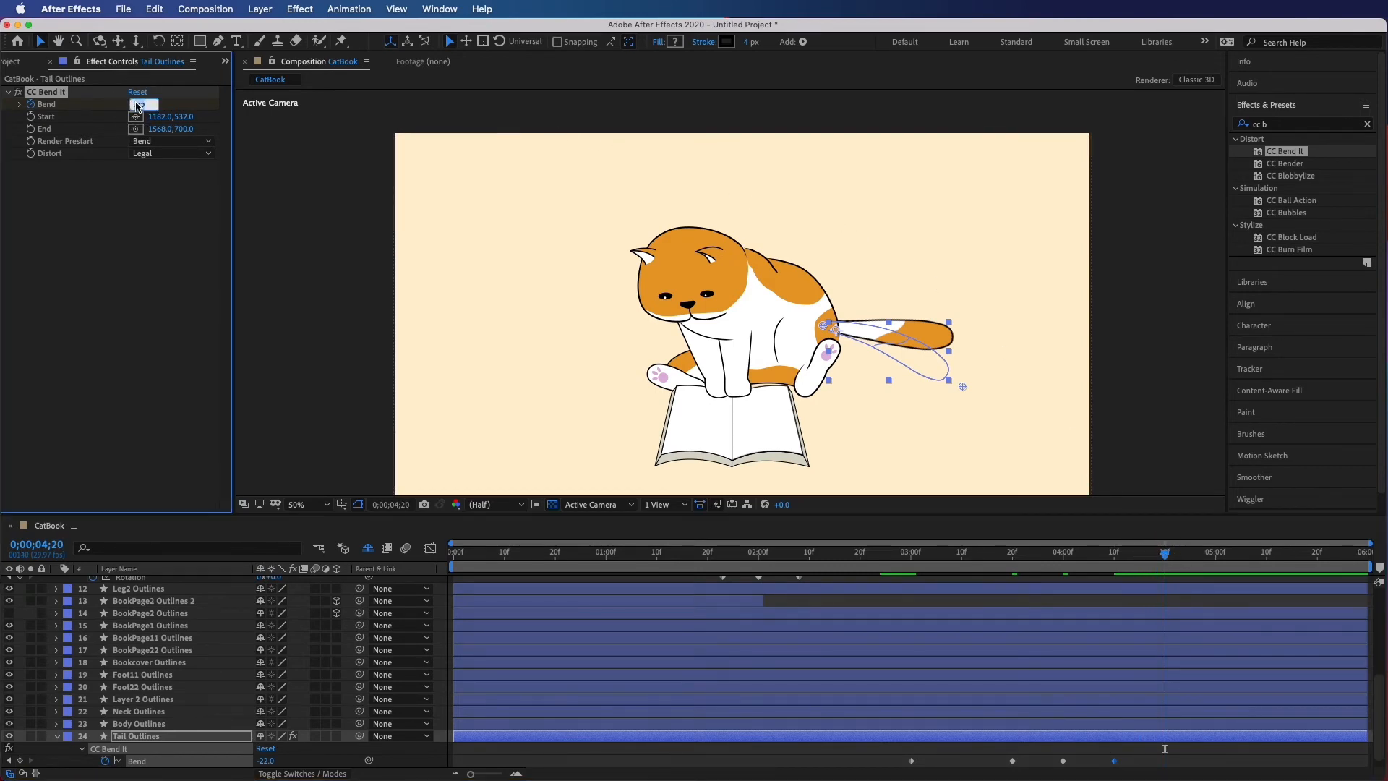
text(0)
key(Return)
Play back the tail motion from just before 0;00;03;00, and the whole animation from its start
click(897, 553)
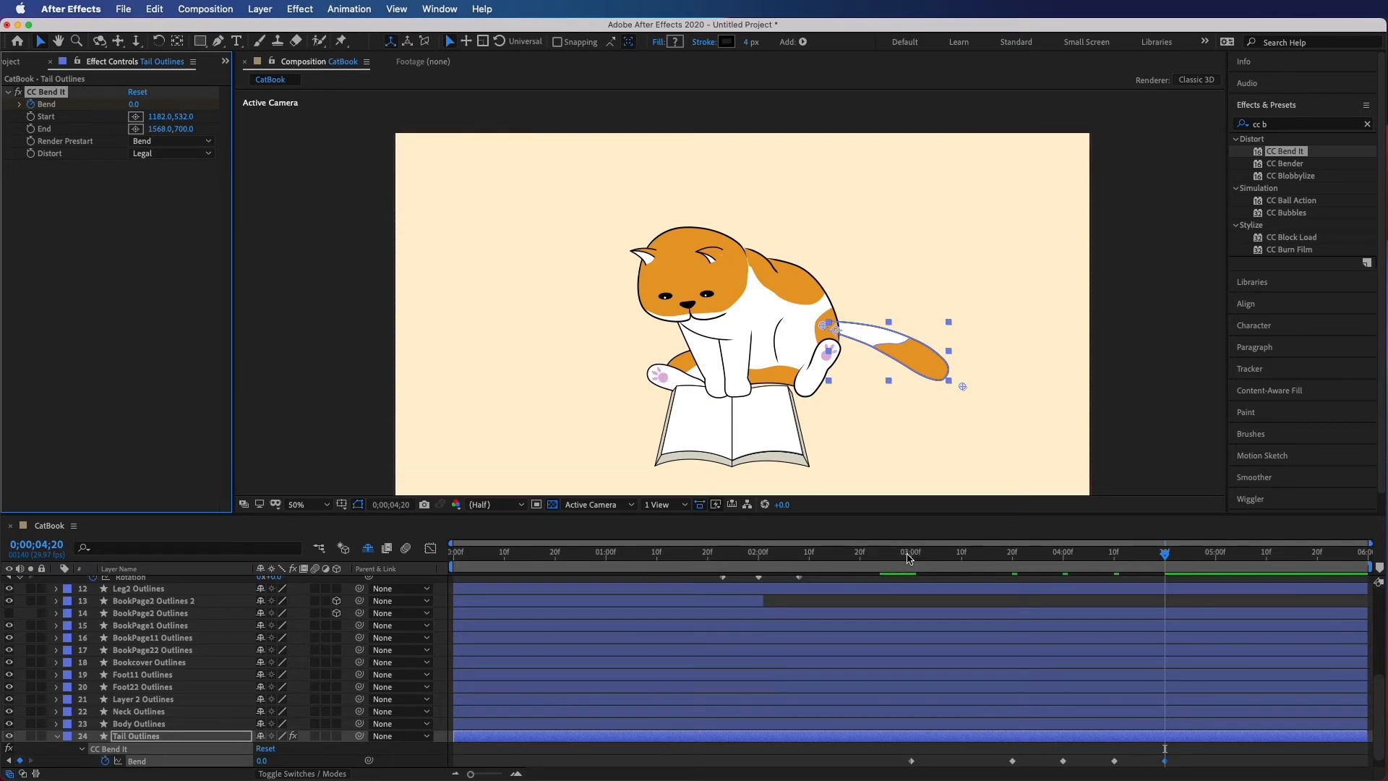
key(space)
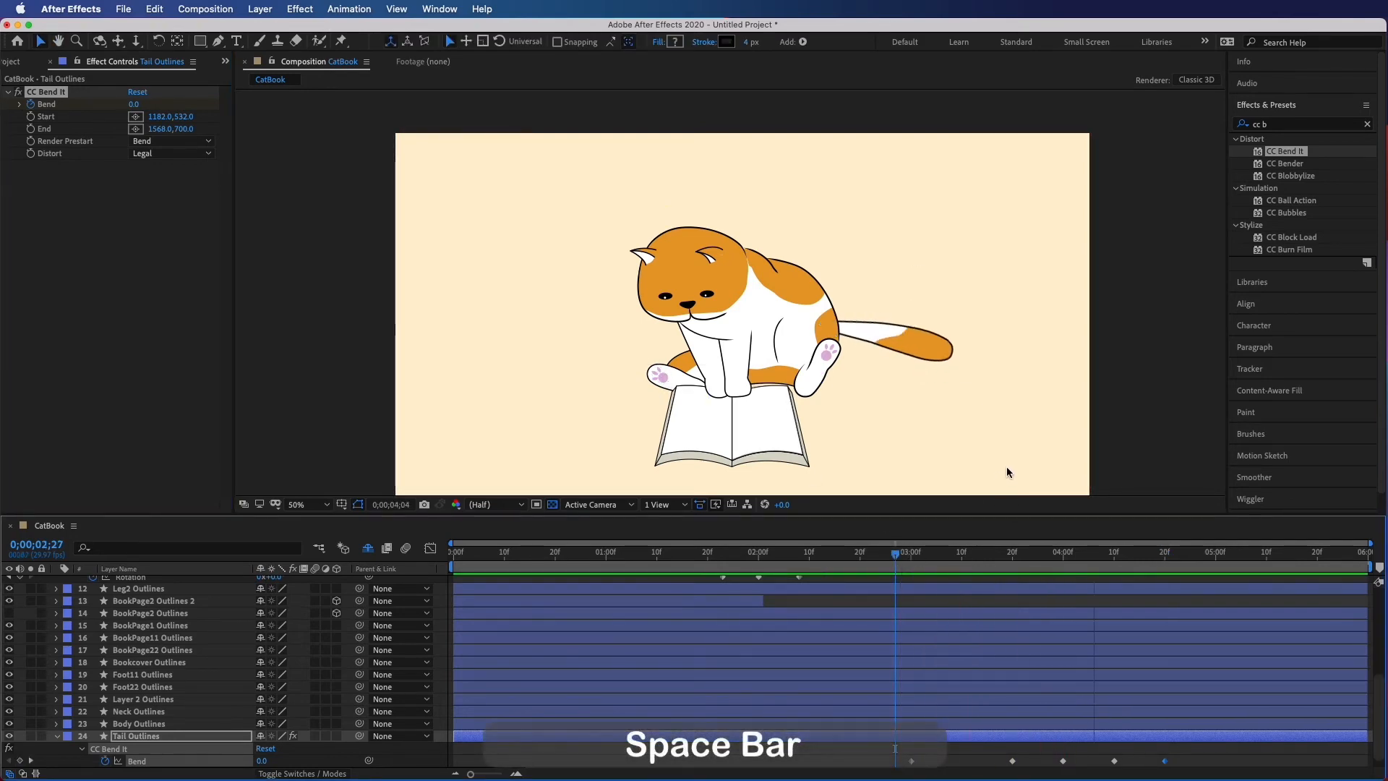
key(space)
click(460, 555)
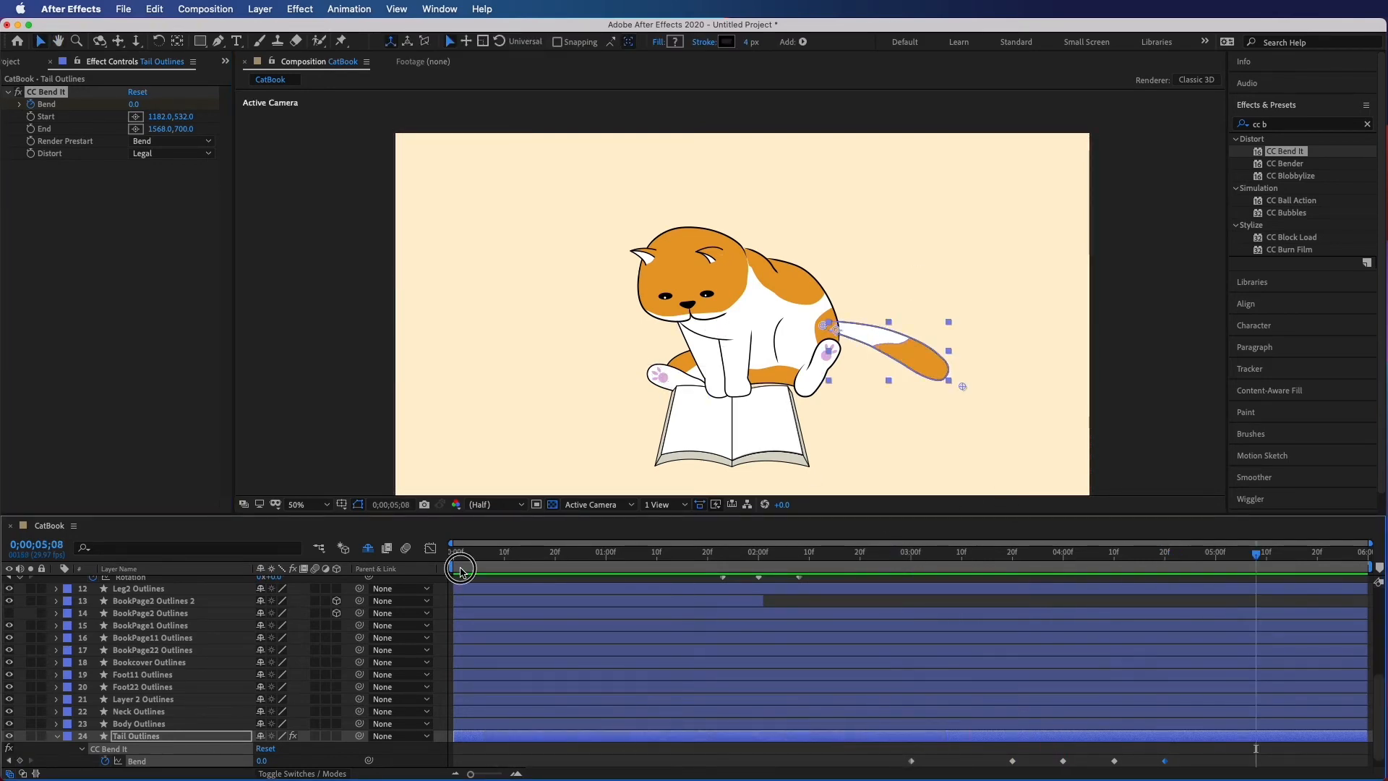
key(space)
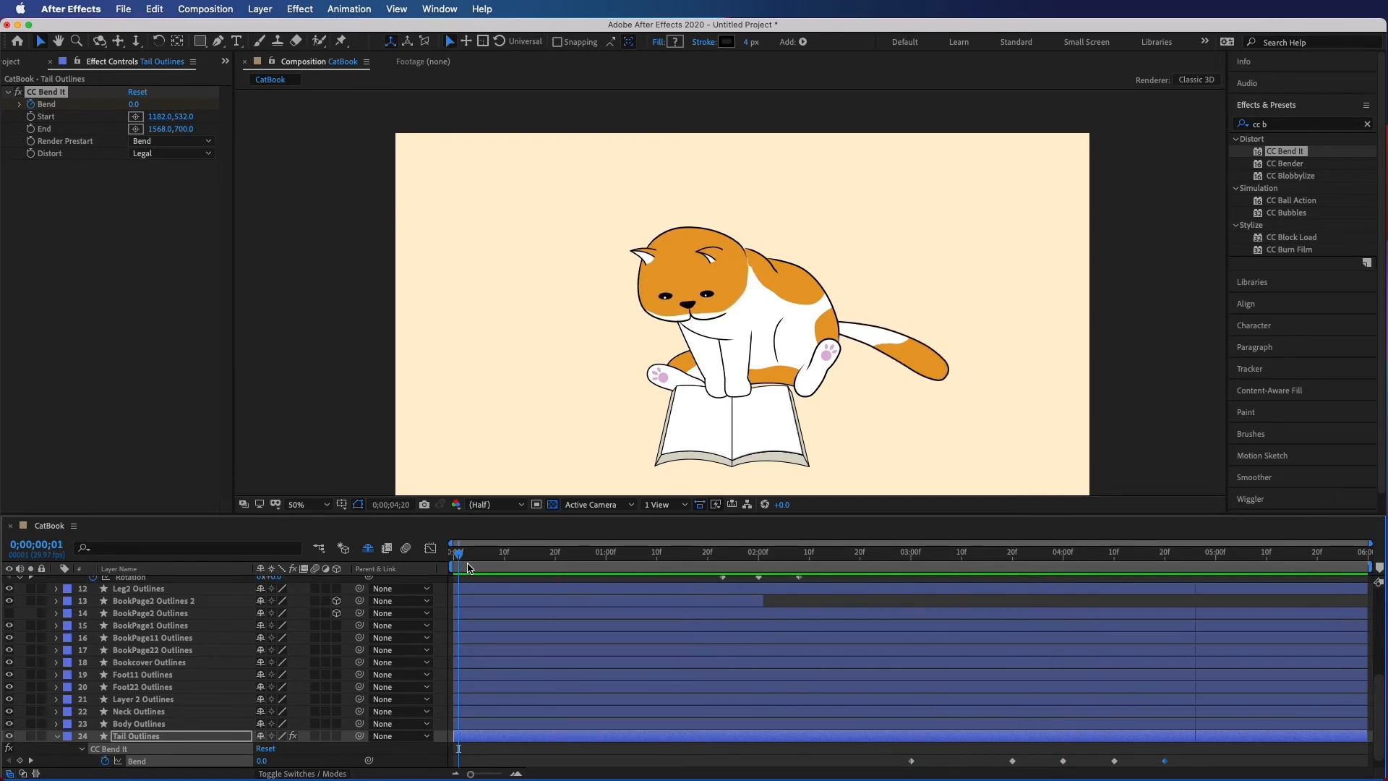
key(space)
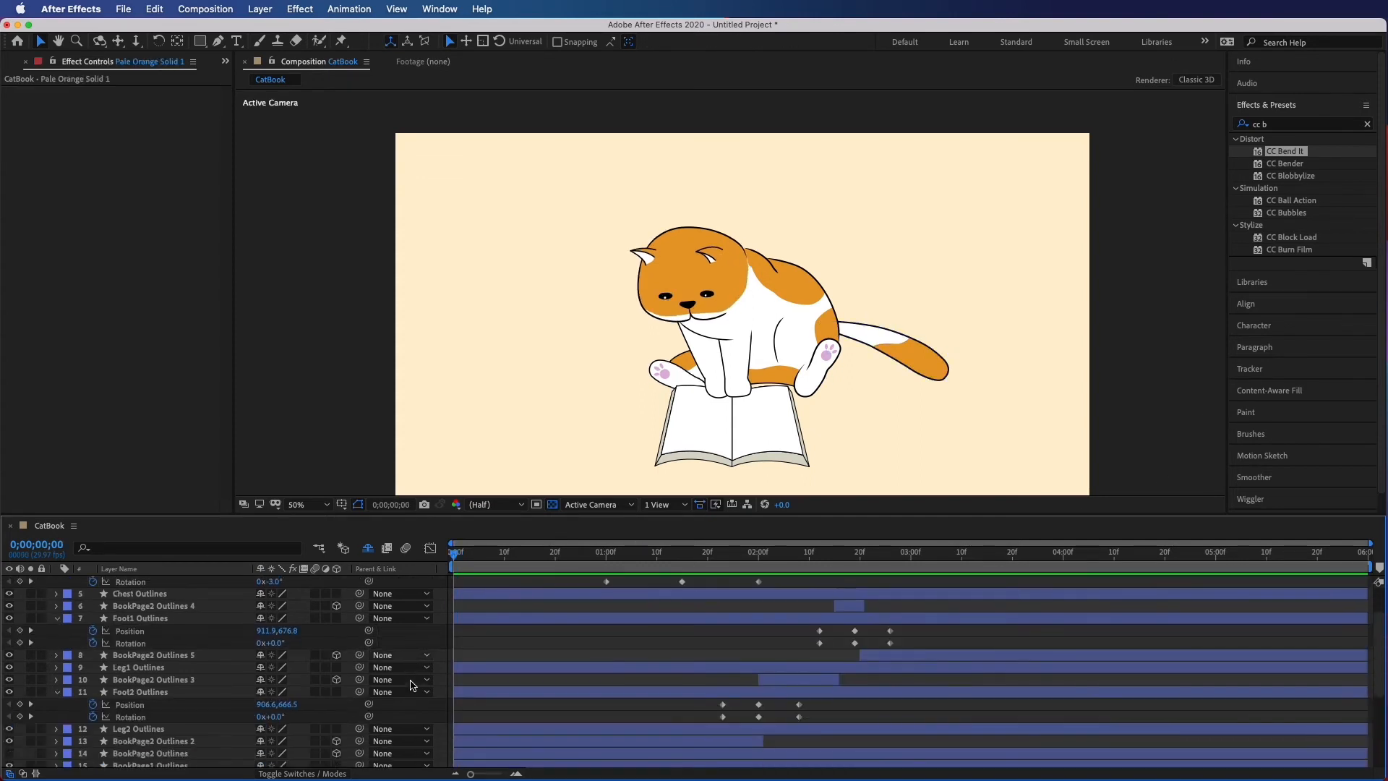
Move the anchor points of the Foot11 and Foot22 Outlines layers to the heel end of each hind foot
scroll(413, 684, down, 5)
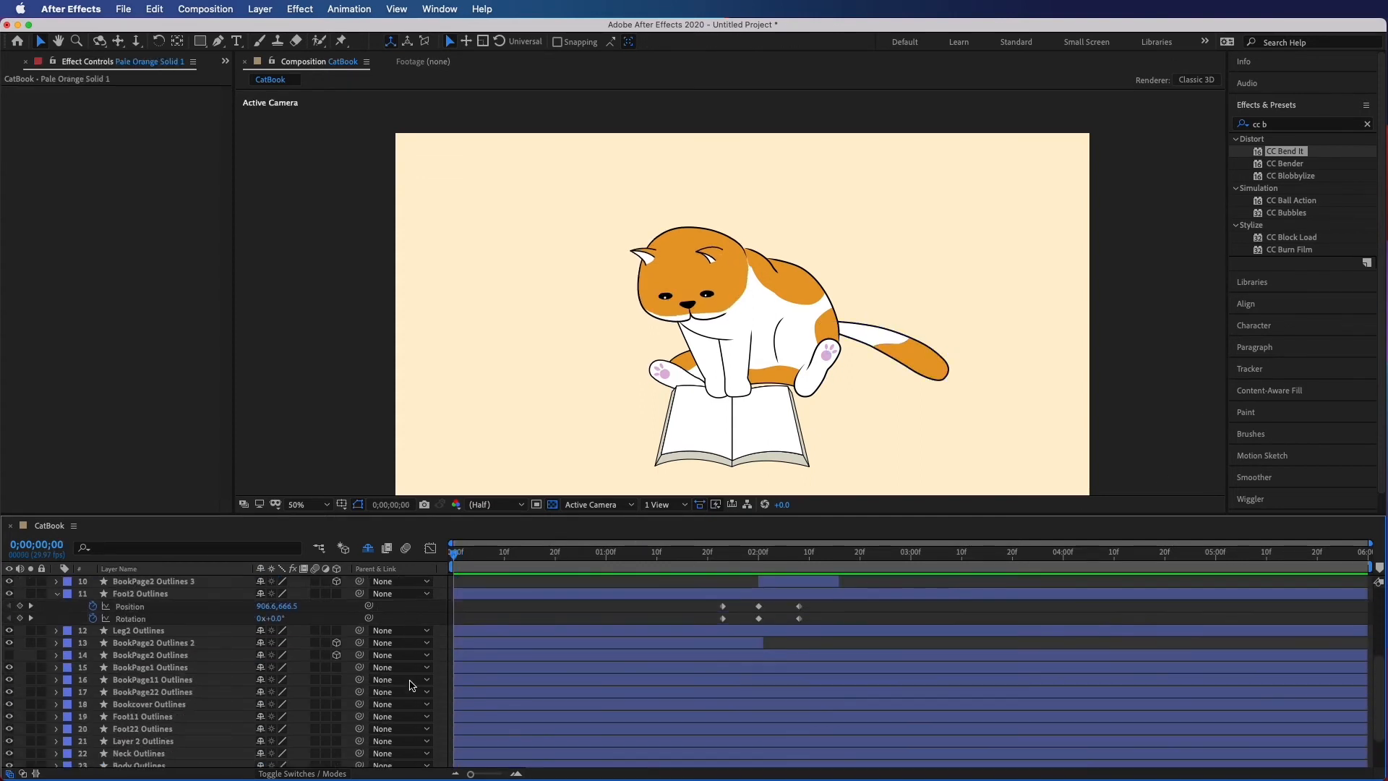
click(828, 374)
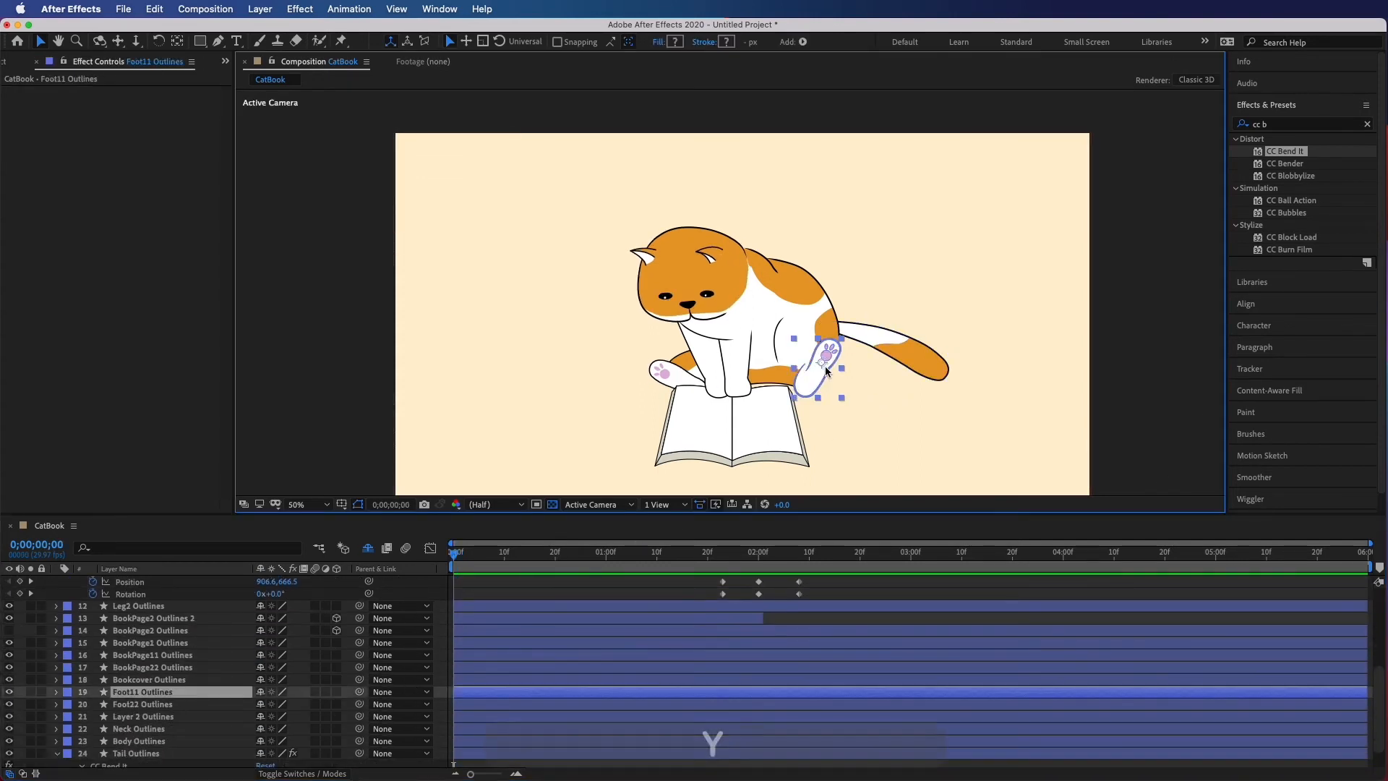
drag(820, 362, 807, 389)
click(676, 376)
key(y)
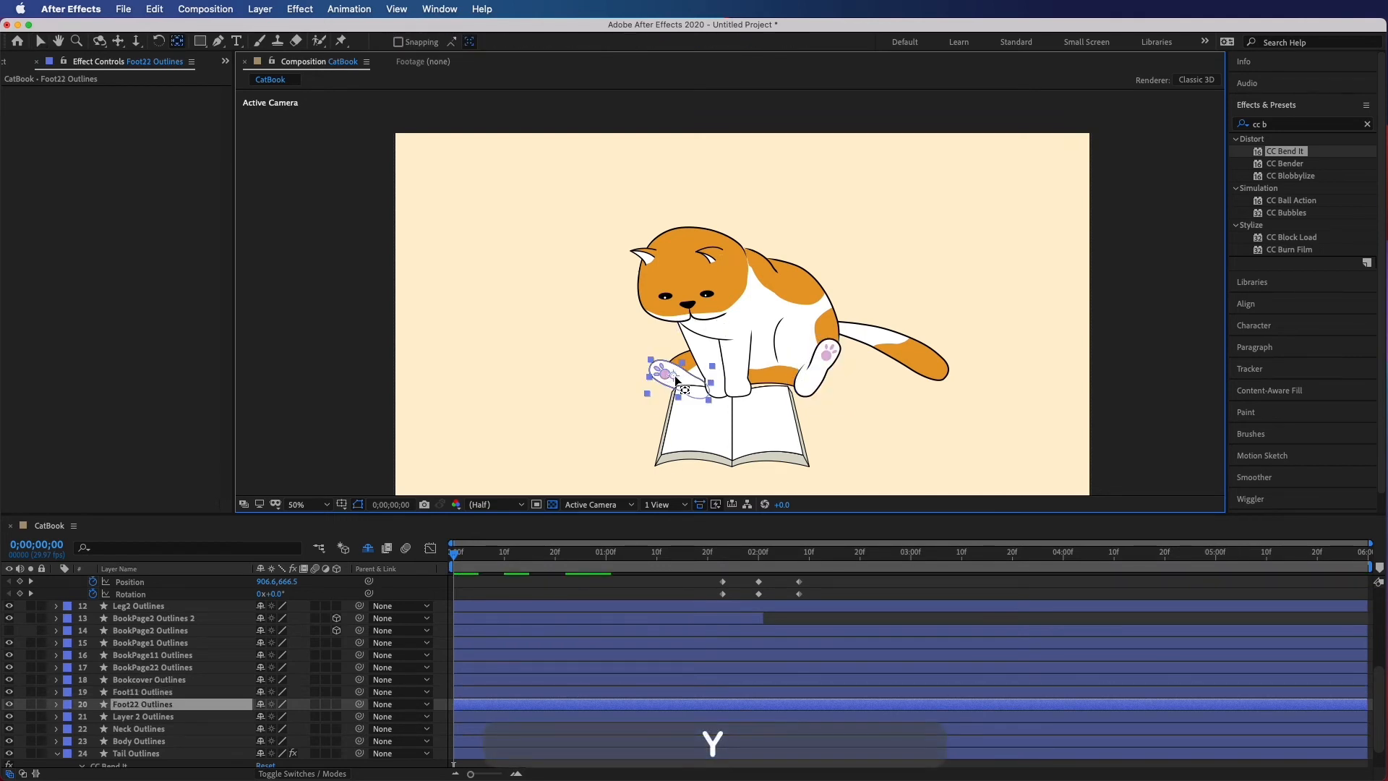
drag(705, 394, 704, 392)
key(v)
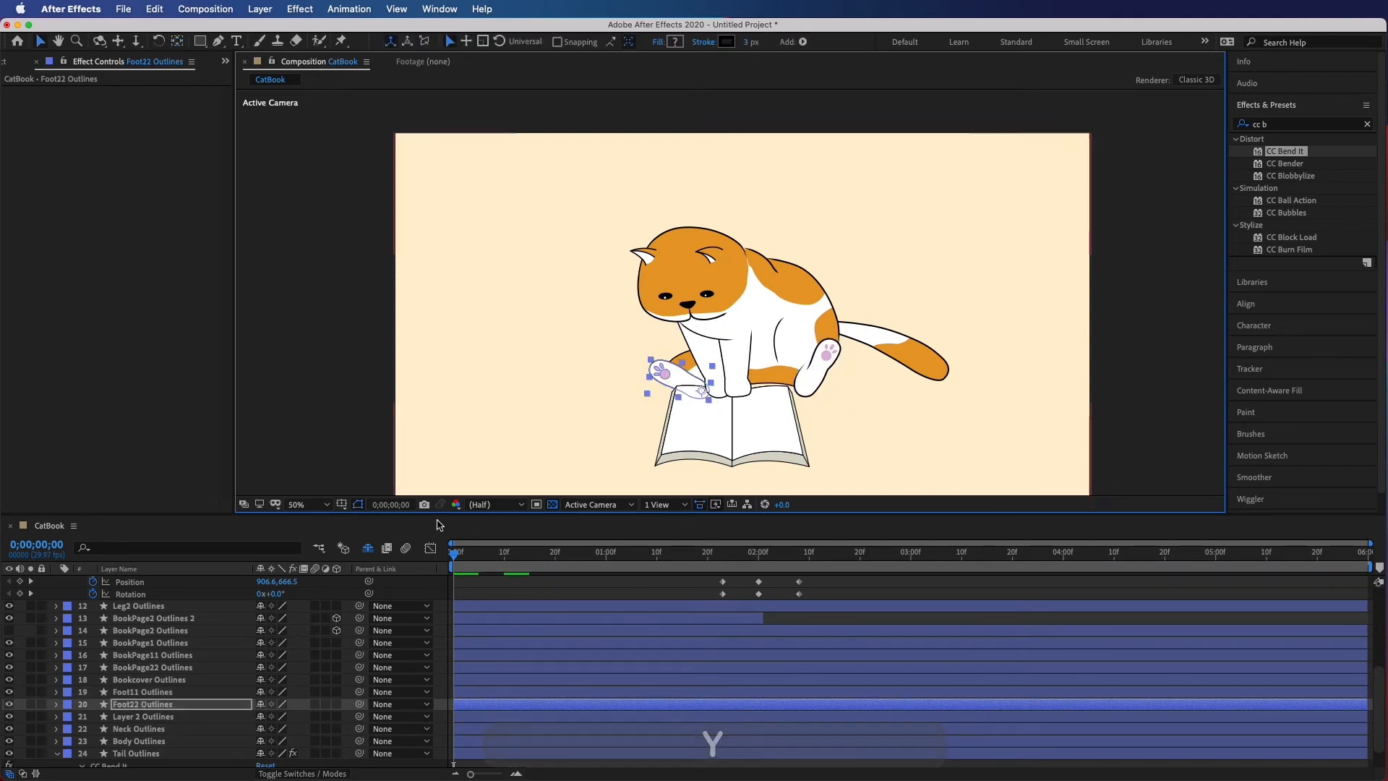
Reveal Rotation on the Foot11 and Foot22 Outlines layers and add a Rotation keyframe to both at 0;00;00;00
click(144, 695)
key(r)
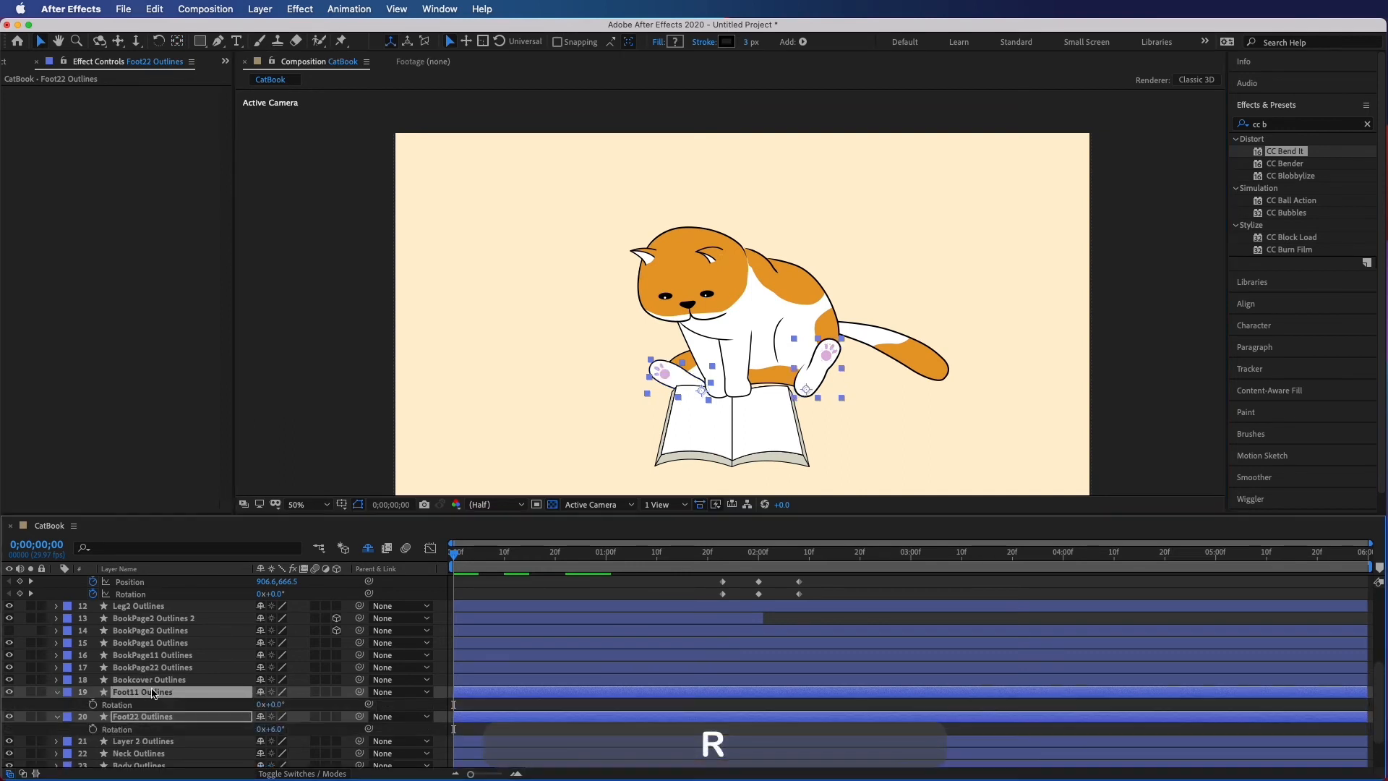
click(93, 705)
Set the Foot11 Outlines Rotation to 7° at 0;00;00;10 and to 0° at 0;00;00;20
drag(457, 557, 506, 565)
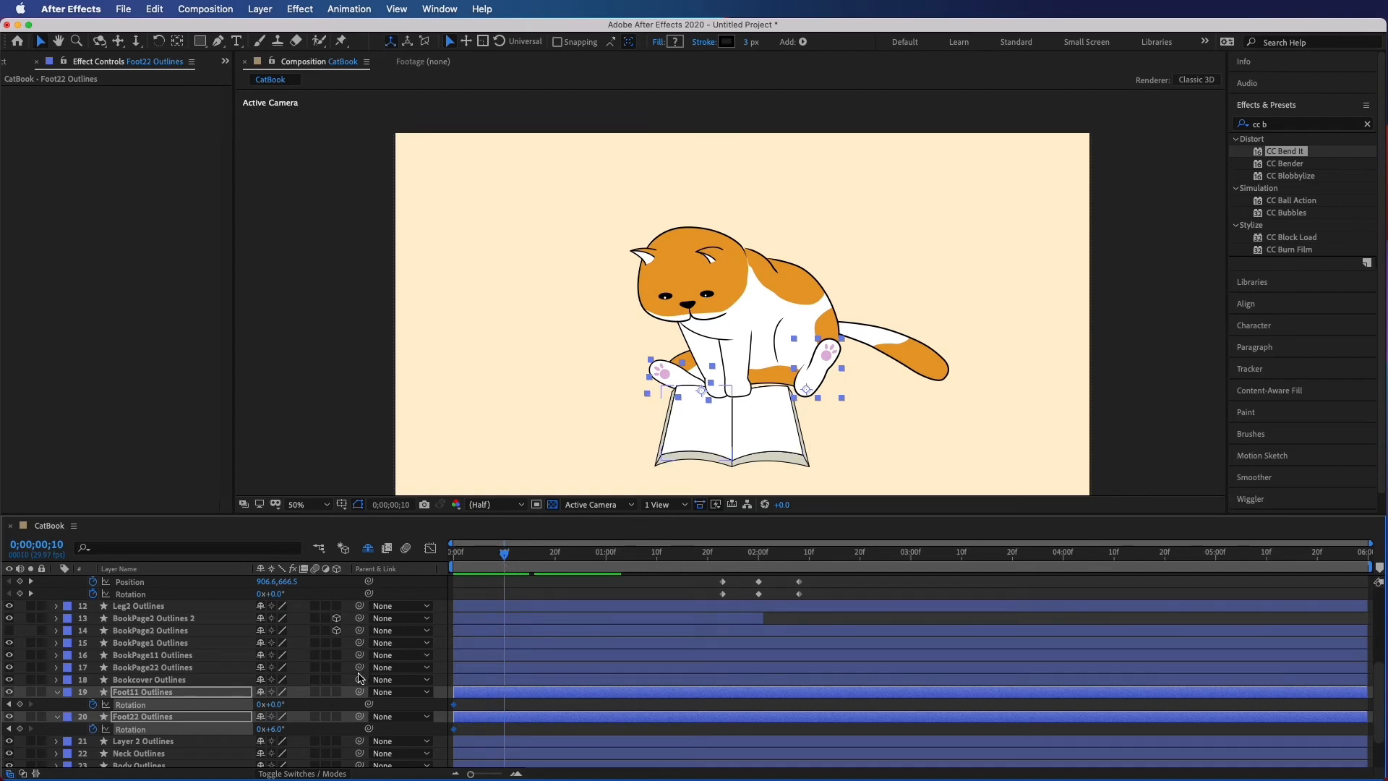
click(874, 457)
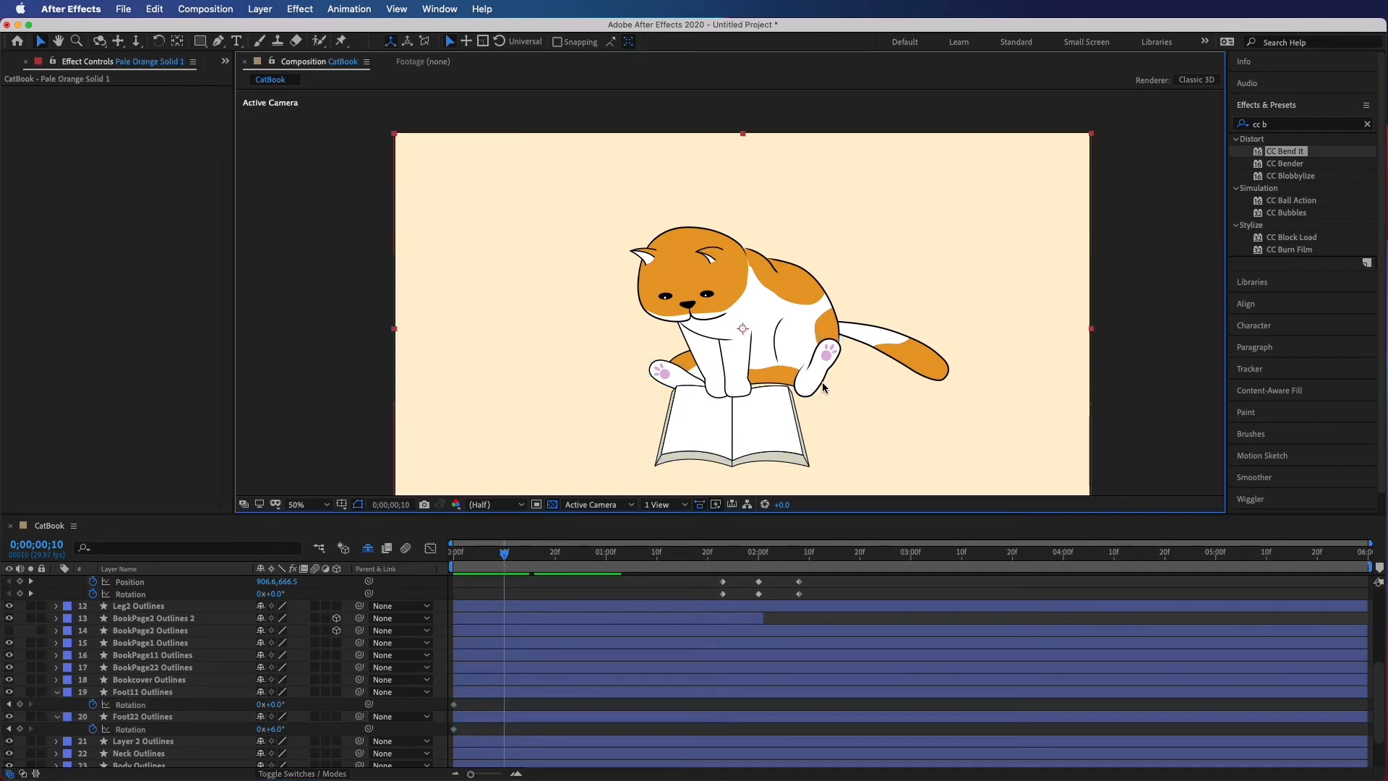
click(133, 694)
drag(278, 708, 282, 705)
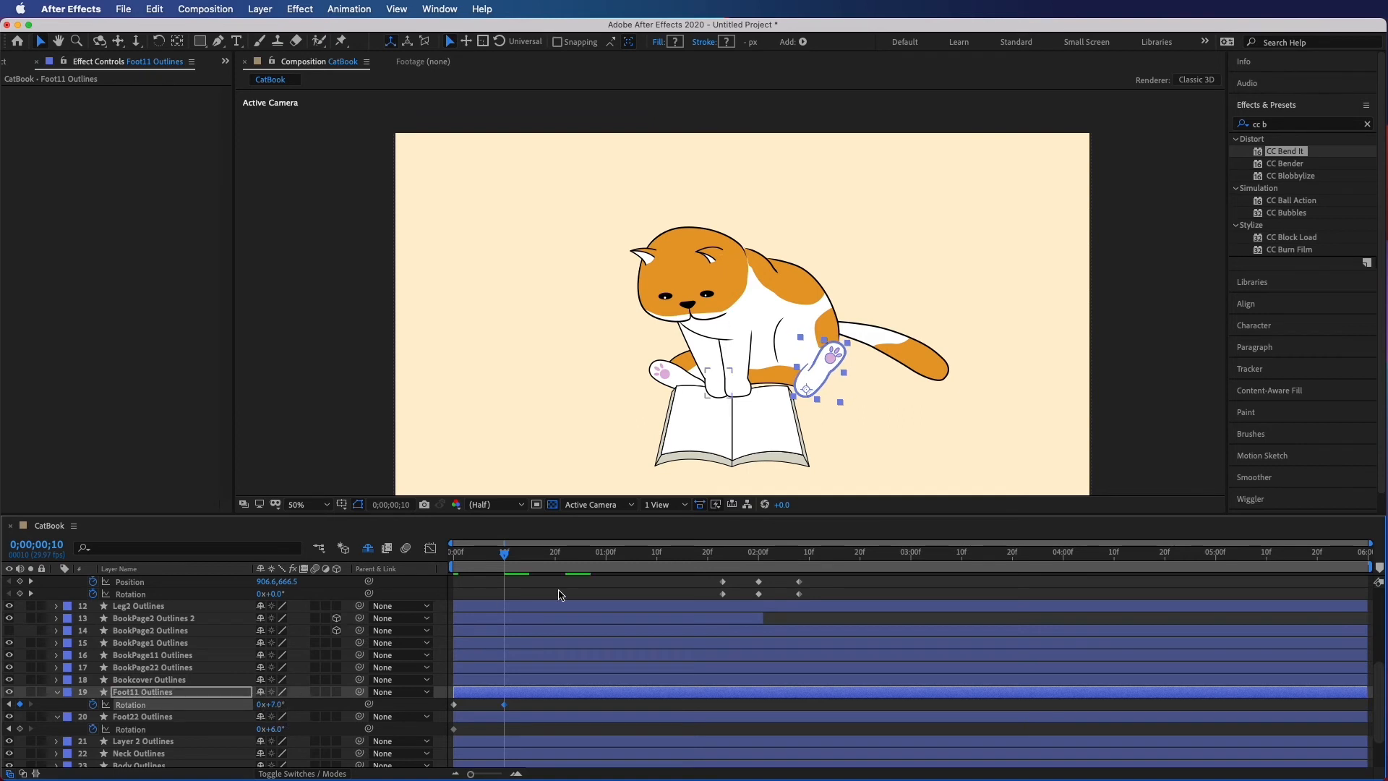
drag(508, 562, 557, 564)
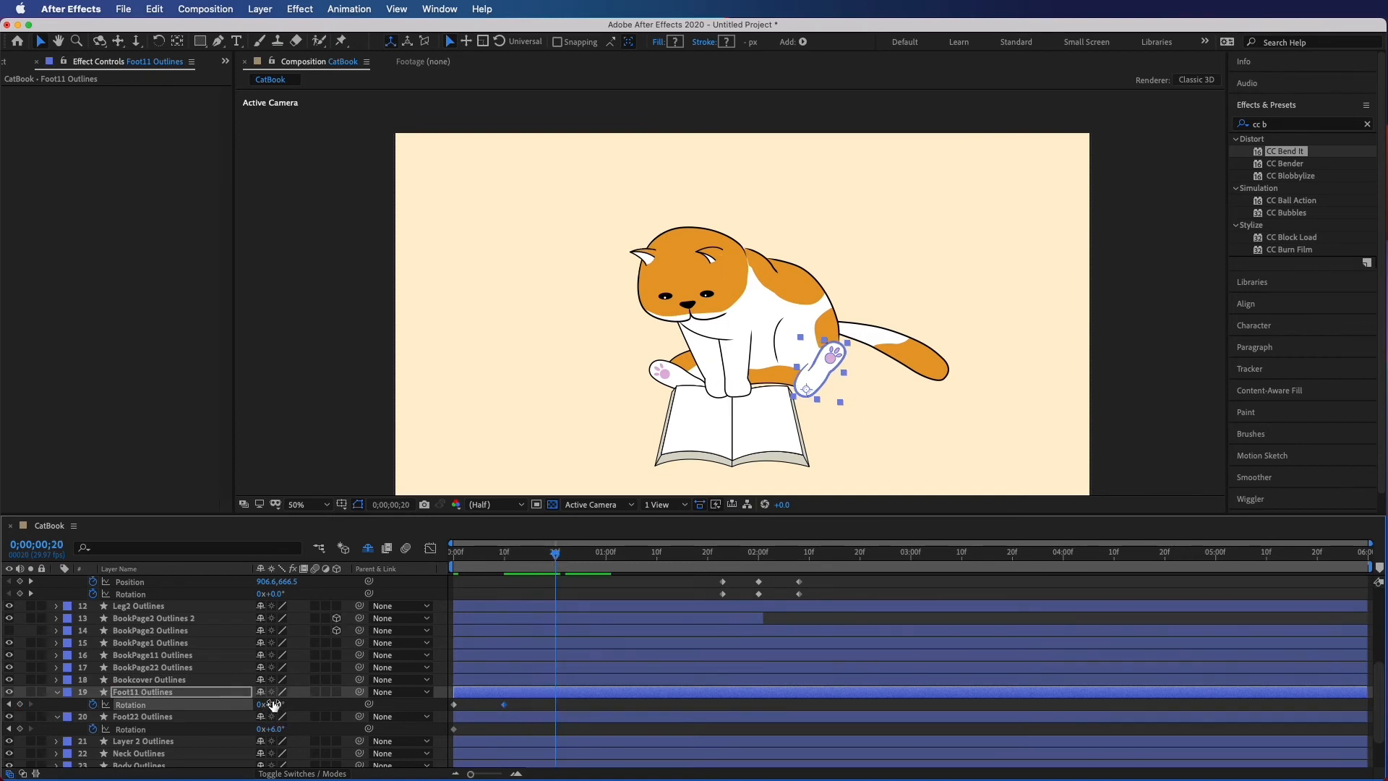
key(Return)
Set the Foot22 Outlines Rotation keyframe at 0;00;00;00 to 0°
drag(554, 558, 509, 569)
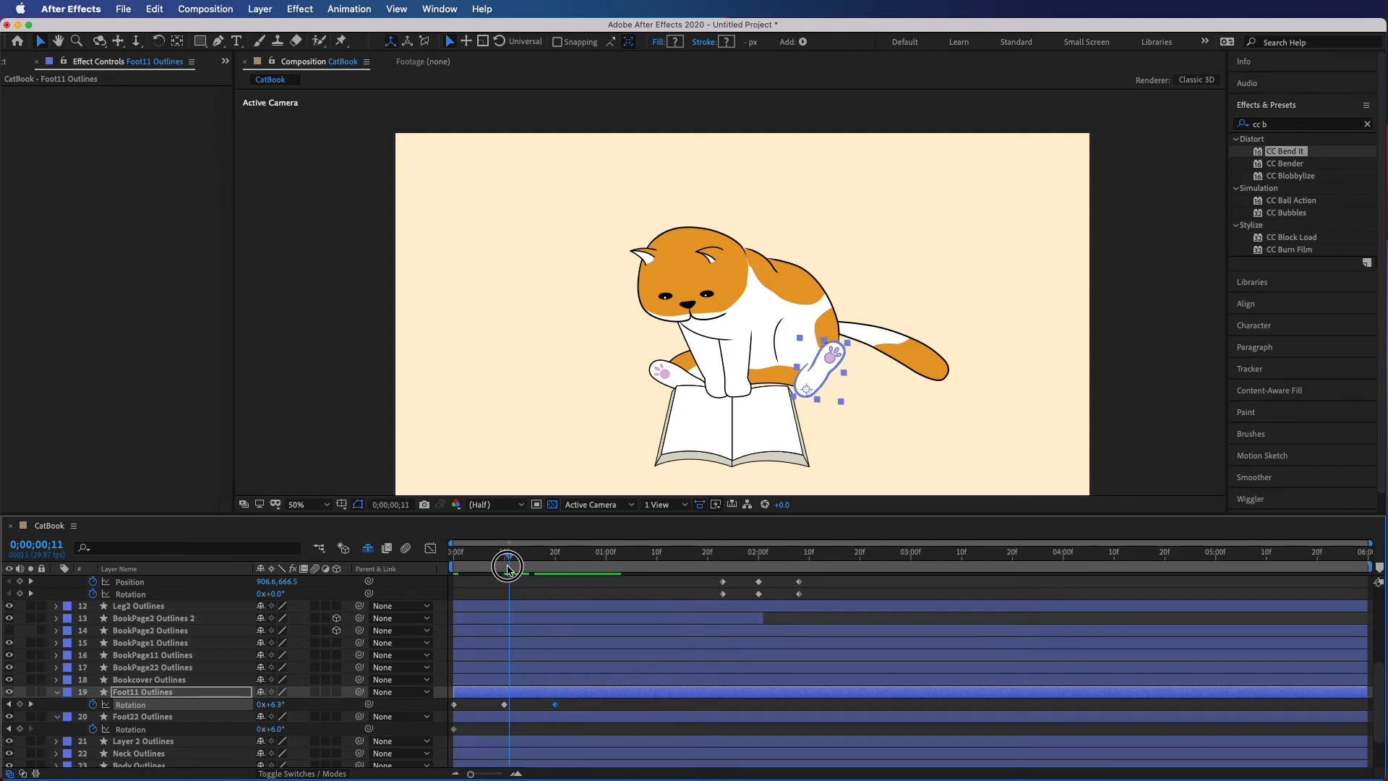
drag(506, 556, 455, 557)
click(274, 729)
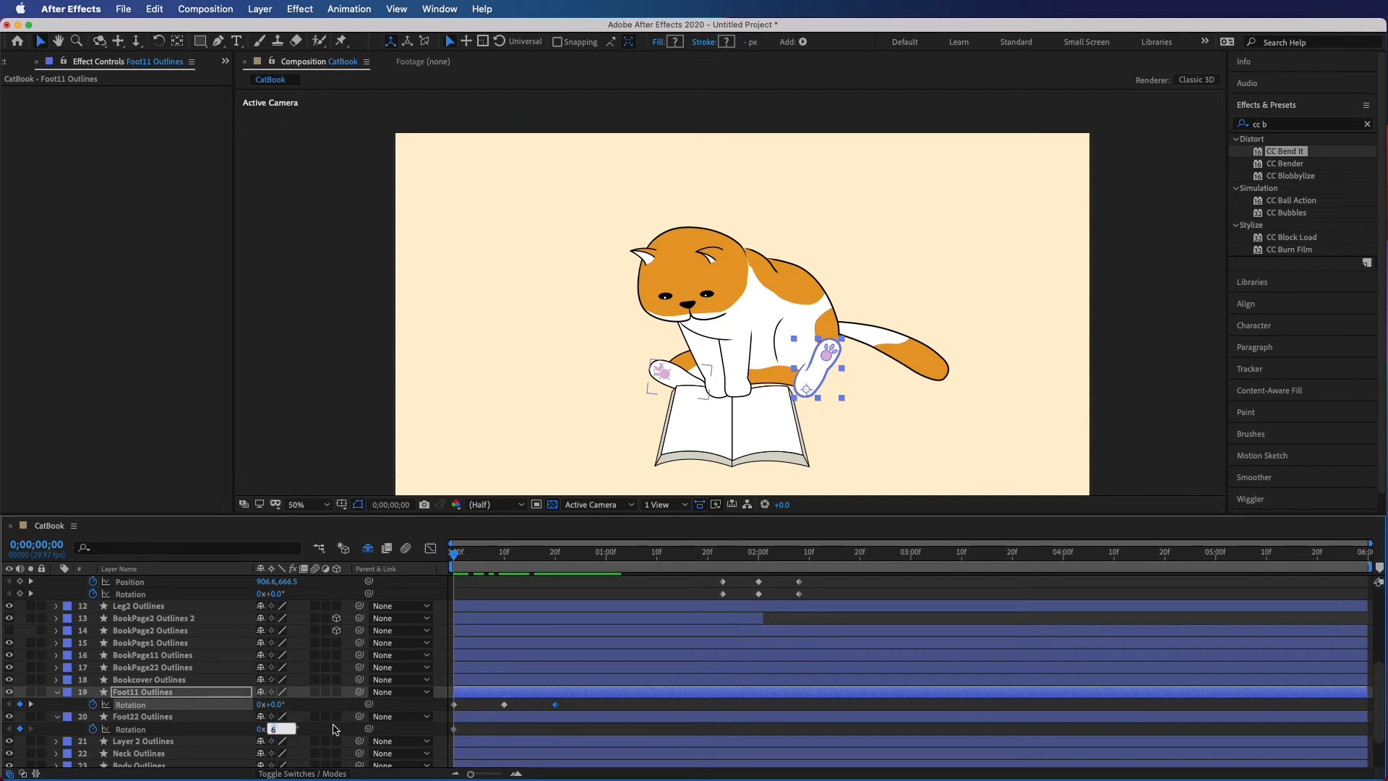
text(0)
key(Return)
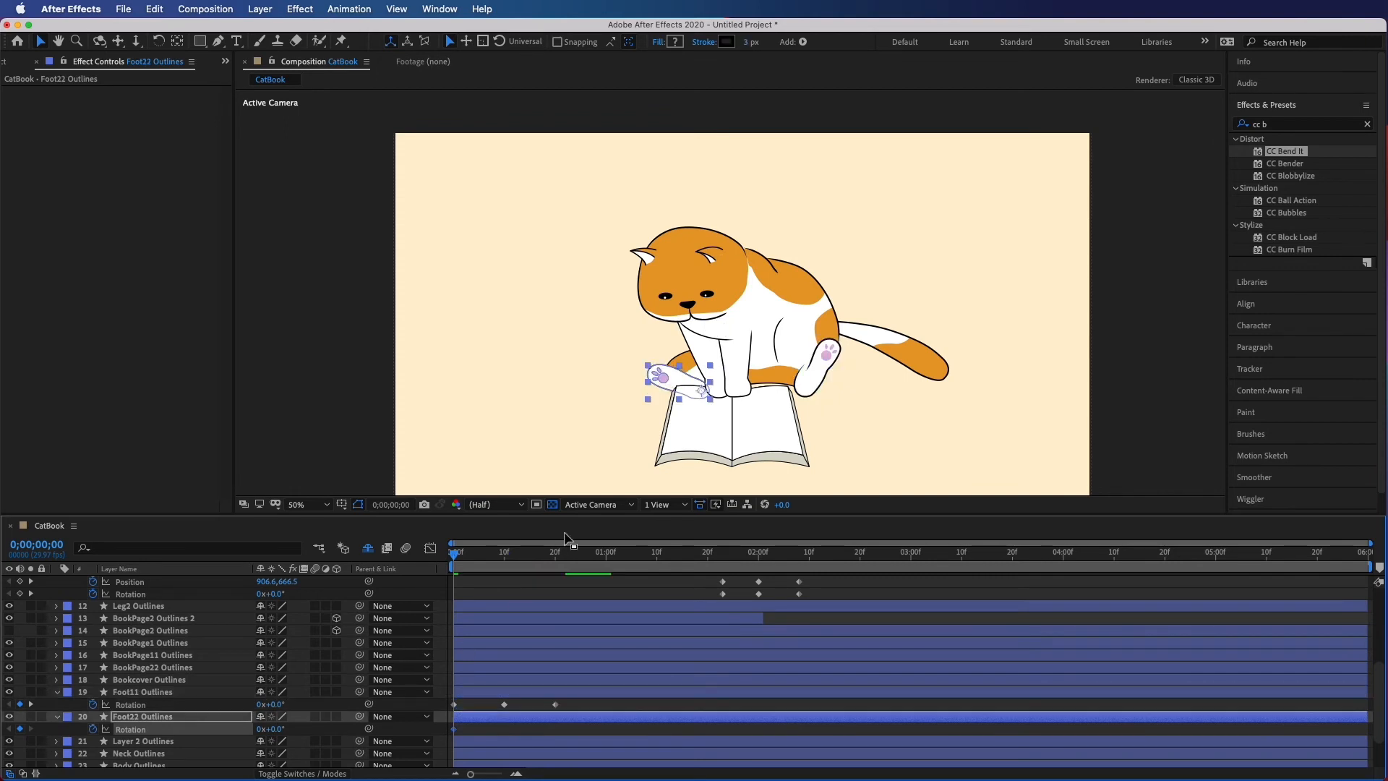
Set the Foot22 Outlines Rotation to 8° at 0;00;00;10 and to 0° at 0;00;00;20
drag(456, 560, 504, 557)
drag(281, 733, 287, 732)
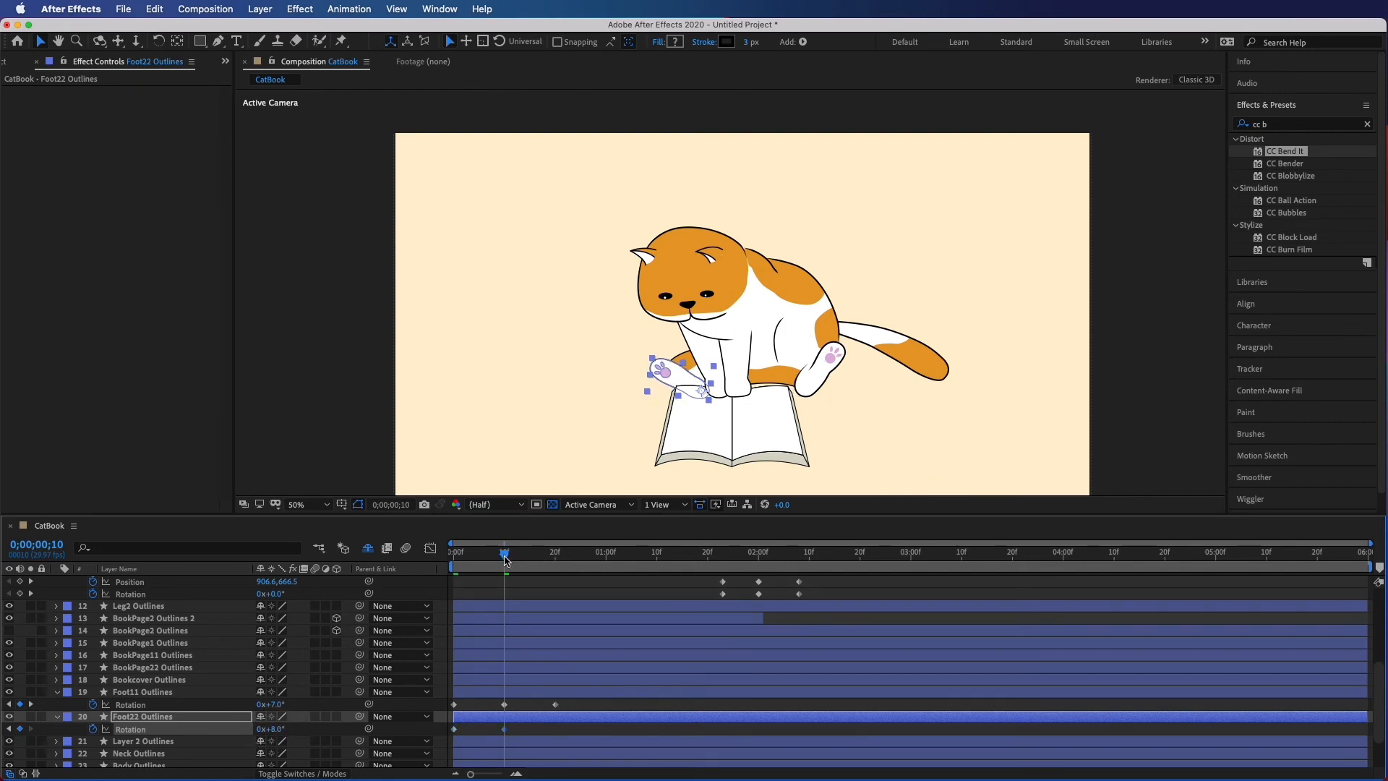
drag(506, 559, 555, 561)
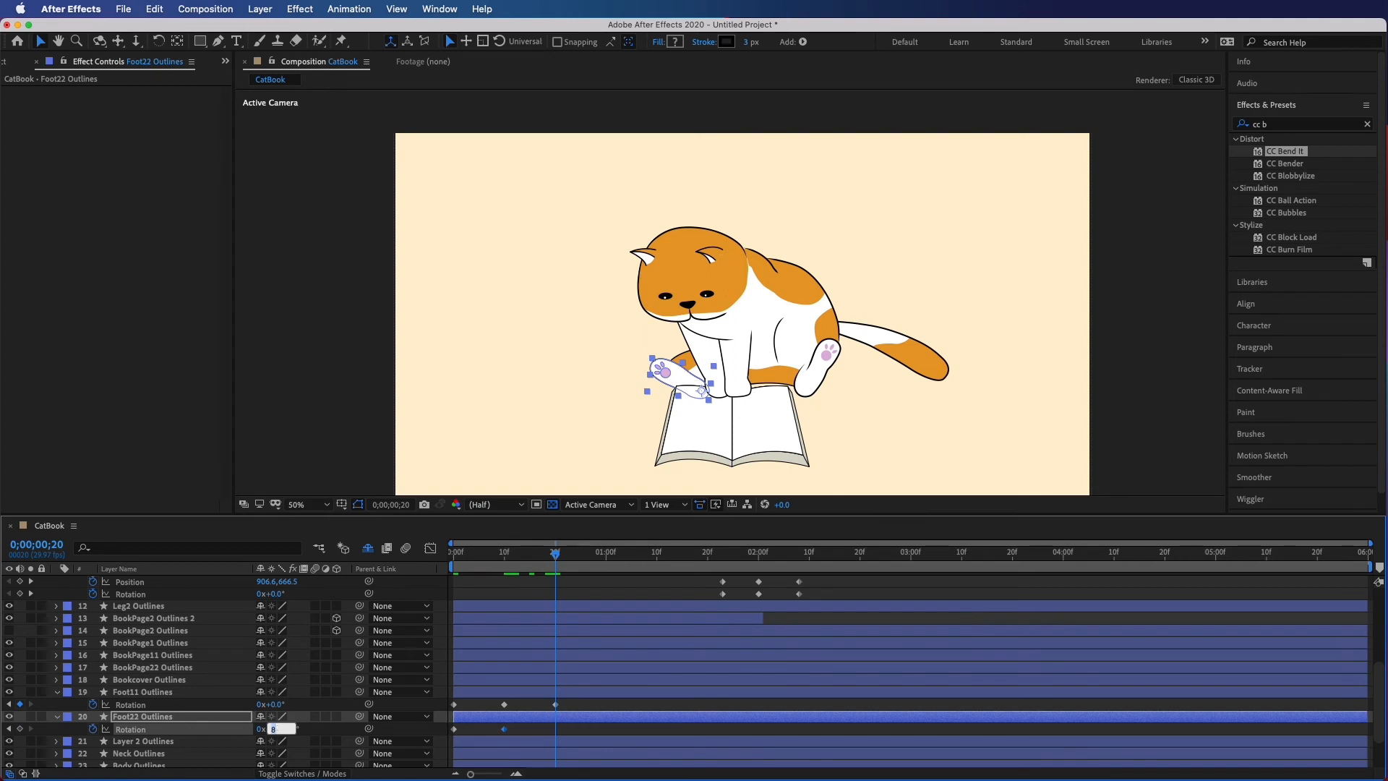
text(0)
key(Return)
Preview the hind feet and stretch all their Rotation keyframes proportionally so the last ones land at 0;00;01;00
key(space)
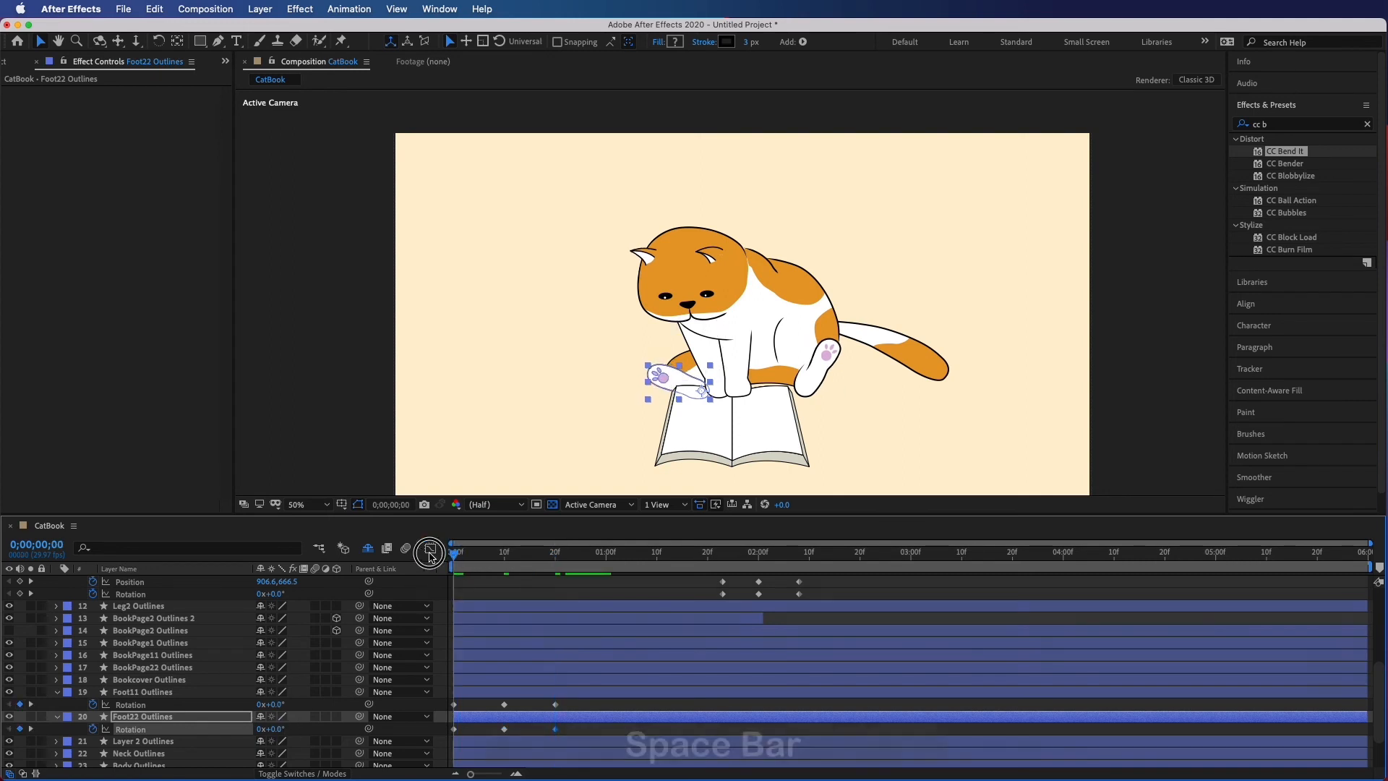
key(space)
drag(804, 556, 606, 555)
drag(556, 736, 427, 688)
key(alt)
drag(557, 734, 601, 732)
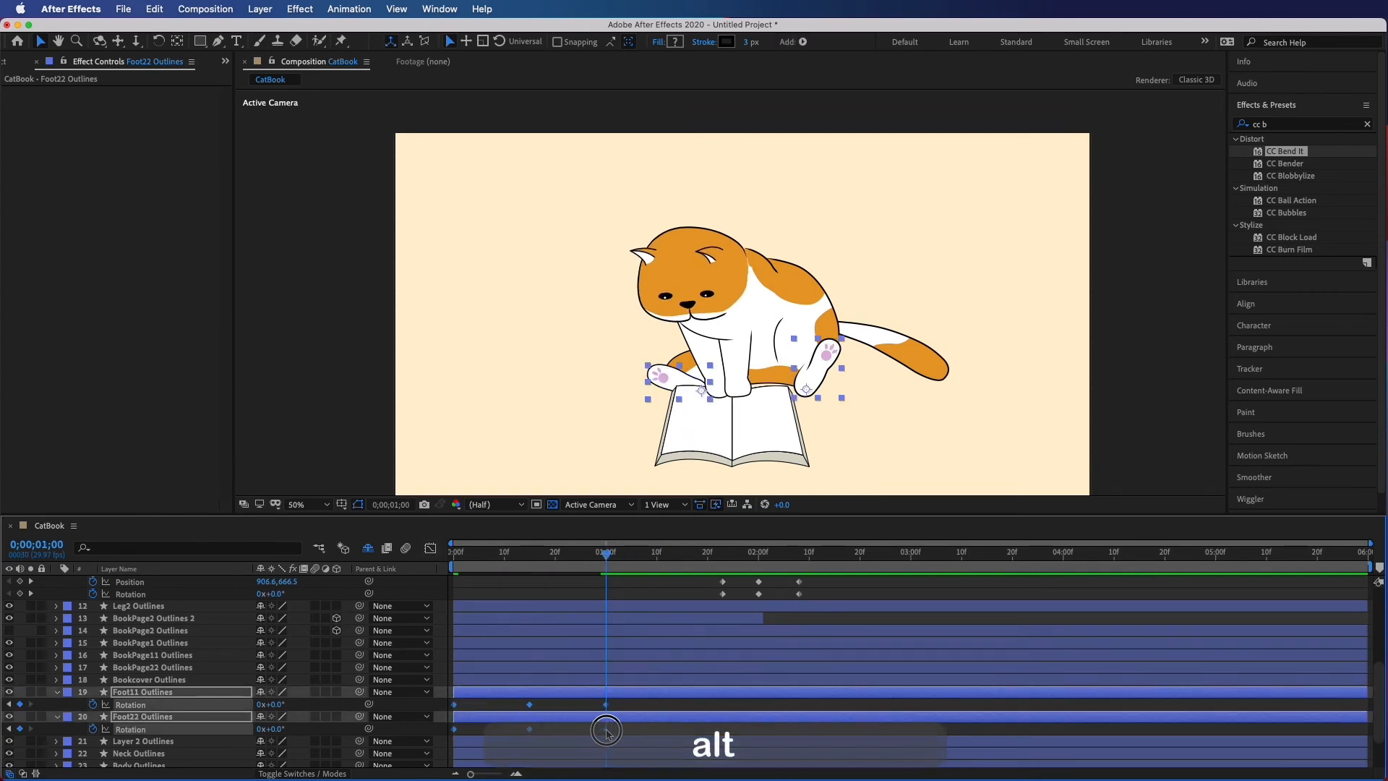
Stretch both hind feet's Rotation keyframes proportionally to end at 0;00;02;00, previewing the motion before and after
drag(606, 552, 438, 546)
key(space)
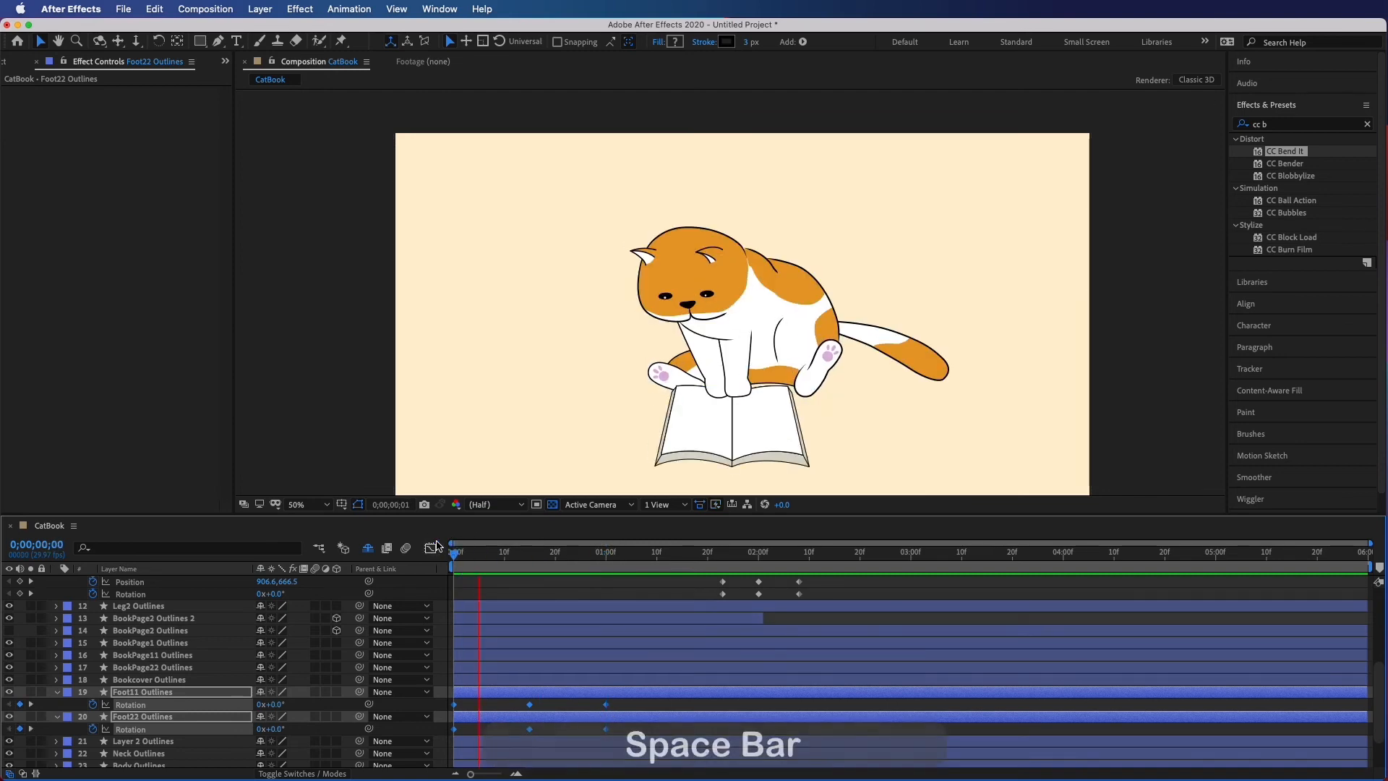
key(space)
drag(902, 559, 760, 559)
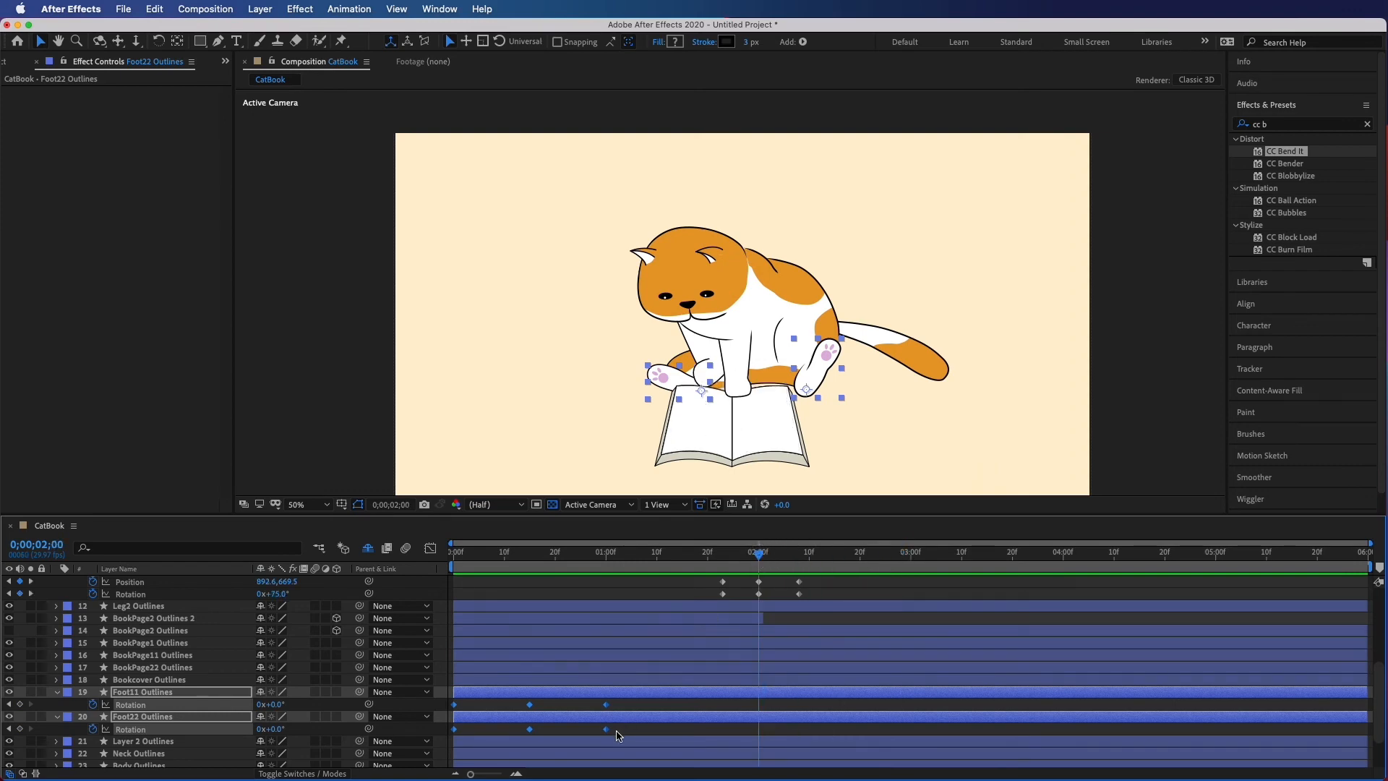
drag(606, 732, 758, 731)
click(470, 569)
key(space)
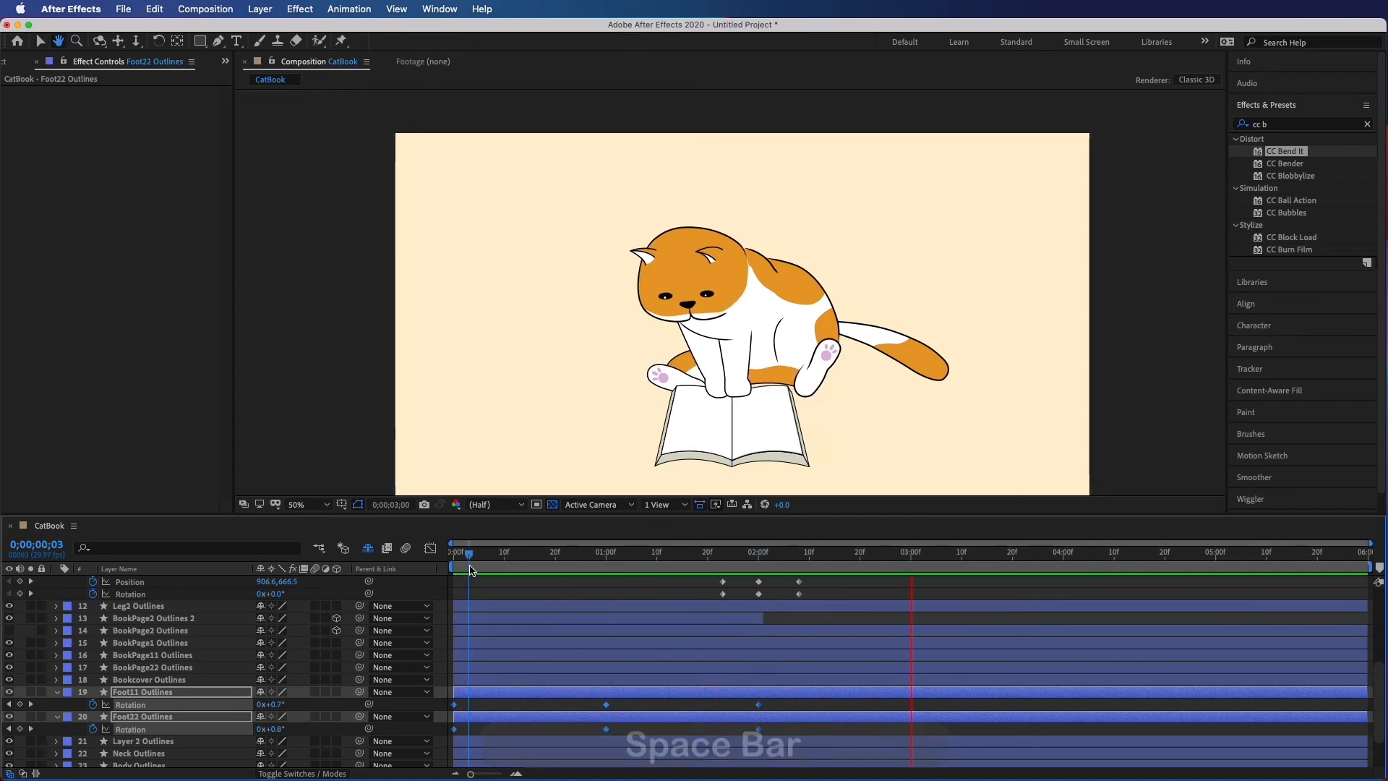
Add the expression loopOut("pingpong") to the Foot11 Outlines Rotation and select its text for copying
alt+click(93, 705)
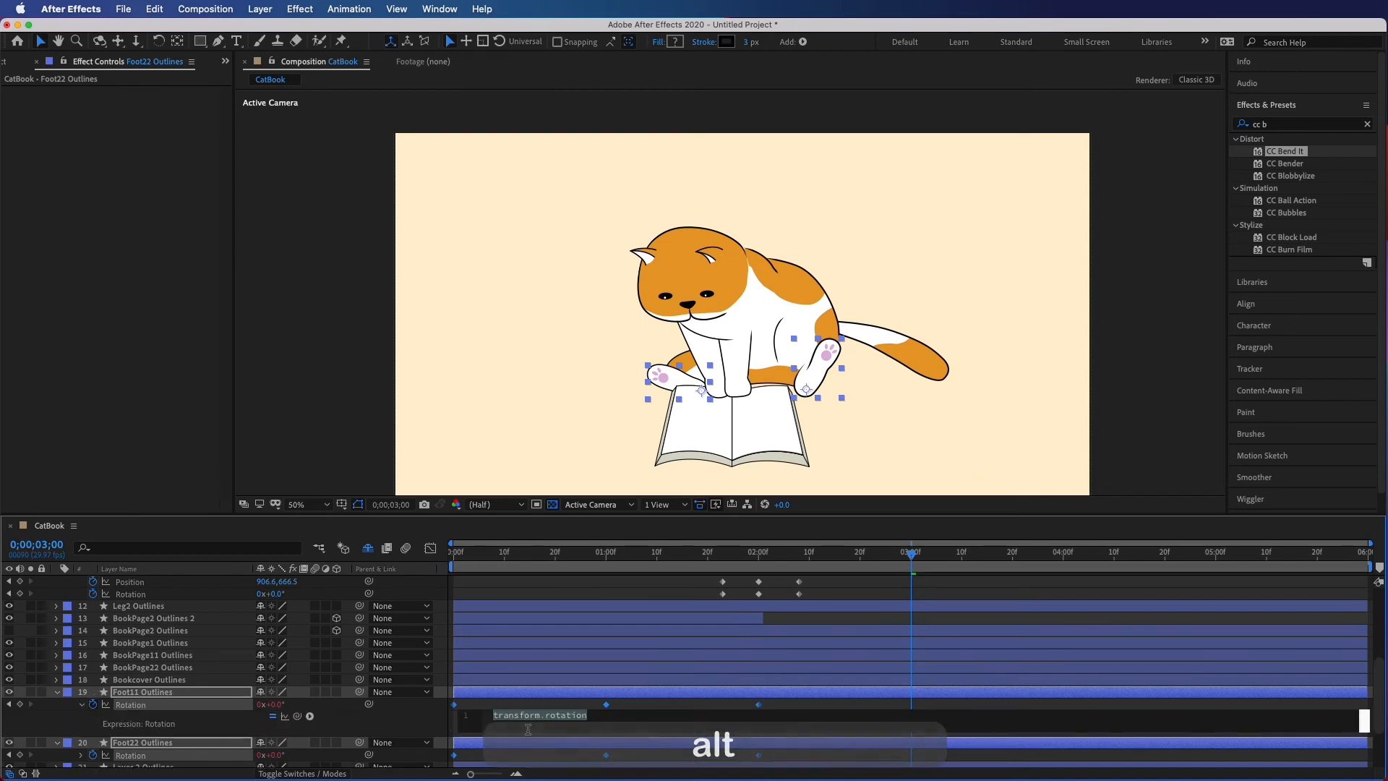
text(loopOut())
key(Down)
key(Down)
key(Down)
key(Return)
text("pingpong")
drag(593, 716, 481, 715)
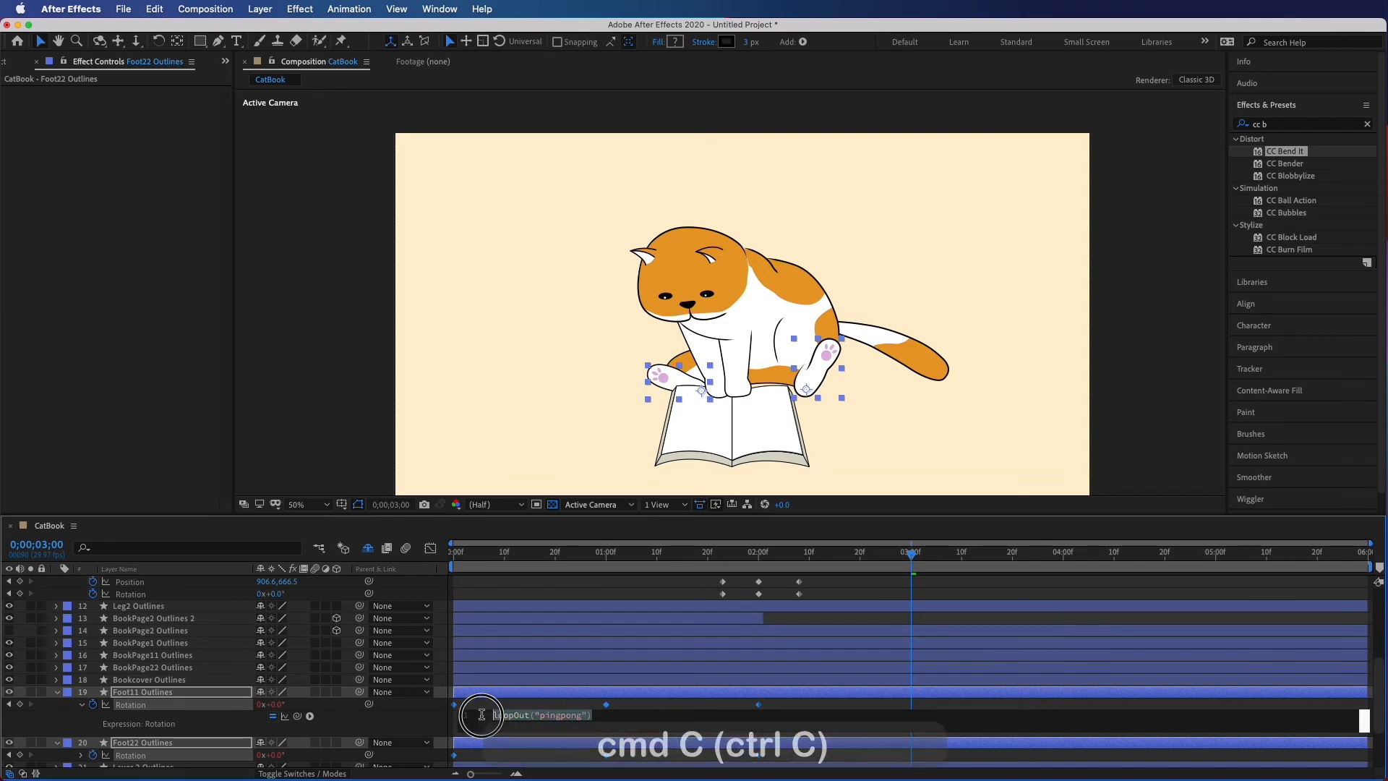
Copy the loopOut("pingpong") text from Foot11's Rotation expression and remove the Rotation expressions from both hind feet
scroll(180, 748, down, 1)
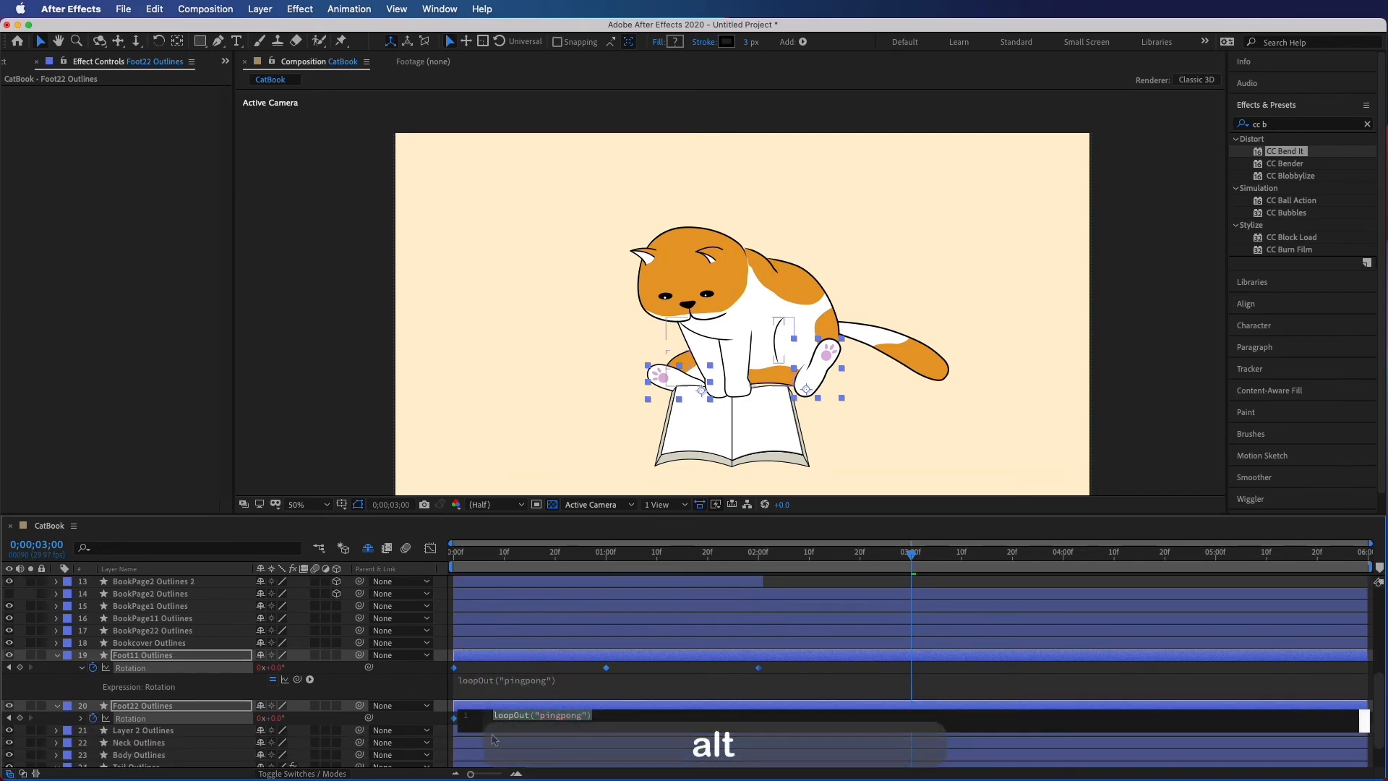
click(491, 680)
key(super+c)
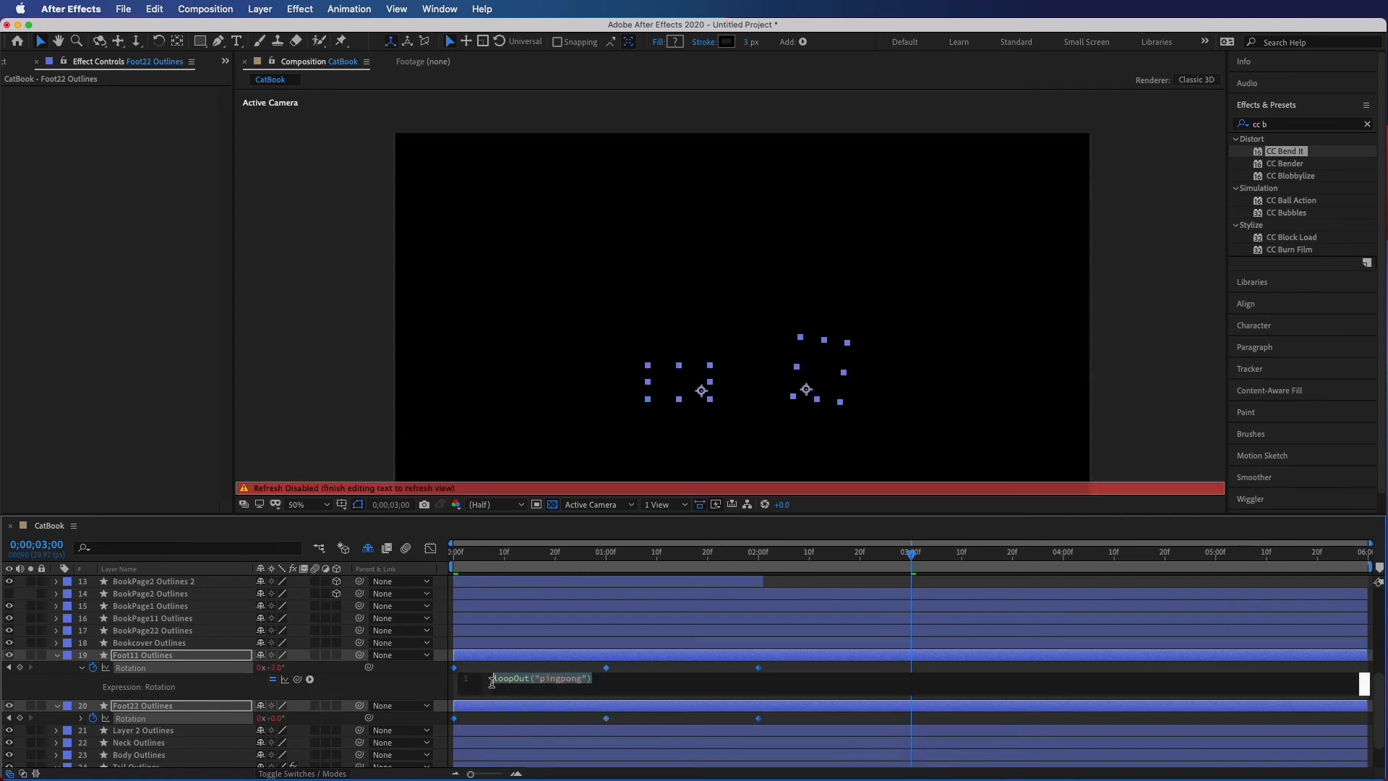
alt+click(93, 719)
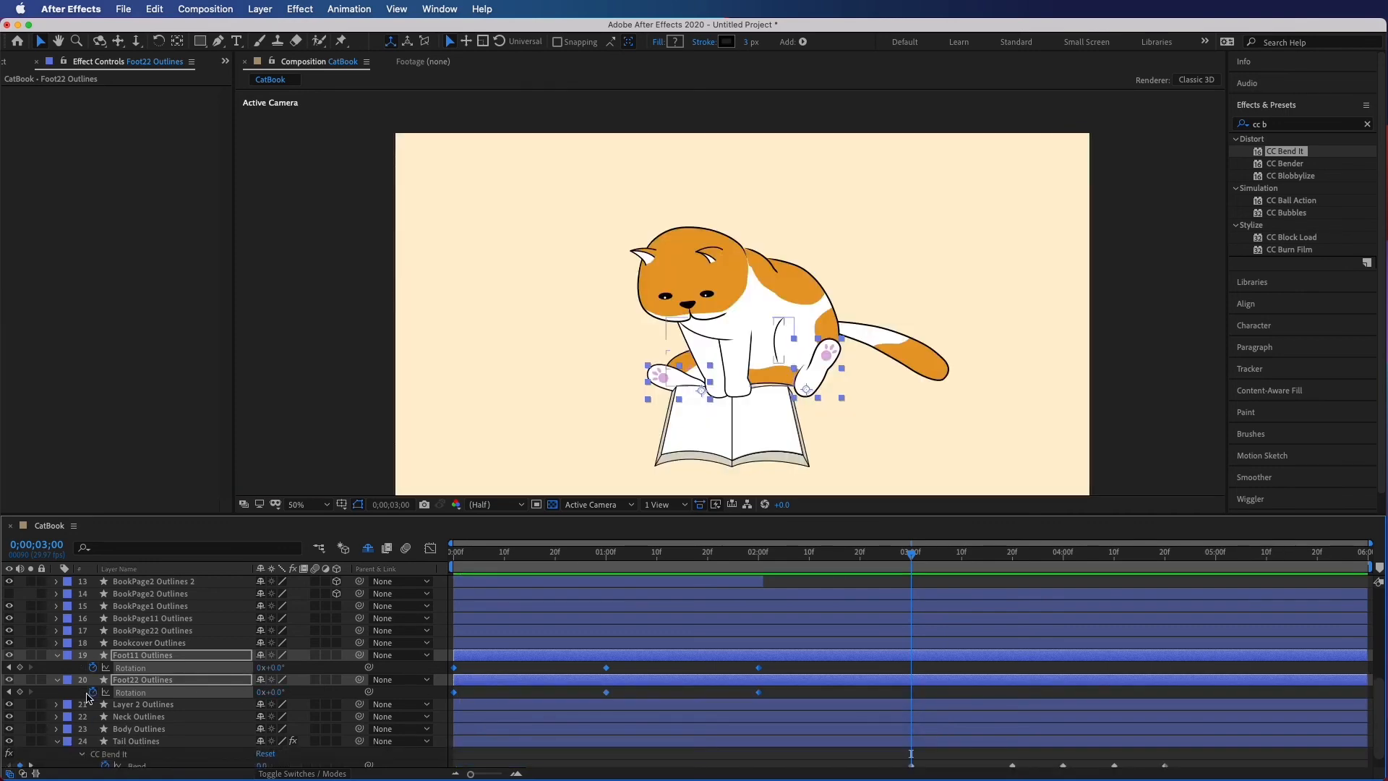
Enable Rotation expressions on Foot11 and Foot22 Outlines again and paste loopOut("pingpong") into each
alt+click(93, 692)
click(577, 732)
key(super+v)
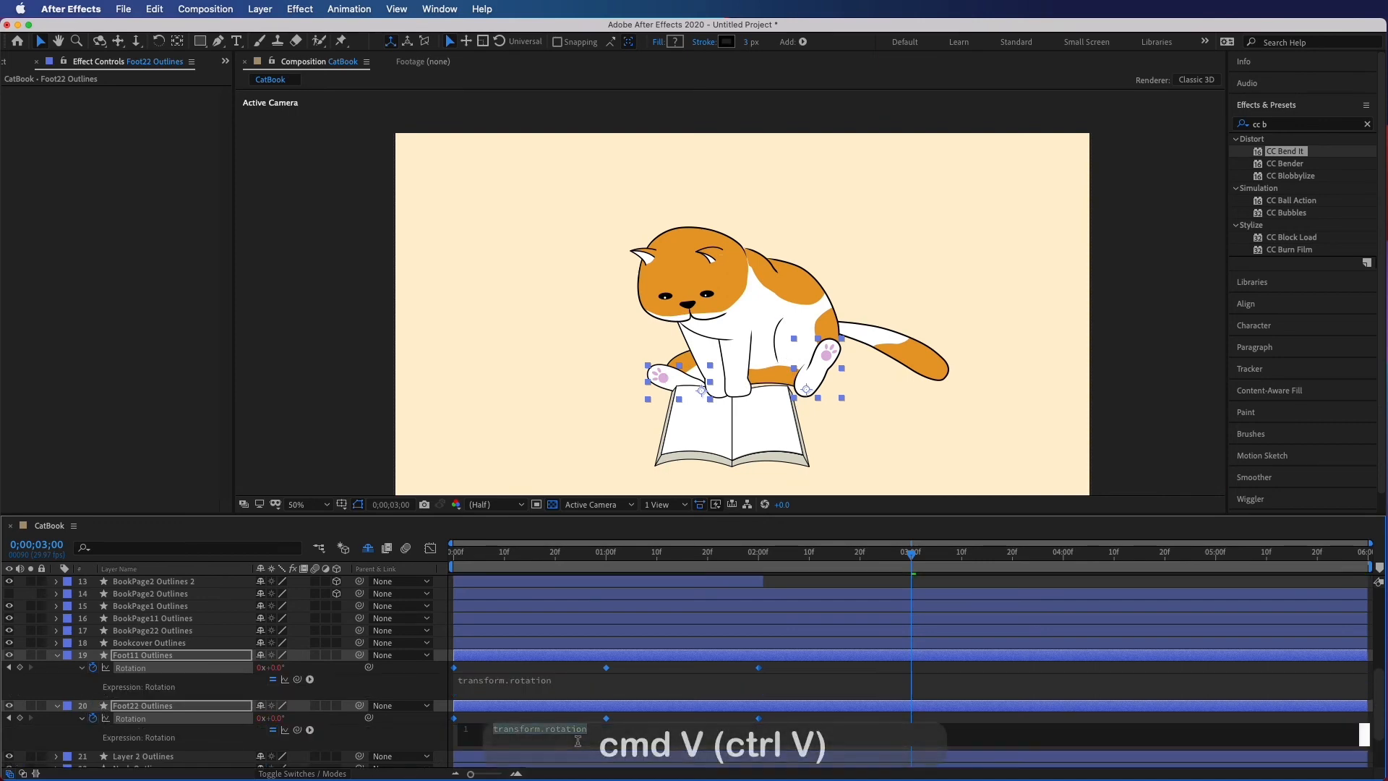
click(572, 680)
key(super+v)
click(148, 658)
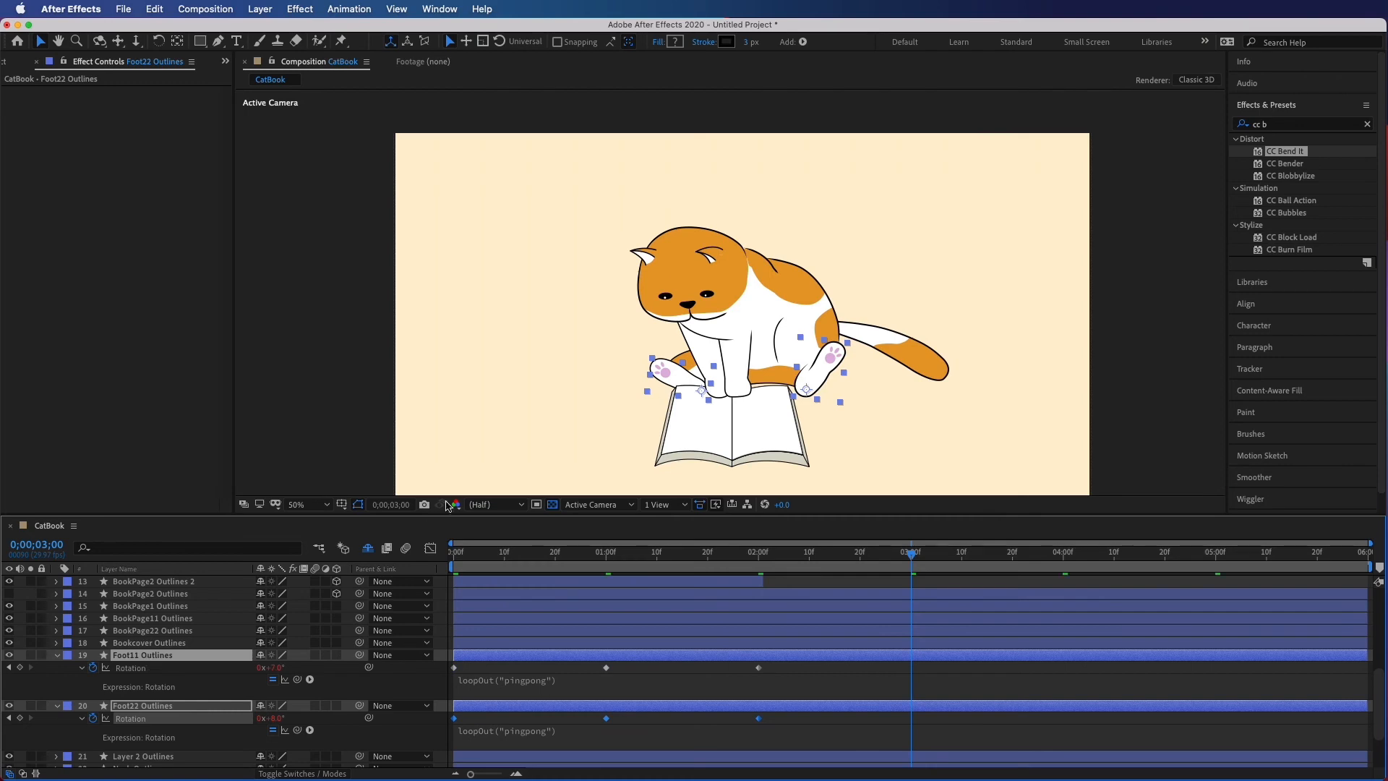
Play back the composition to check the looping hind-foot rotation together with the head tilt
click(461, 570)
key(space)
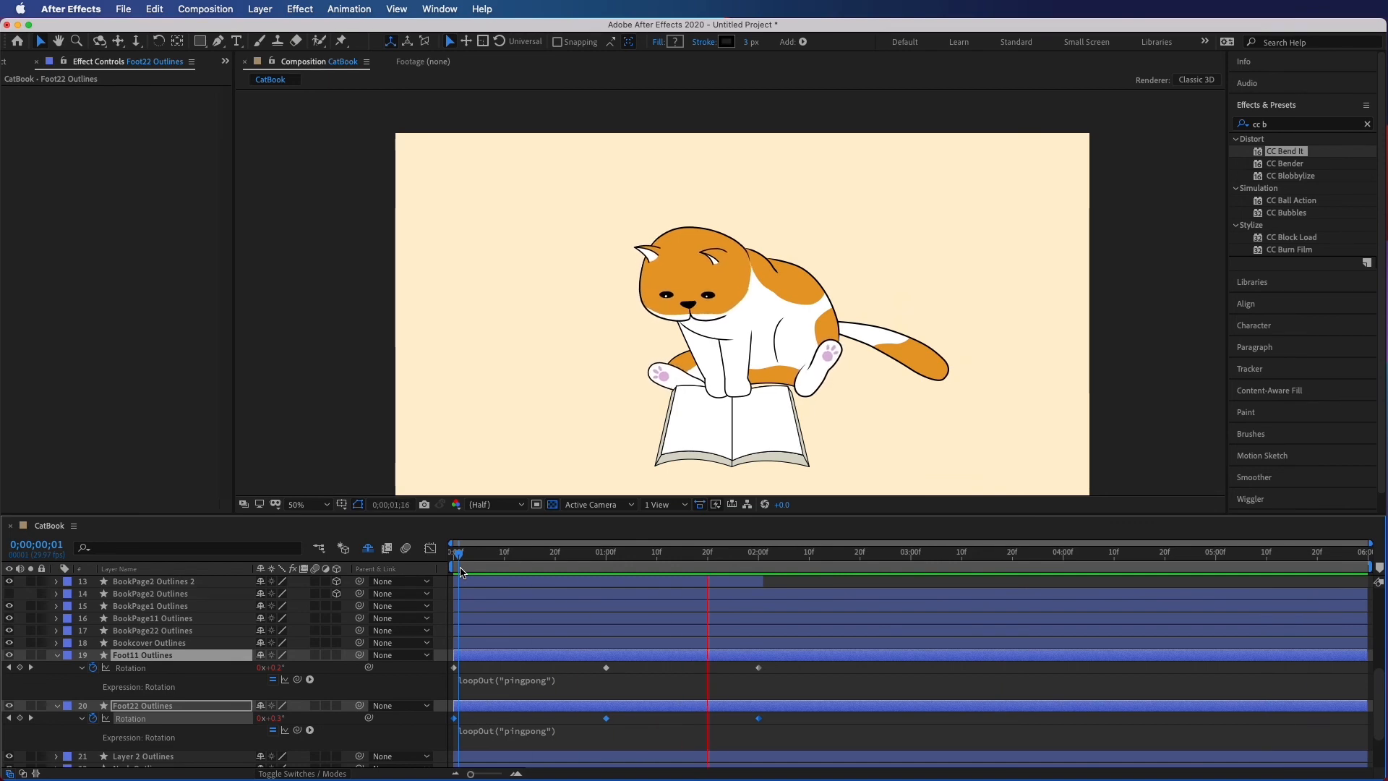
key(space)
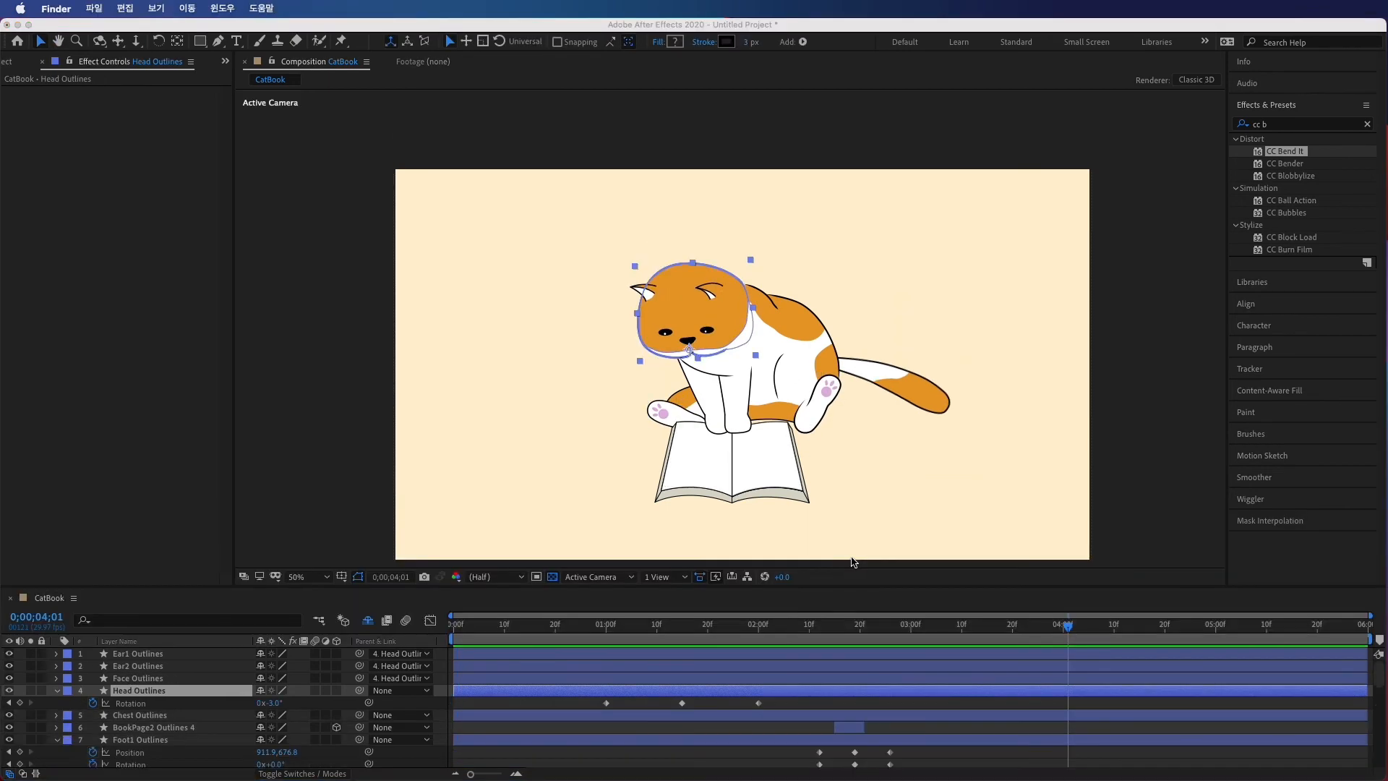
click(567, 642)
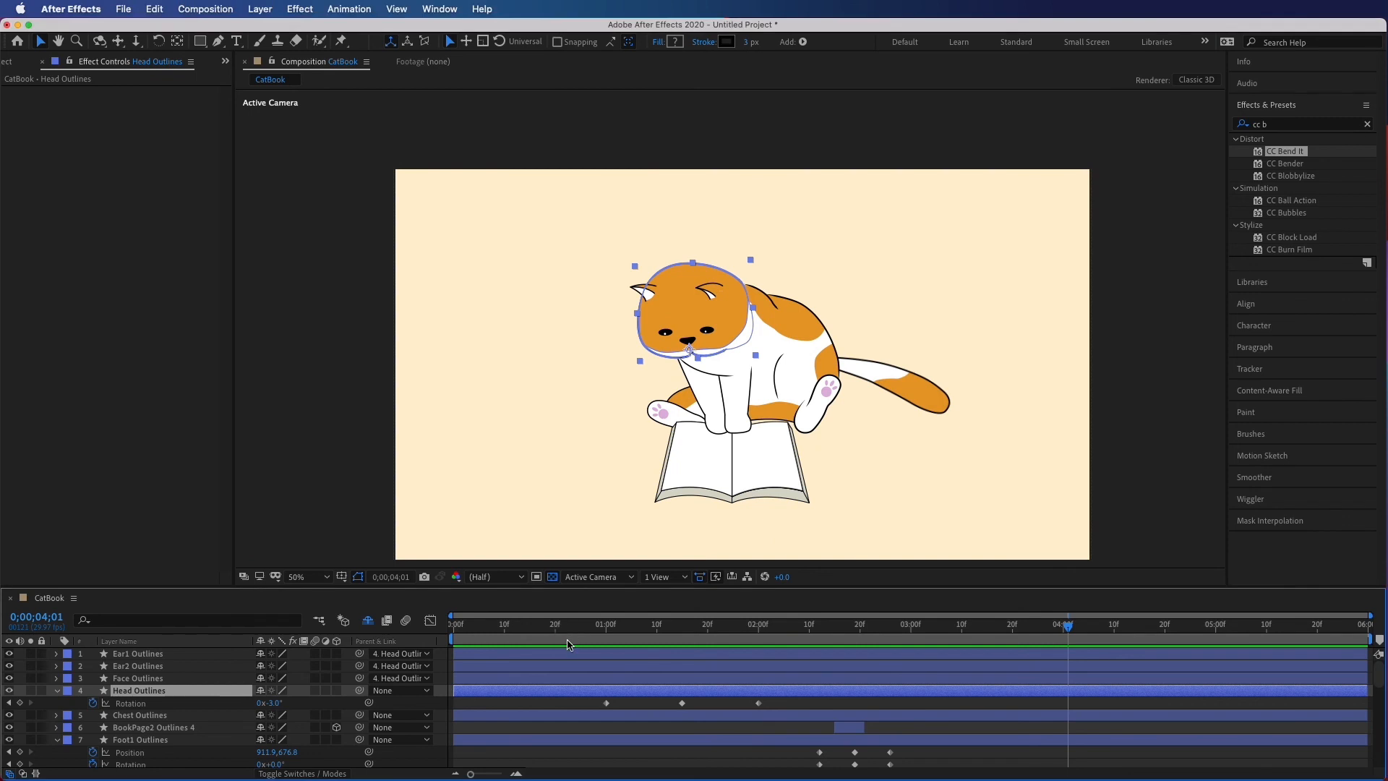
key(space)
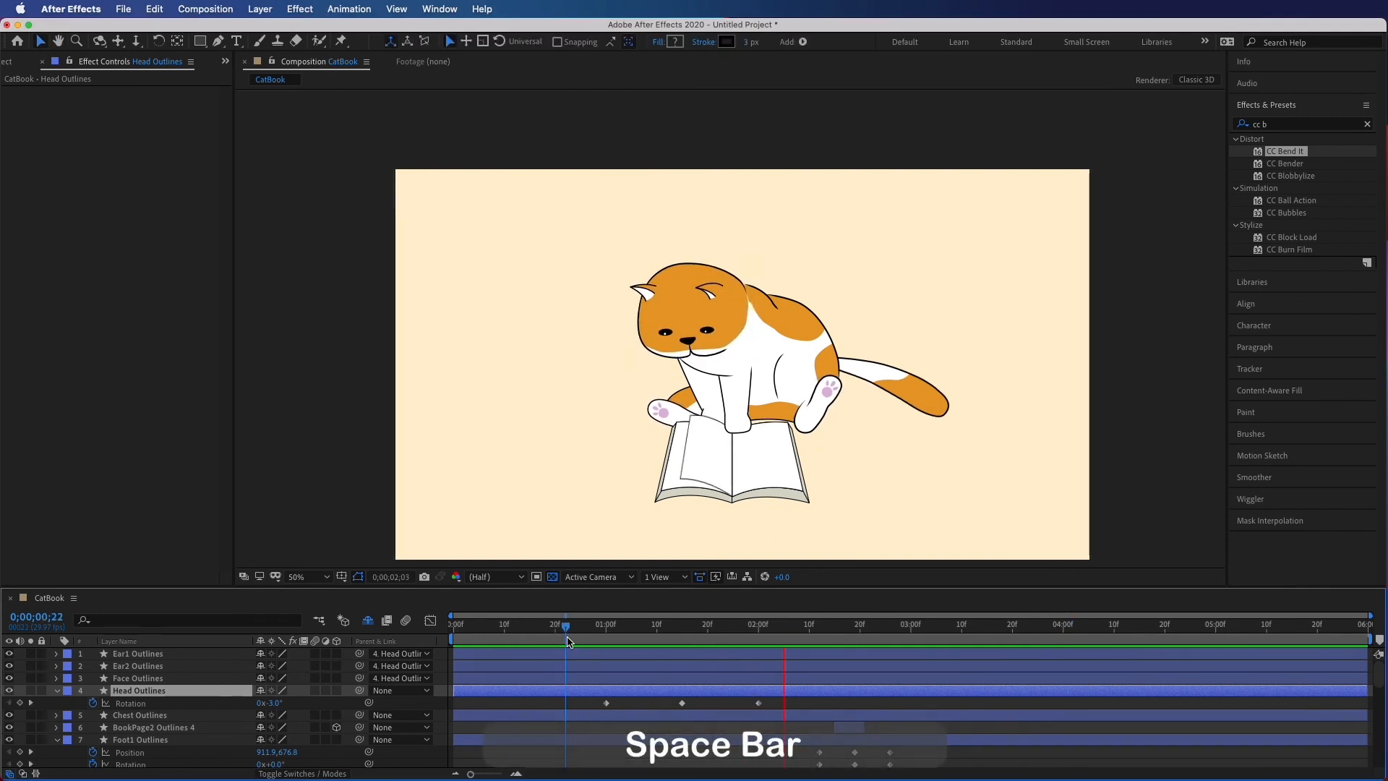
Add 0° Rotation keyframes to Head Outlines at 0;00;00;20 and about 0;00;02;15, then preview the head movement
click(556, 639)
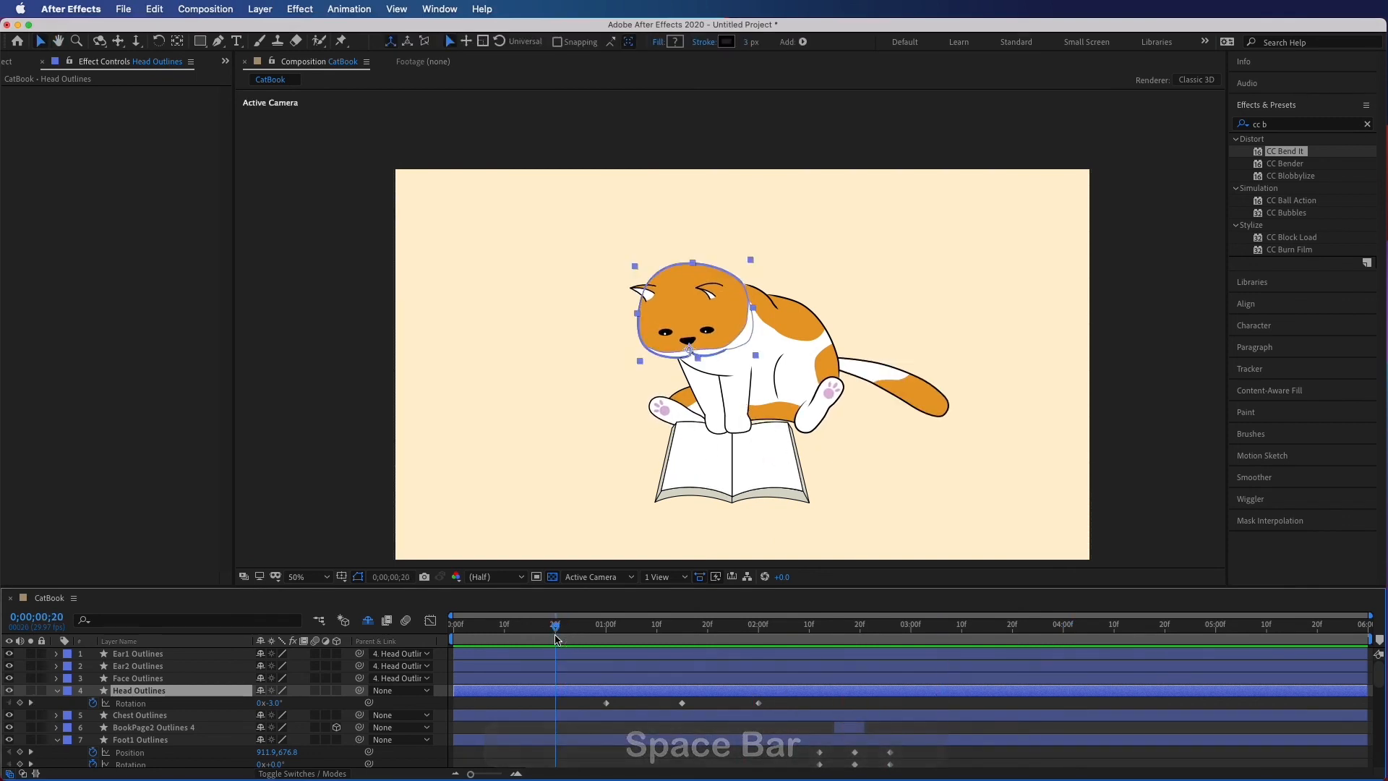
click(273, 703)
key(Return)
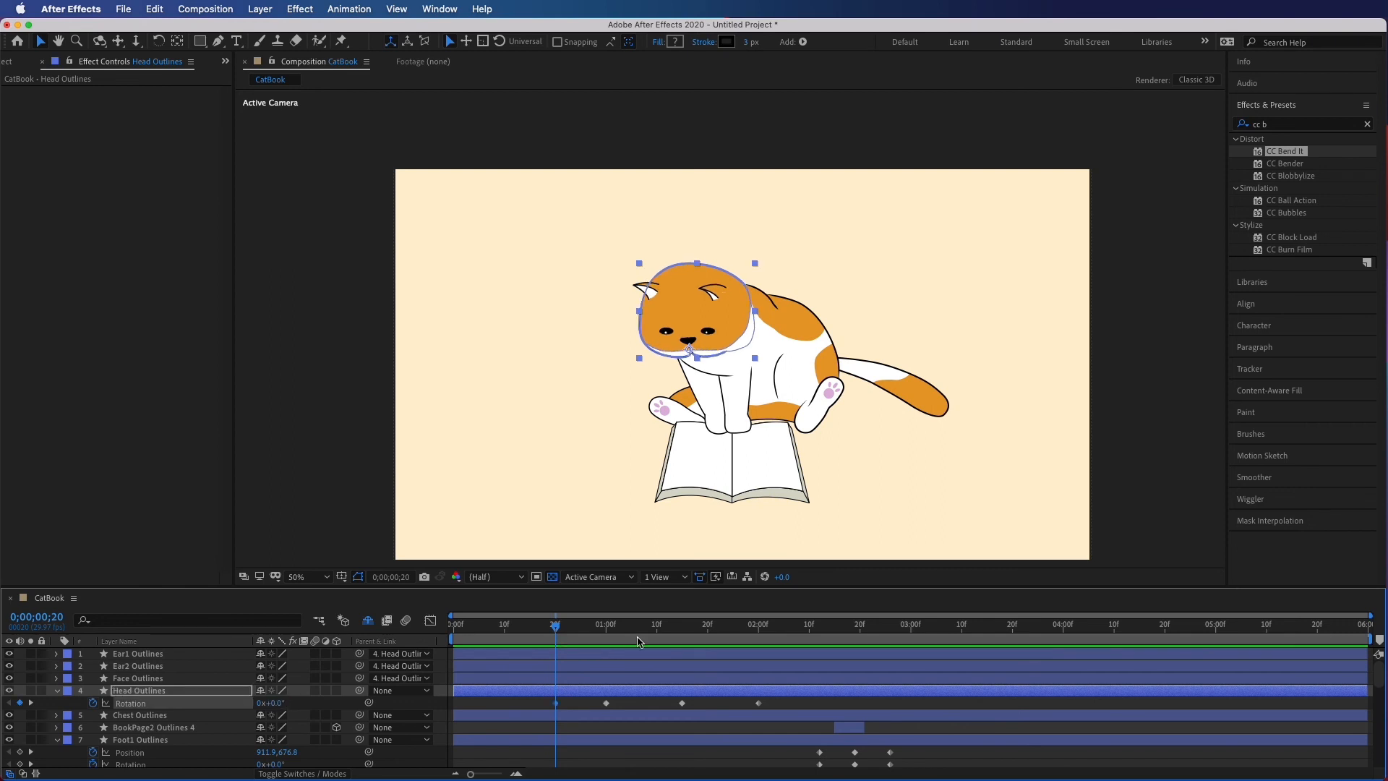
click(837, 641)
click(273, 703)
text(0)
key(Return)
click(467, 637)
key(space)
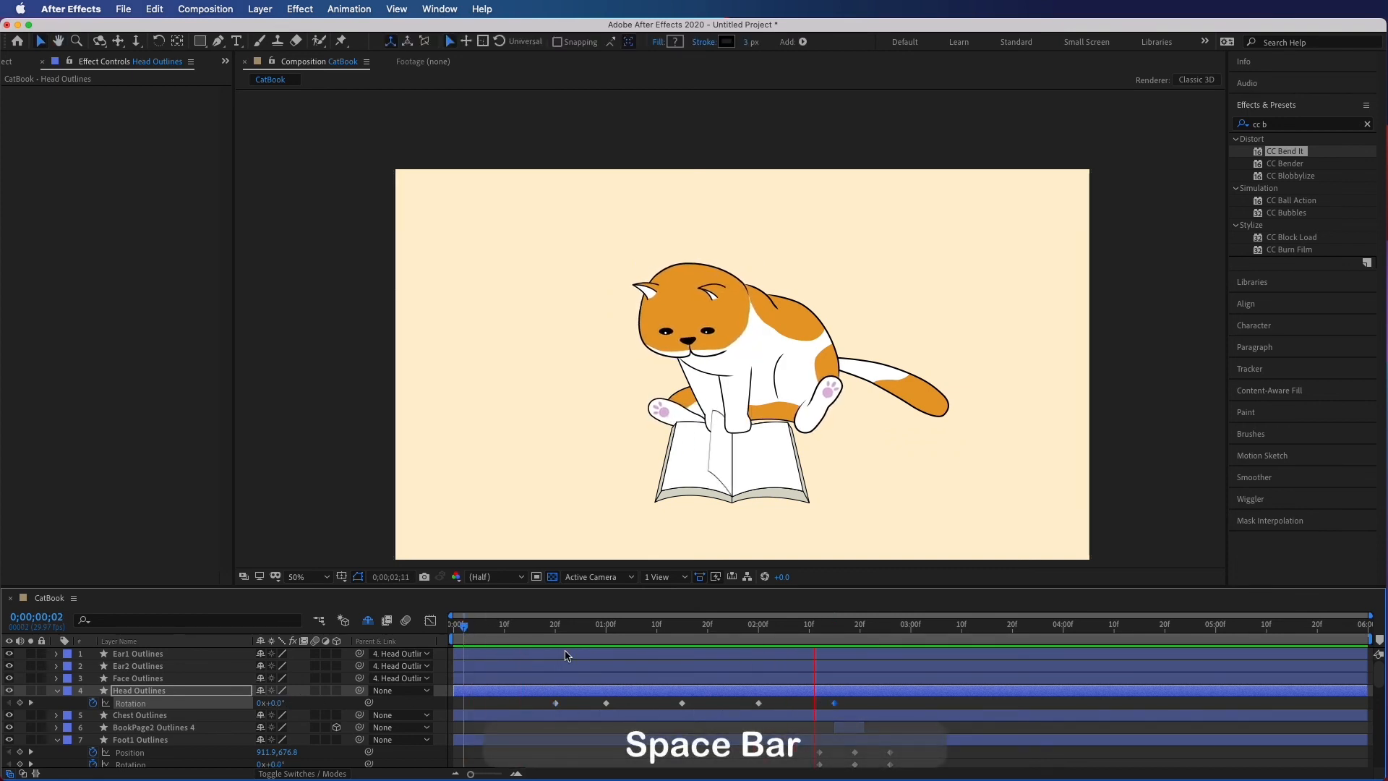
key(space)
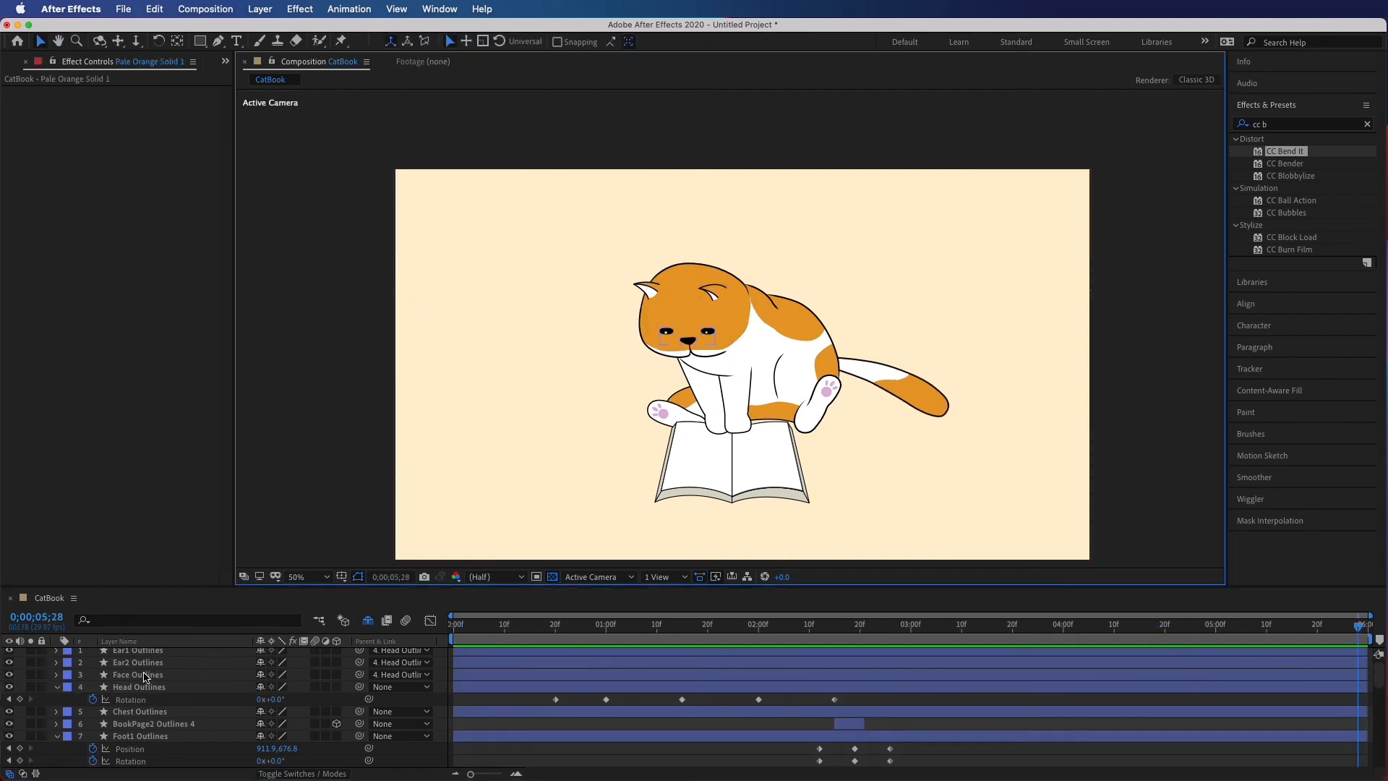
Create a new mask on Face Outlines and enlarge it slightly around the eyes and nose
click(145, 676)
right_click(145, 677)
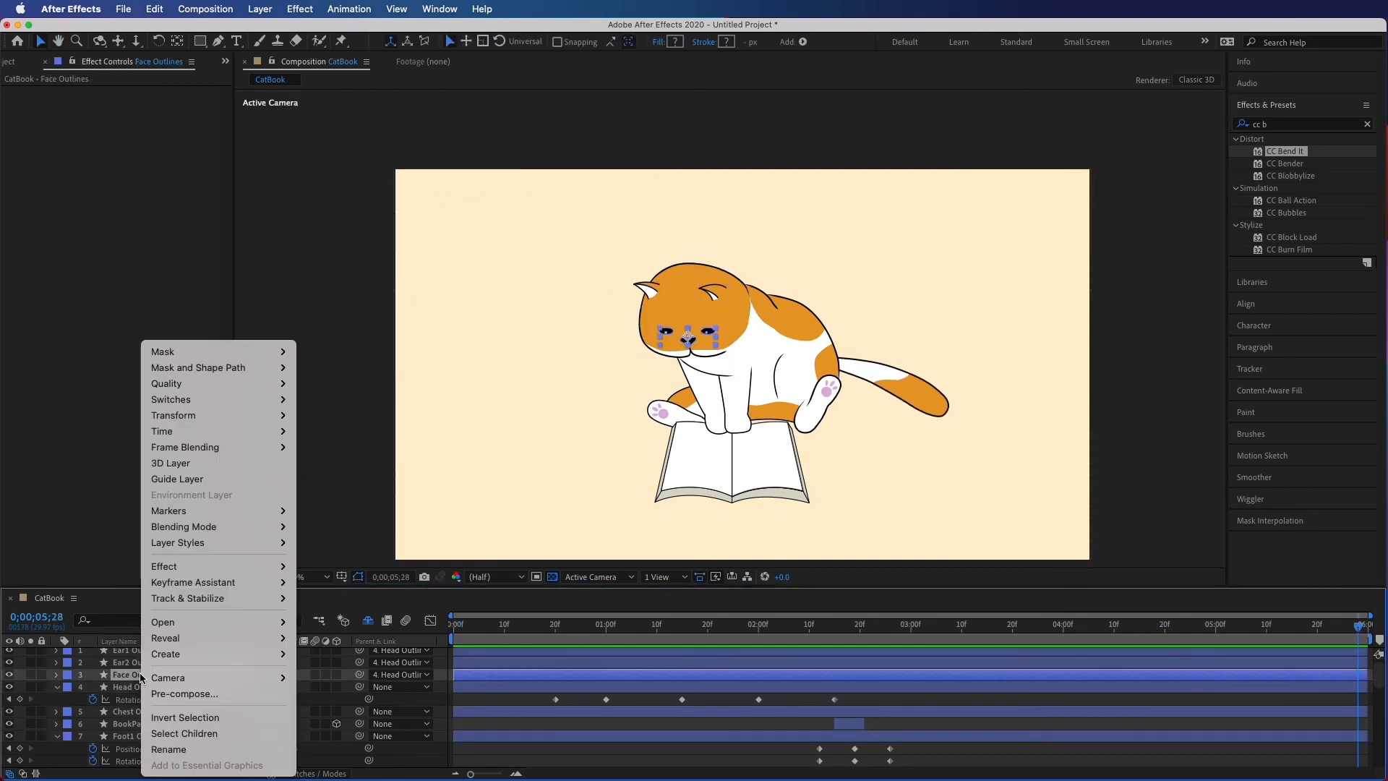
mouse_move(232, 648)
mouse_move(274, 351)
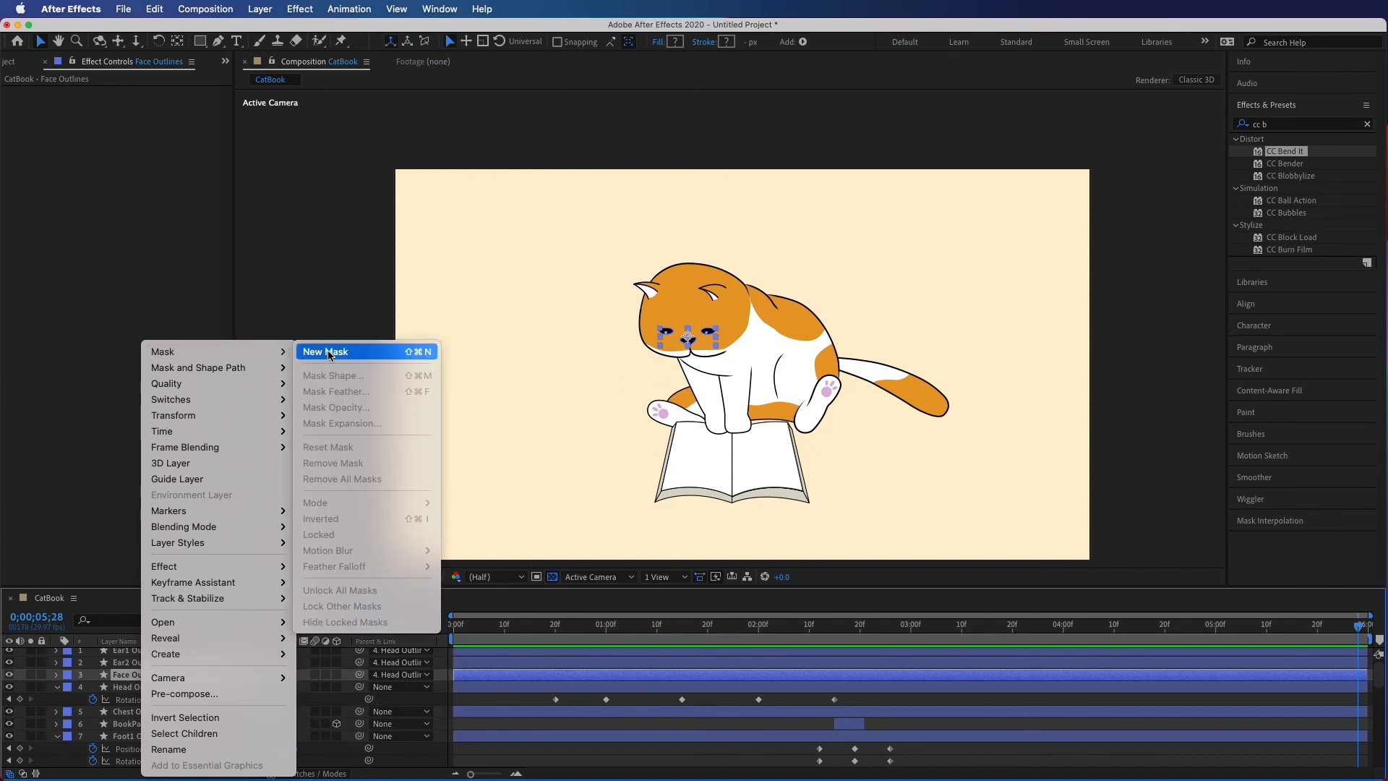
click(318, 351)
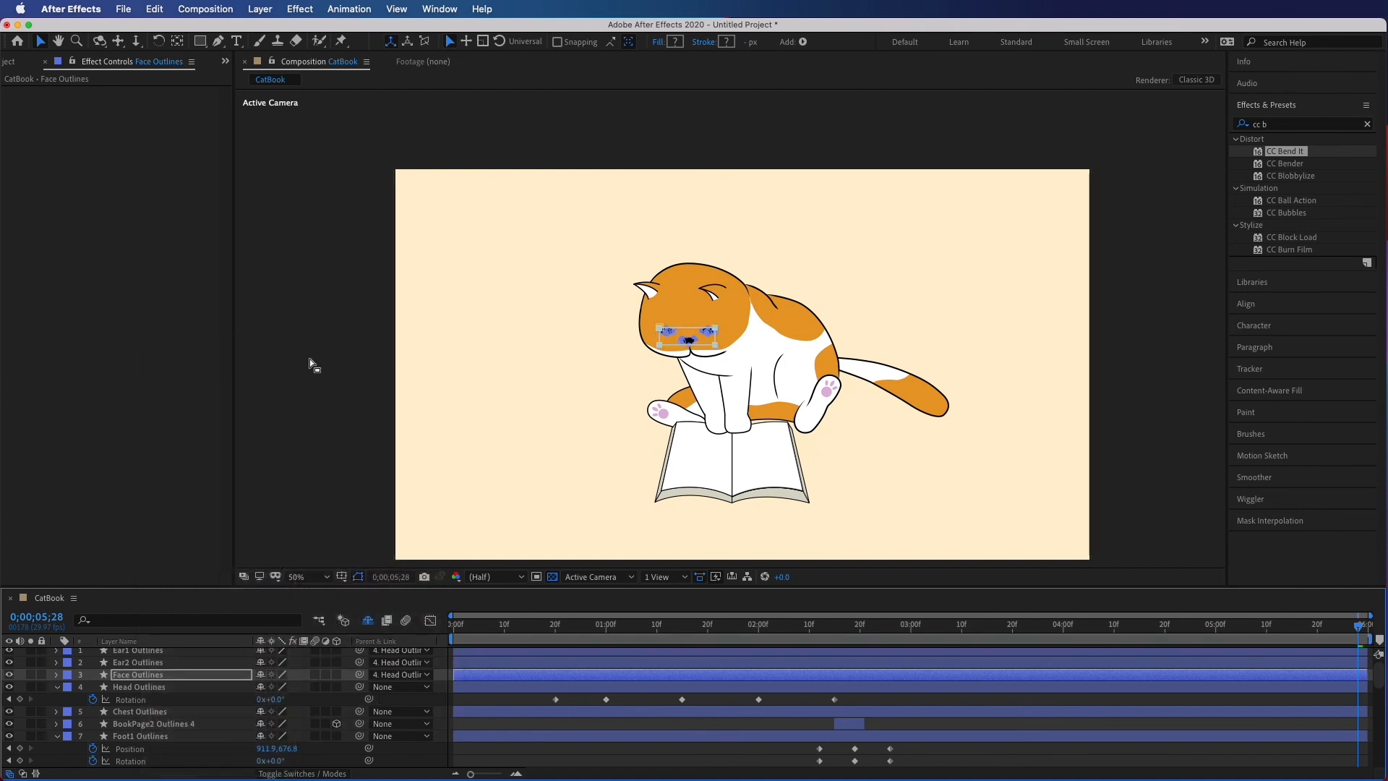
click(717, 331)
drag(715, 329, 656, 335)
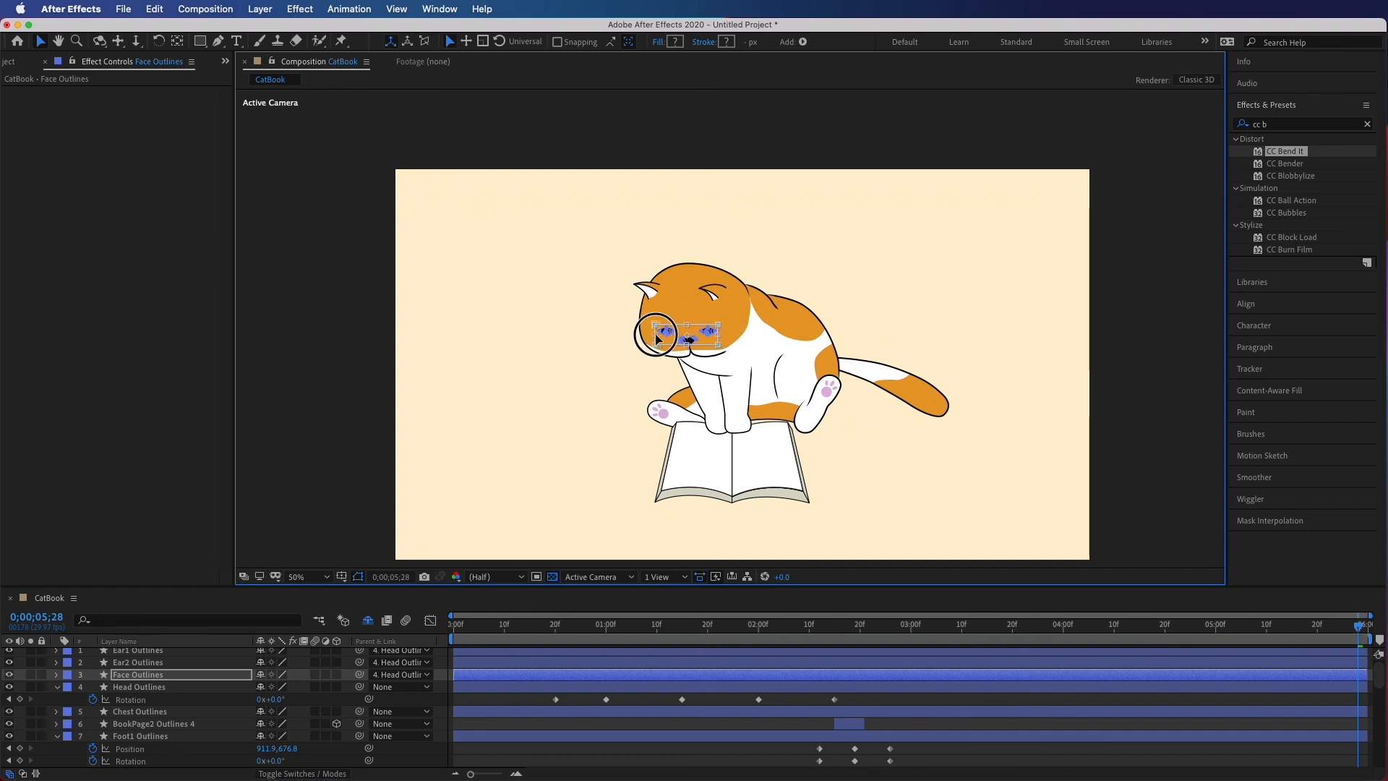
Reveal the Face Outlines mask properties and set a Mask Path keyframe at 0;00;01;00
click(58, 677)
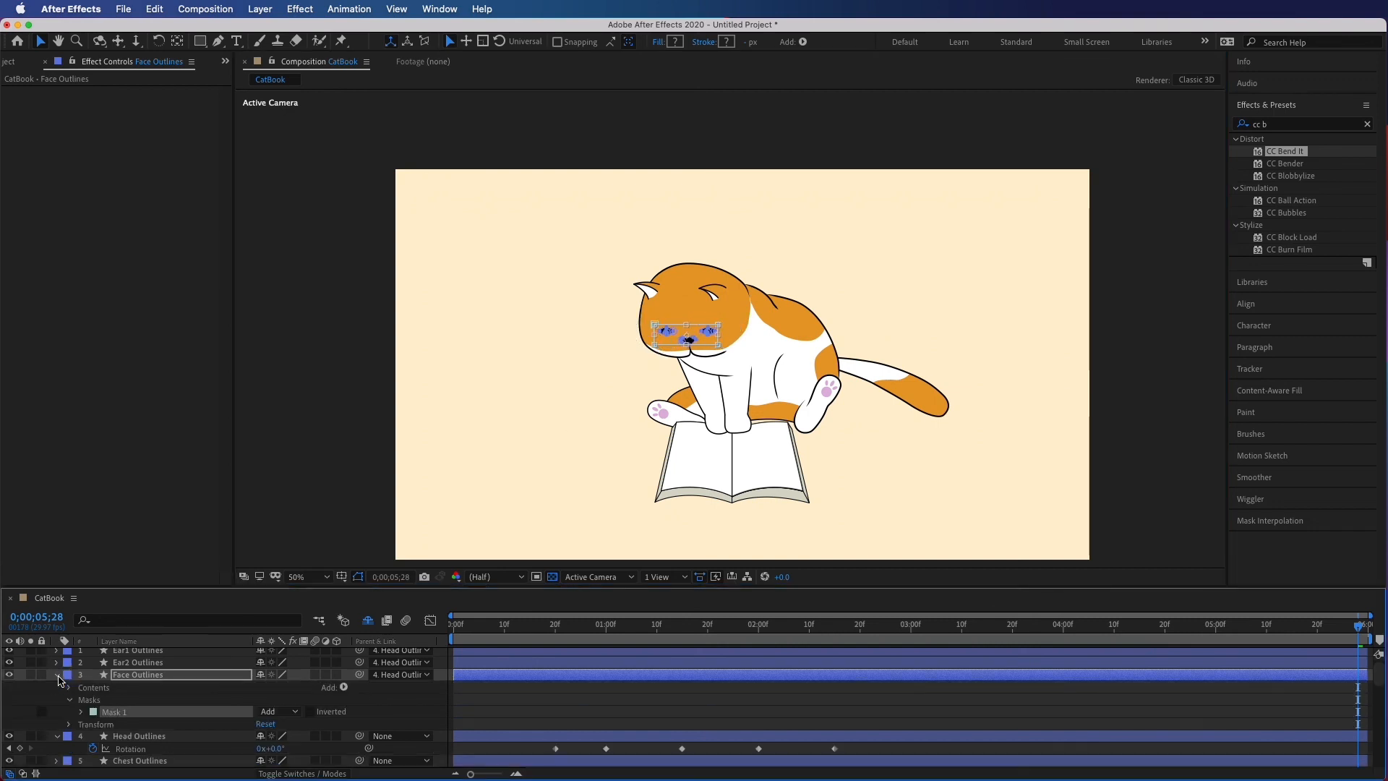
click(81, 712)
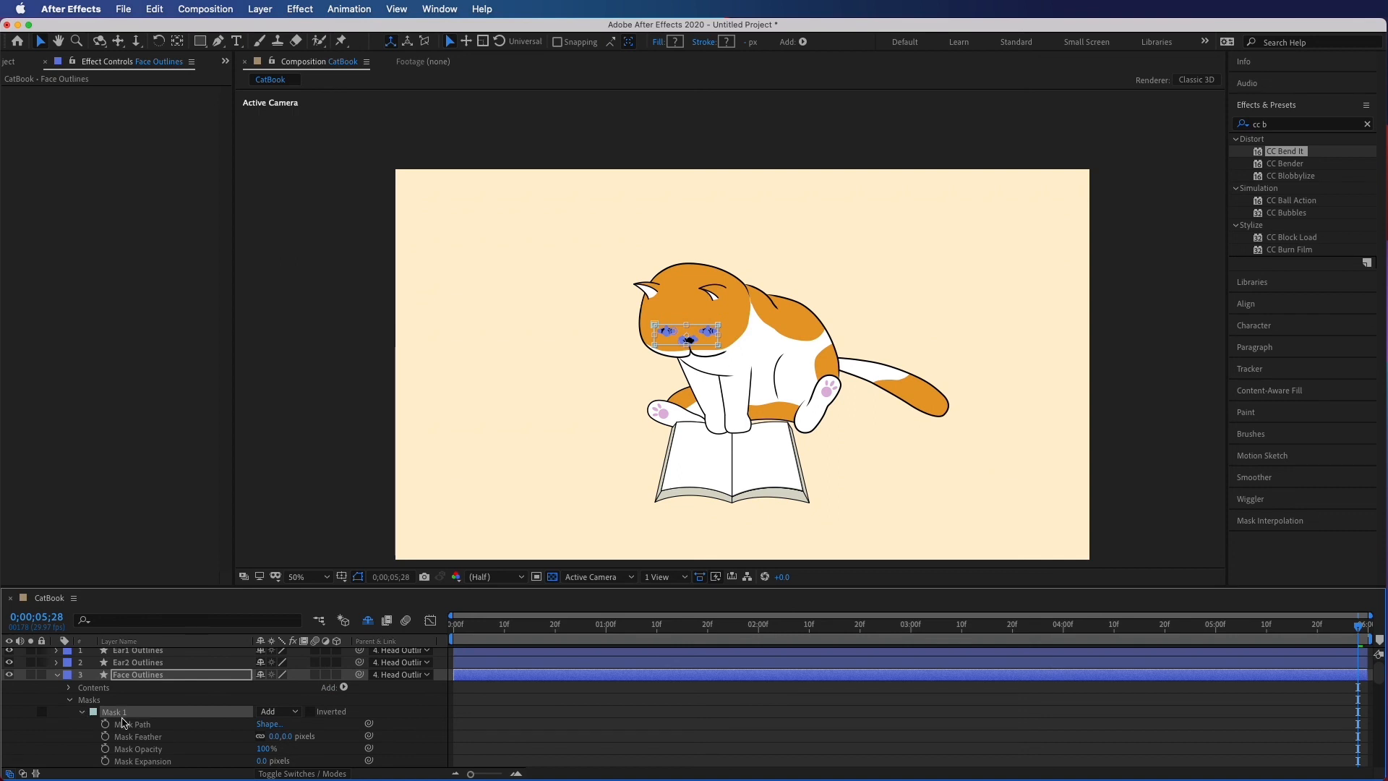
click(608, 642)
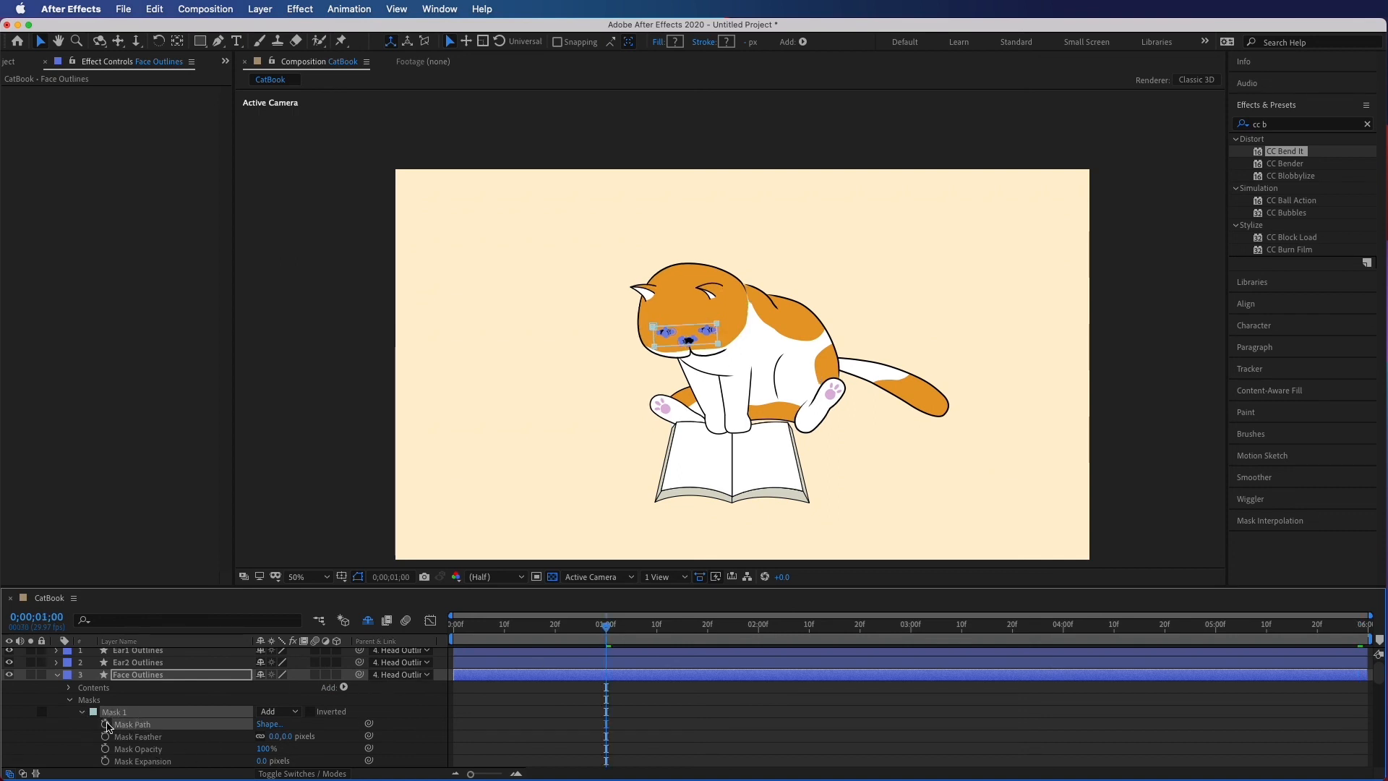
Make a blink by lowering the face mask's upper edge at 0;00;01;03 and raising it again at about 0;00;01;06, then preview it
drag(609, 628, 625, 632)
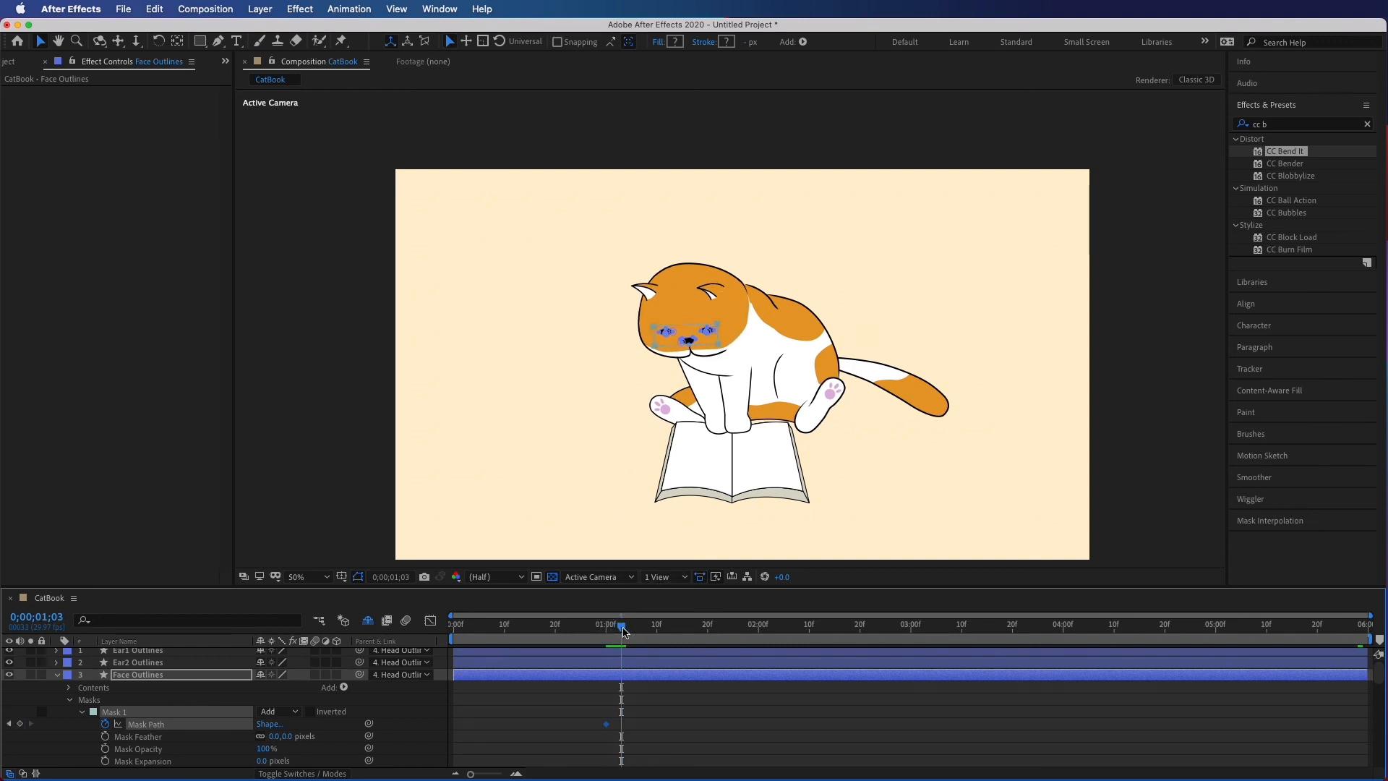
drag(688, 329, 690, 342)
drag(624, 632, 639, 632)
drag(708, 341, 708, 330)
click(705, 329)
click(576, 644)
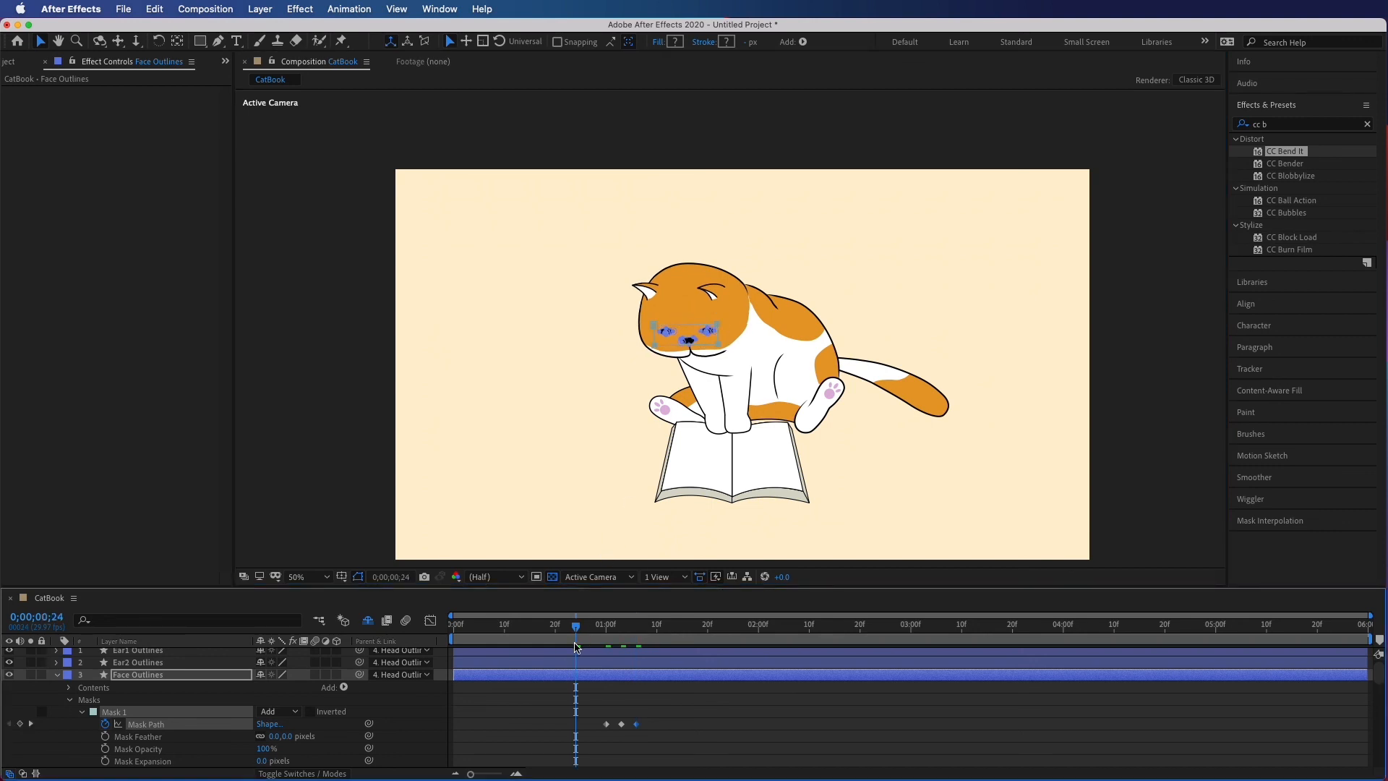
click(549, 529)
key(space)
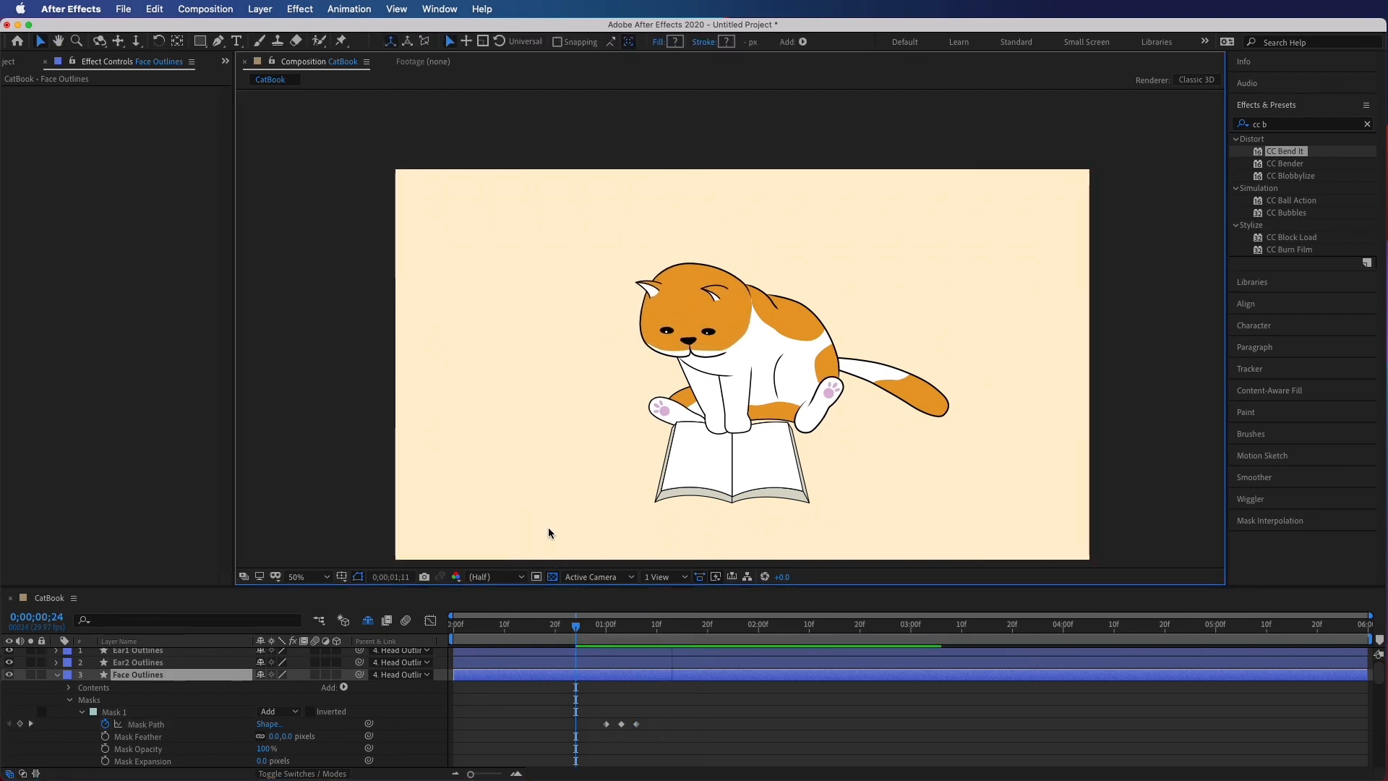
Copy the three Mask Path blink keyframes, paste them at 0;00;03;00 and 0;00;05;00, and preview the repeated blinks
drag(598, 718, 659, 731)
key(super+c)
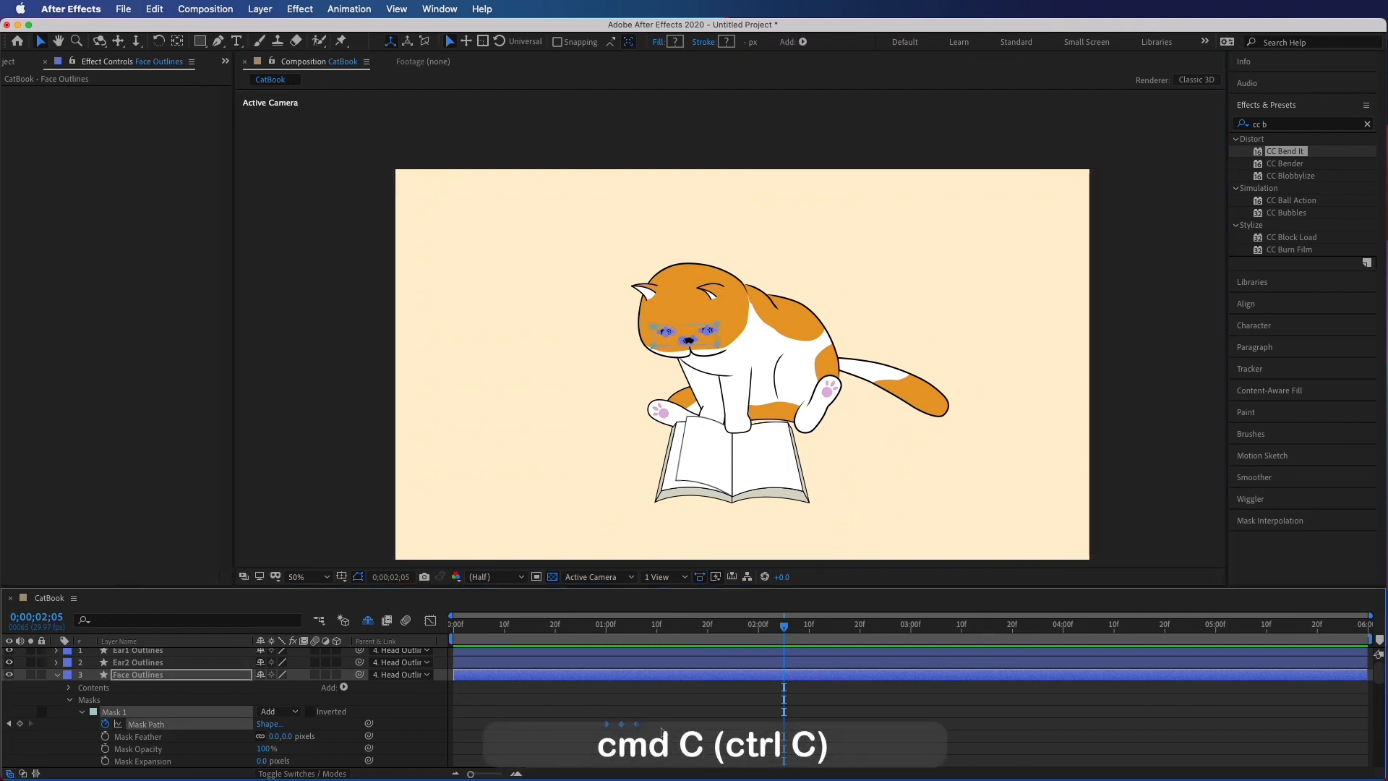
click(913, 642)
key(super+v)
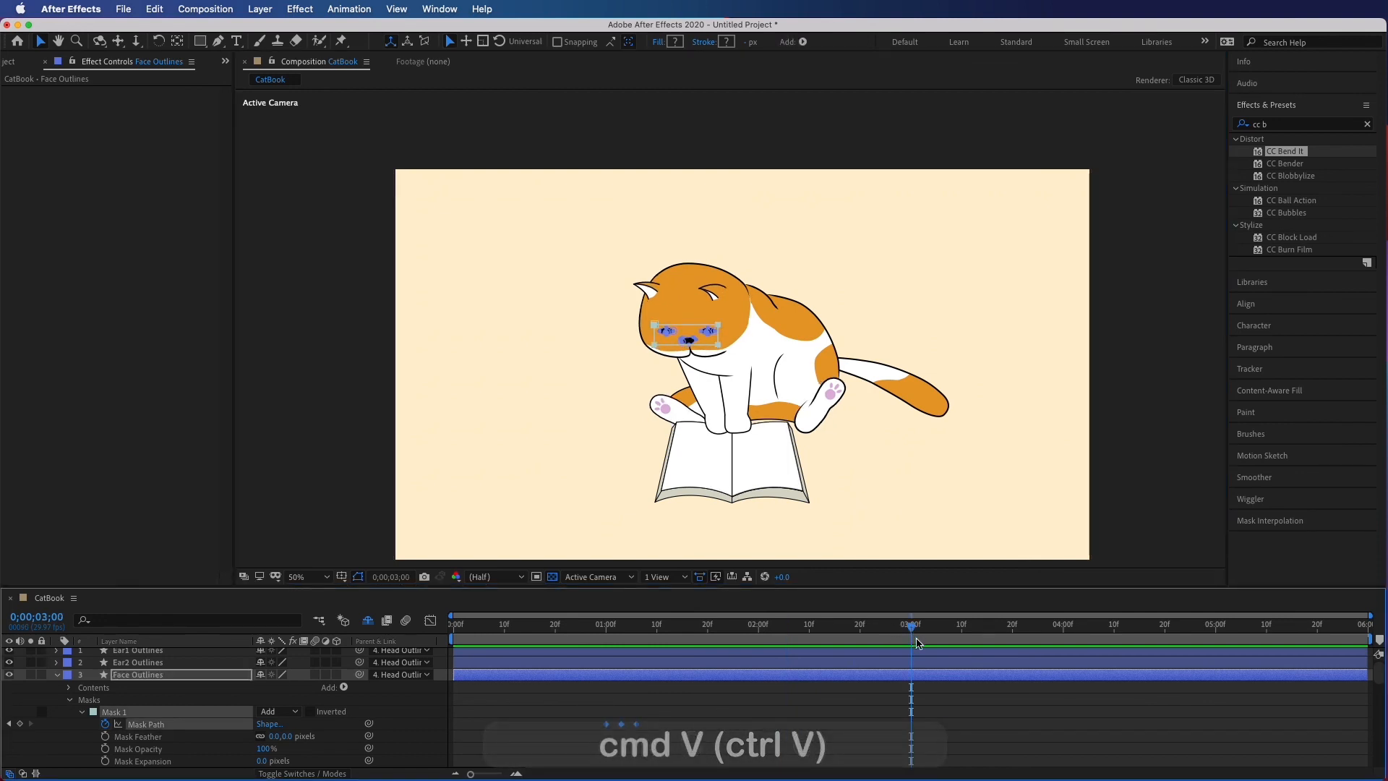
click(1219, 644)
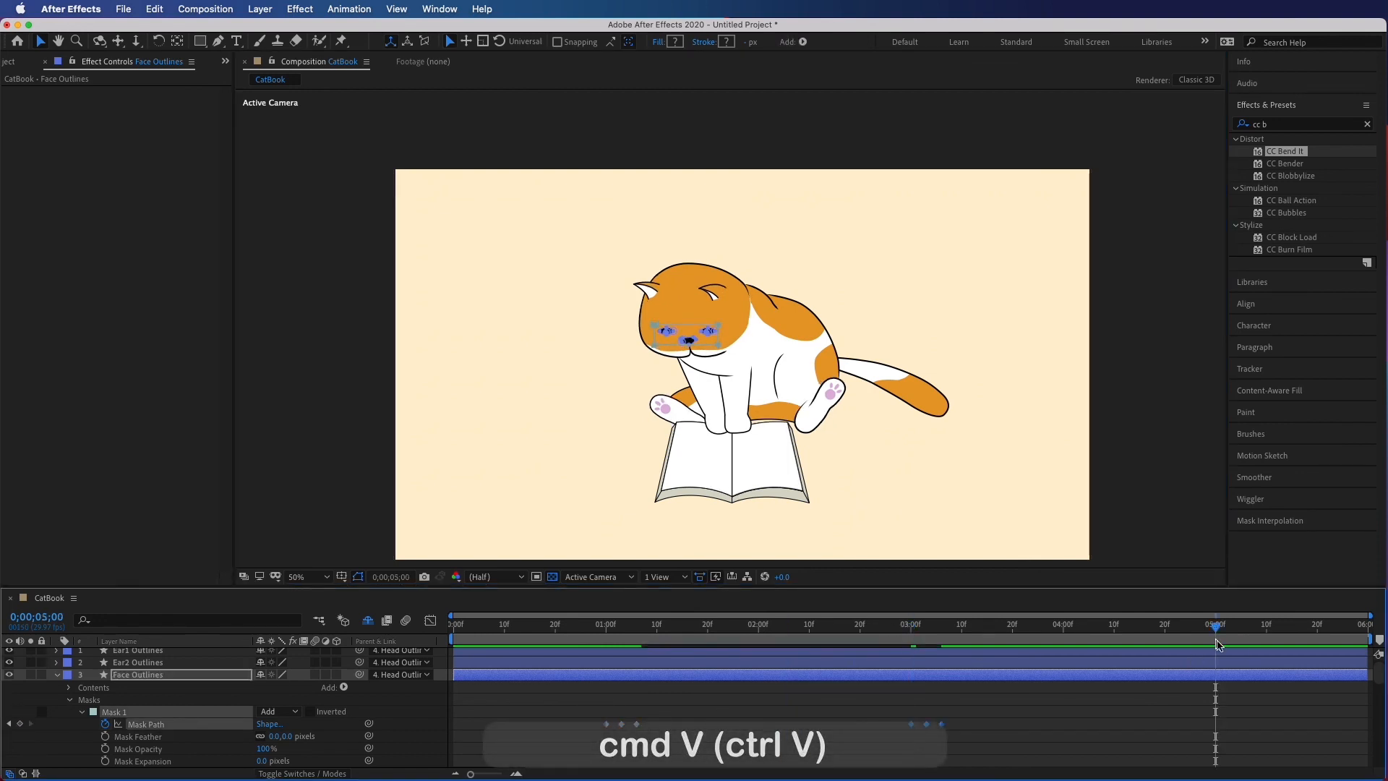
key(super+v)
click(536, 643)
key(space)
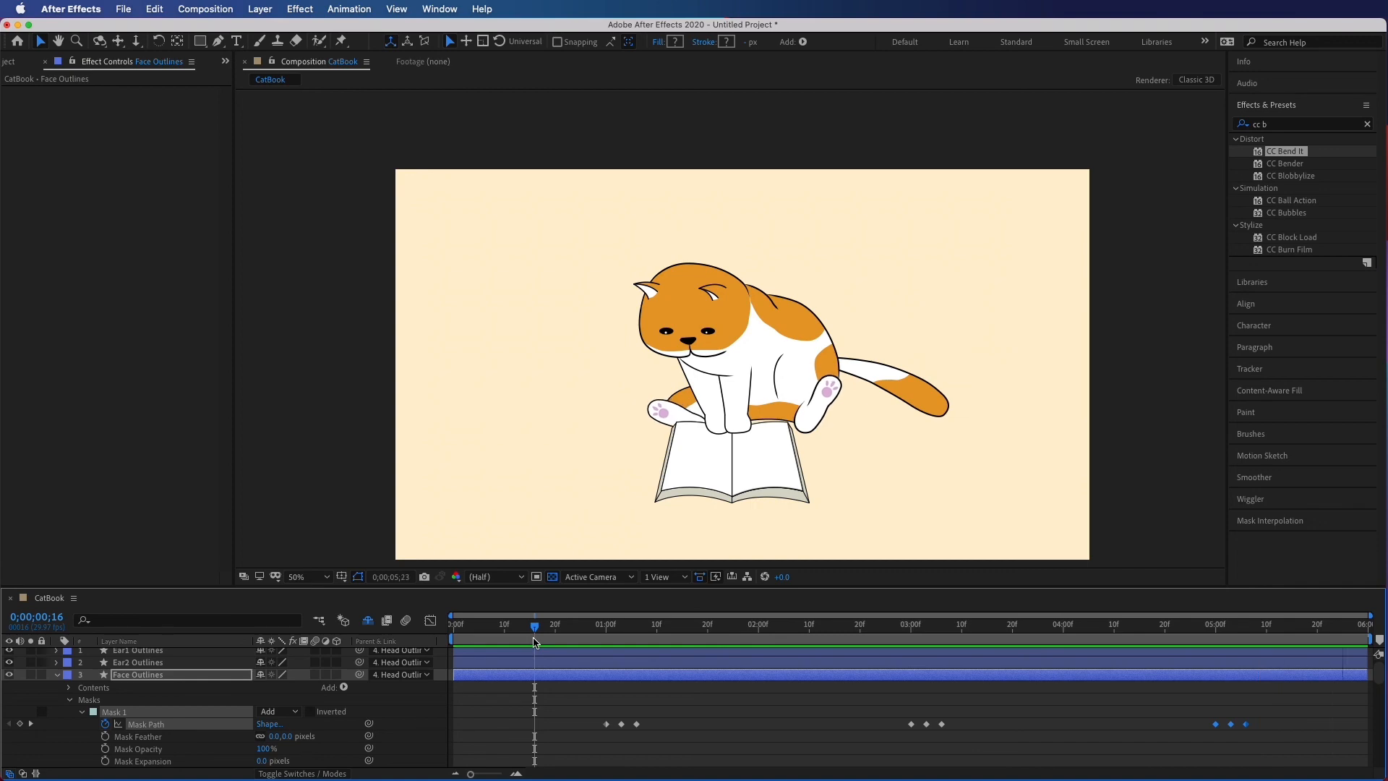
key(space)
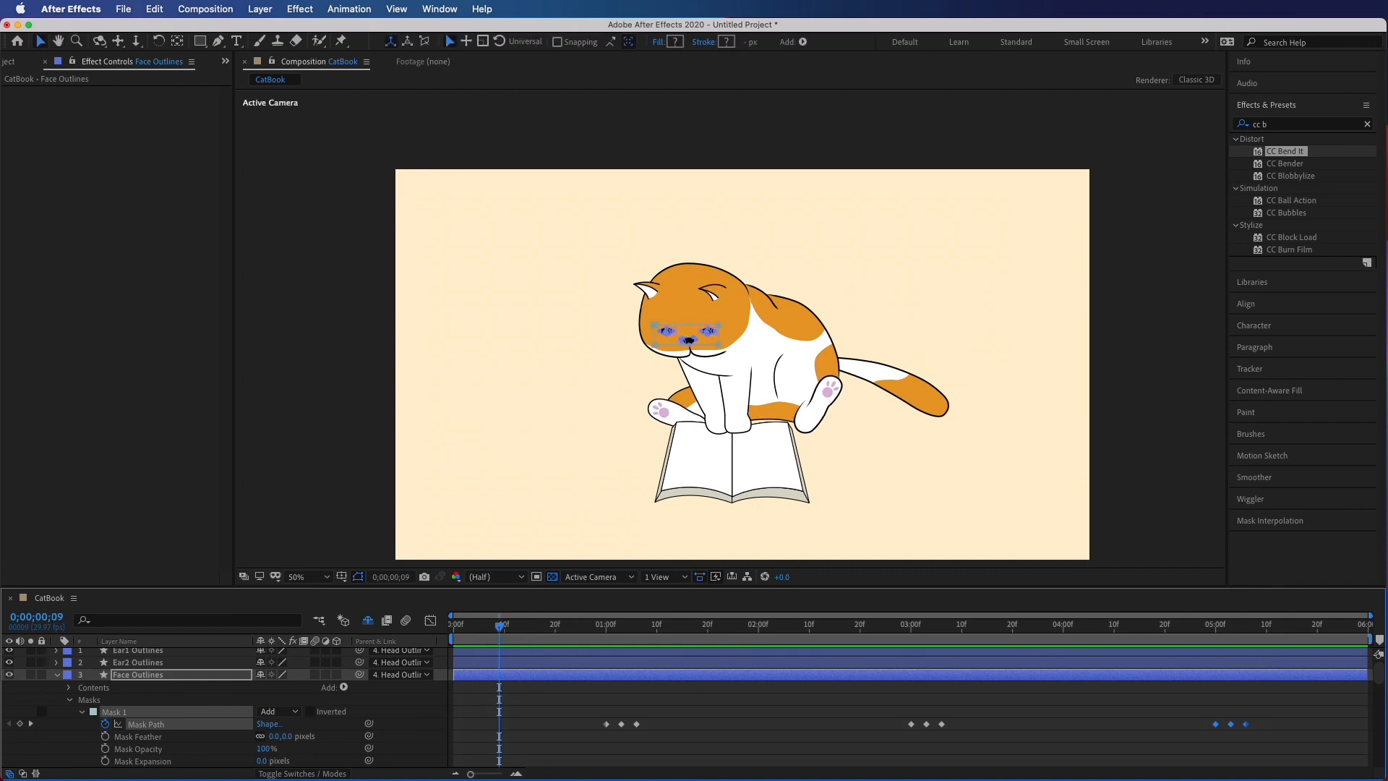